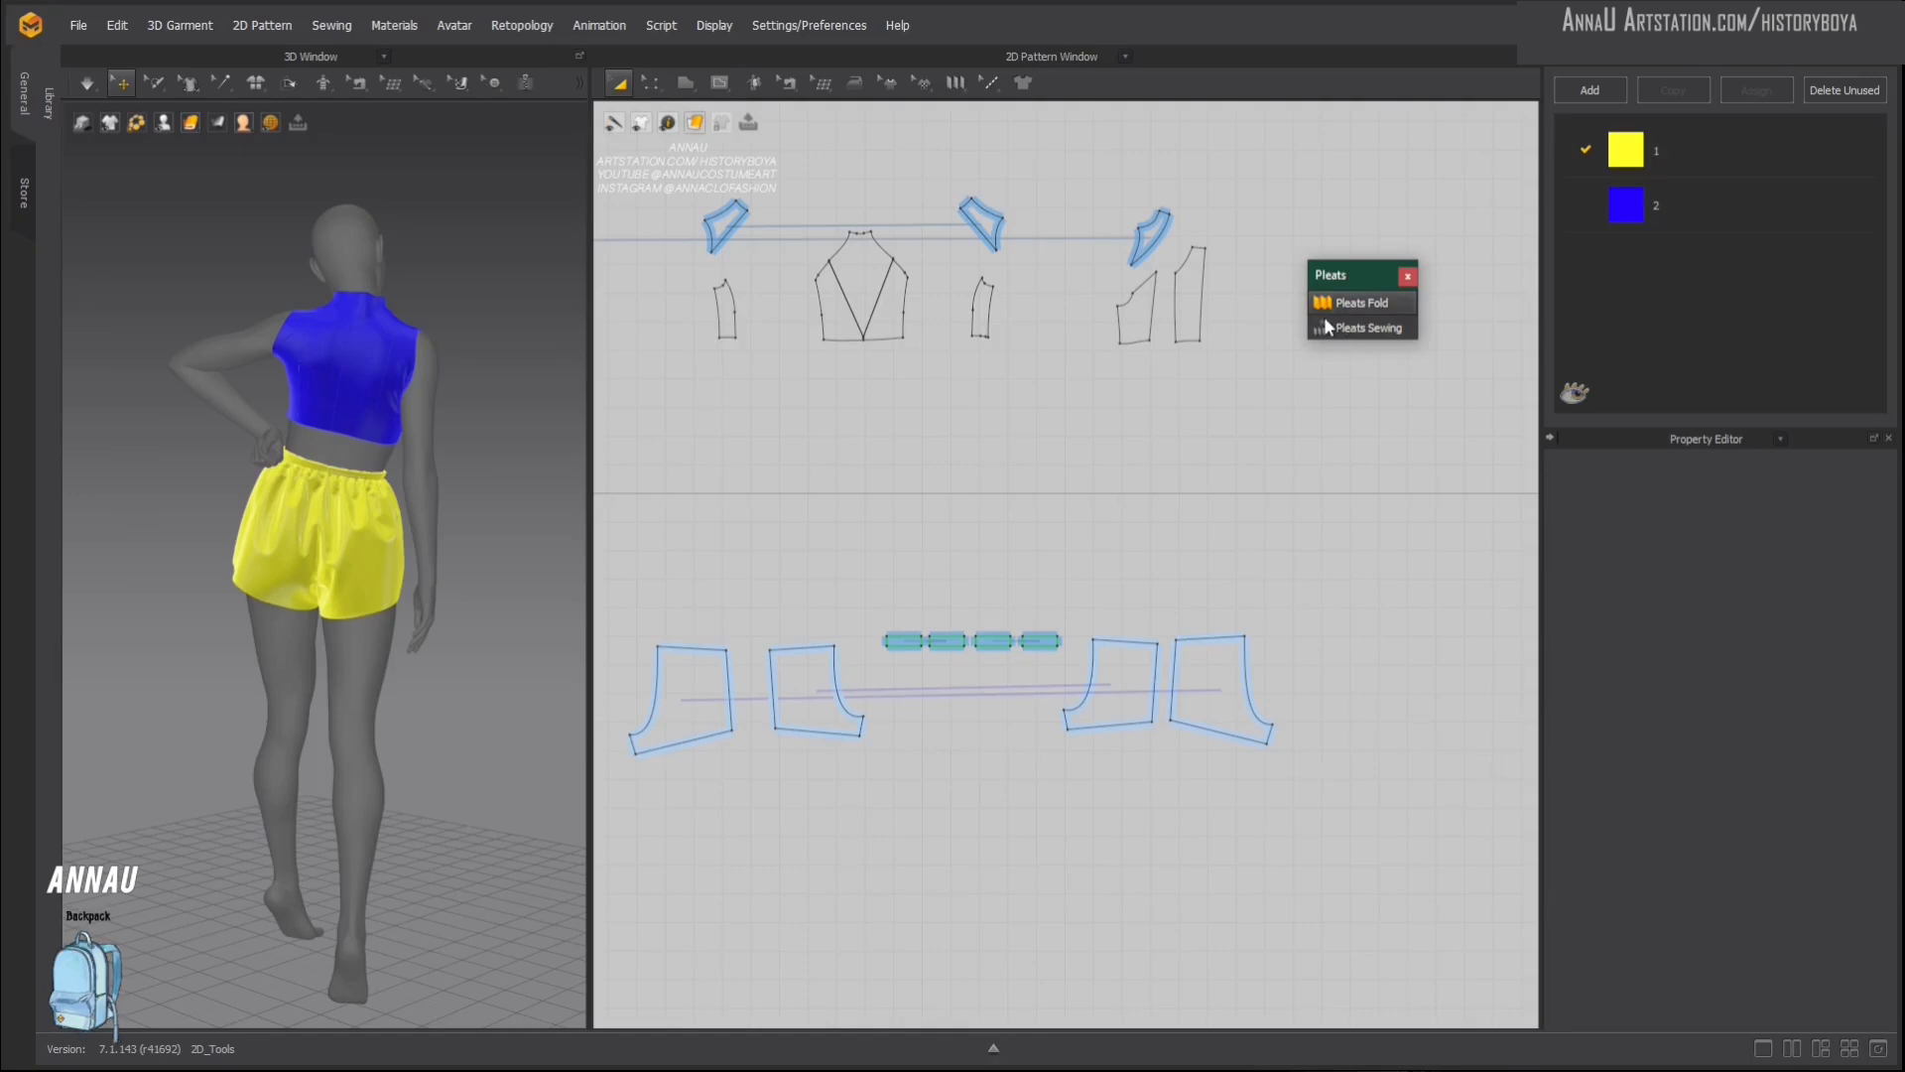
Step: Close the floating Pleats tool set and detach the Topstitch tools as a floating palette over the pattern area
click(1379, 325)
right_drag(421, 567, 416, 563)
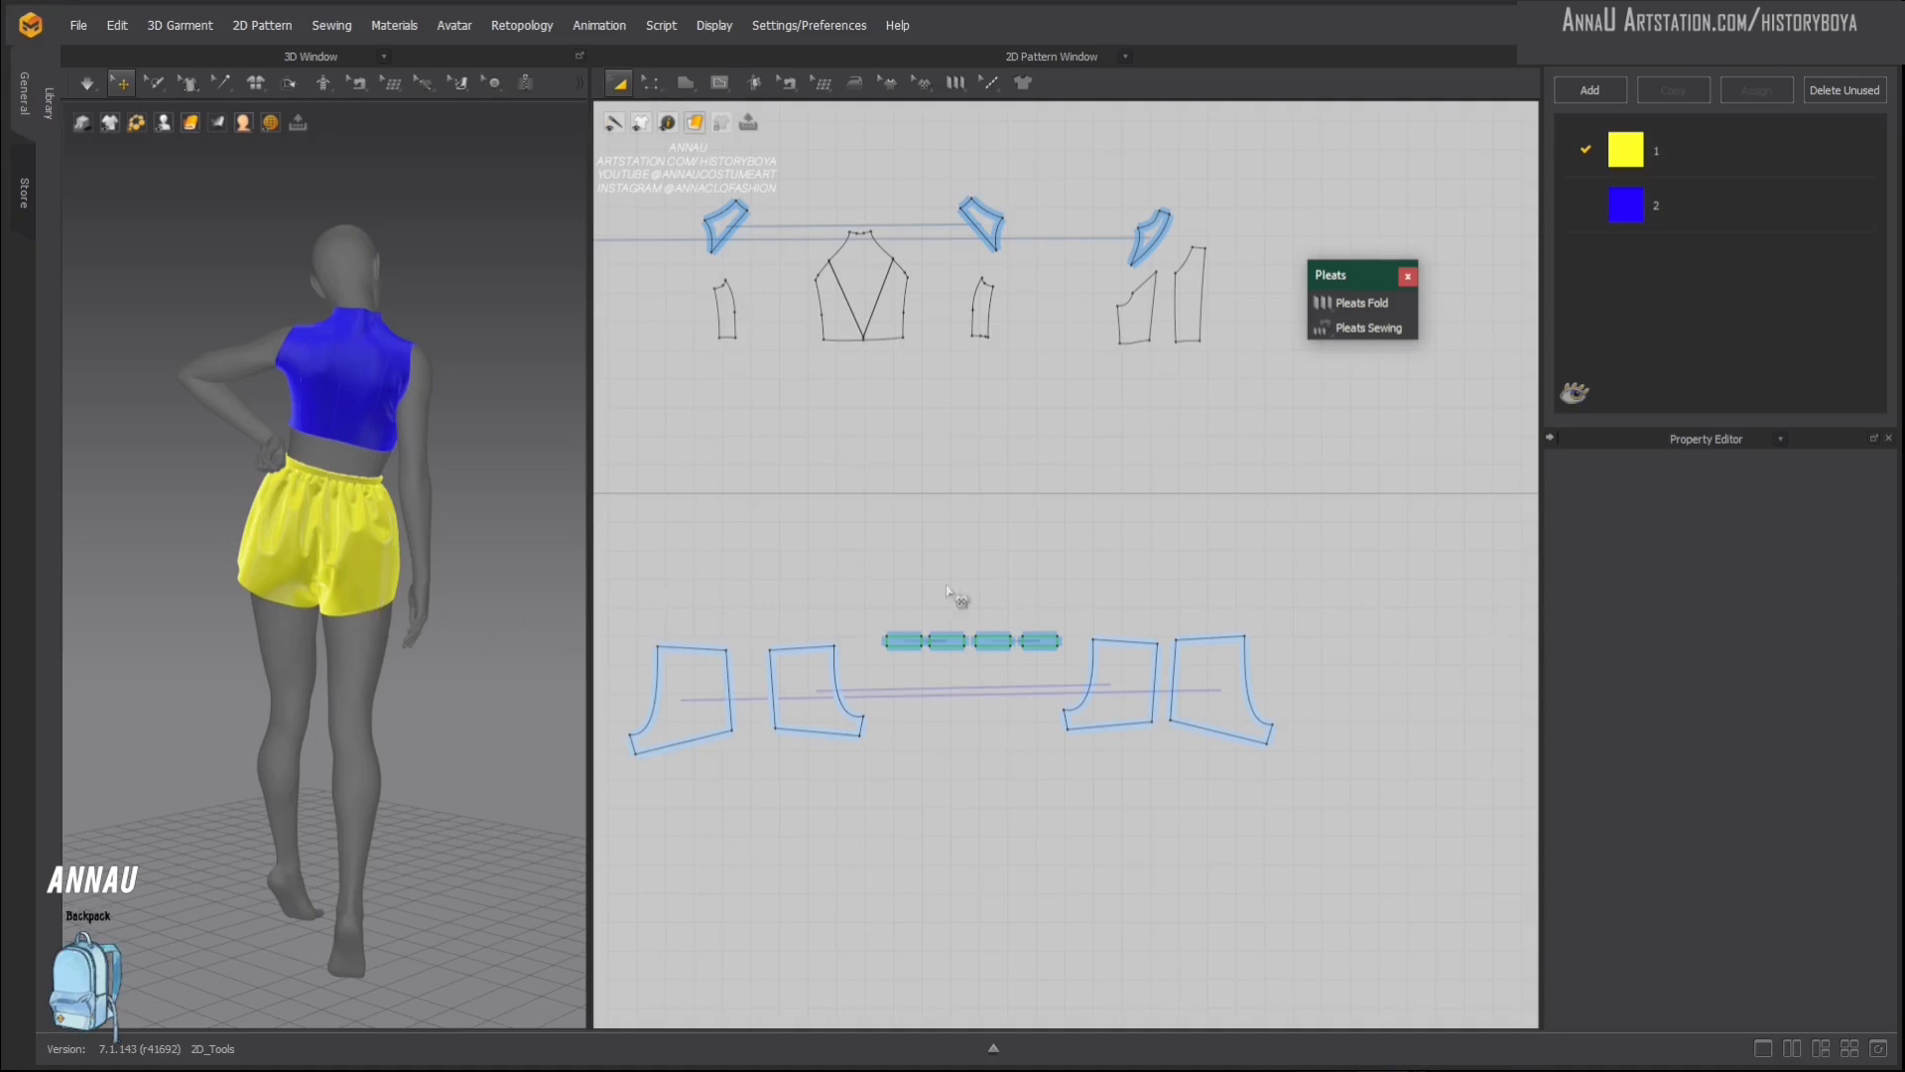
click(1409, 276)
click(992, 84)
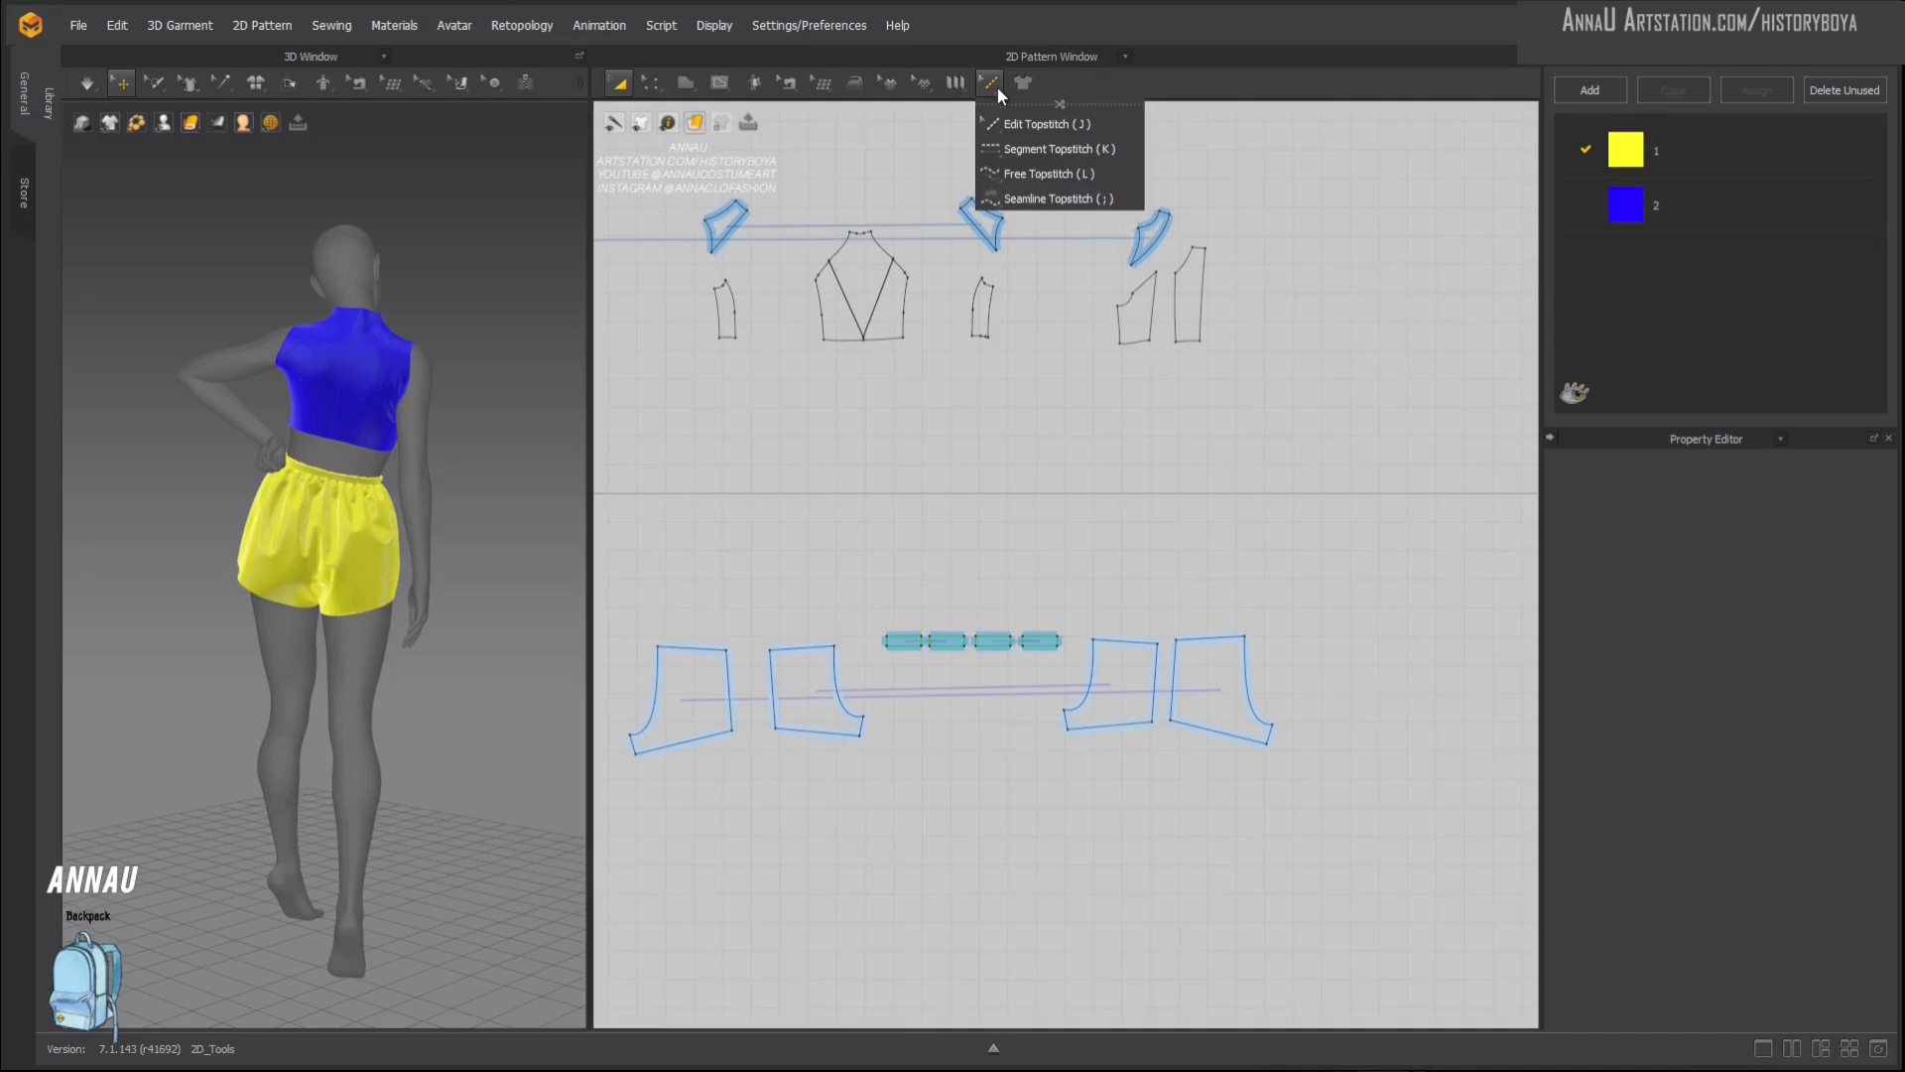
click(925, 87)
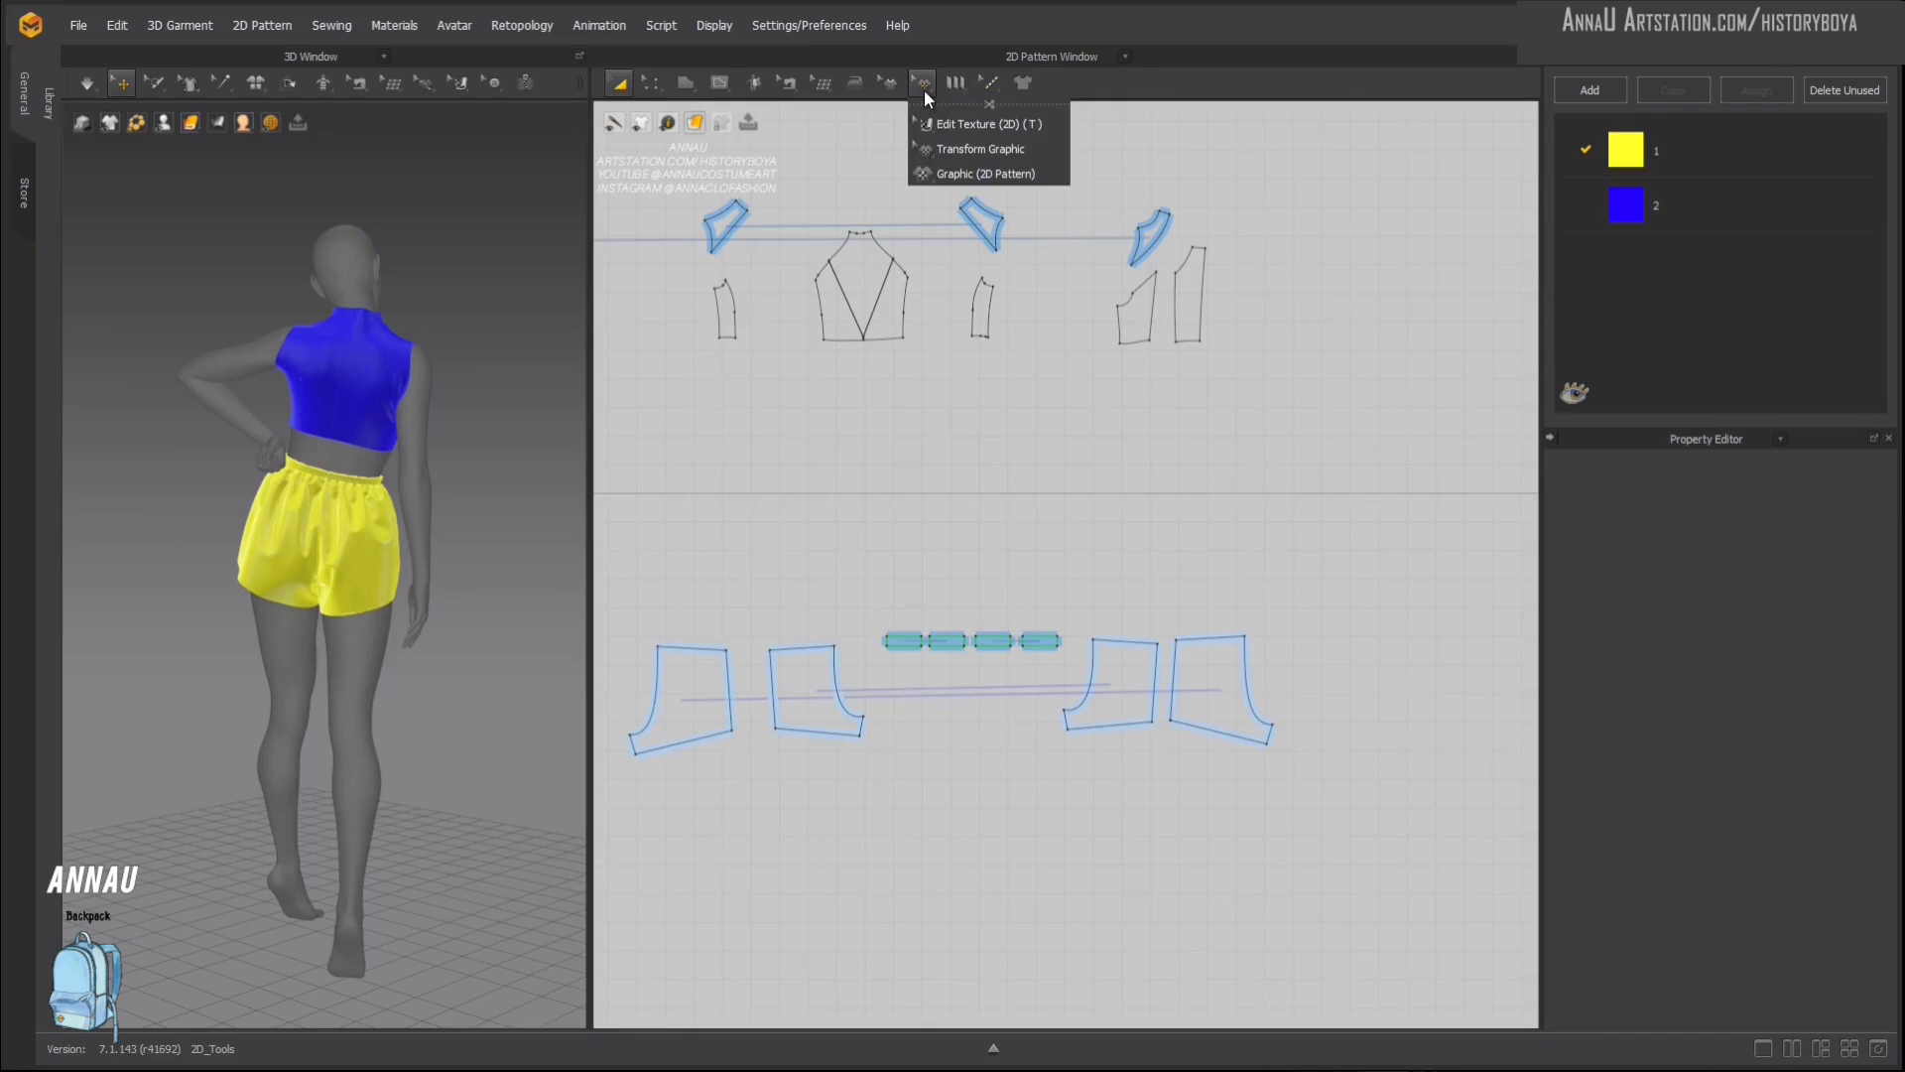
click(990, 86)
drag(1044, 107, 1434, 119)
Step: Examine the seams on the back of the blue top and locate the centre back panel's piece in the 2D pattern
scroll(348, 515, up, 3)
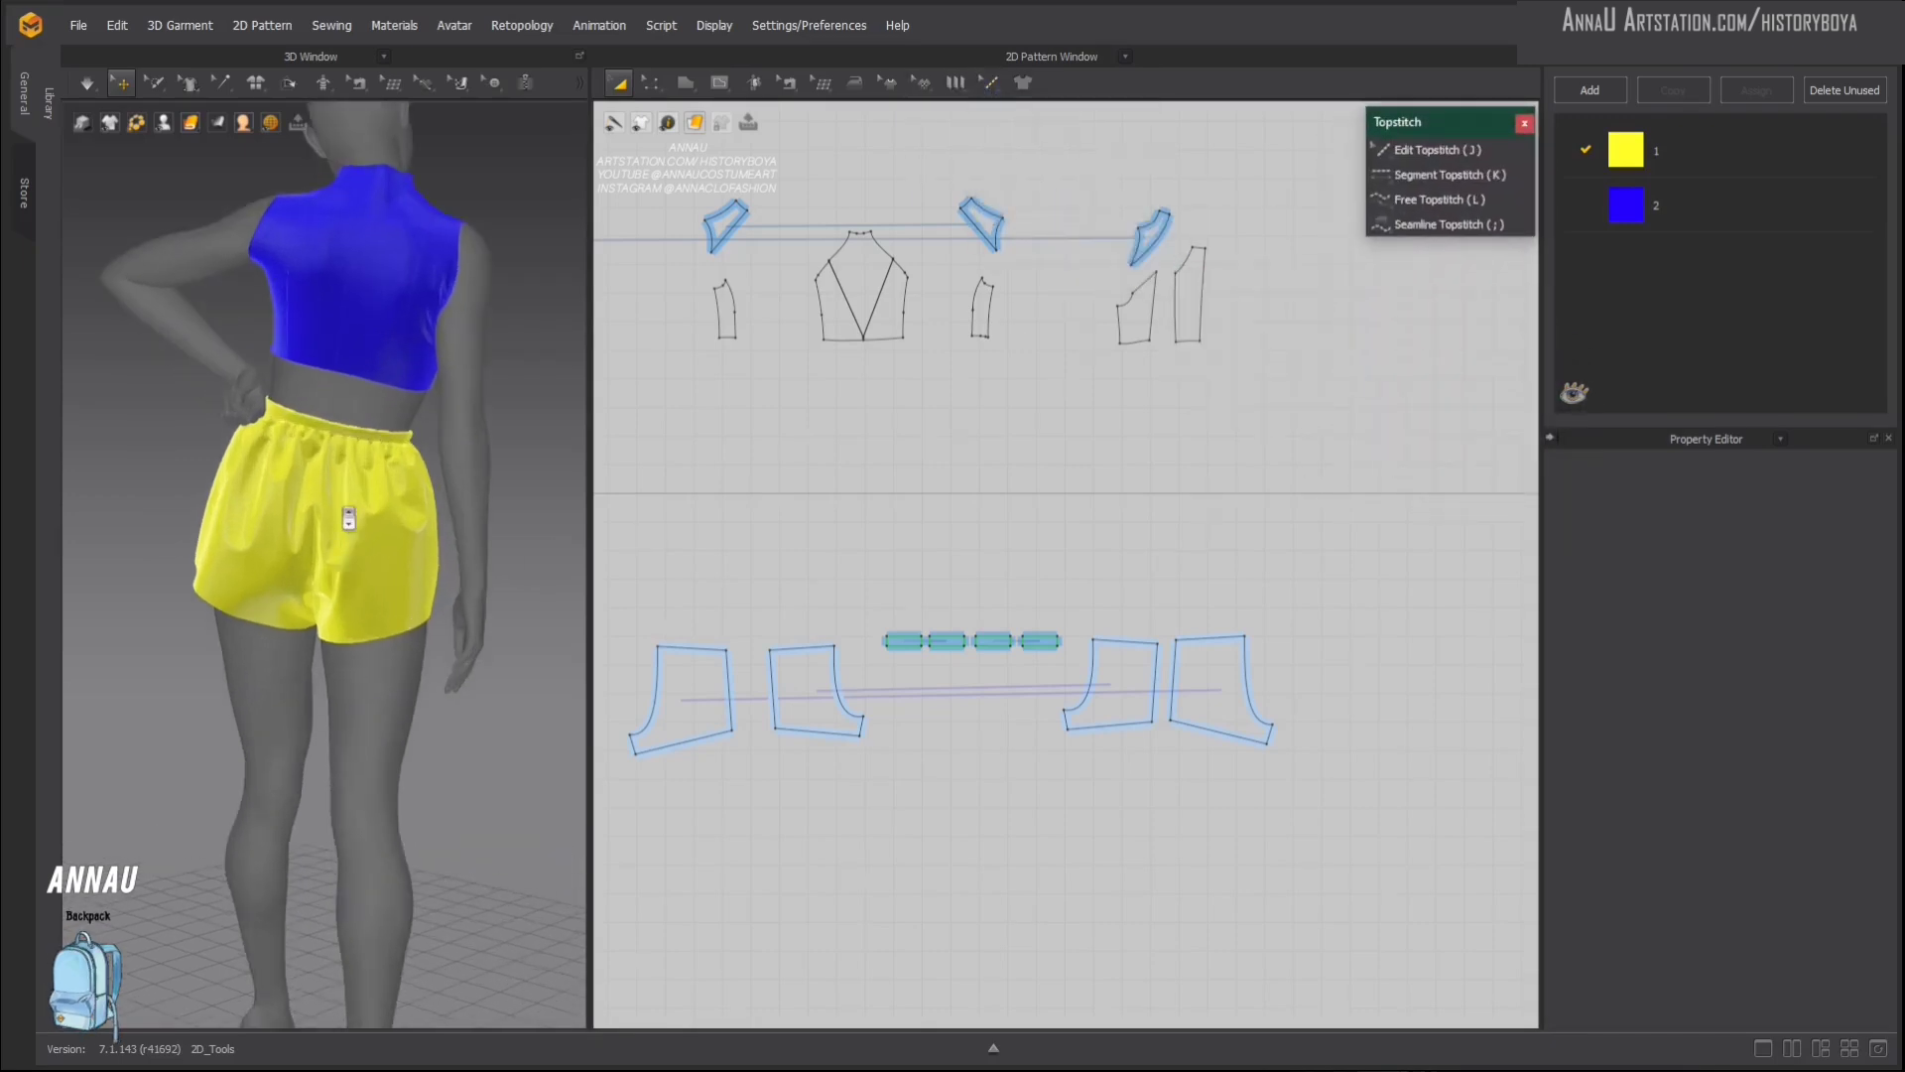
middle_drag(348, 515, 413, 795)
scroll(343, 593, up, 5)
mouse_move(340, 591)
right_down()
mouse_move(308, 573)
mouse_move(340, 570)
mouse_move(344, 592)
right_up()
scroll(1002, 516, down, 3)
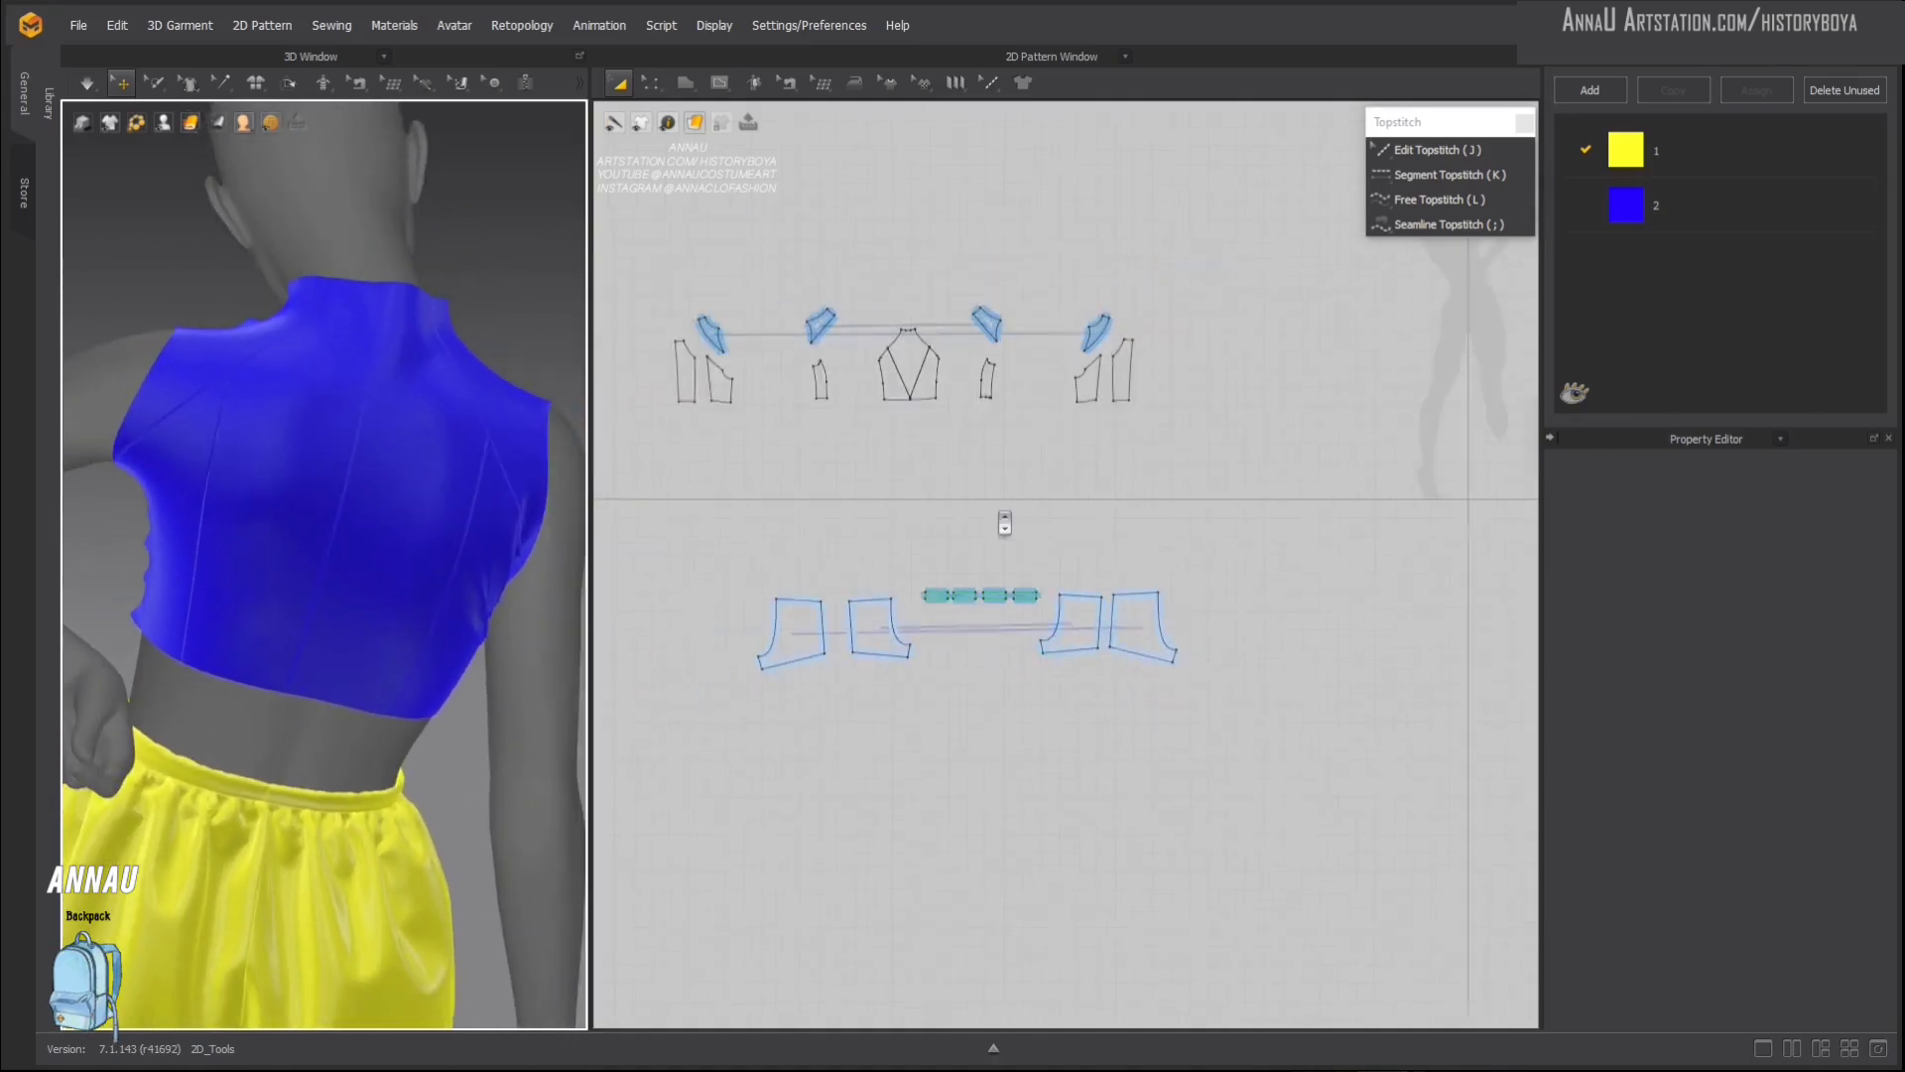
click(254, 479)
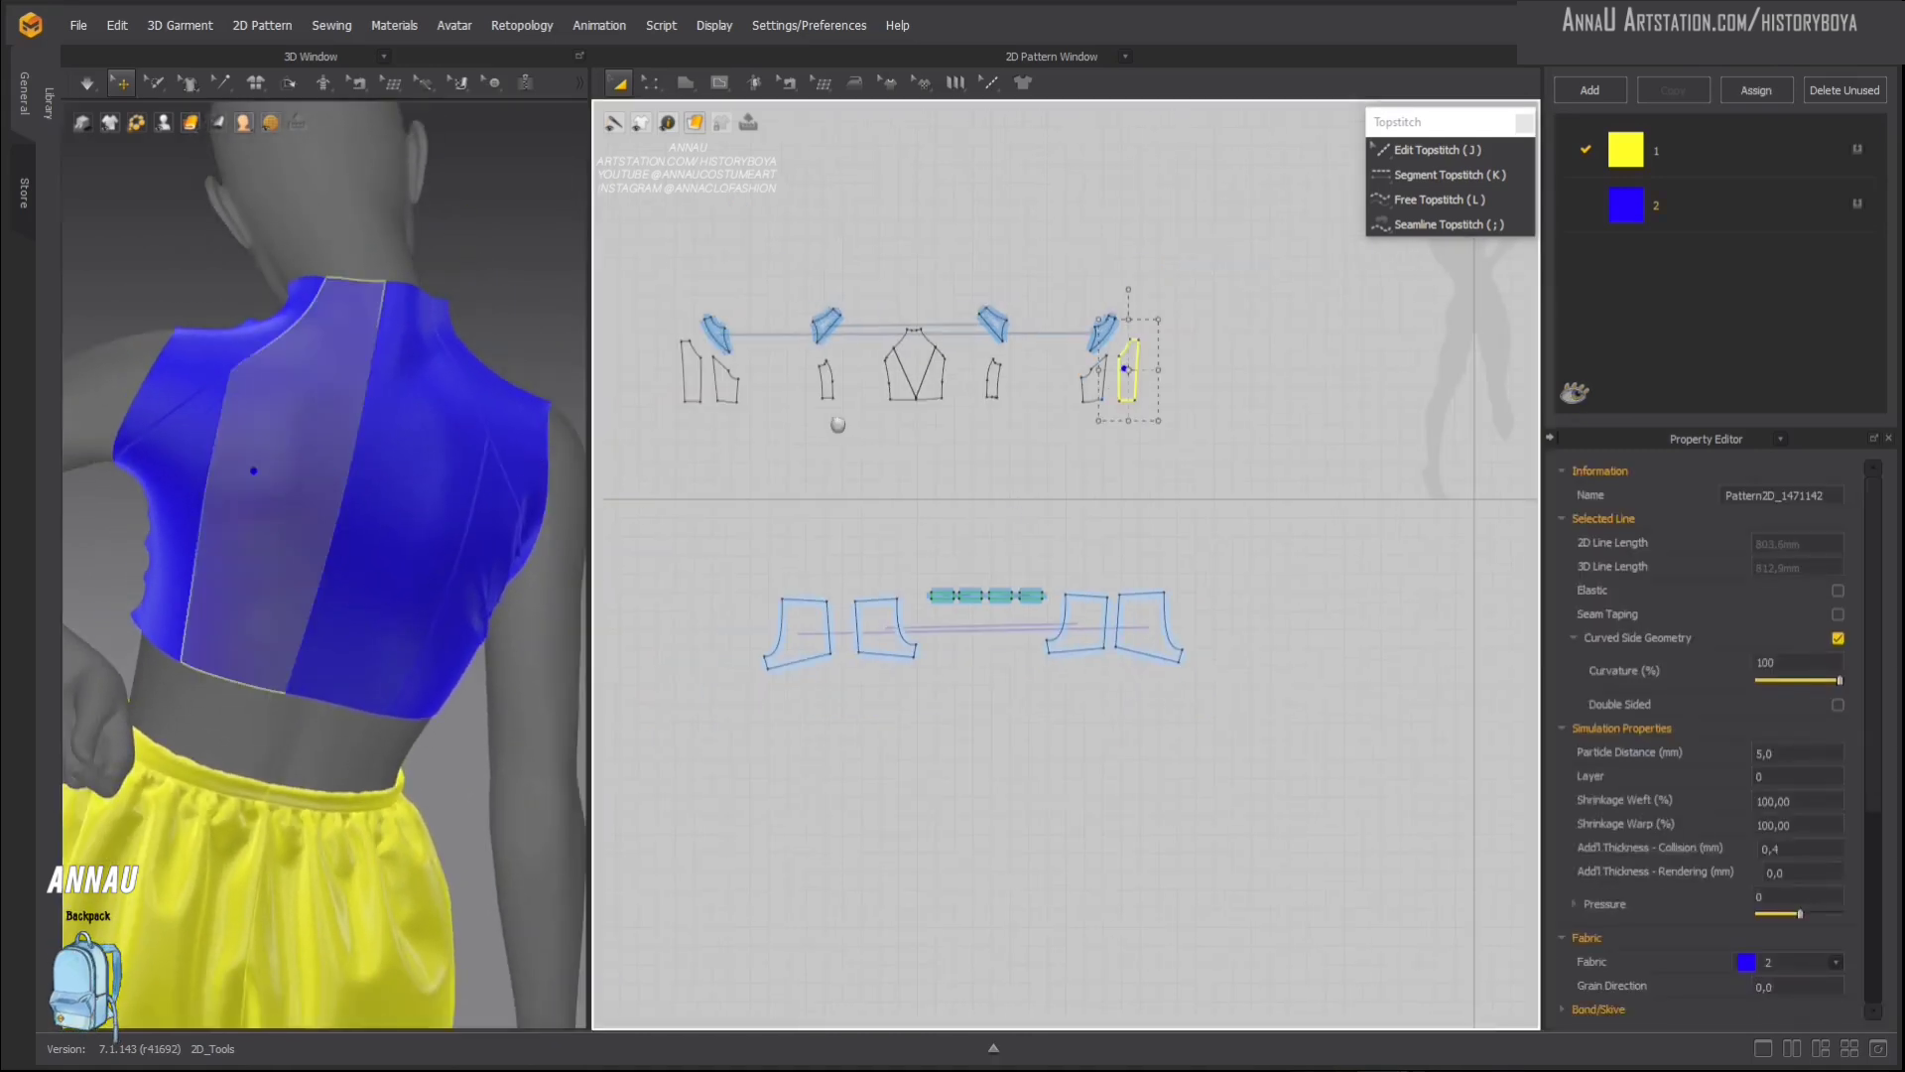
scroll(1061, 496, up, 5)
scroll(855, 525, up, 1)
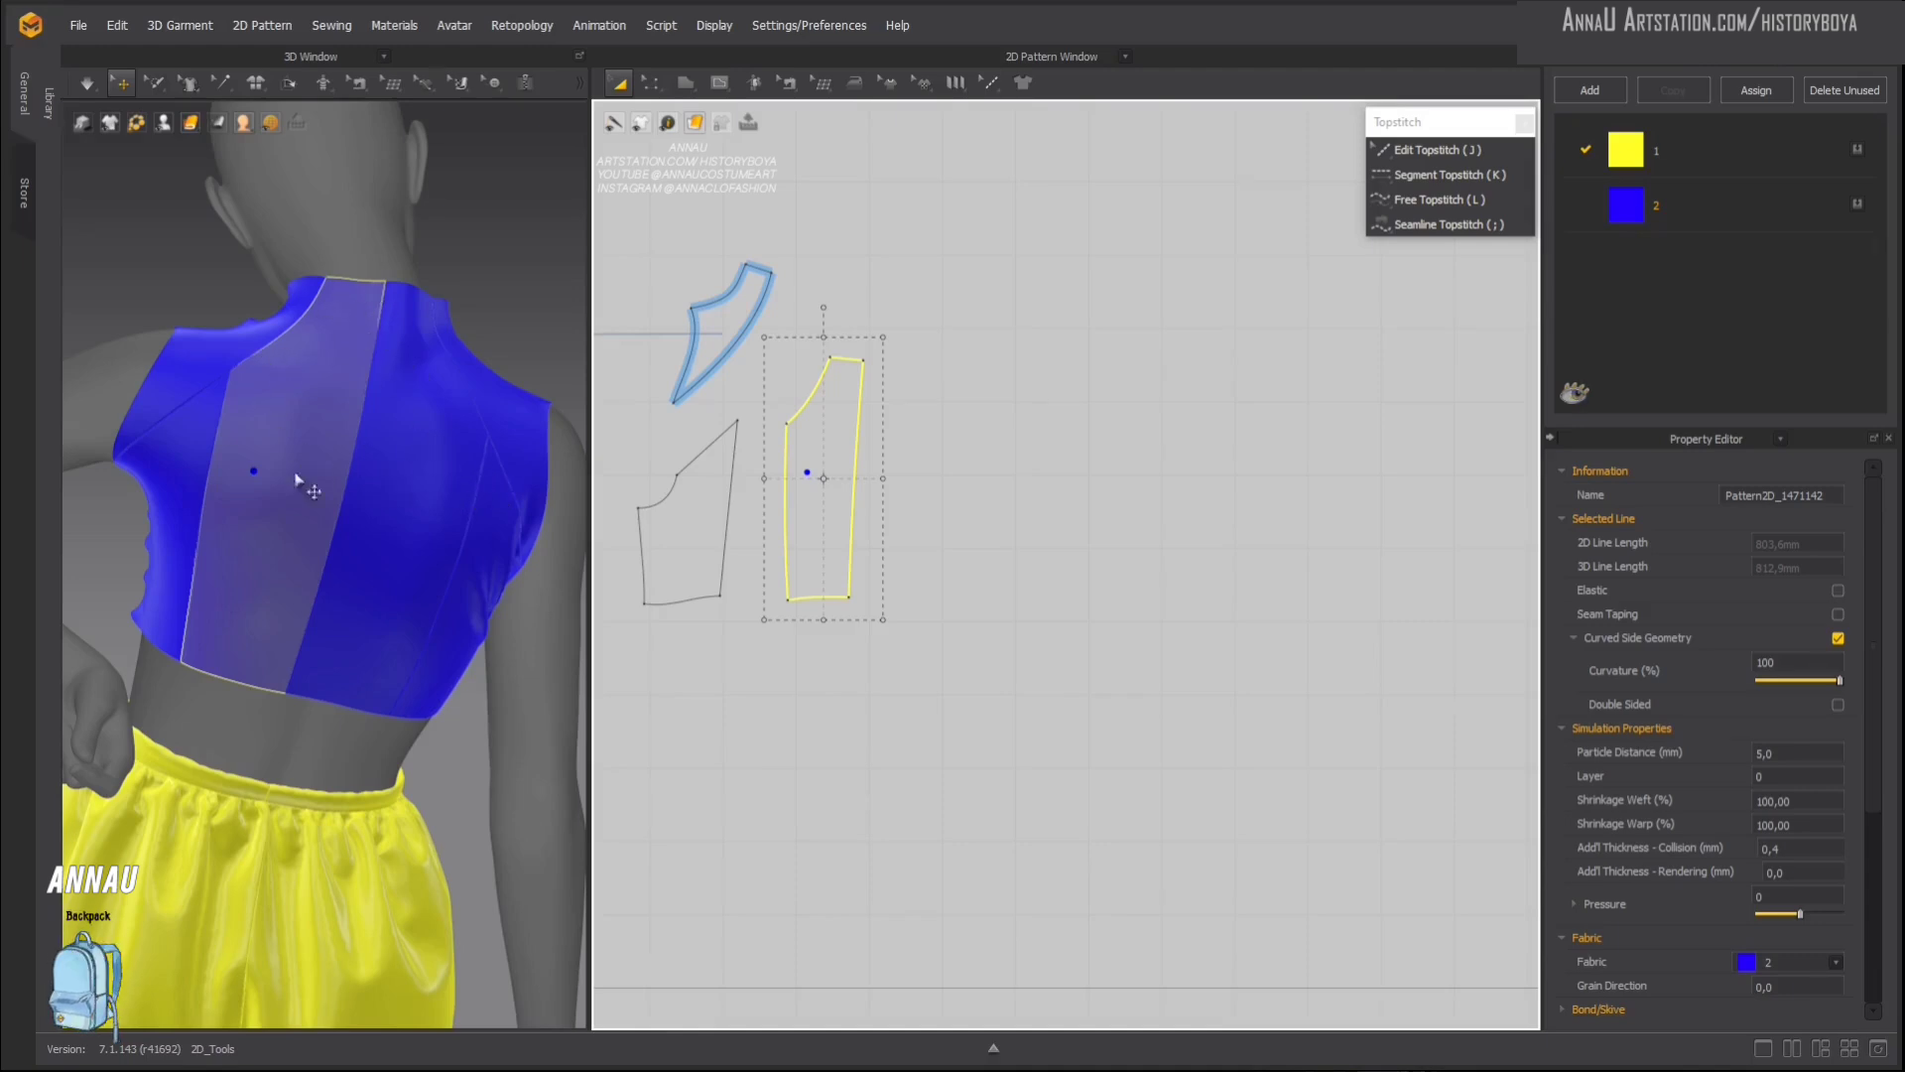
scroll(233, 397, up, 2)
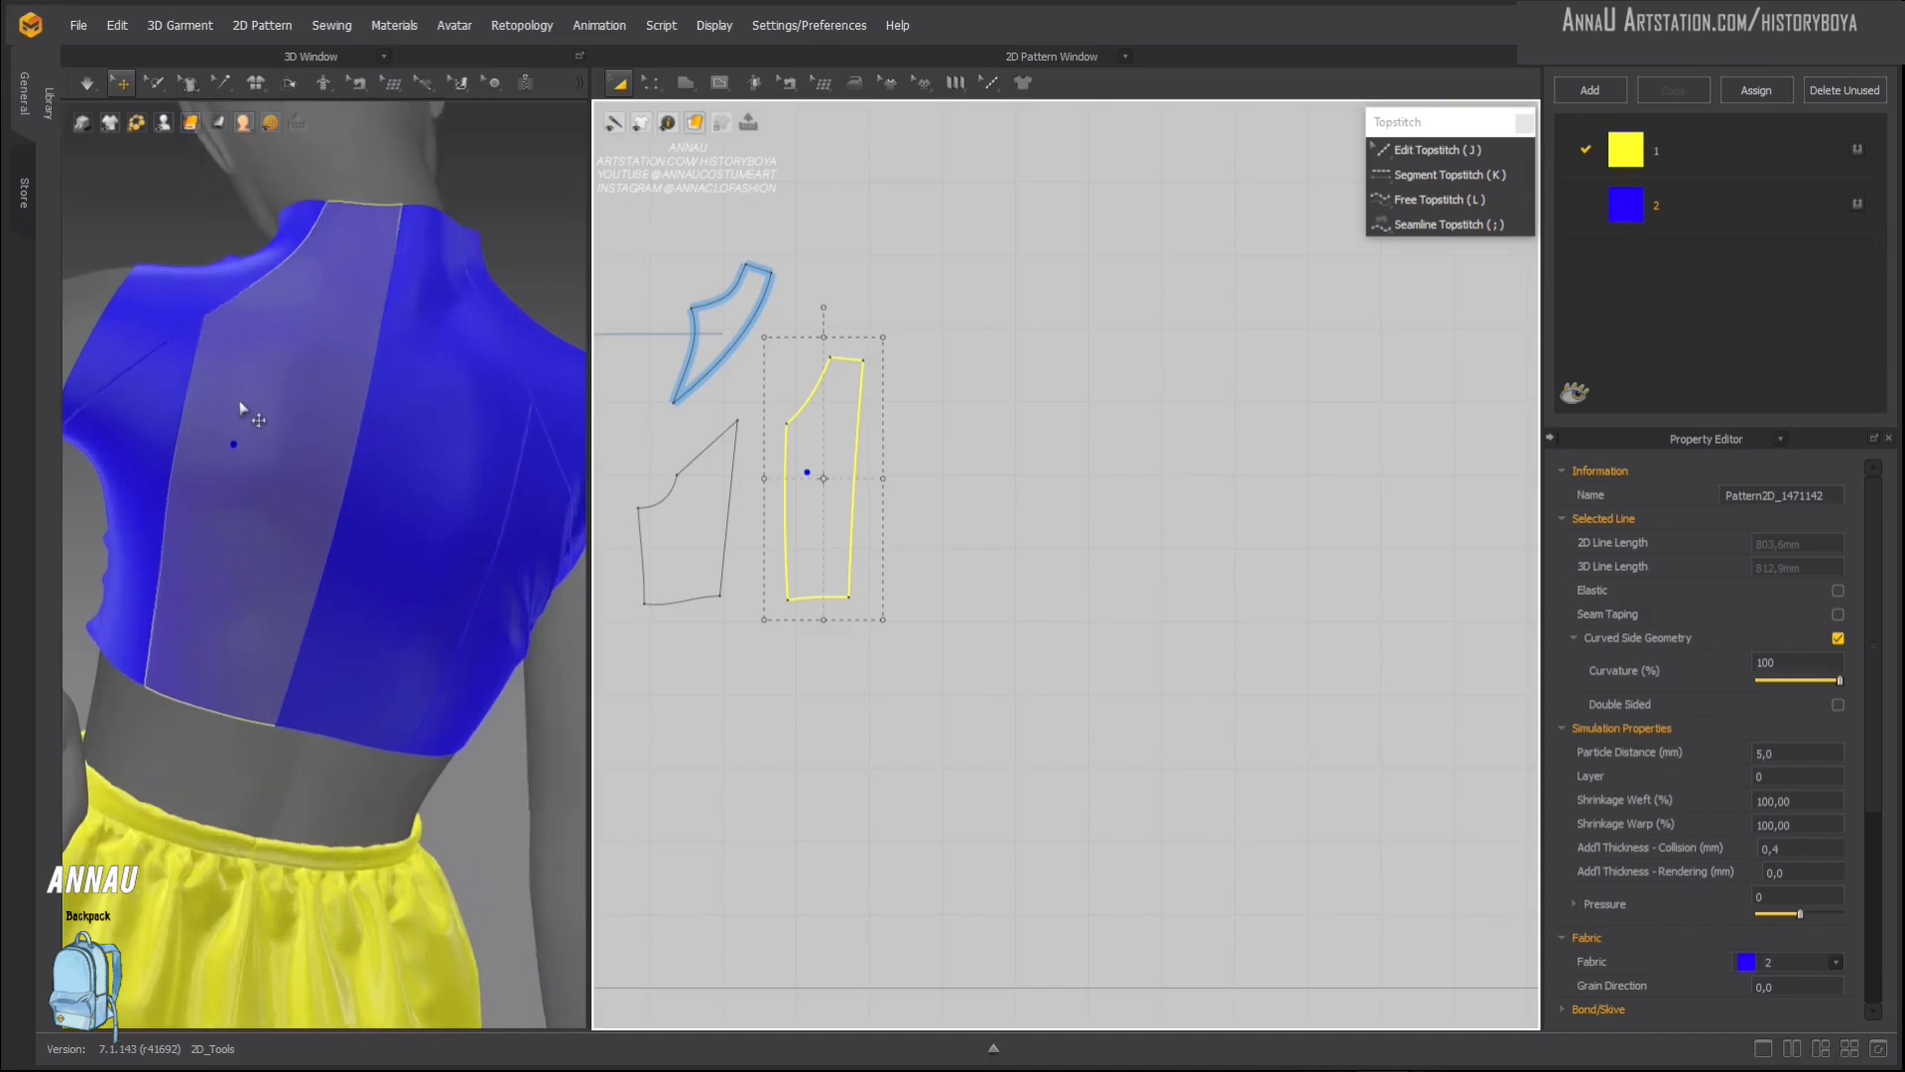
scroll(208, 327, up, 3)
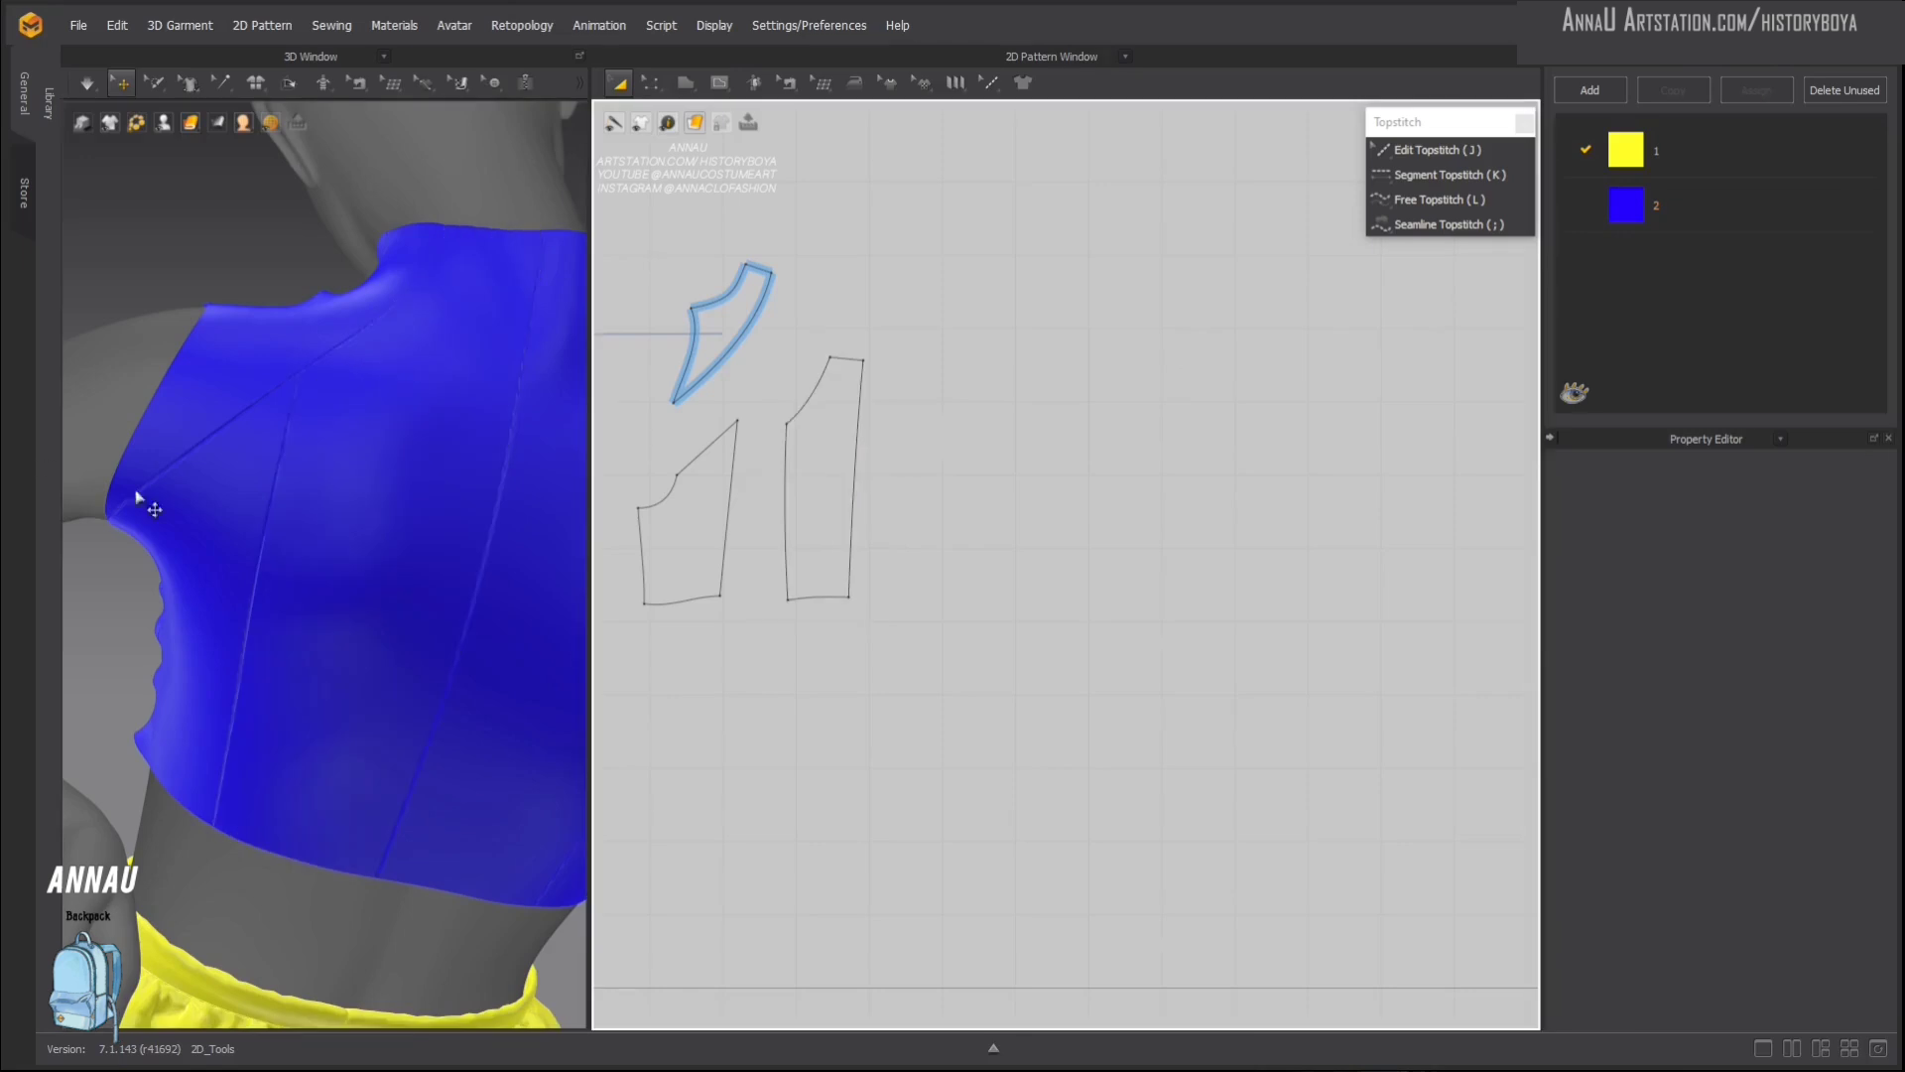
right_drag(140, 502, 292, 515)
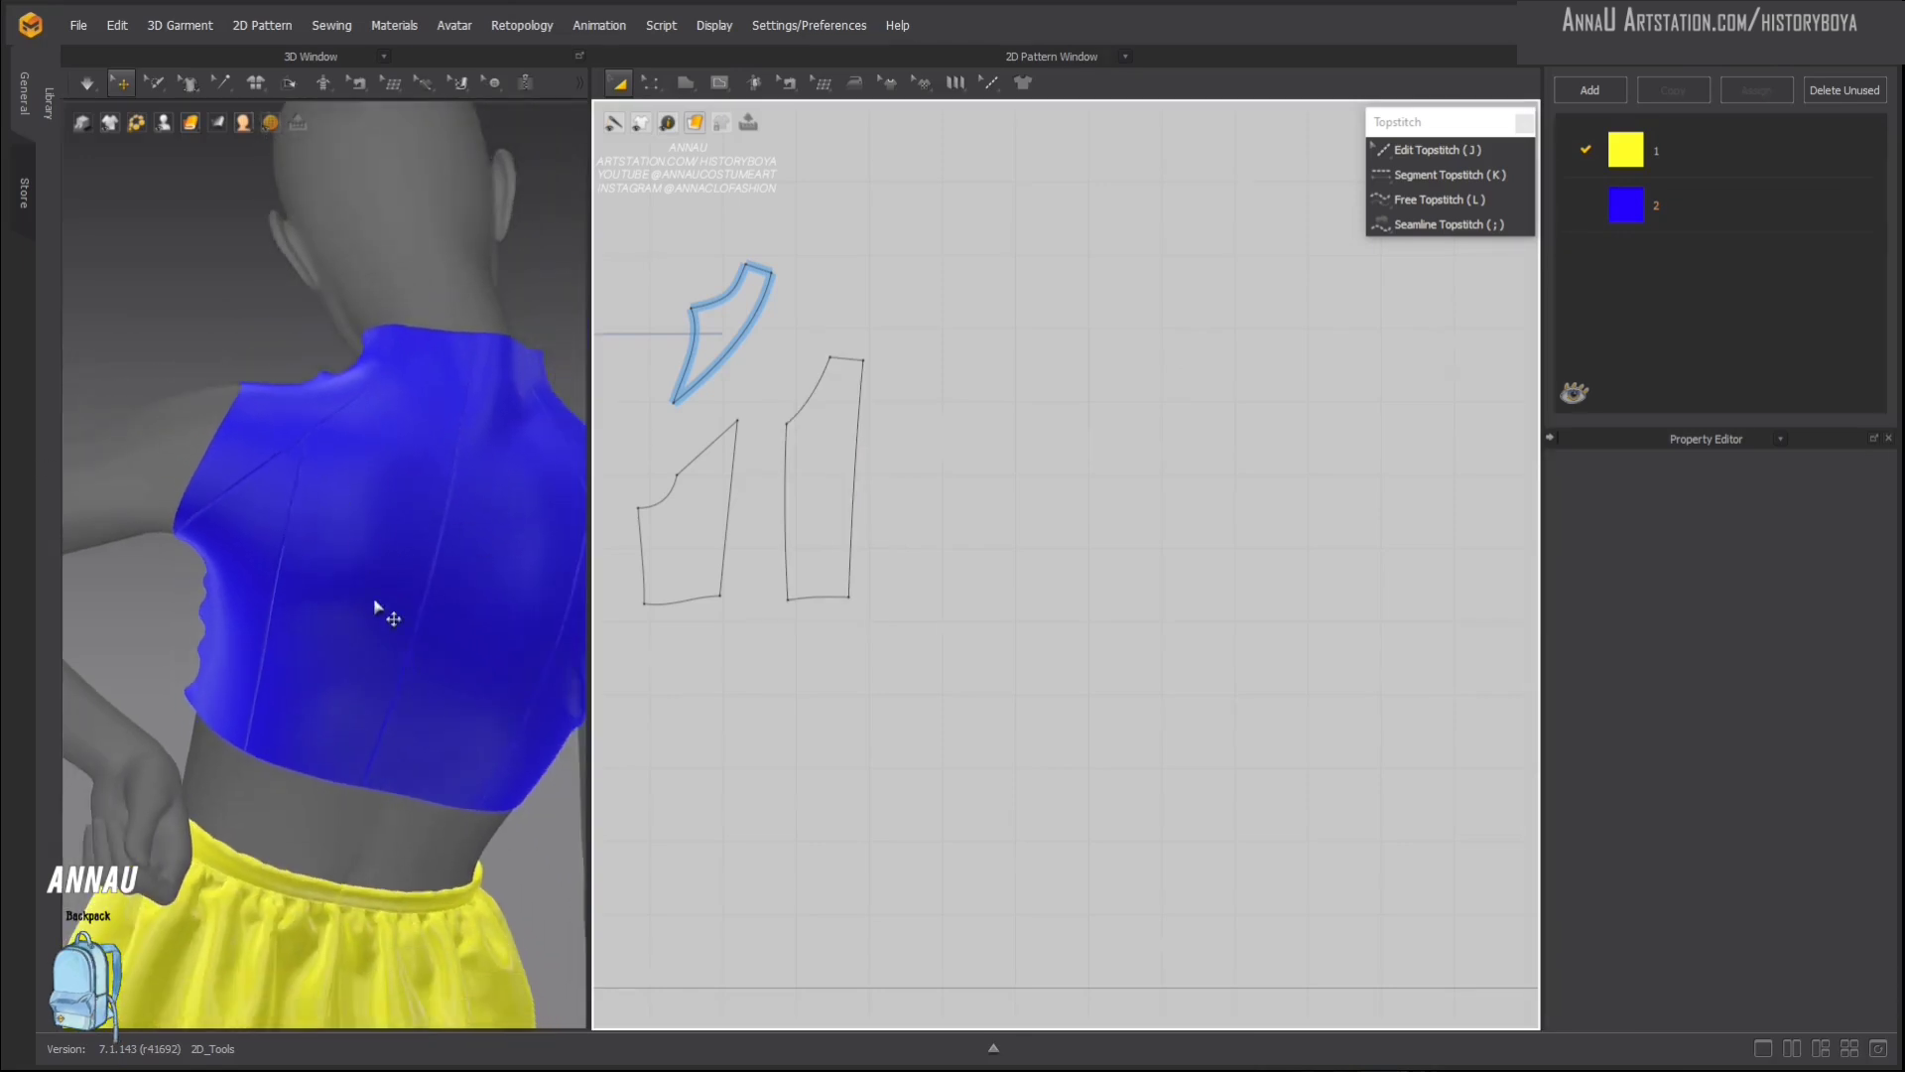
mouse_move(383, 608)
right_down()
mouse_move(247, 629)
mouse_move(551, 606)
mouse_move(357, 621)
right_up()
scroll(374, 621, up, 5)
scroll(387, 615, up, 2)
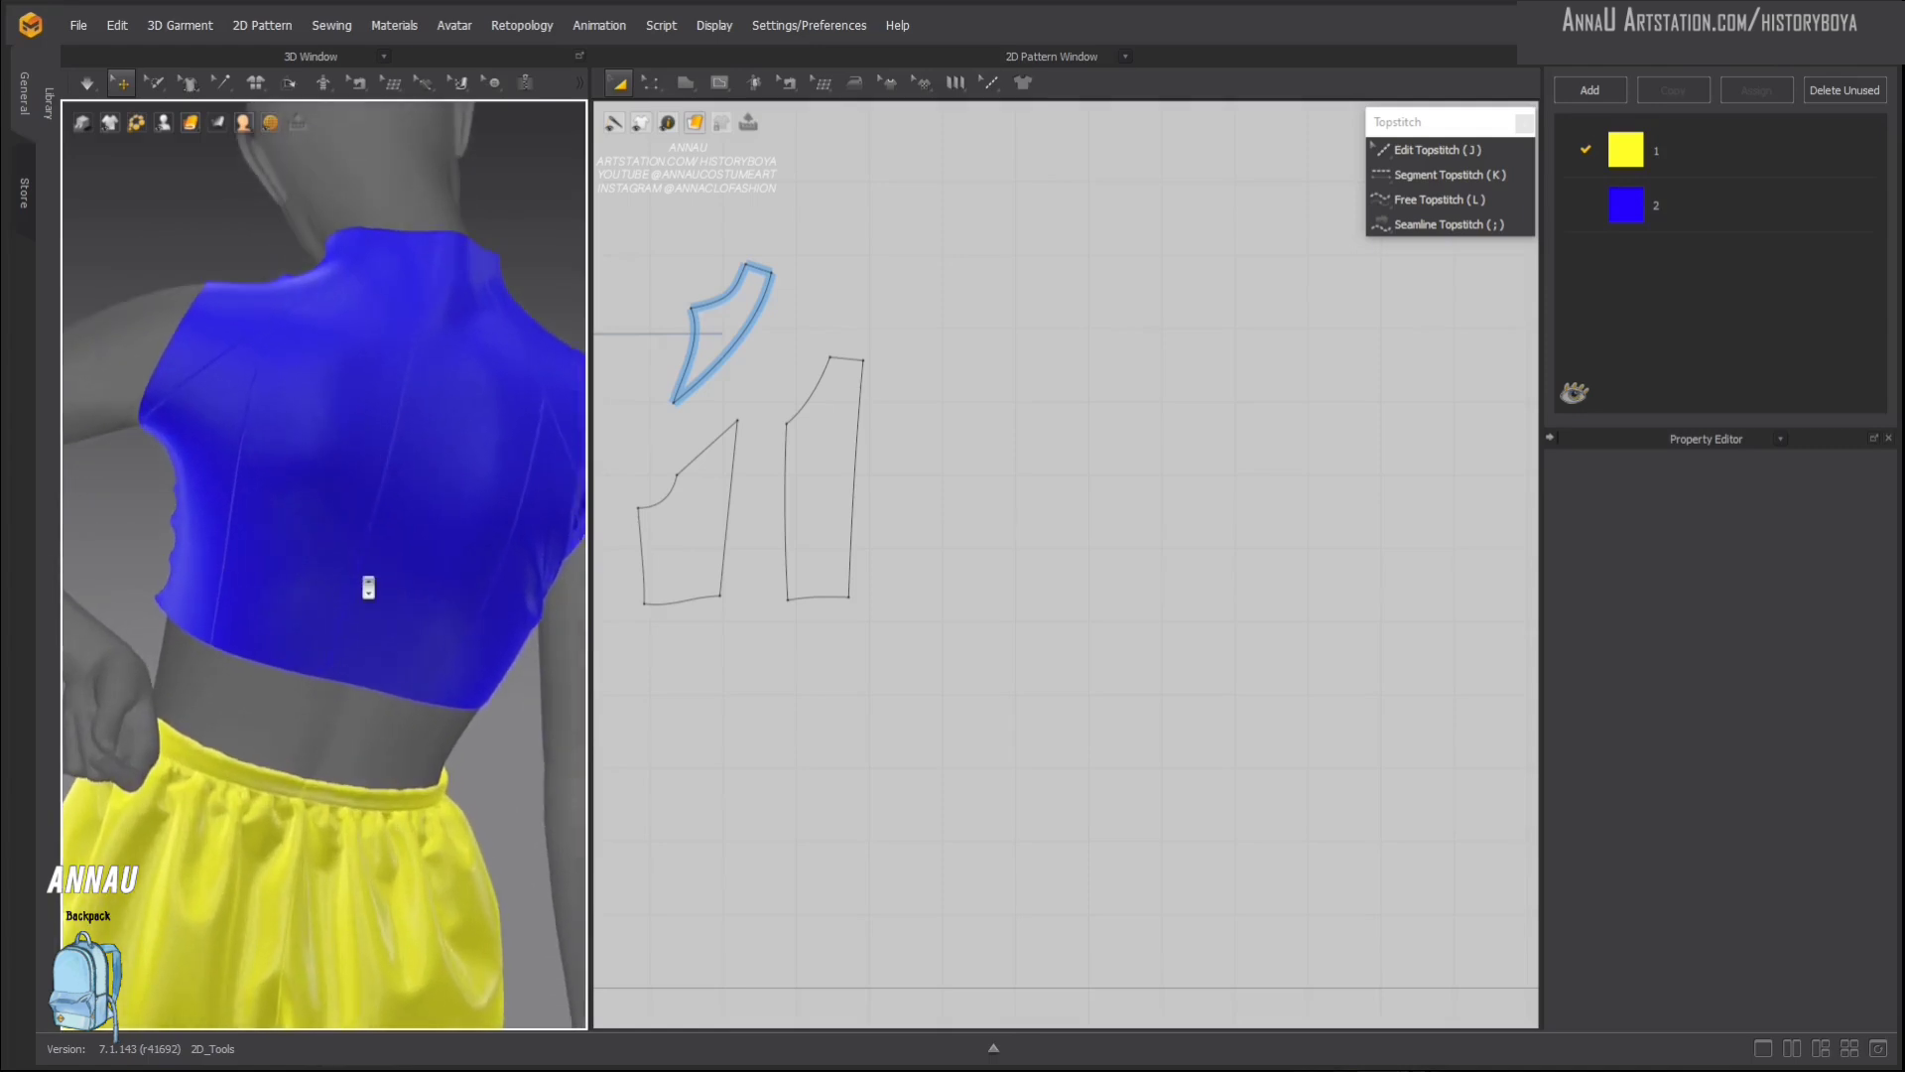
mouse_move(370, 587)
middle_down()
mouse_move(443, 595)
mouse_move(387, 608)
middle_up()
click(388, 519)
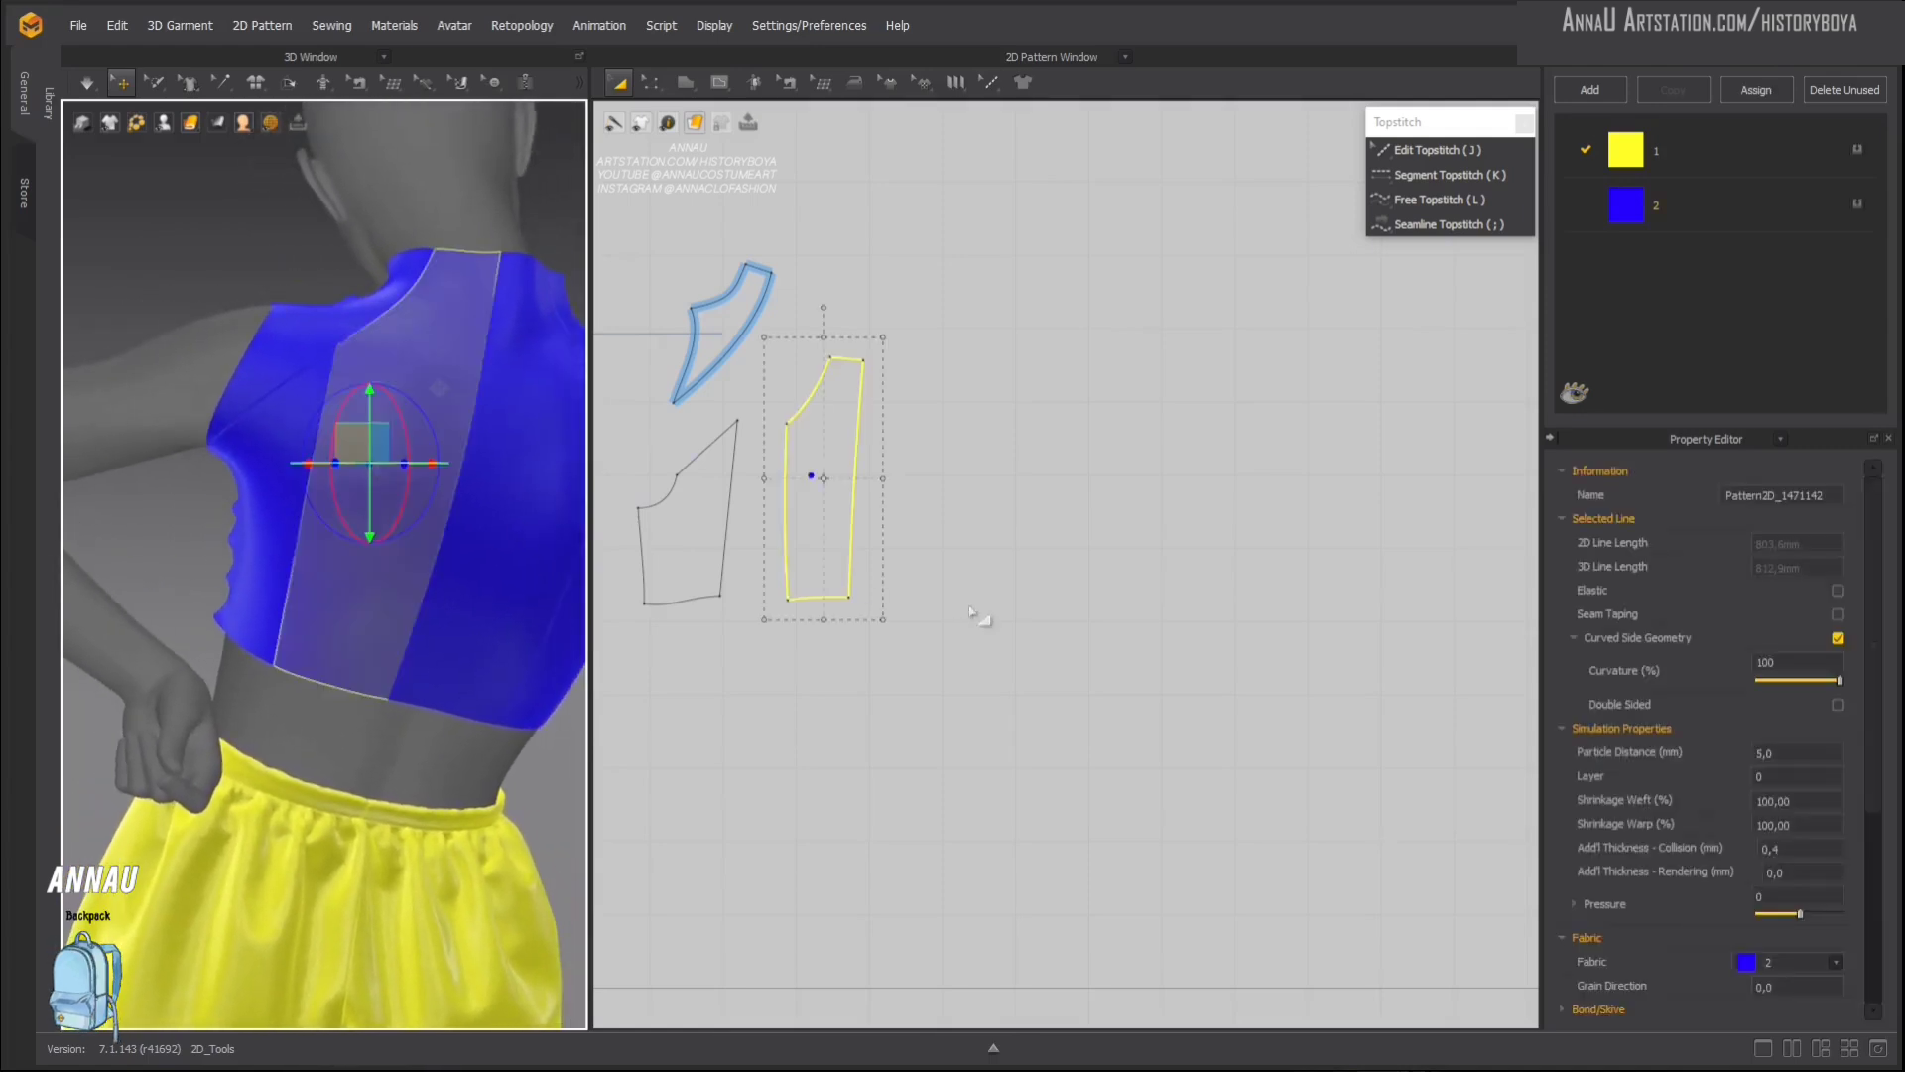
scroll(898, 640, up, 2)
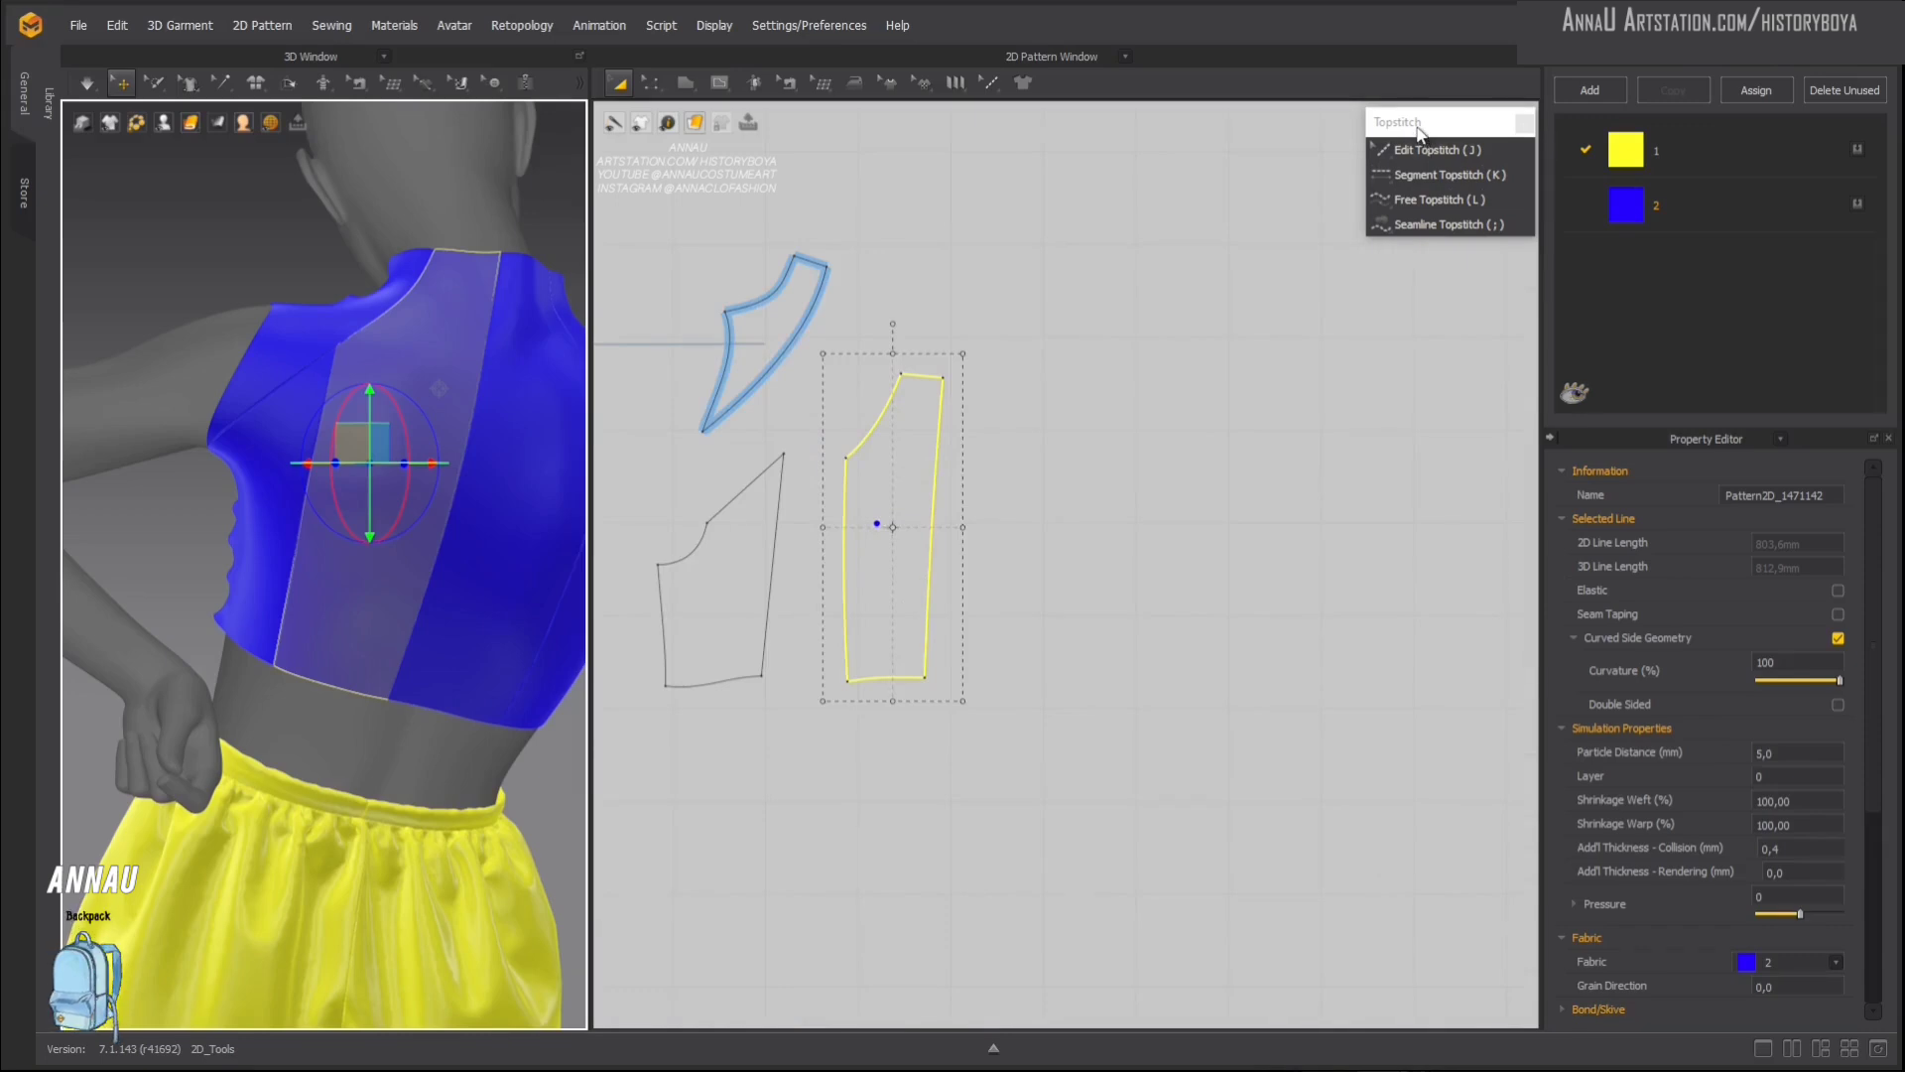
Step: Add a Free Topstitch along the full straight outer edge of the centre back panel, from the hem corner to the upper corner
click(1426, 200)
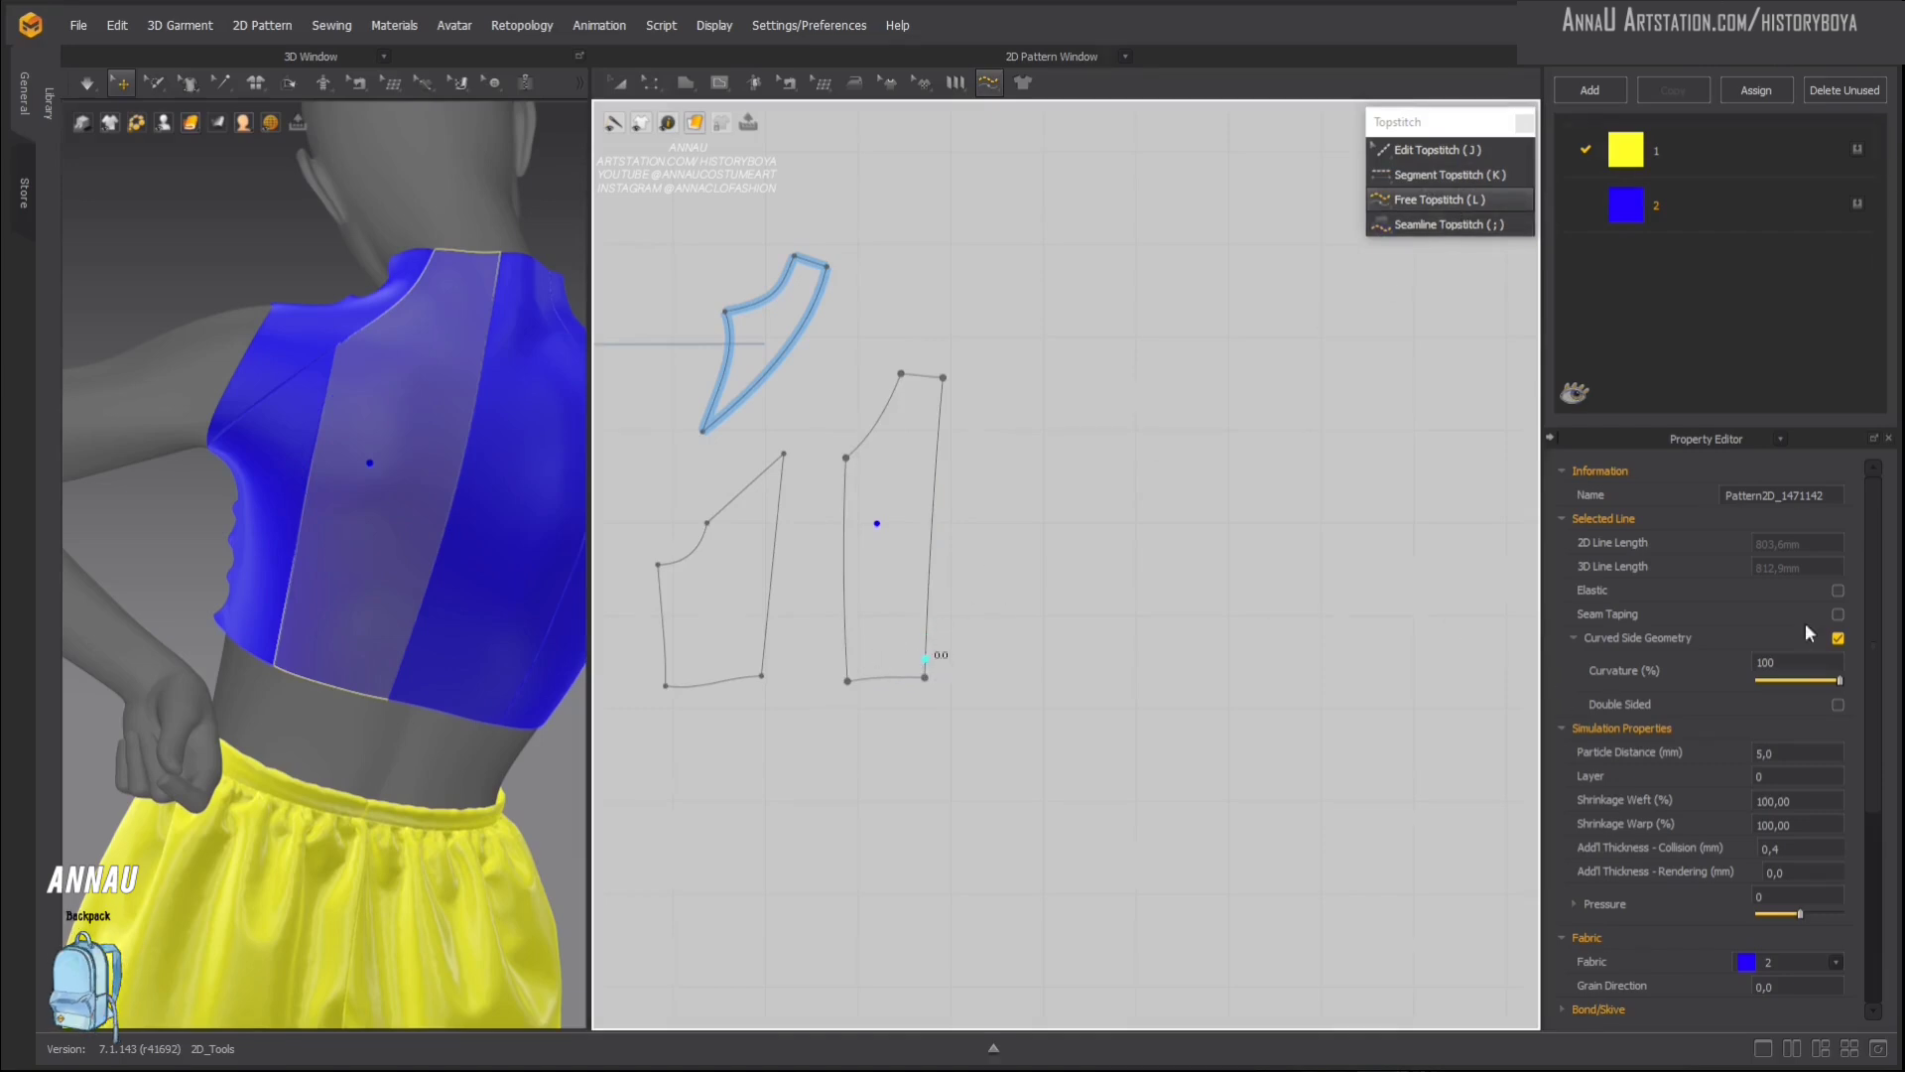
click(849, 681)
click(845, 458)
scroll(338, 583, up, 2)
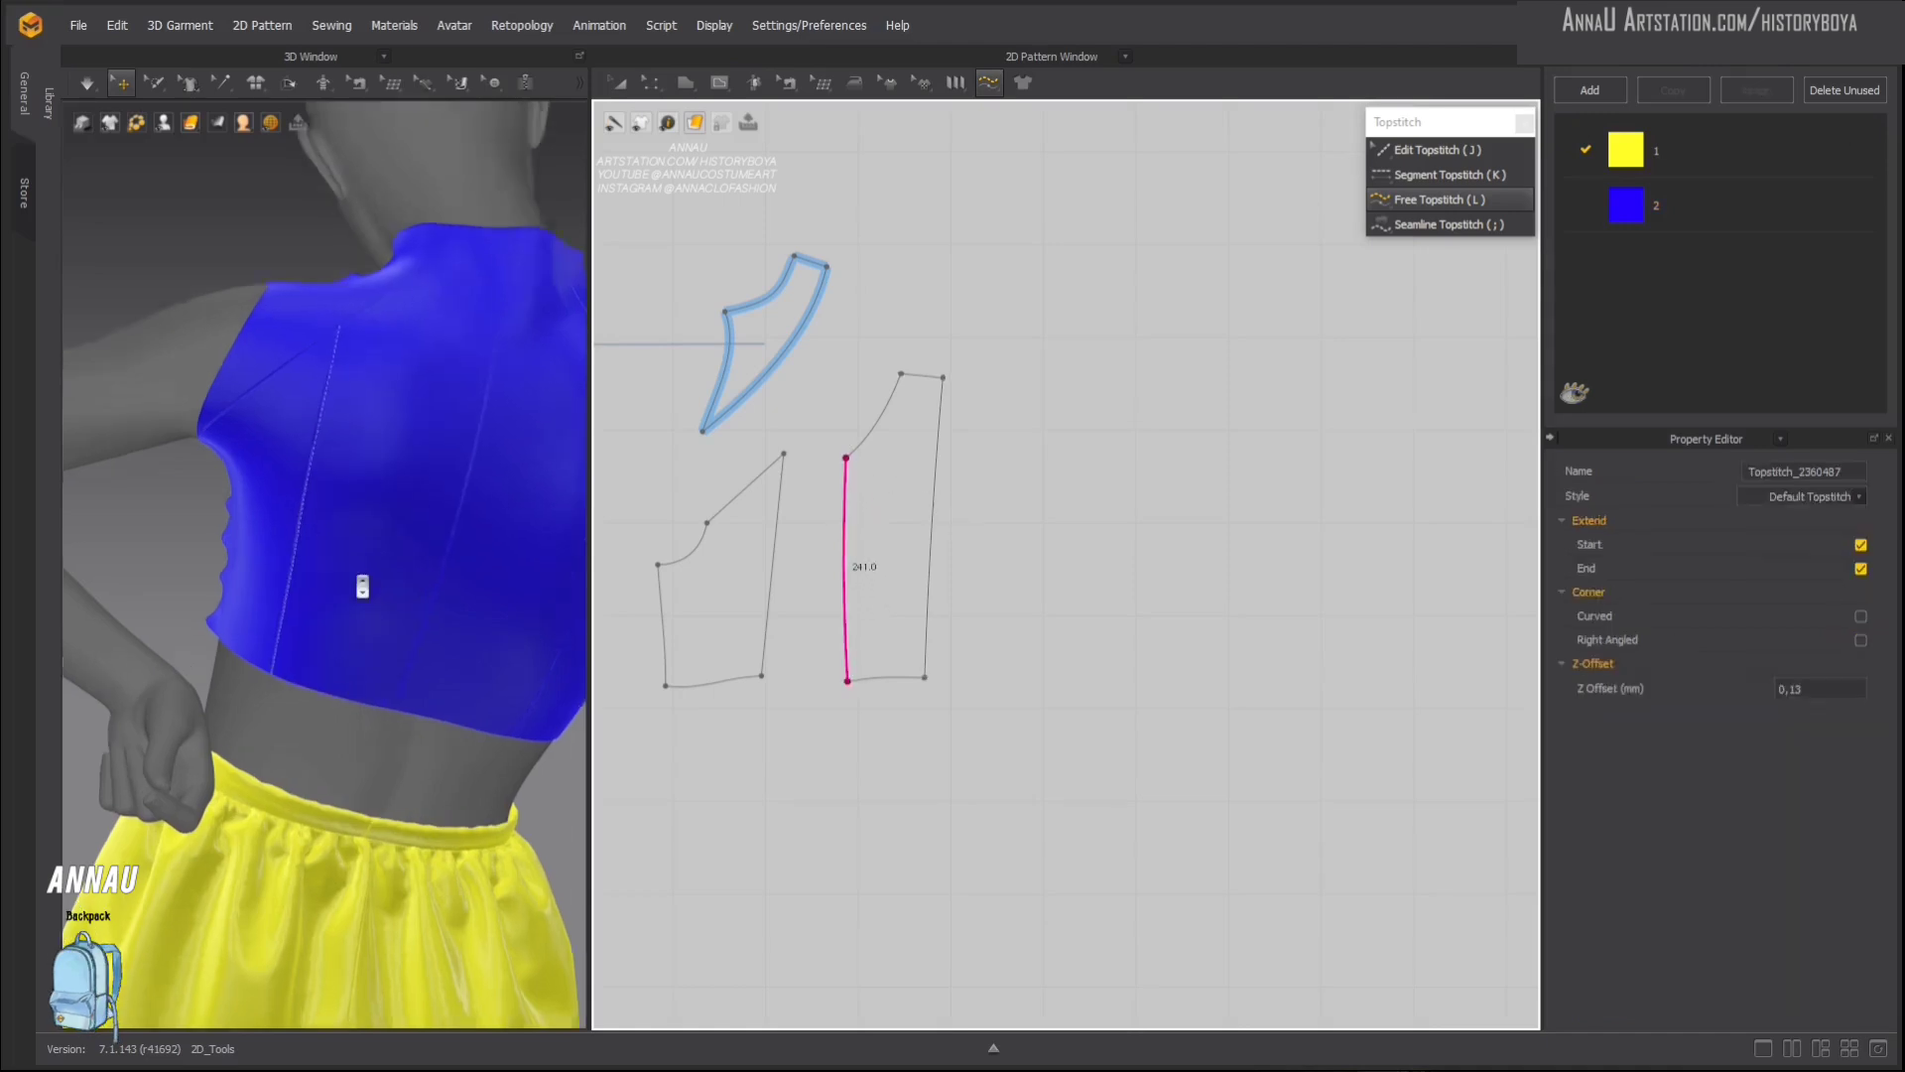
scroll(362, 587, up, 2)
mouse_move(362, 587)
right_down()
mouse_move(353, 562)
mouse_move(412, 552)
mouse_move(372, 557)
right_up()
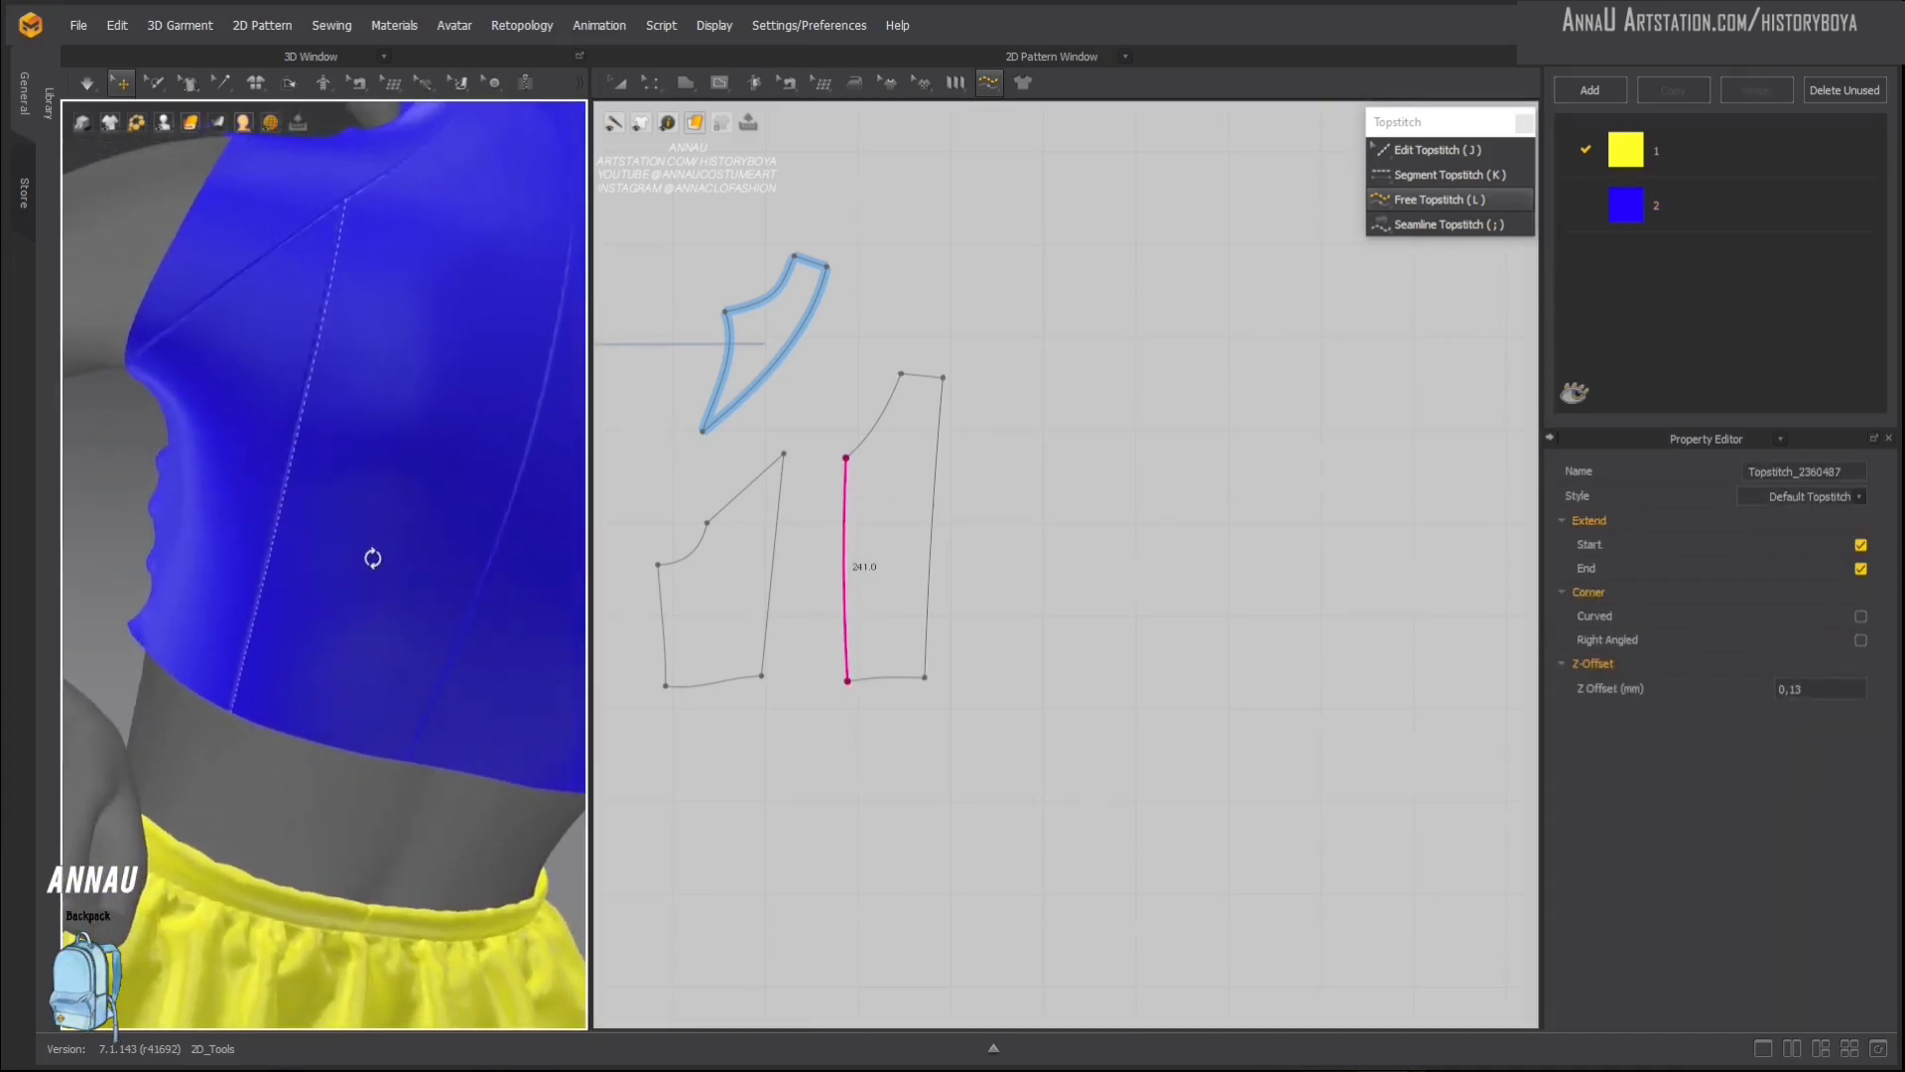
Step: Add a Segment Topstitch along the centre back edge of the same back panel
click(1441, 177)
click(934, 516)
scroll(382, 574, down, 2)
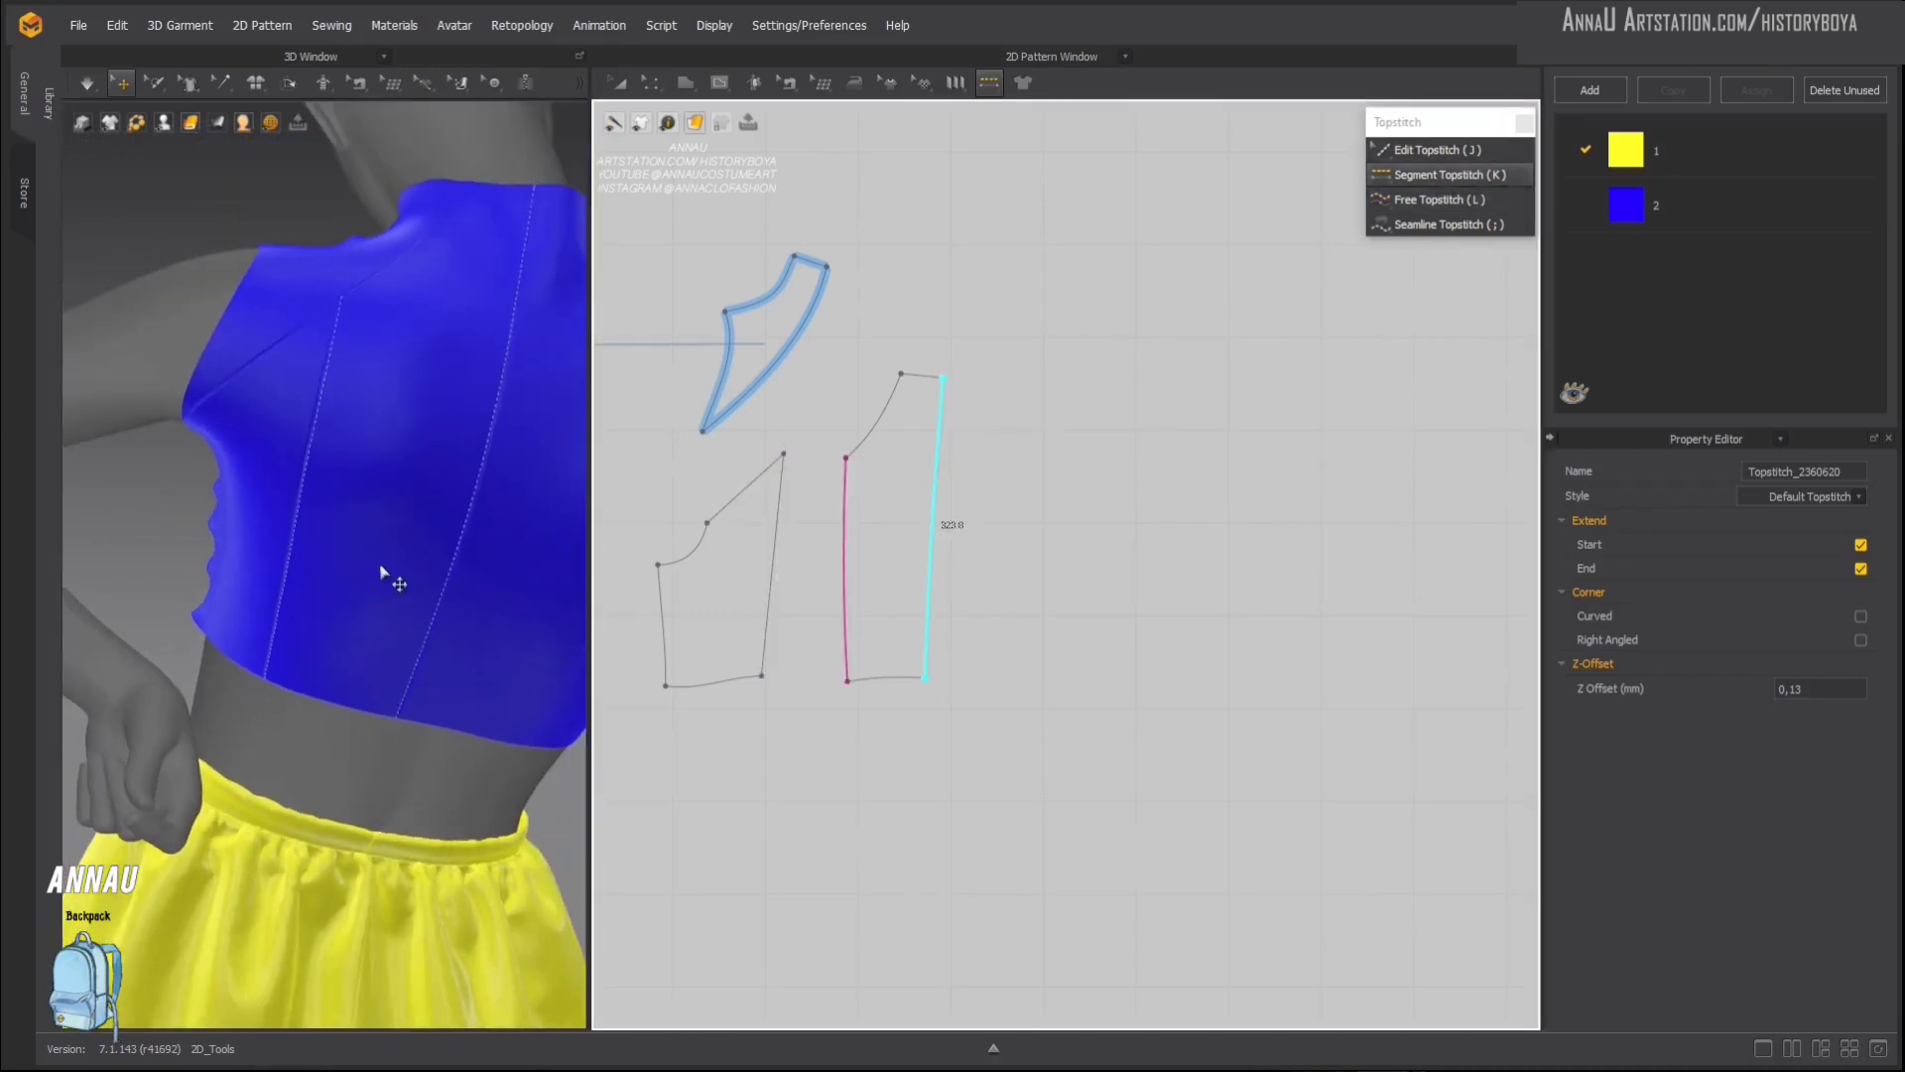
mouse_move(381, 572)
right_down()
mouse_move(331, 561)
mouse_move(387, 549)
right_up()
scroll(326, 560, up, 3)
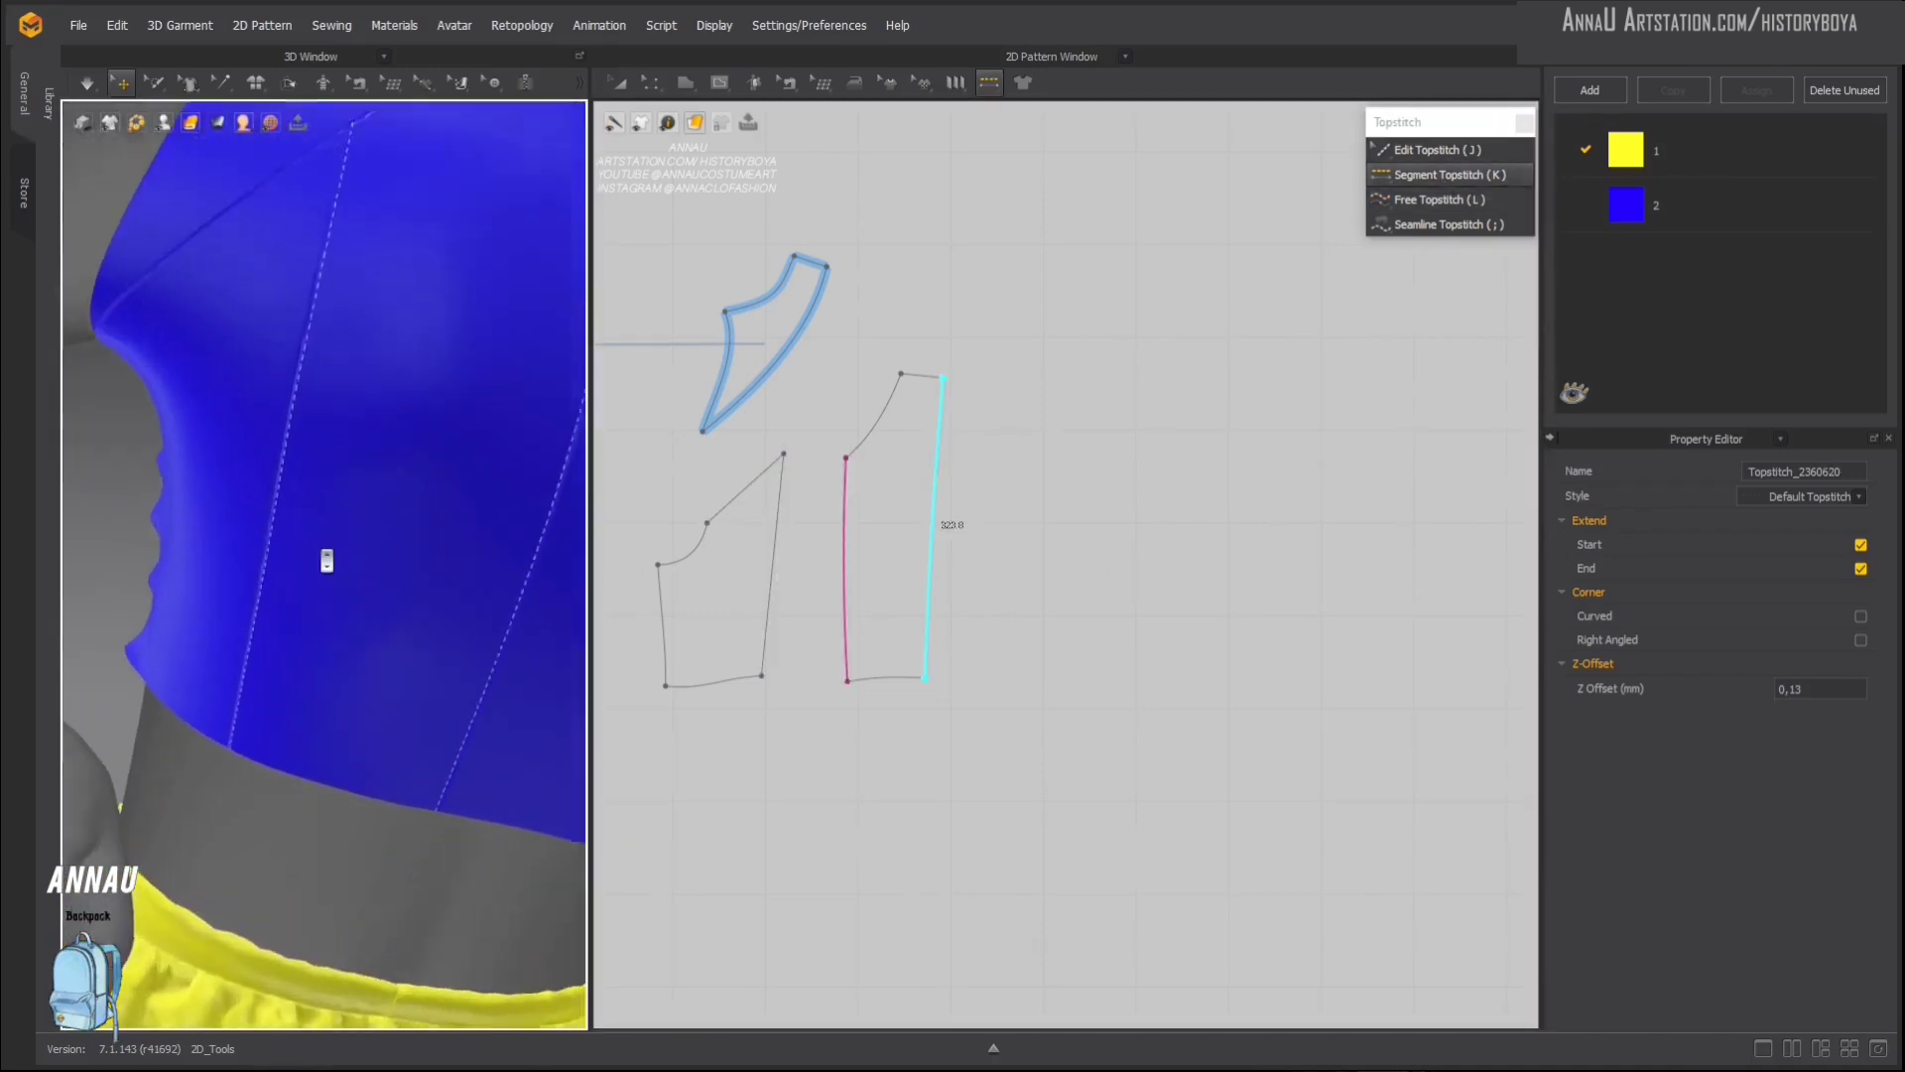
scroll(234, 535, down, 4)
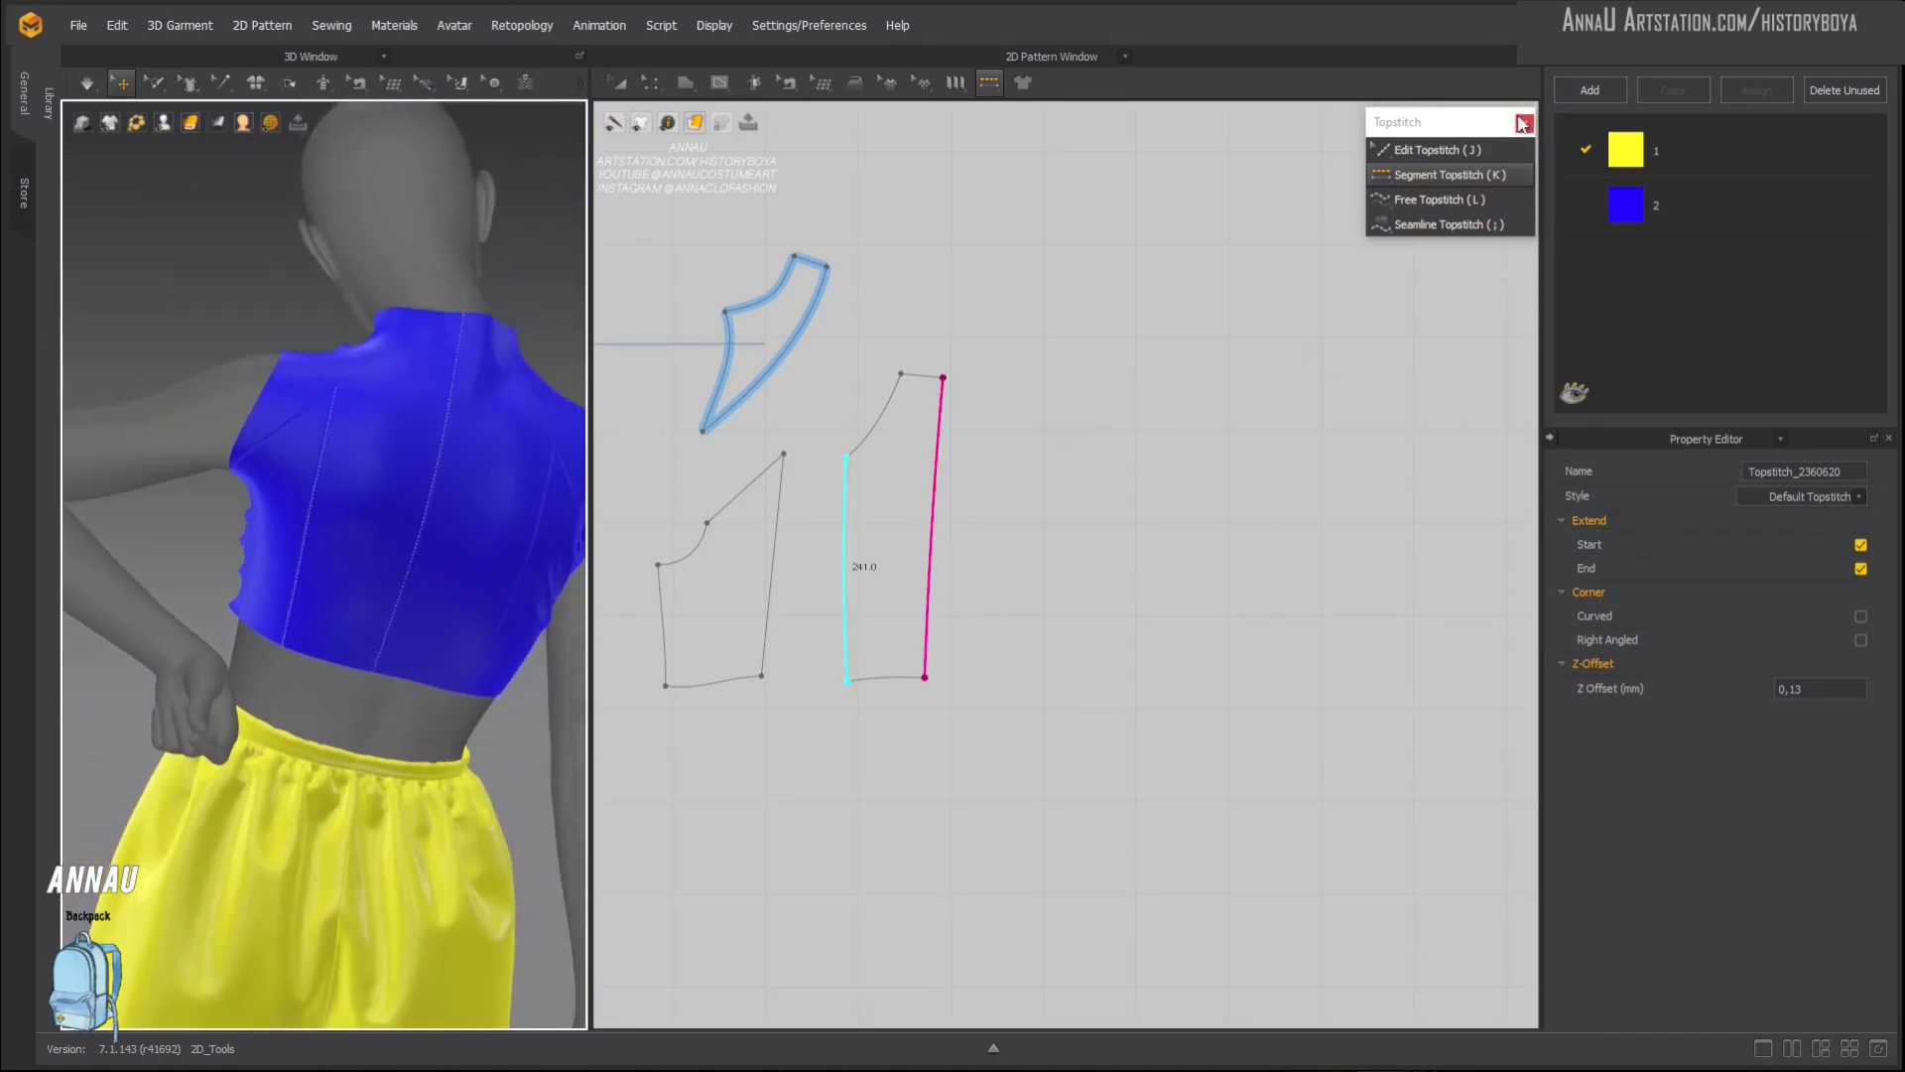
Step: Close the floating Topstitch palette and check the stitched seams on the back of the top
drag(1456, 121, 1217, 158)
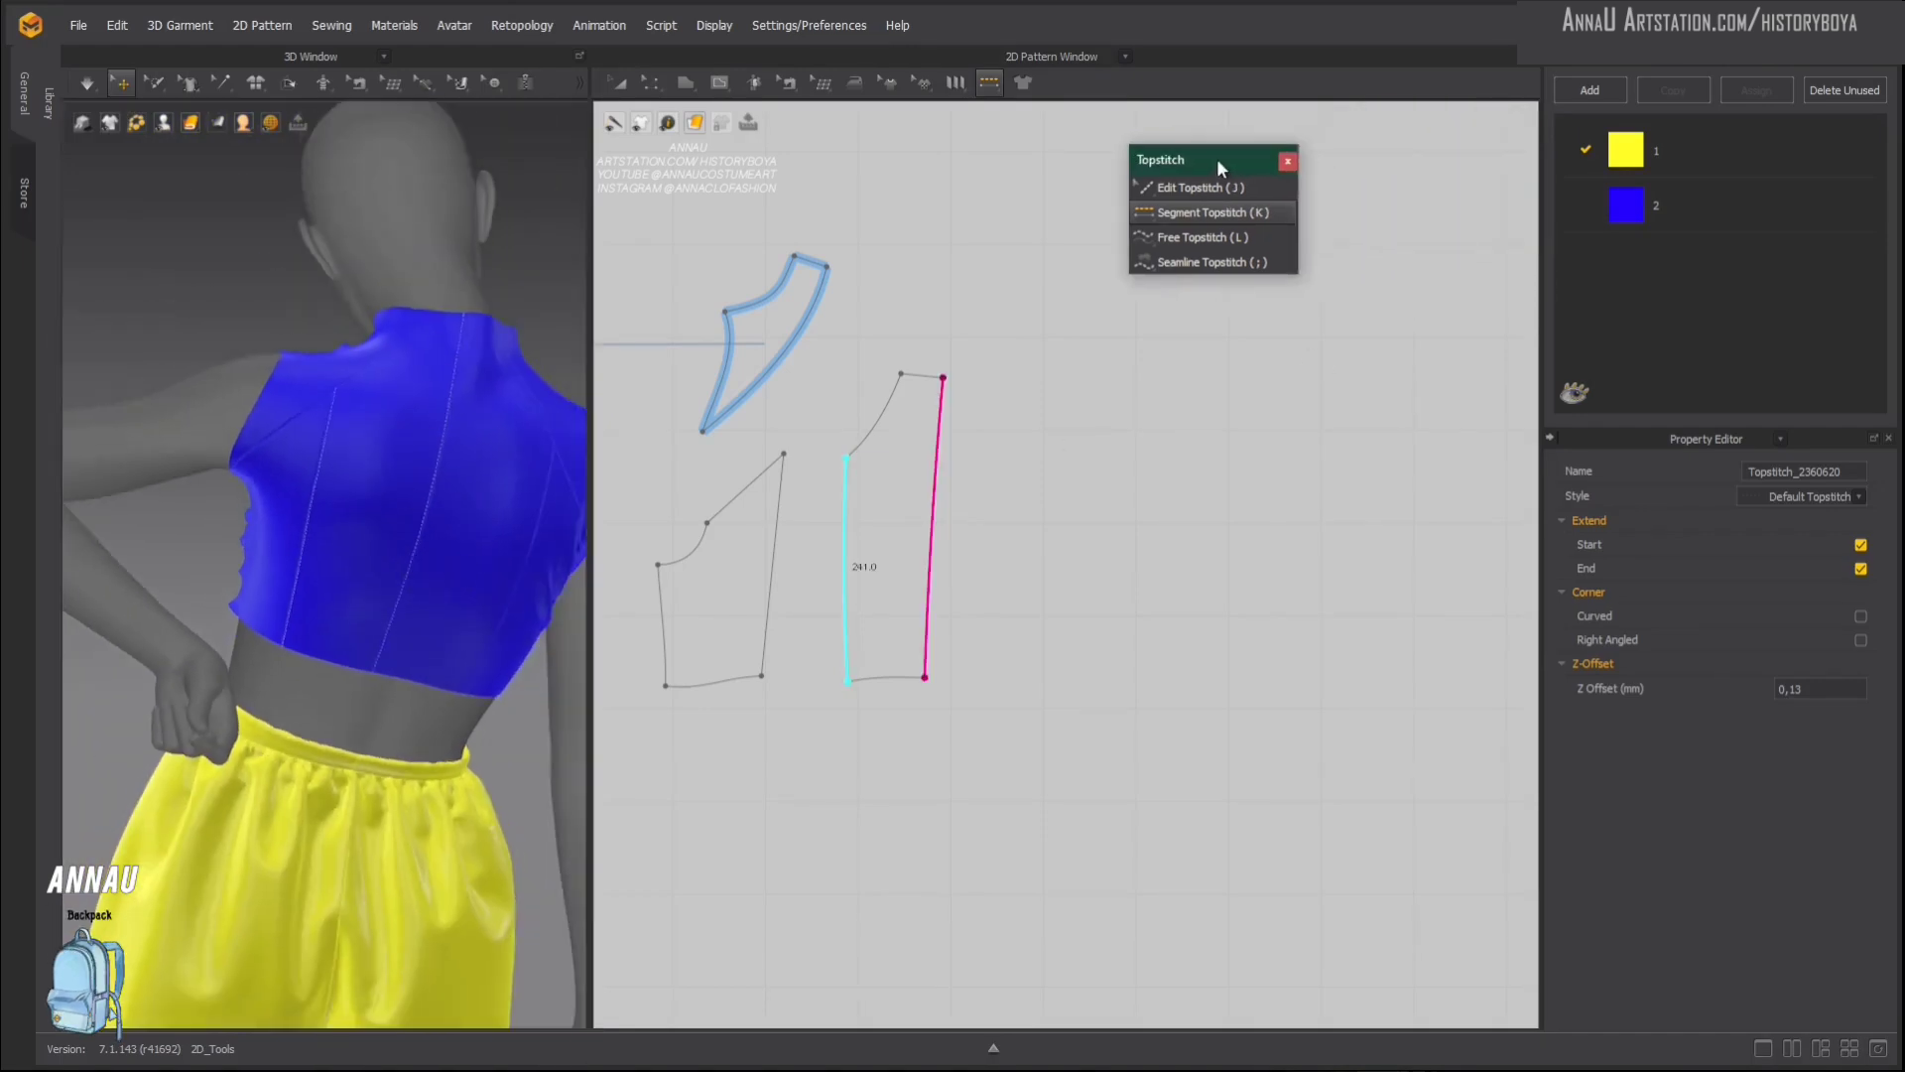
click(1287, 165)
scroll(383, 532, up, 5)
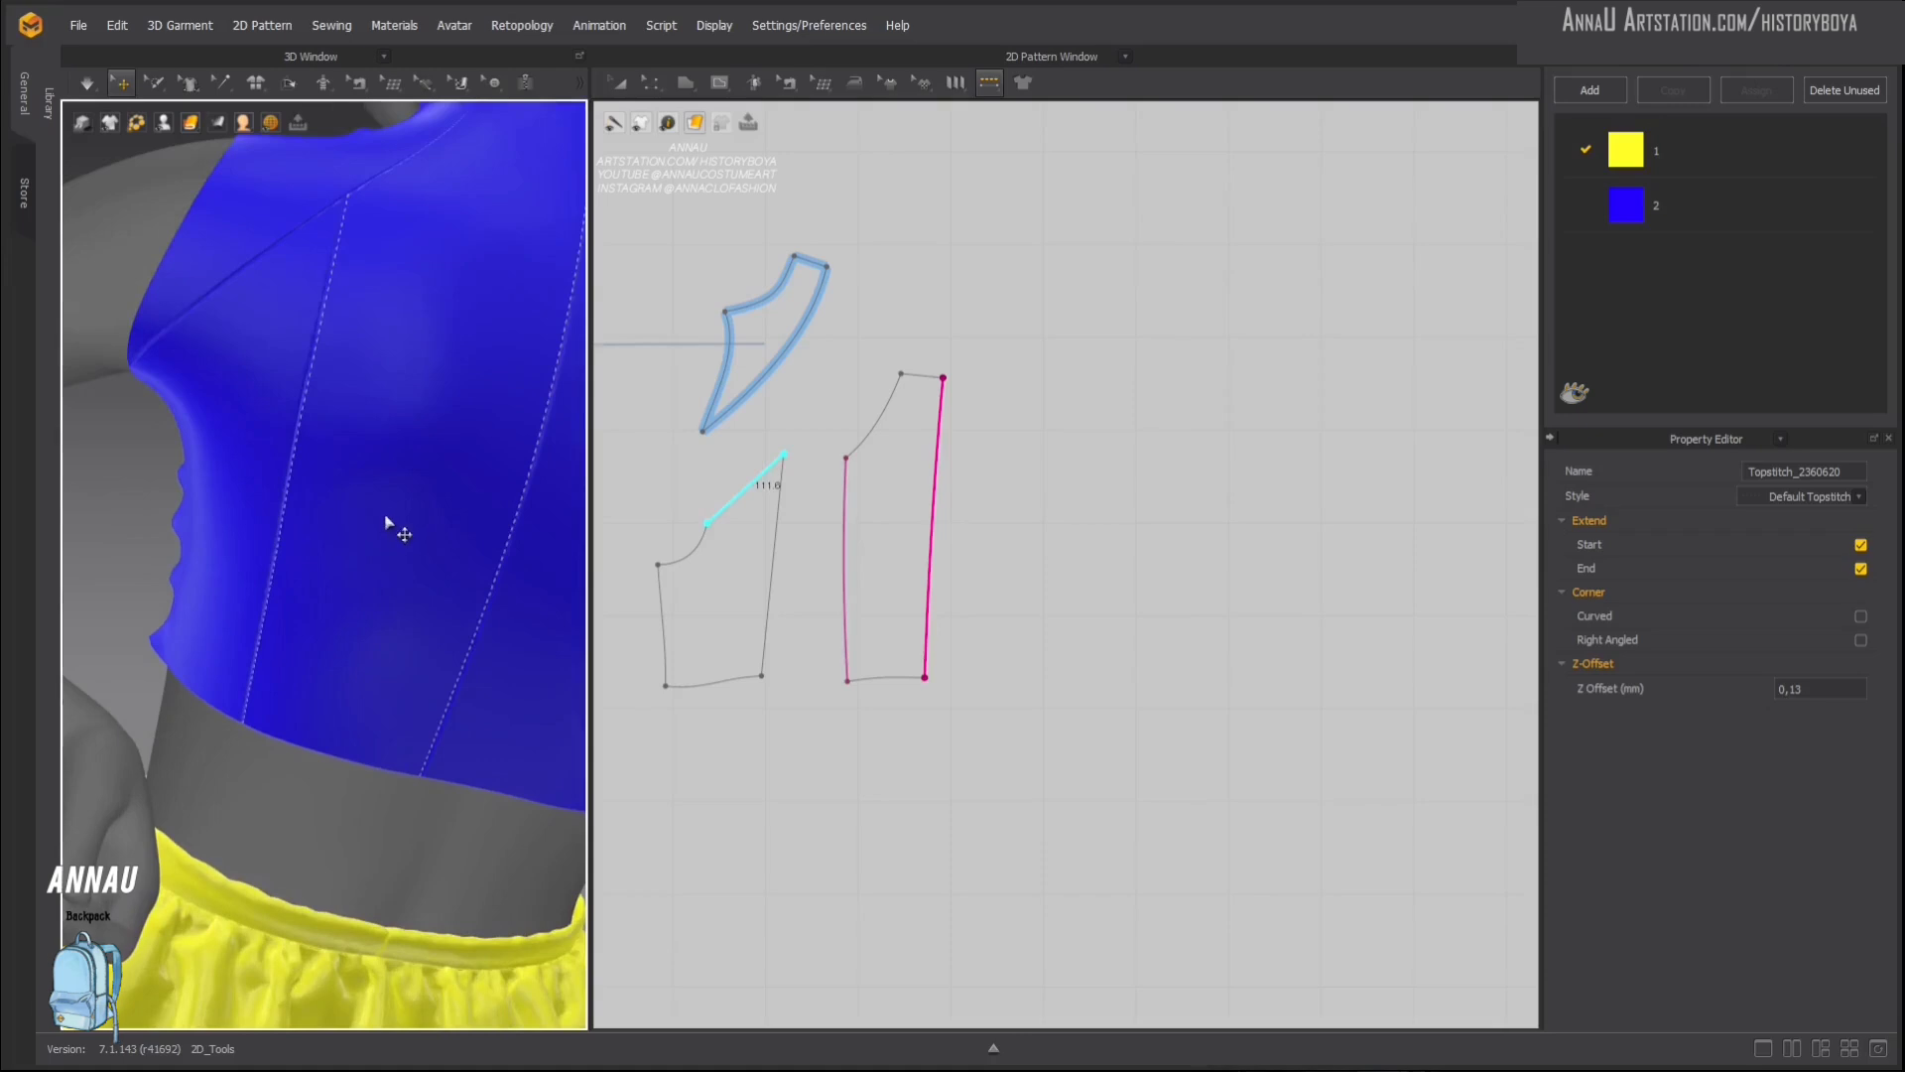
mouse_move(310, 426)
right_down()
mouse_move(339, 431)
mouse_move(307, 412)
right_up()
scroll(314, 437, down, 5)
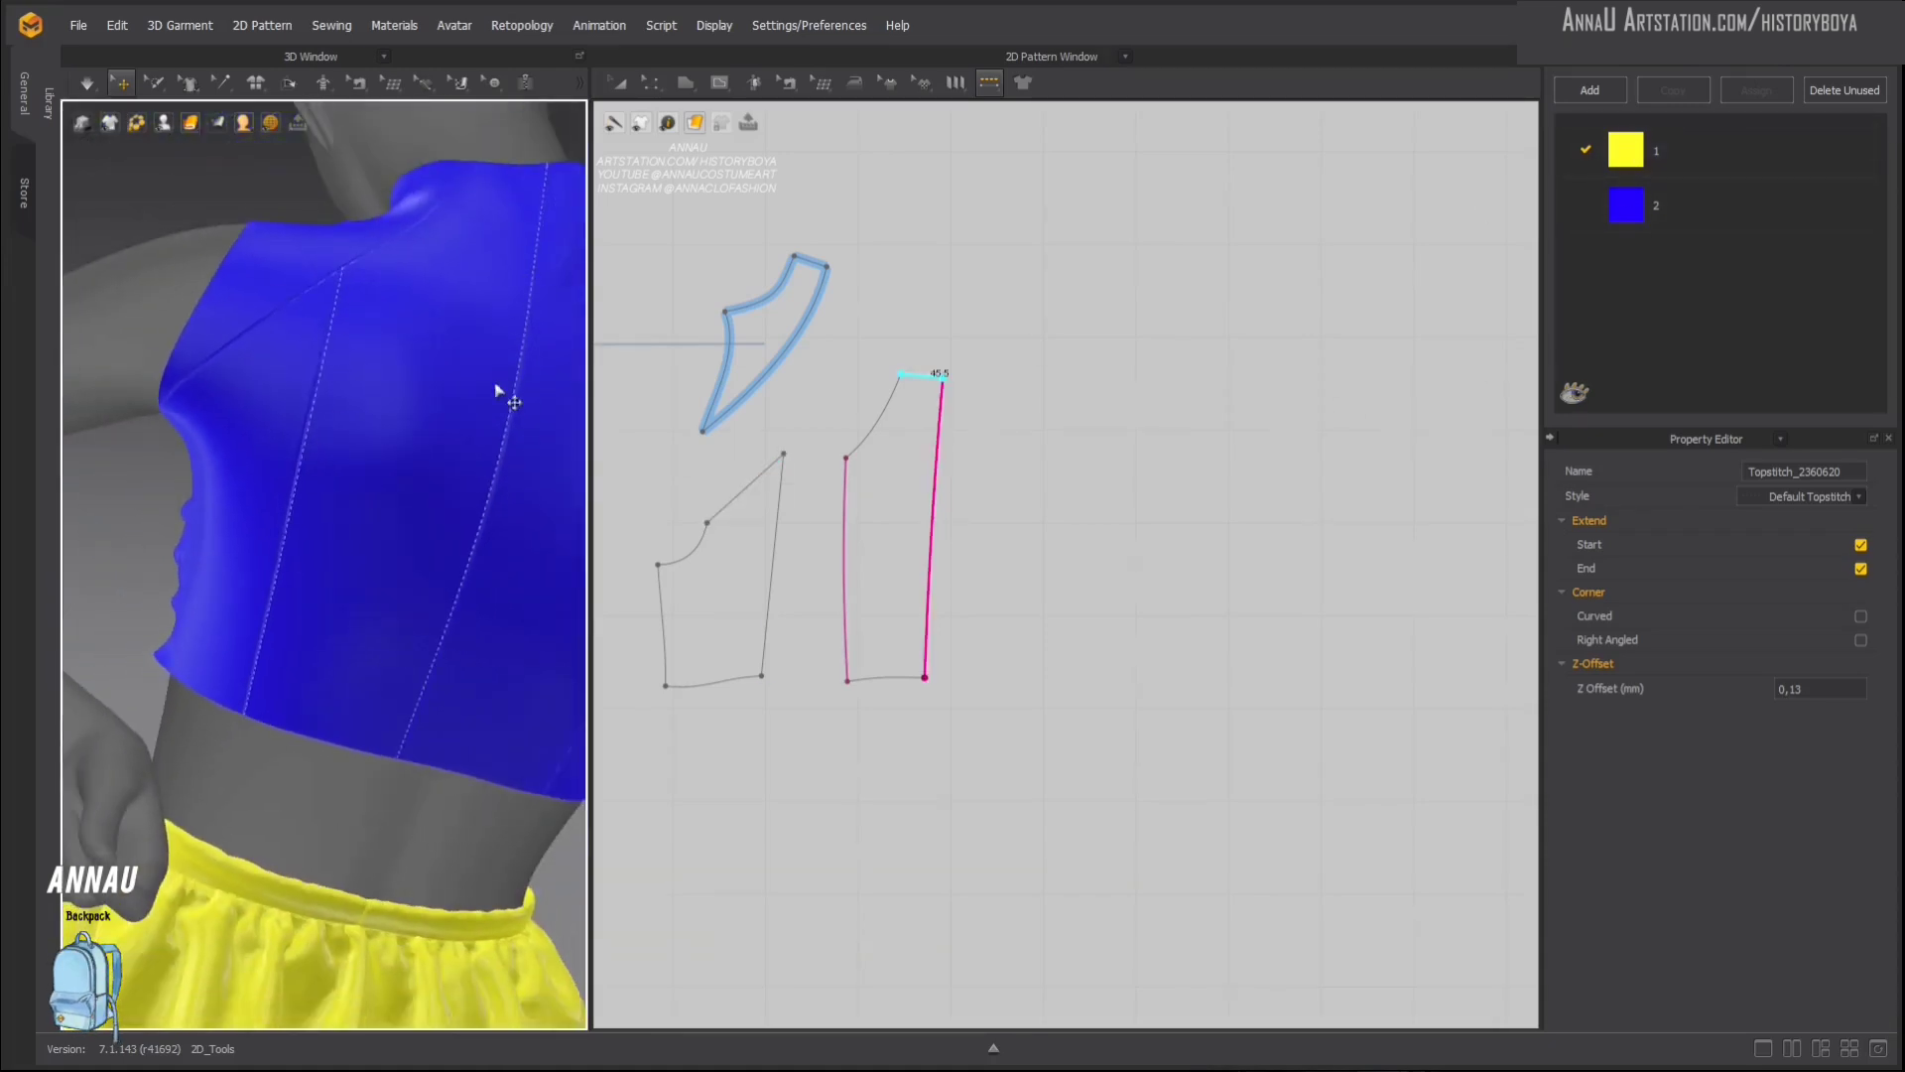
scroll(271, 545, up, 3)
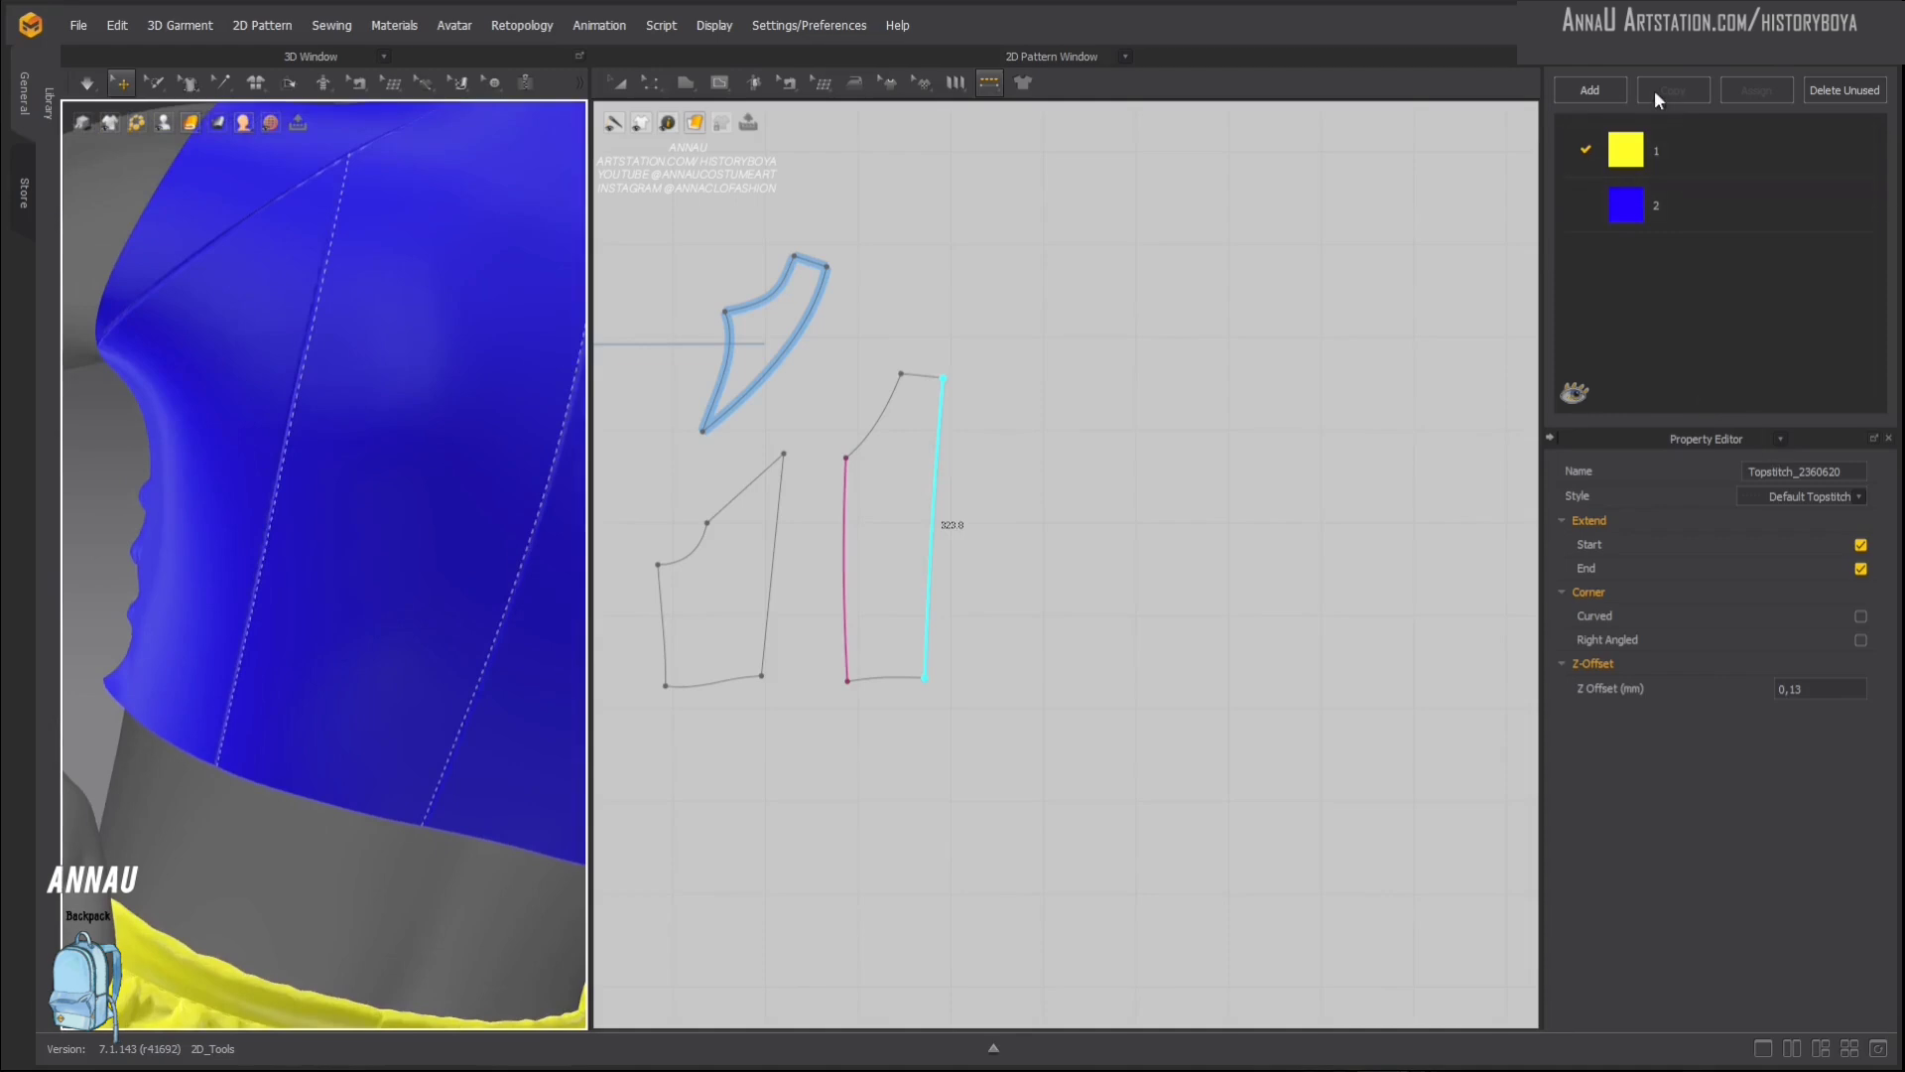
Step: Show the topstitch style list, display the Default Topstitch properties, and enlarge the Property Editor
right_click(1786, 67)
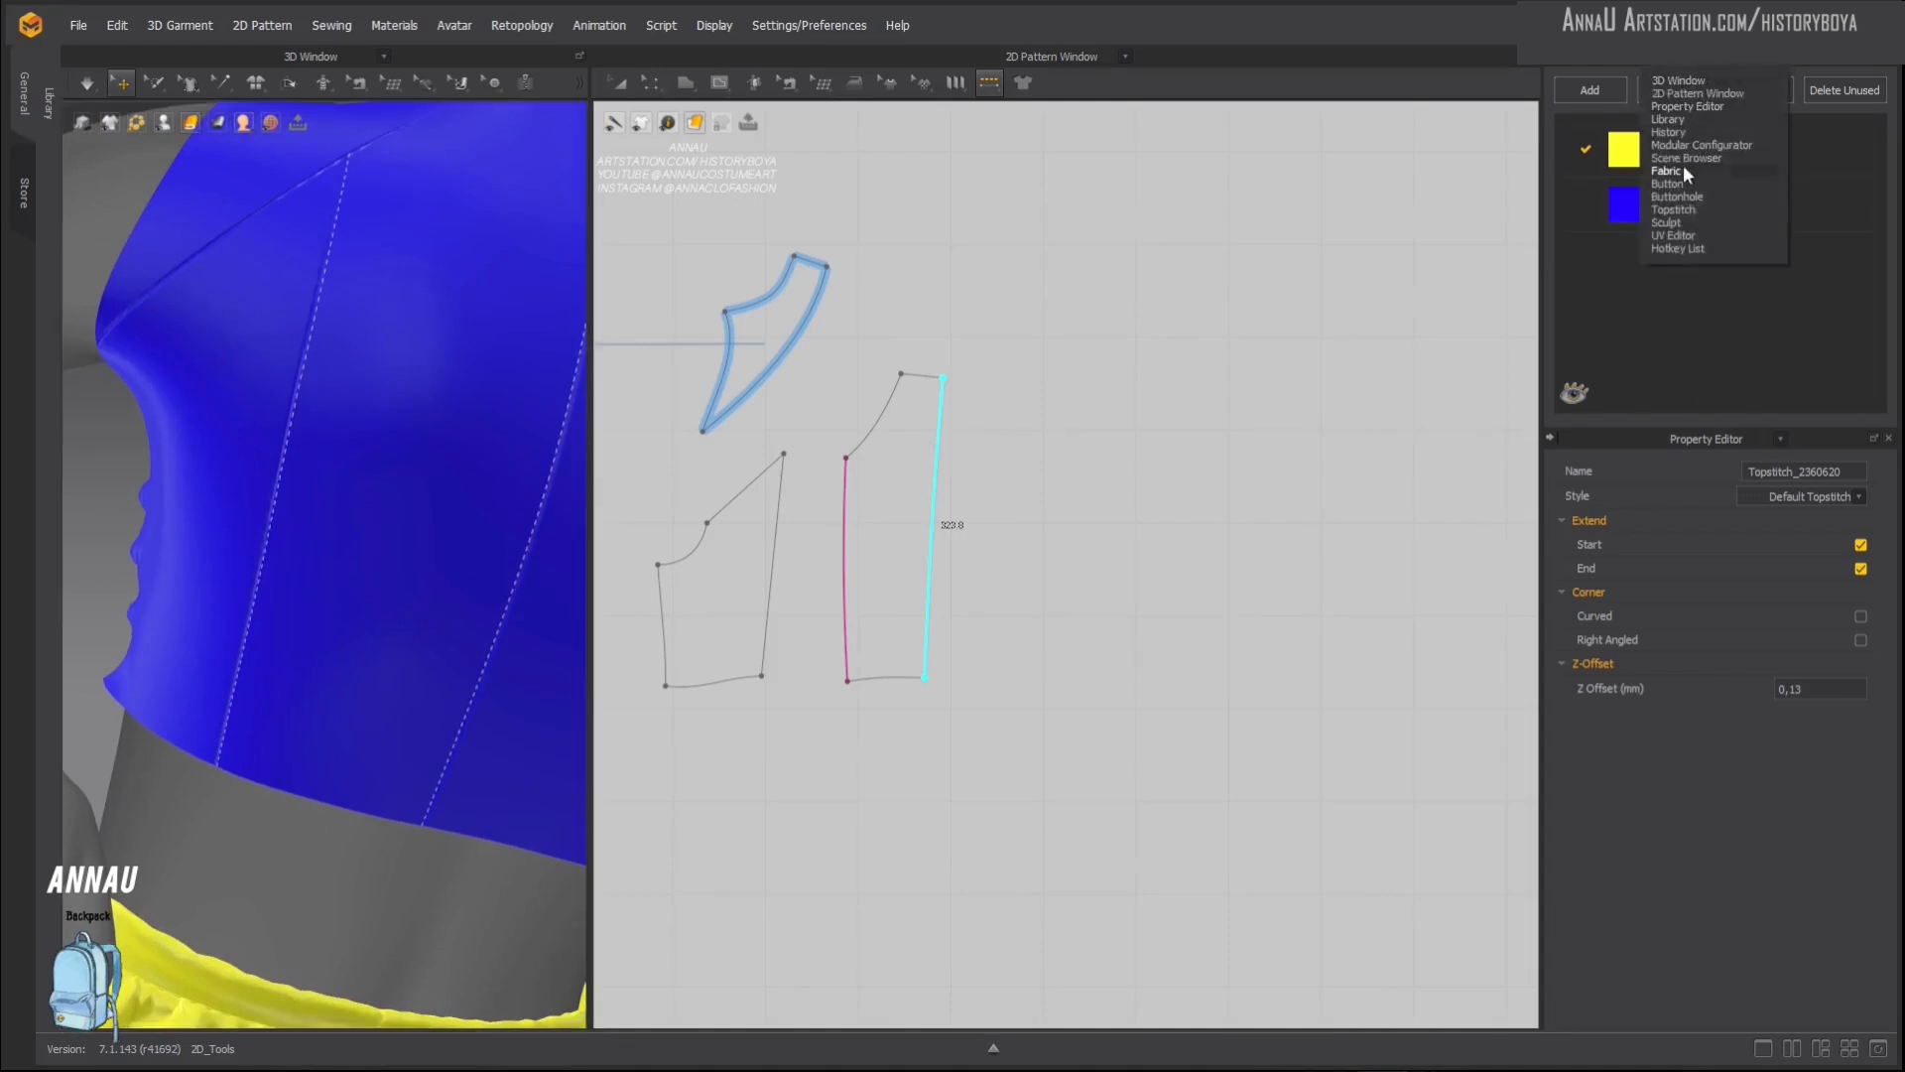
click(1681, 210)
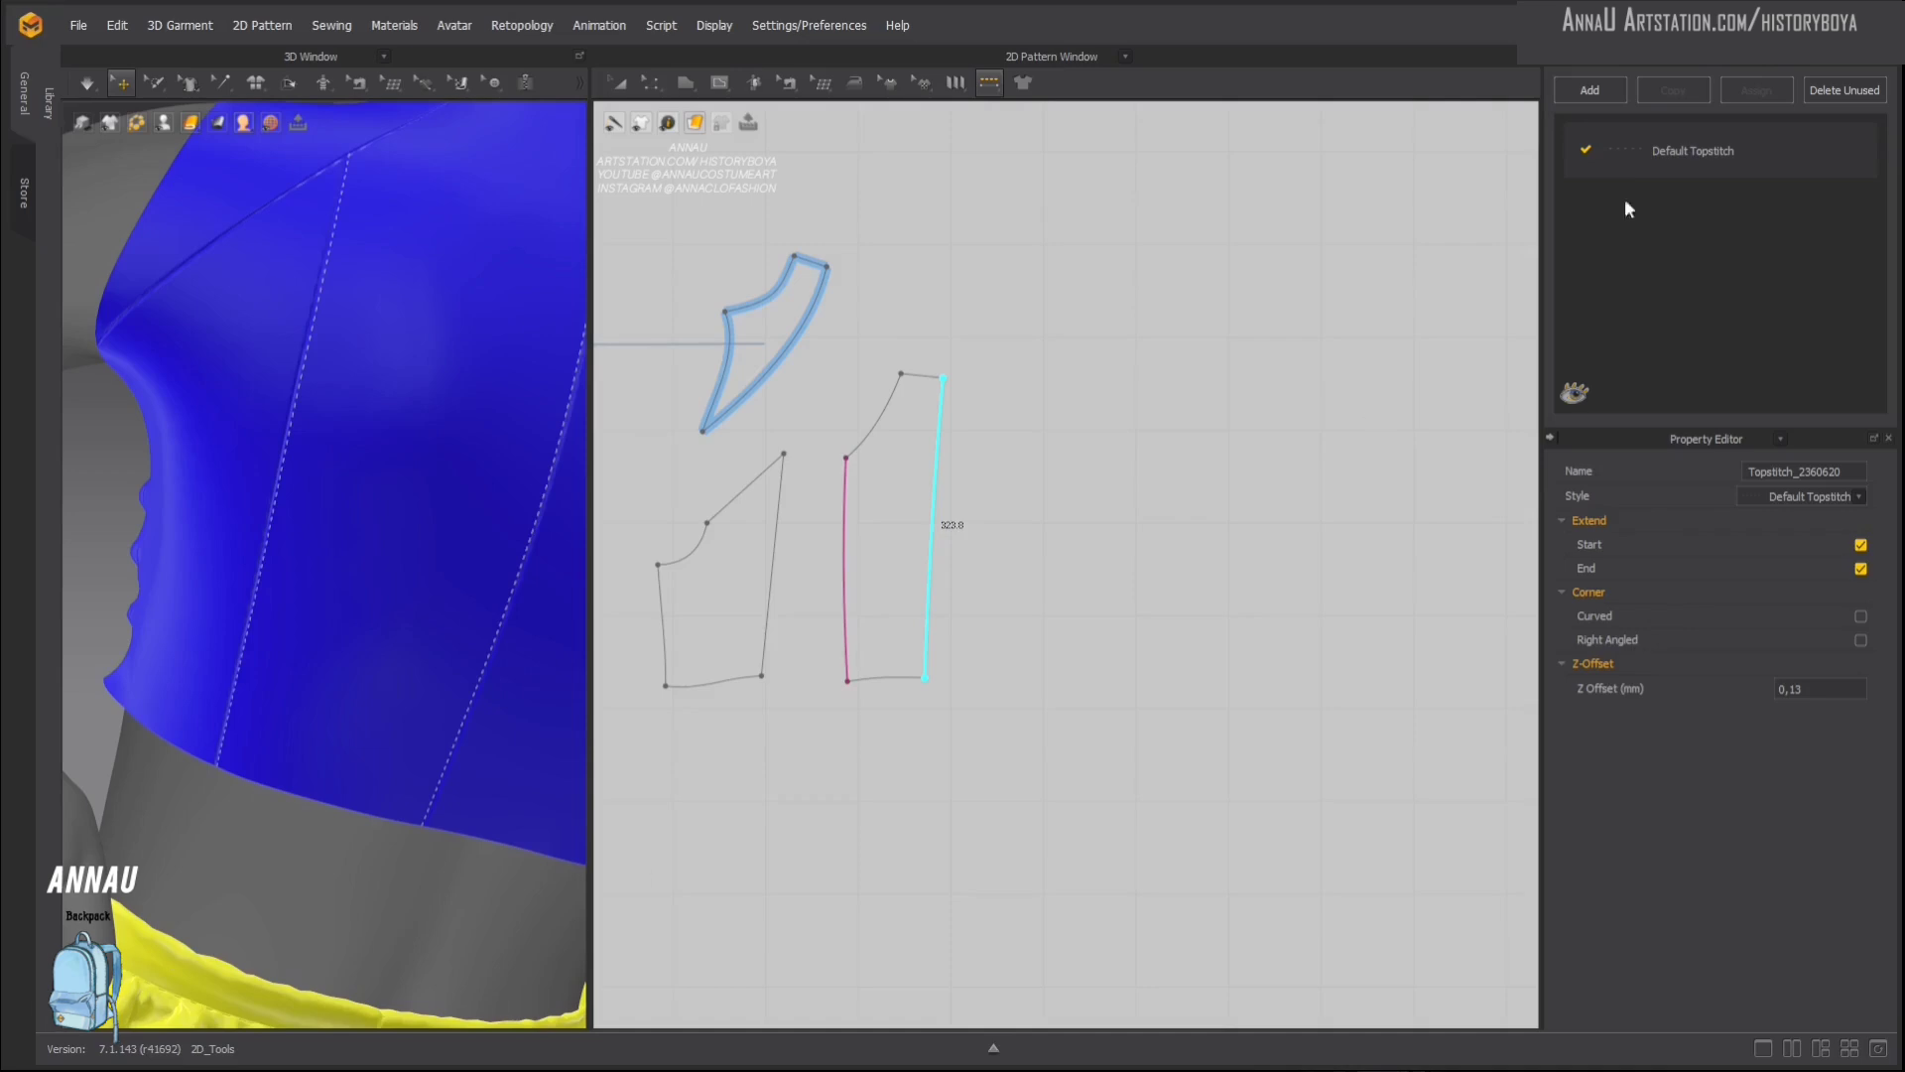
click(1703, 156)
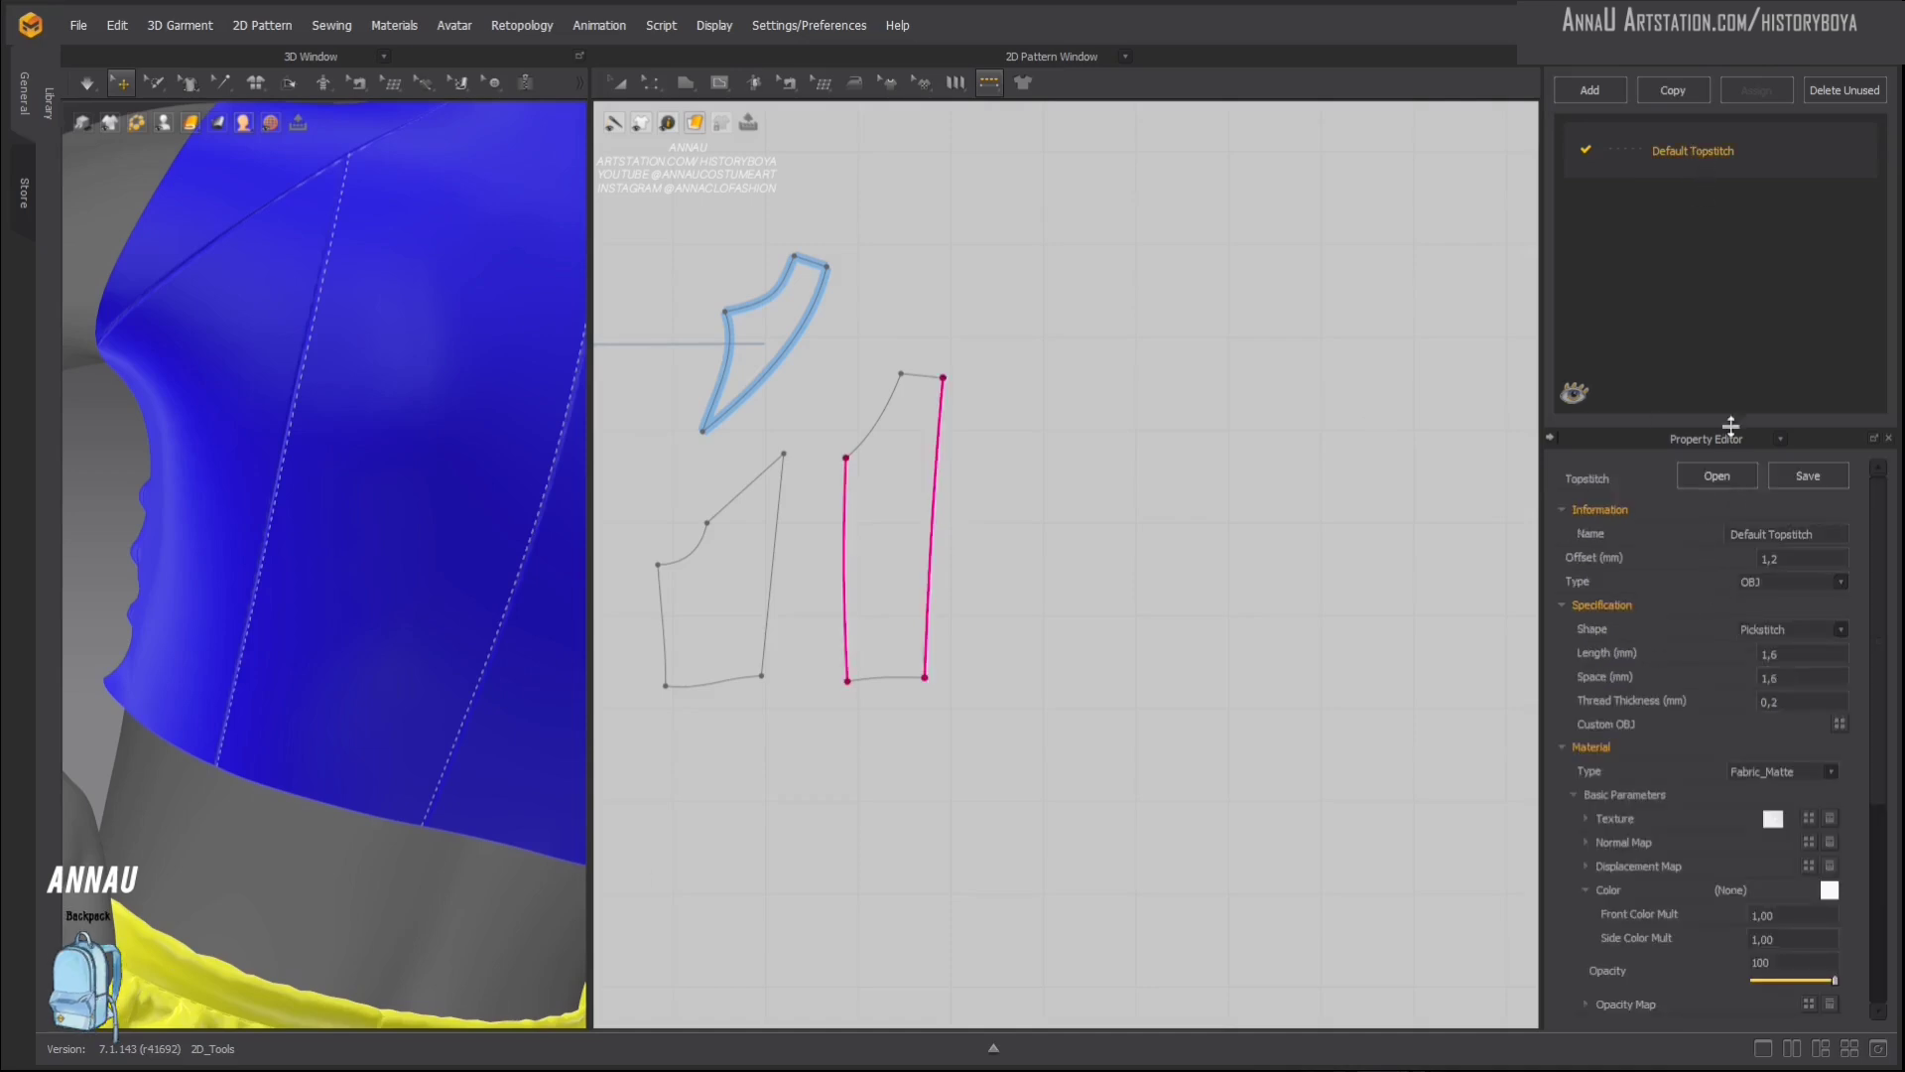
drag(1719, 432, 1704, 281)
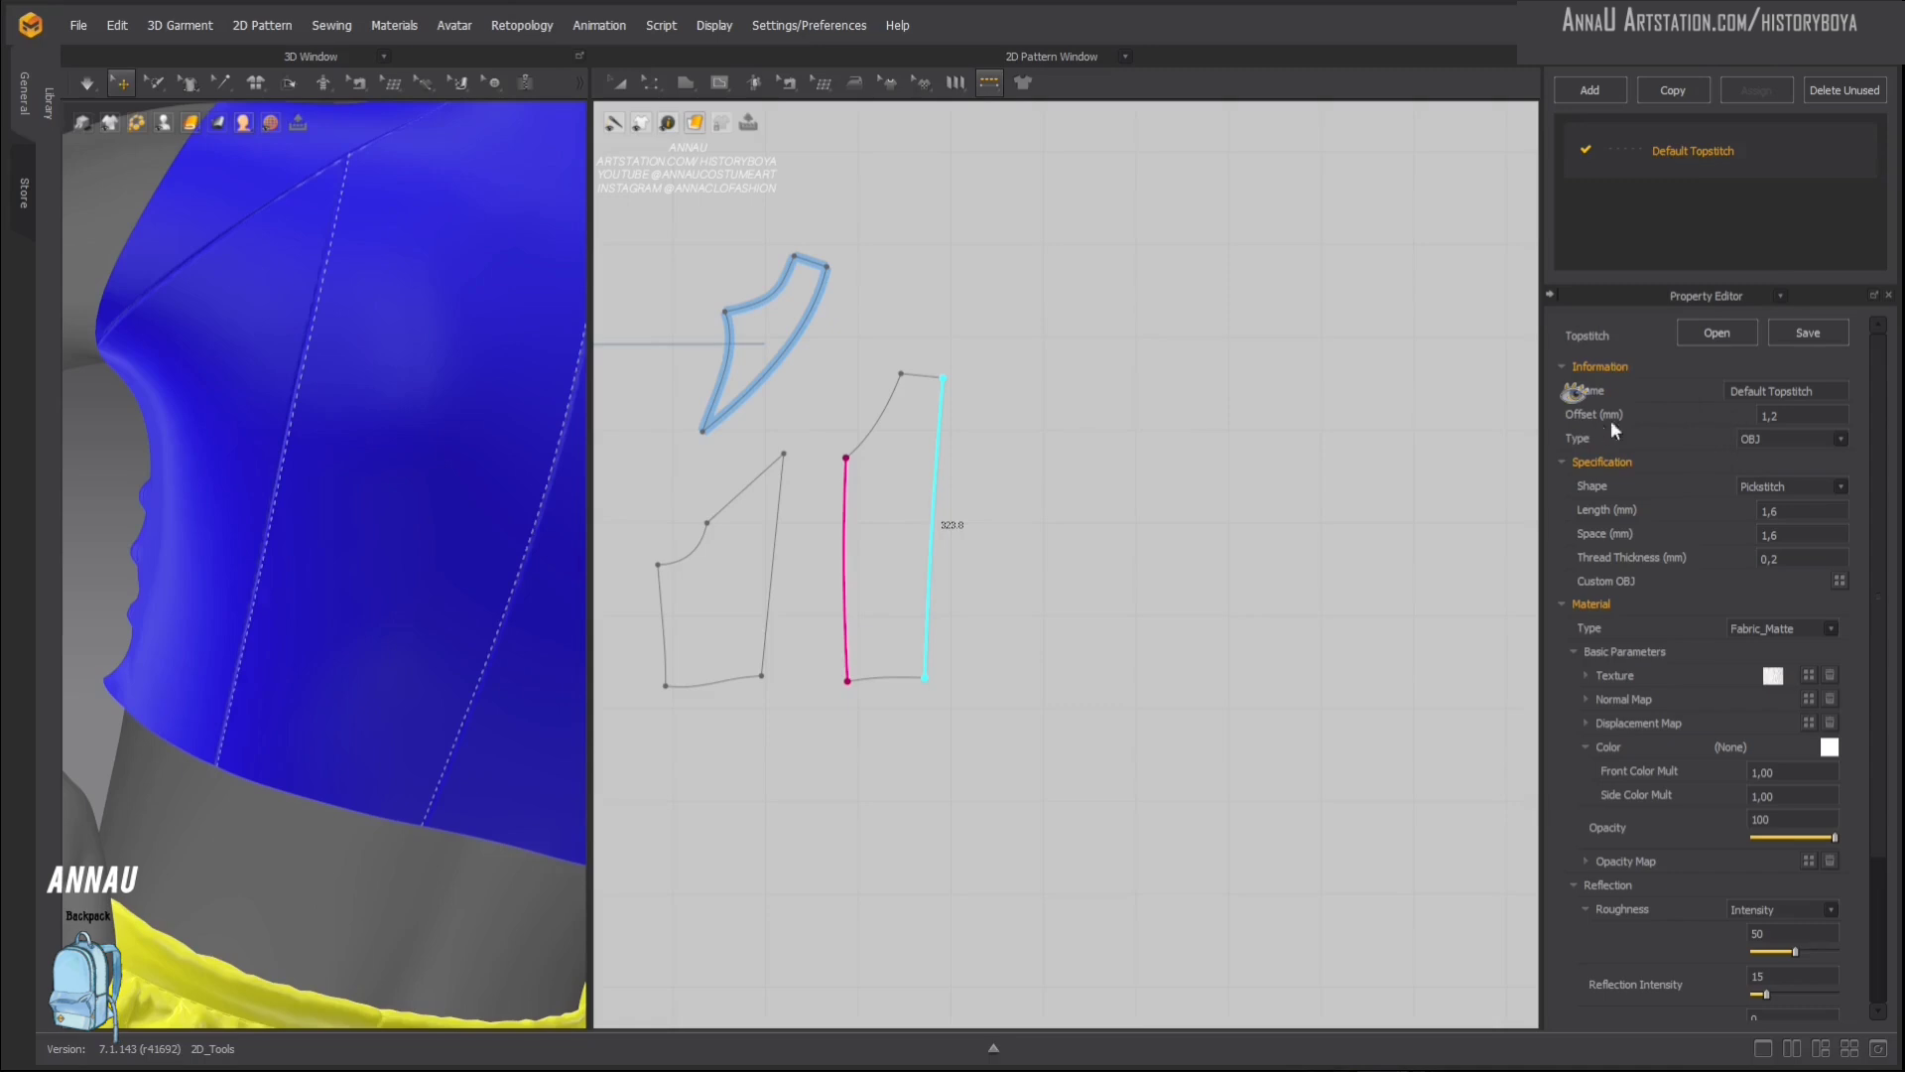
Step: Set the Default Topstitch offset to 5 mm and check the stitch lines' distance from the seams
scroll(489, 603, up, 3)
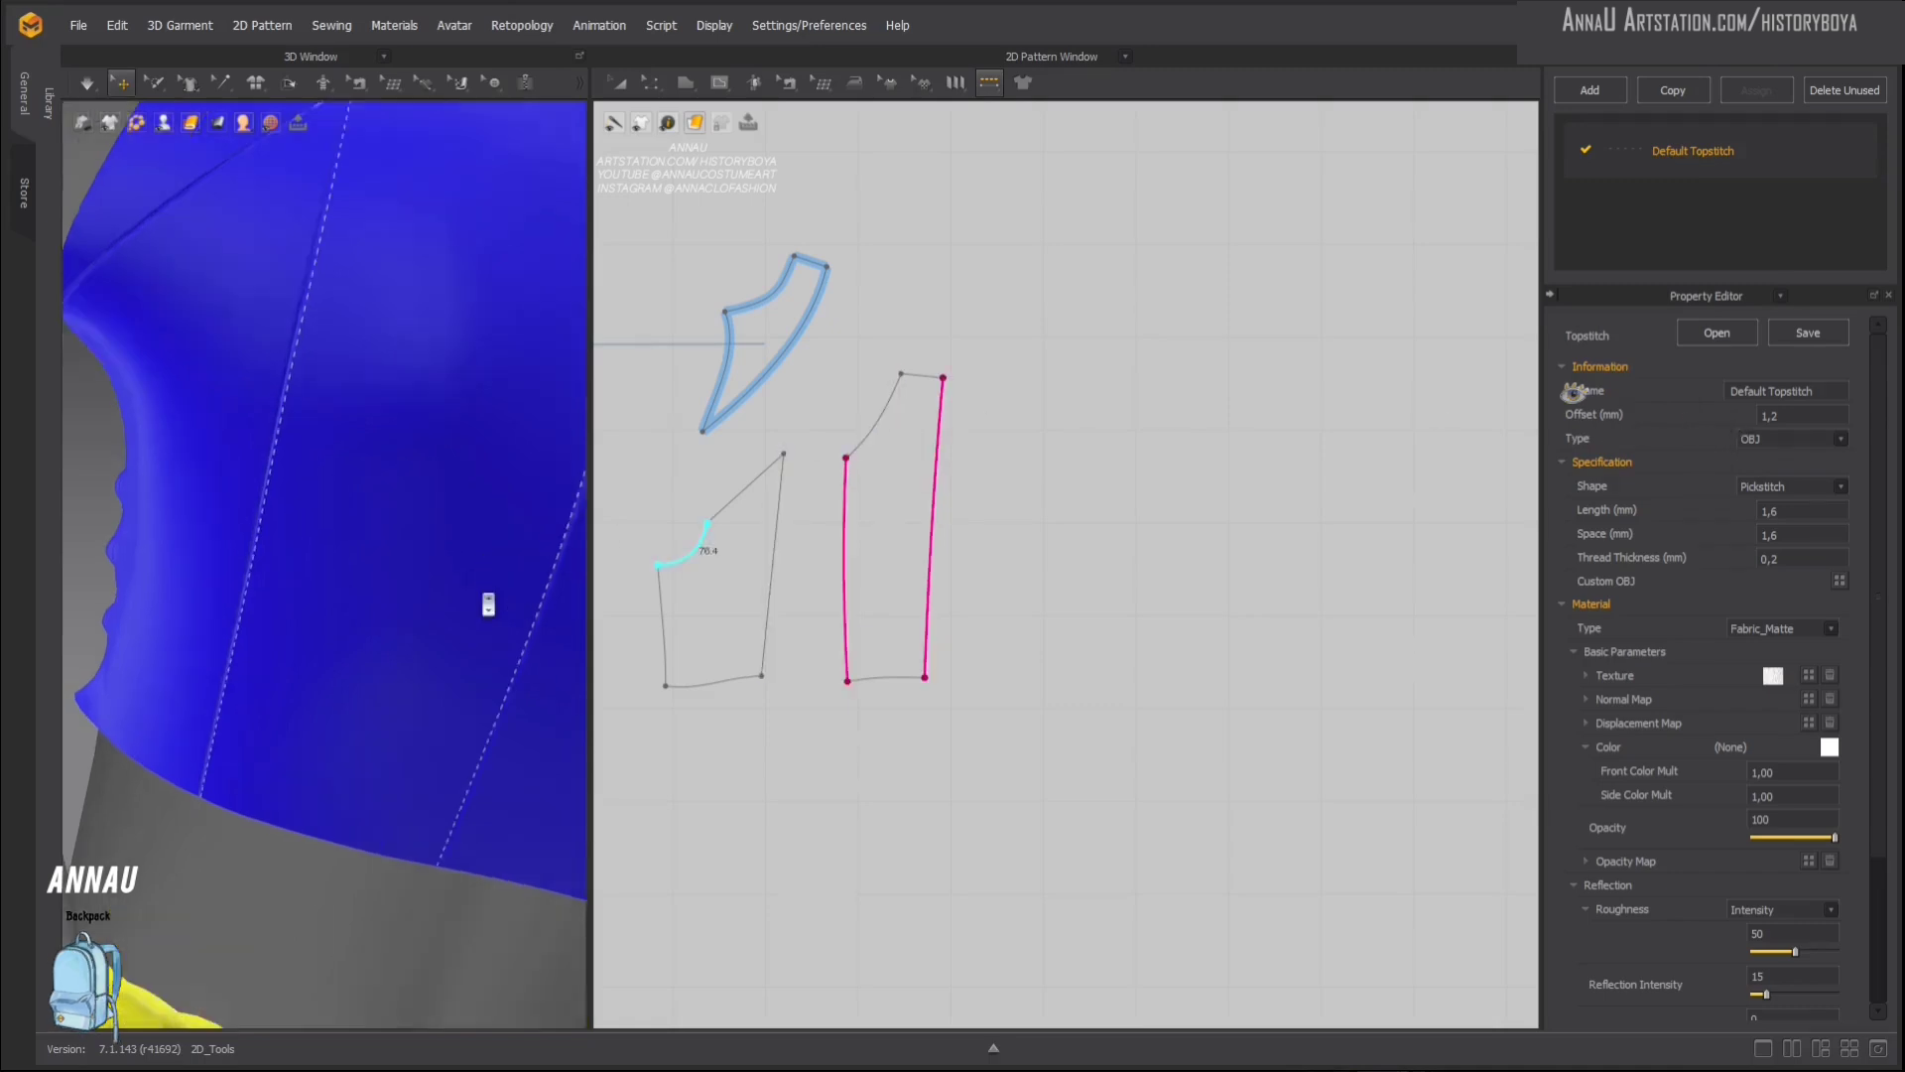
middle_drag(357, 591, 386, 652)
scroll(386, 652, up, 1)
right_drag(386, 596, 345, 569)
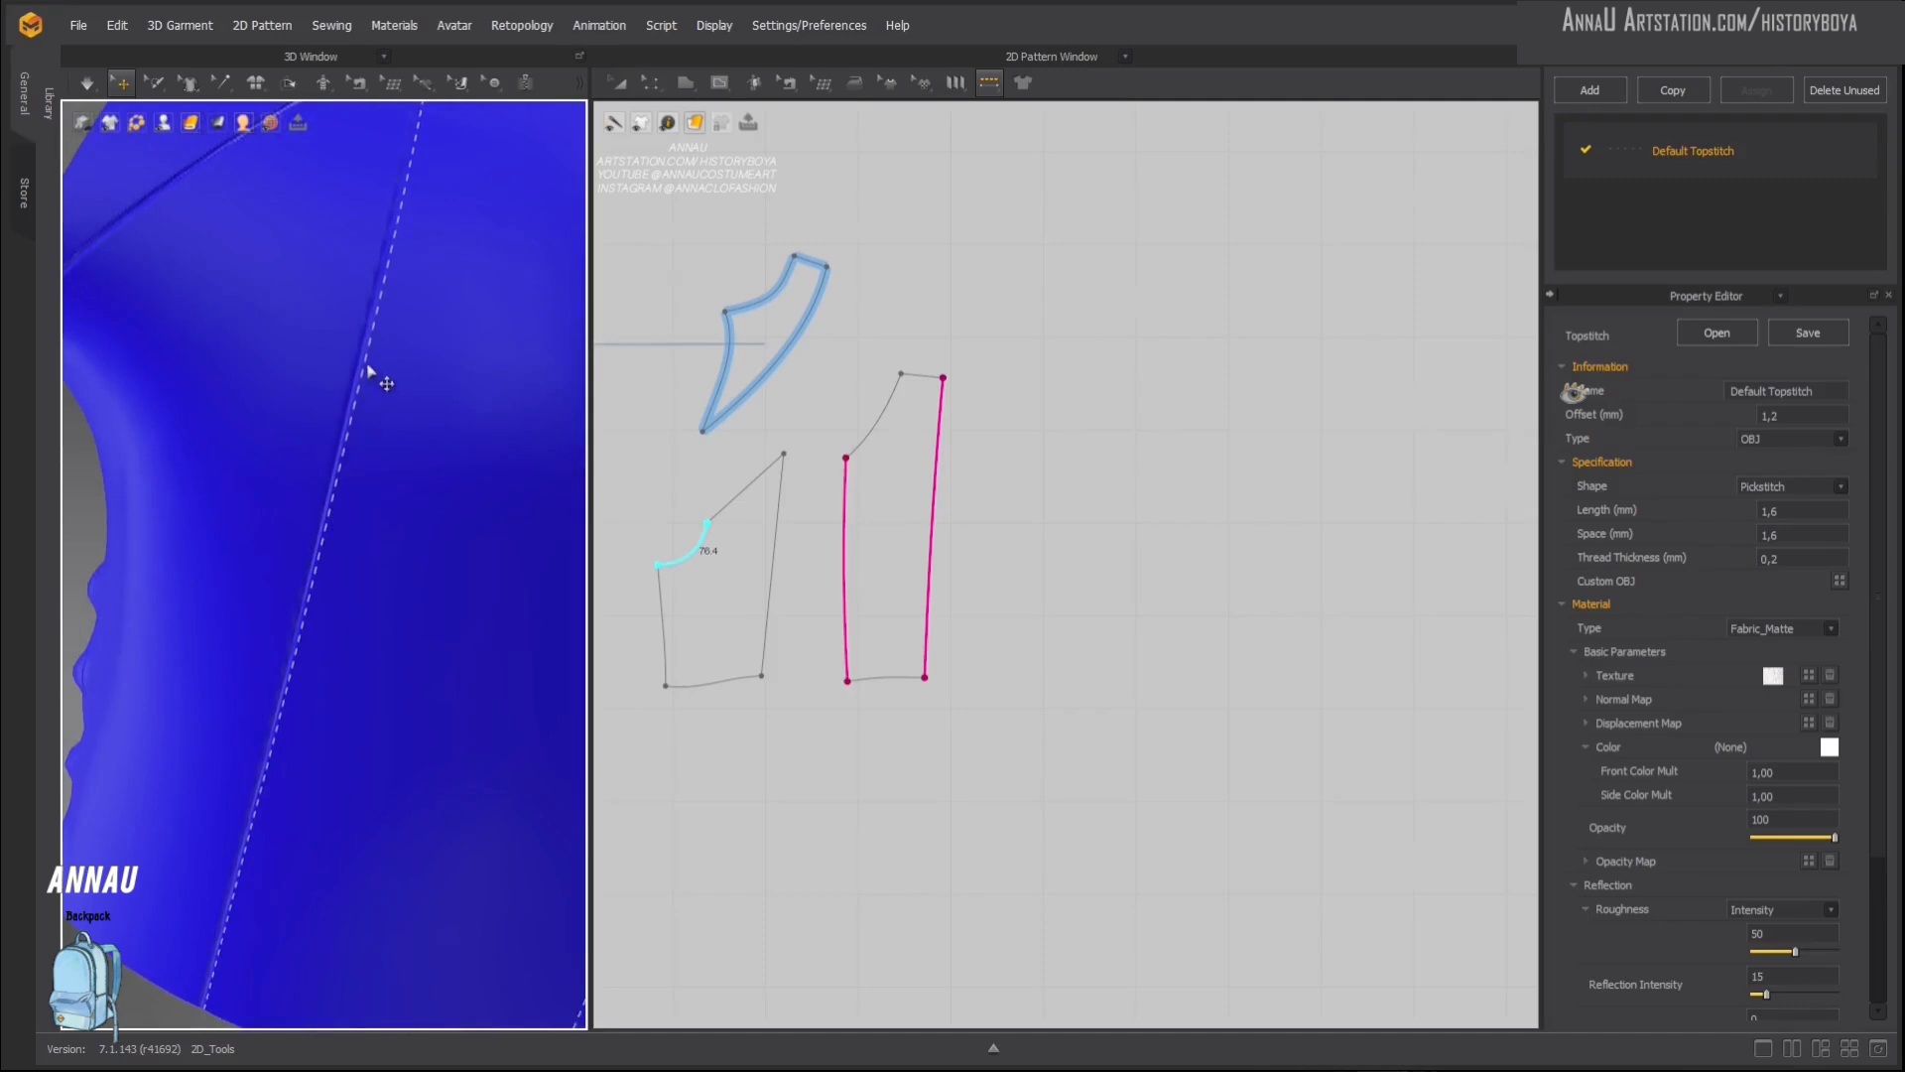
click(1790, 416)
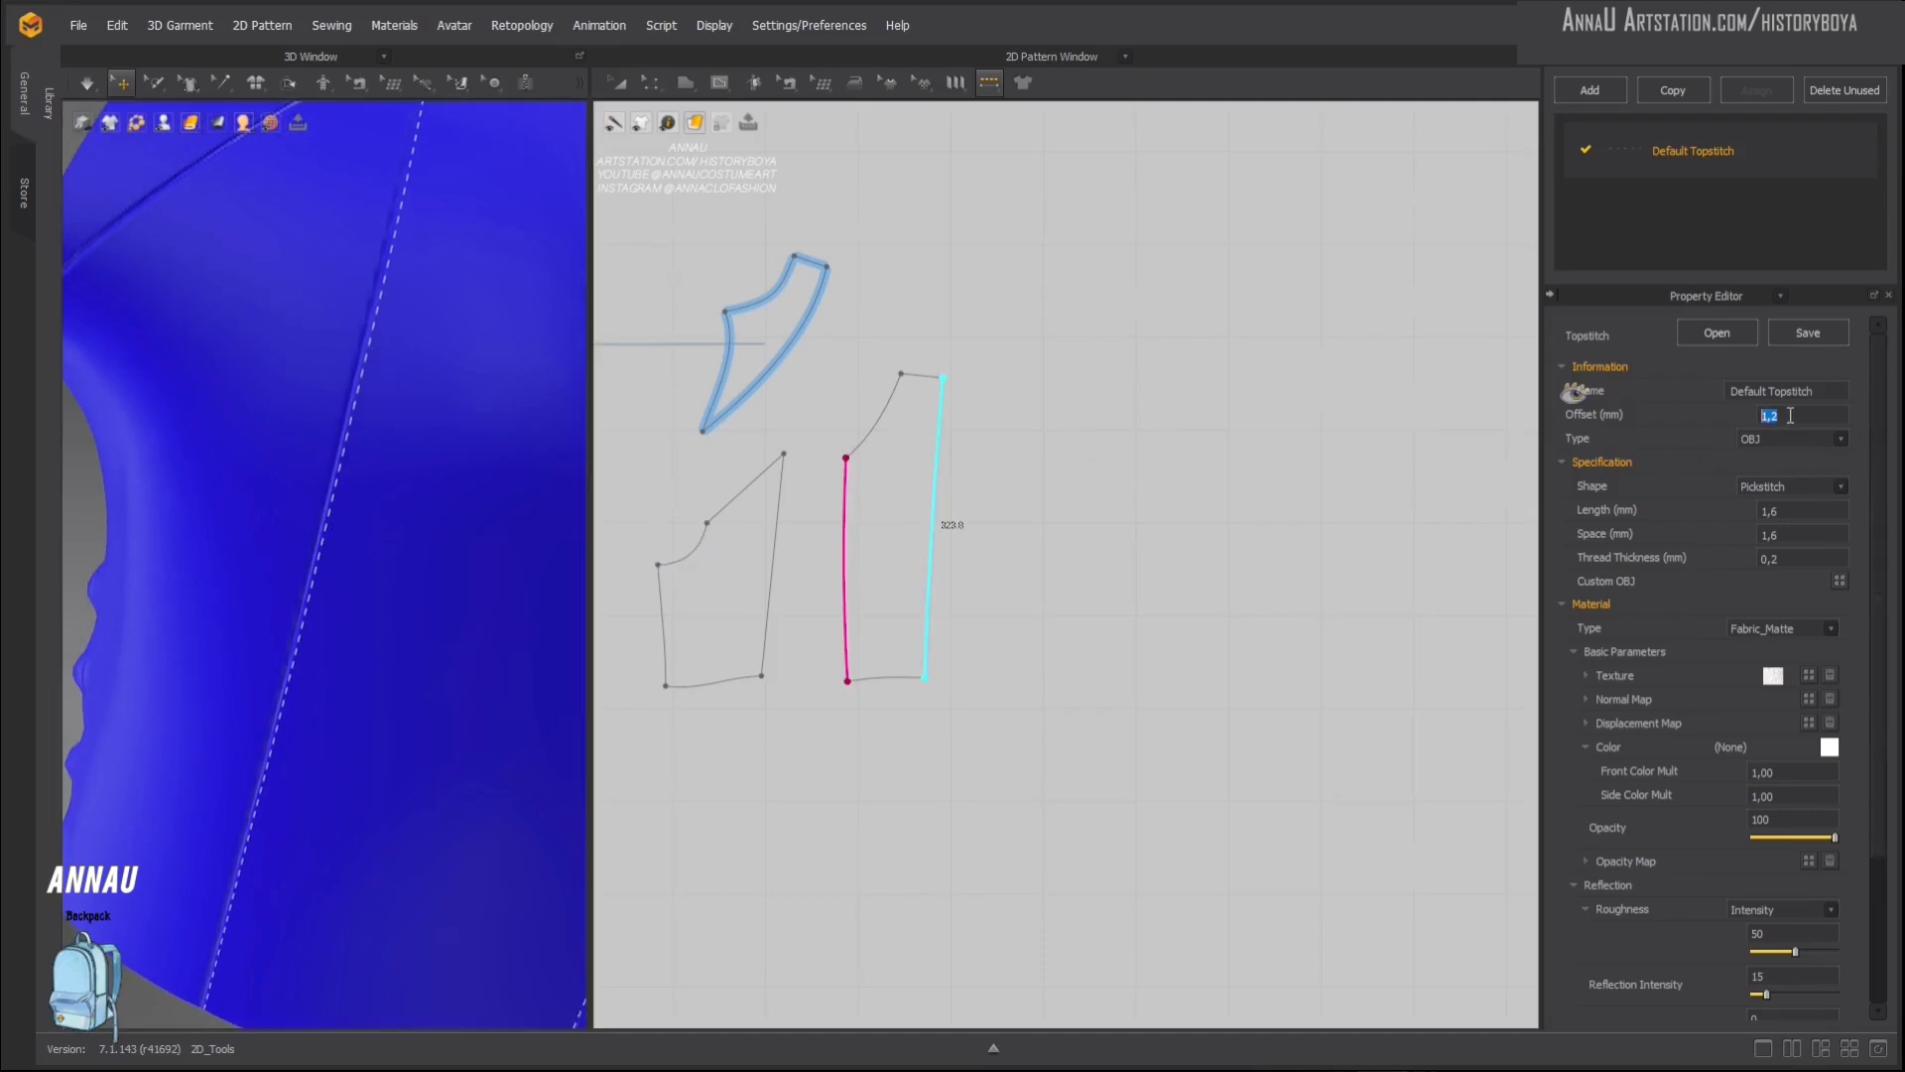
text(5)
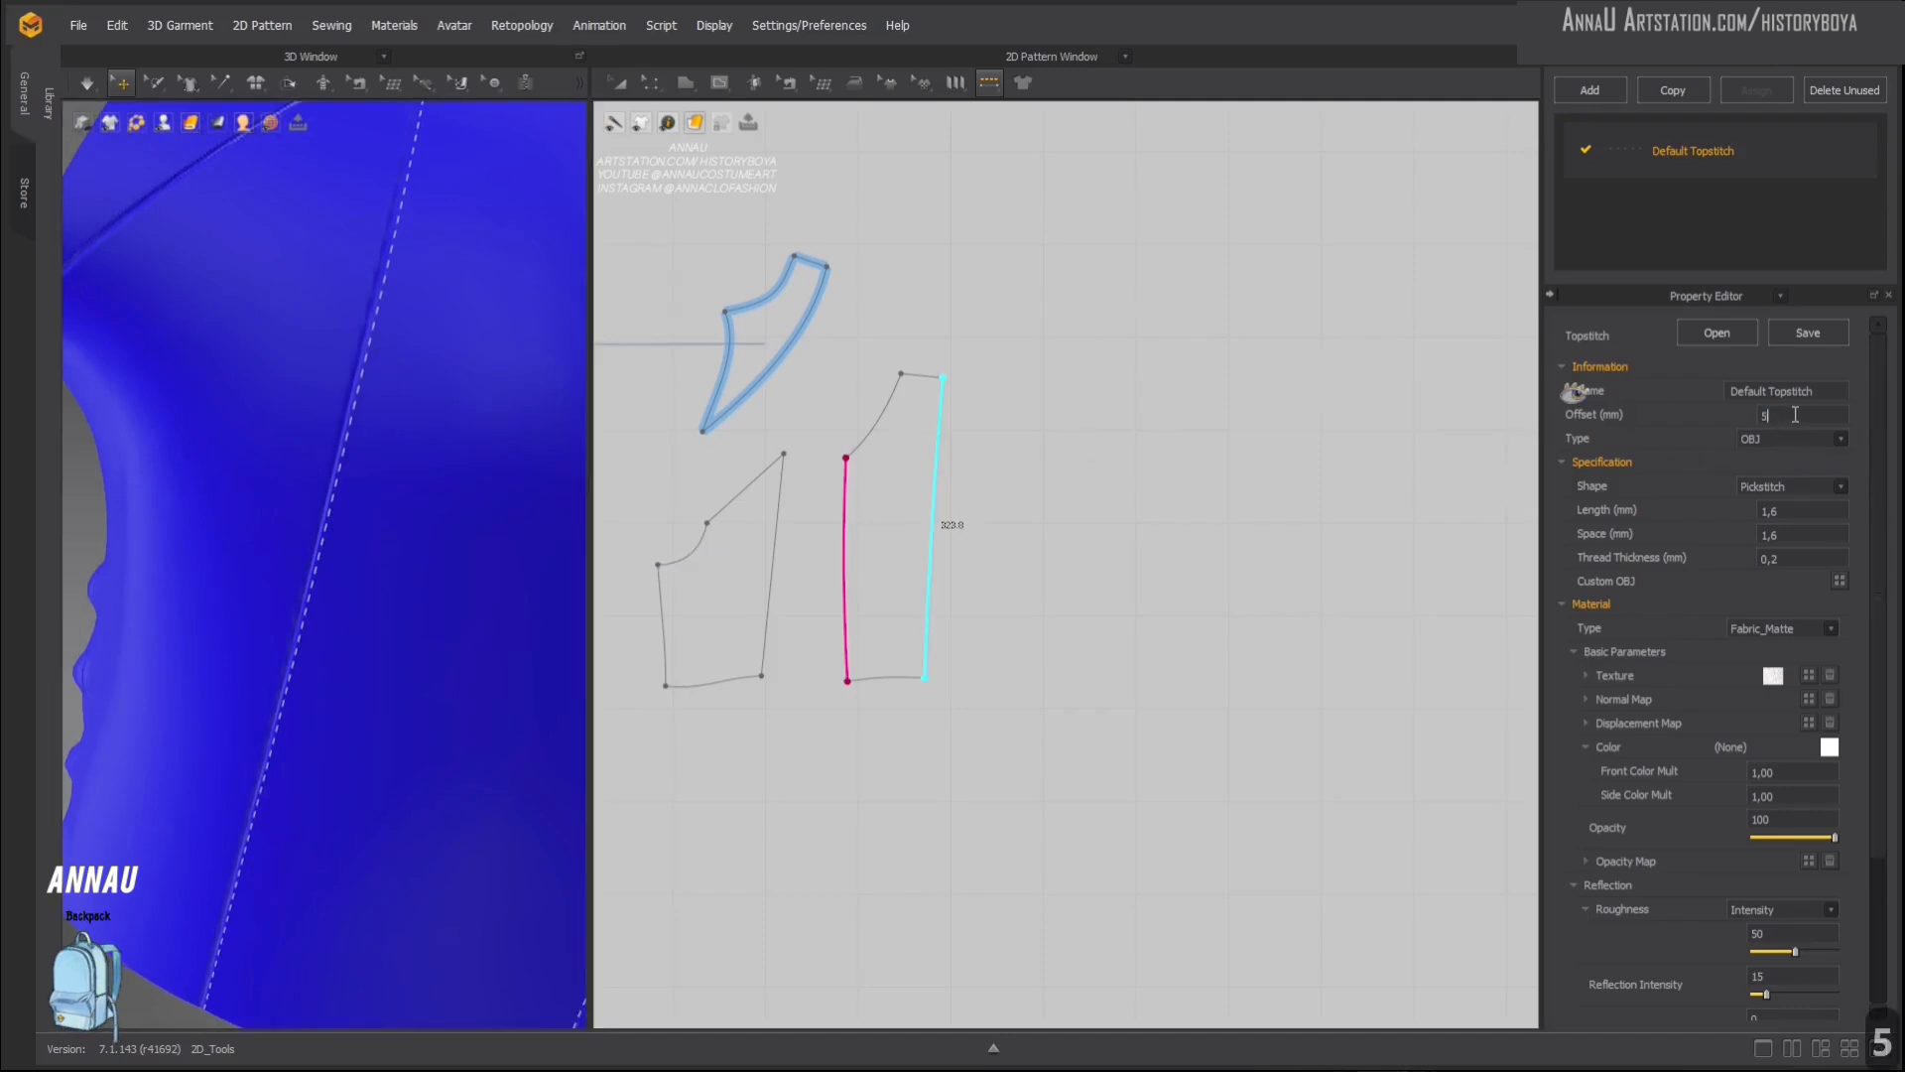
key(Return)
scroll(366, 578, down, 5)
right_drag(292, 616, 290, 429)
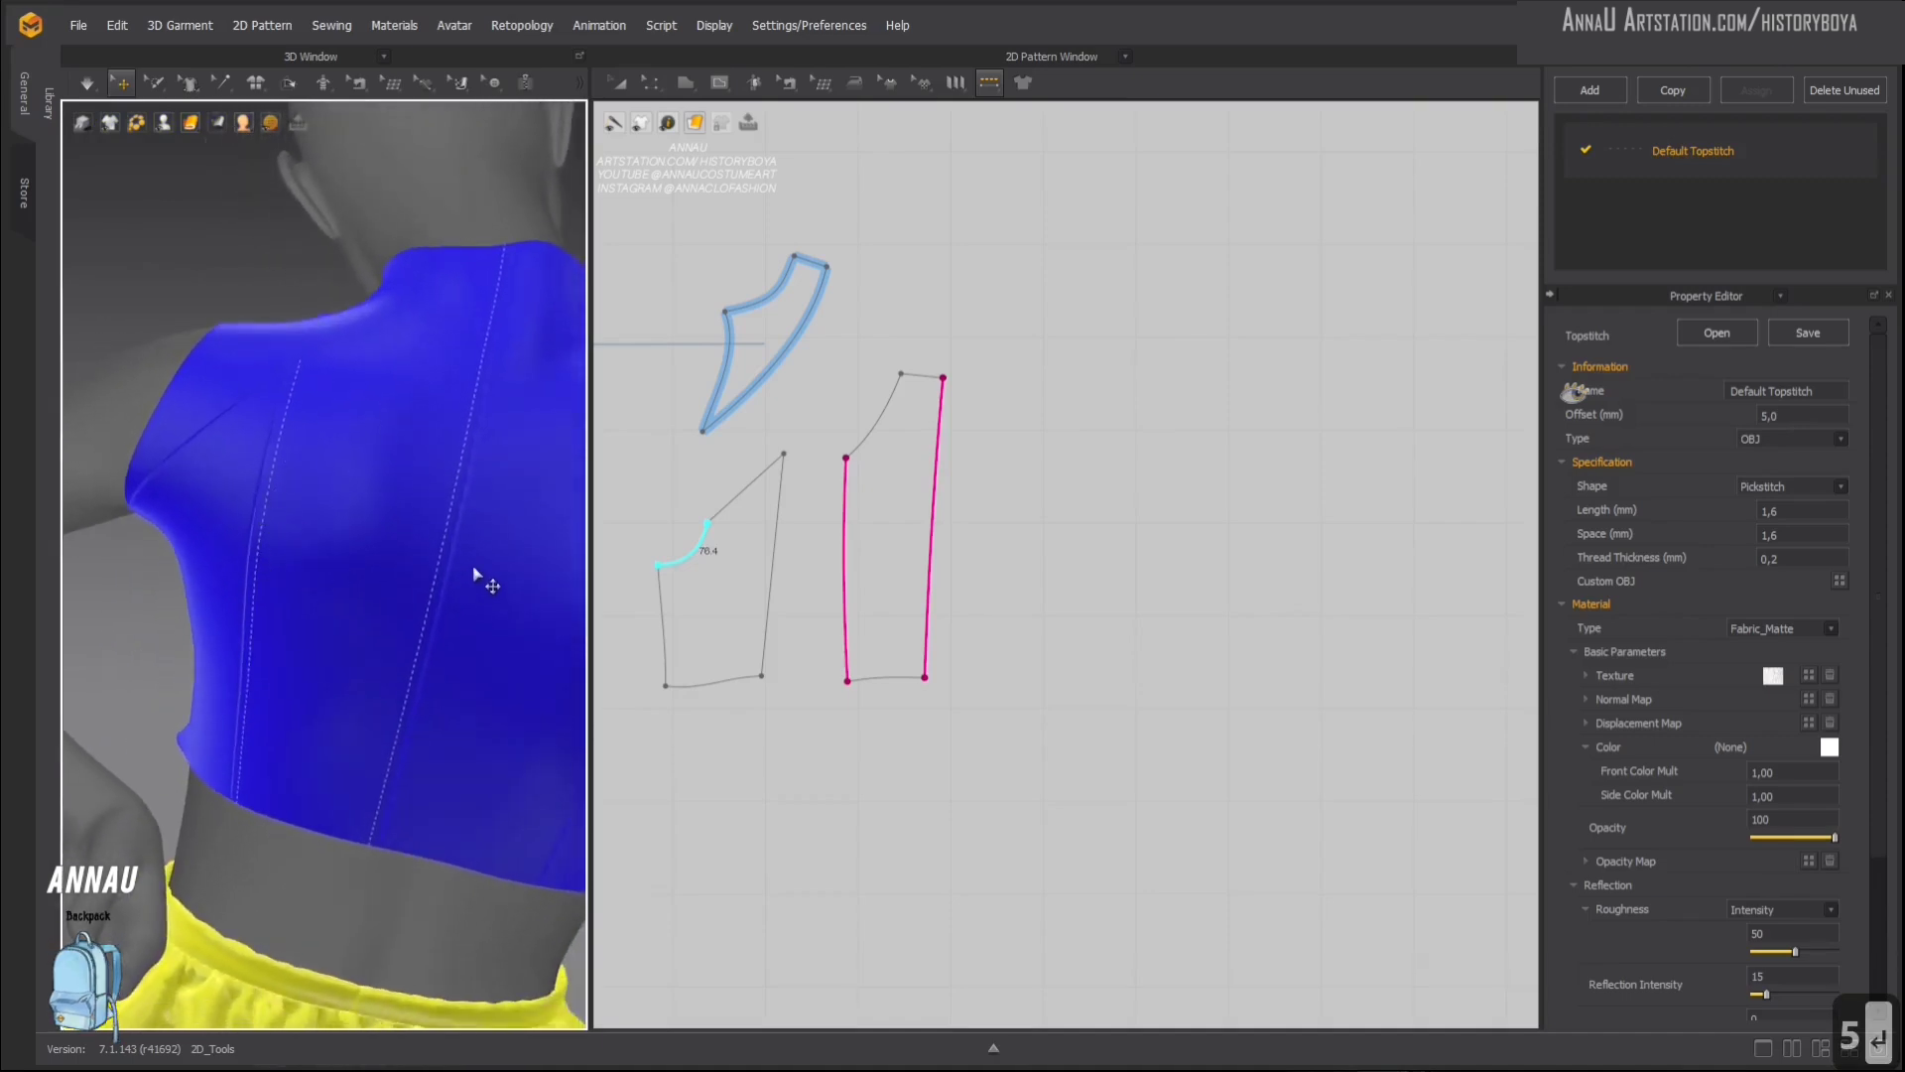
Step: Try the Texture type on the Default Topstitch, compare the stitches up close, and return the type to OBJ
click(1794, 438)
click(1771, 464)
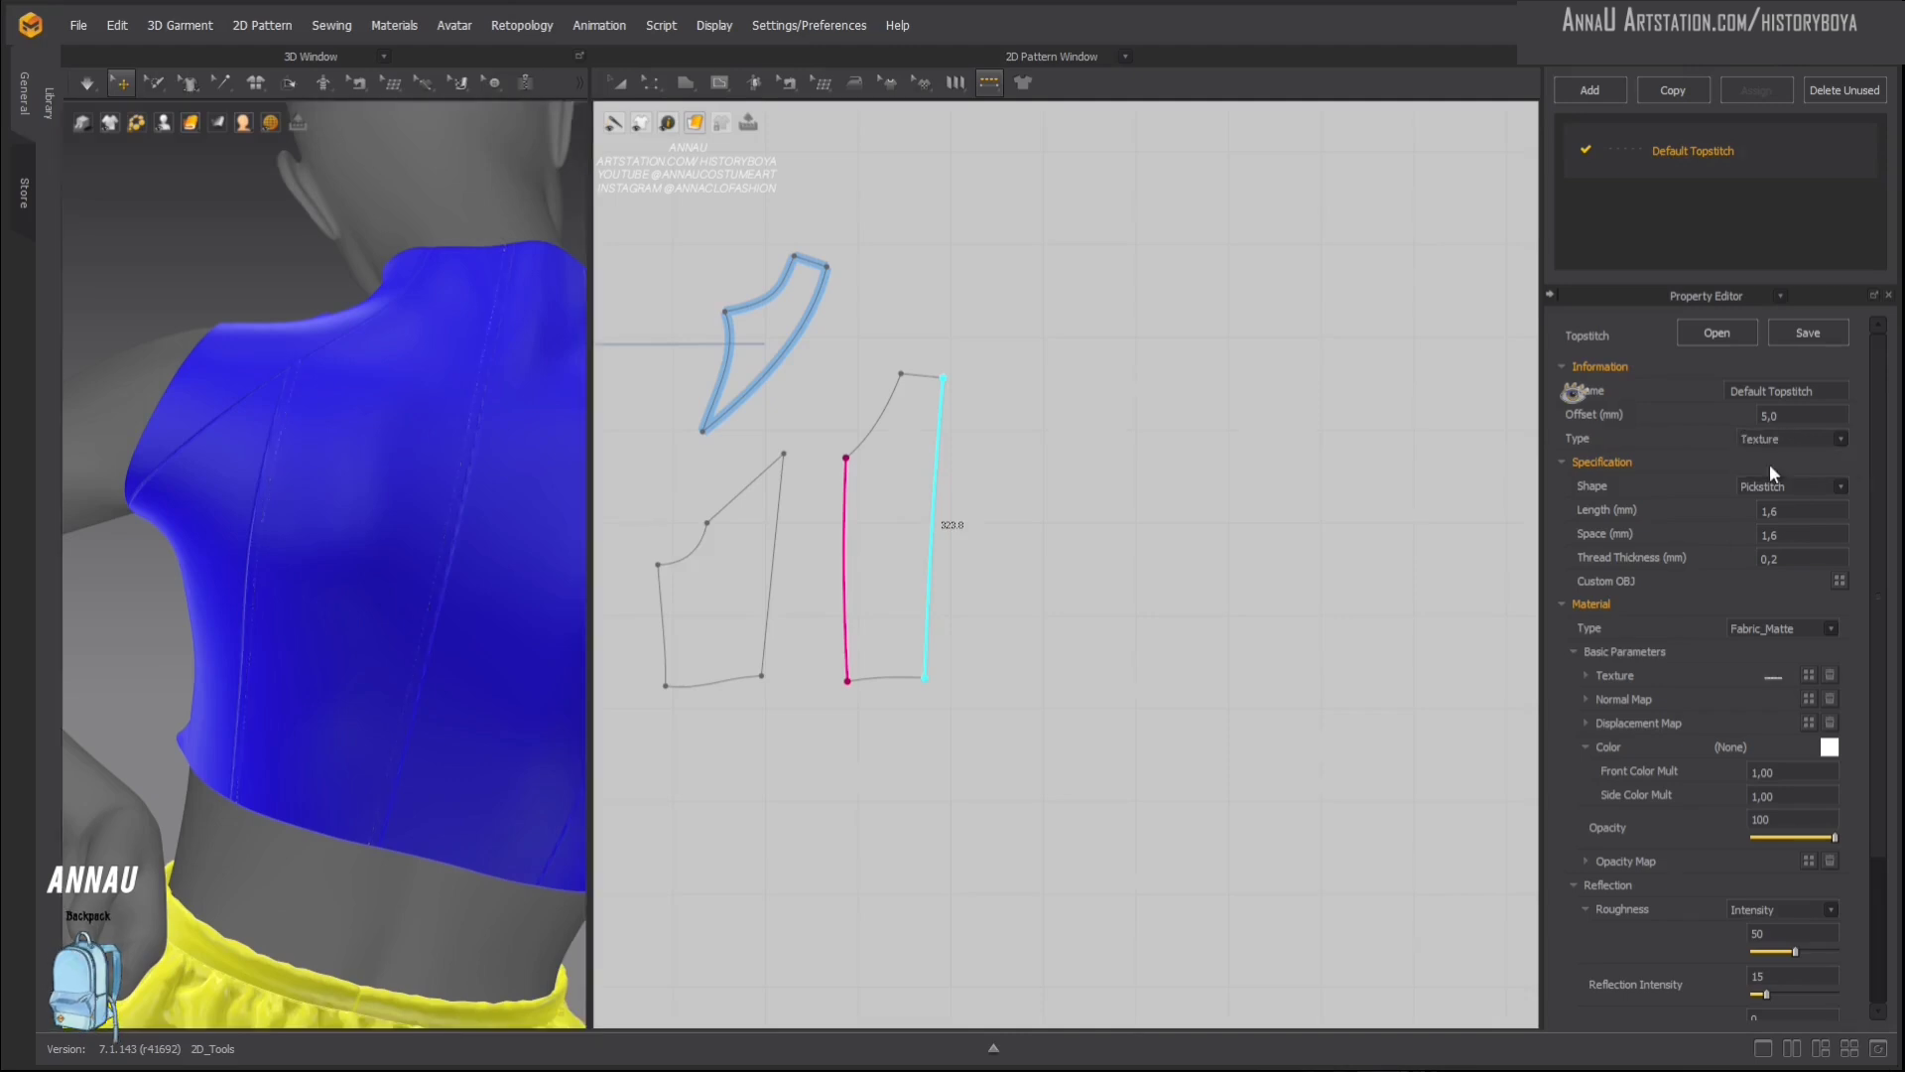
scroll(294, 609, up, 3)
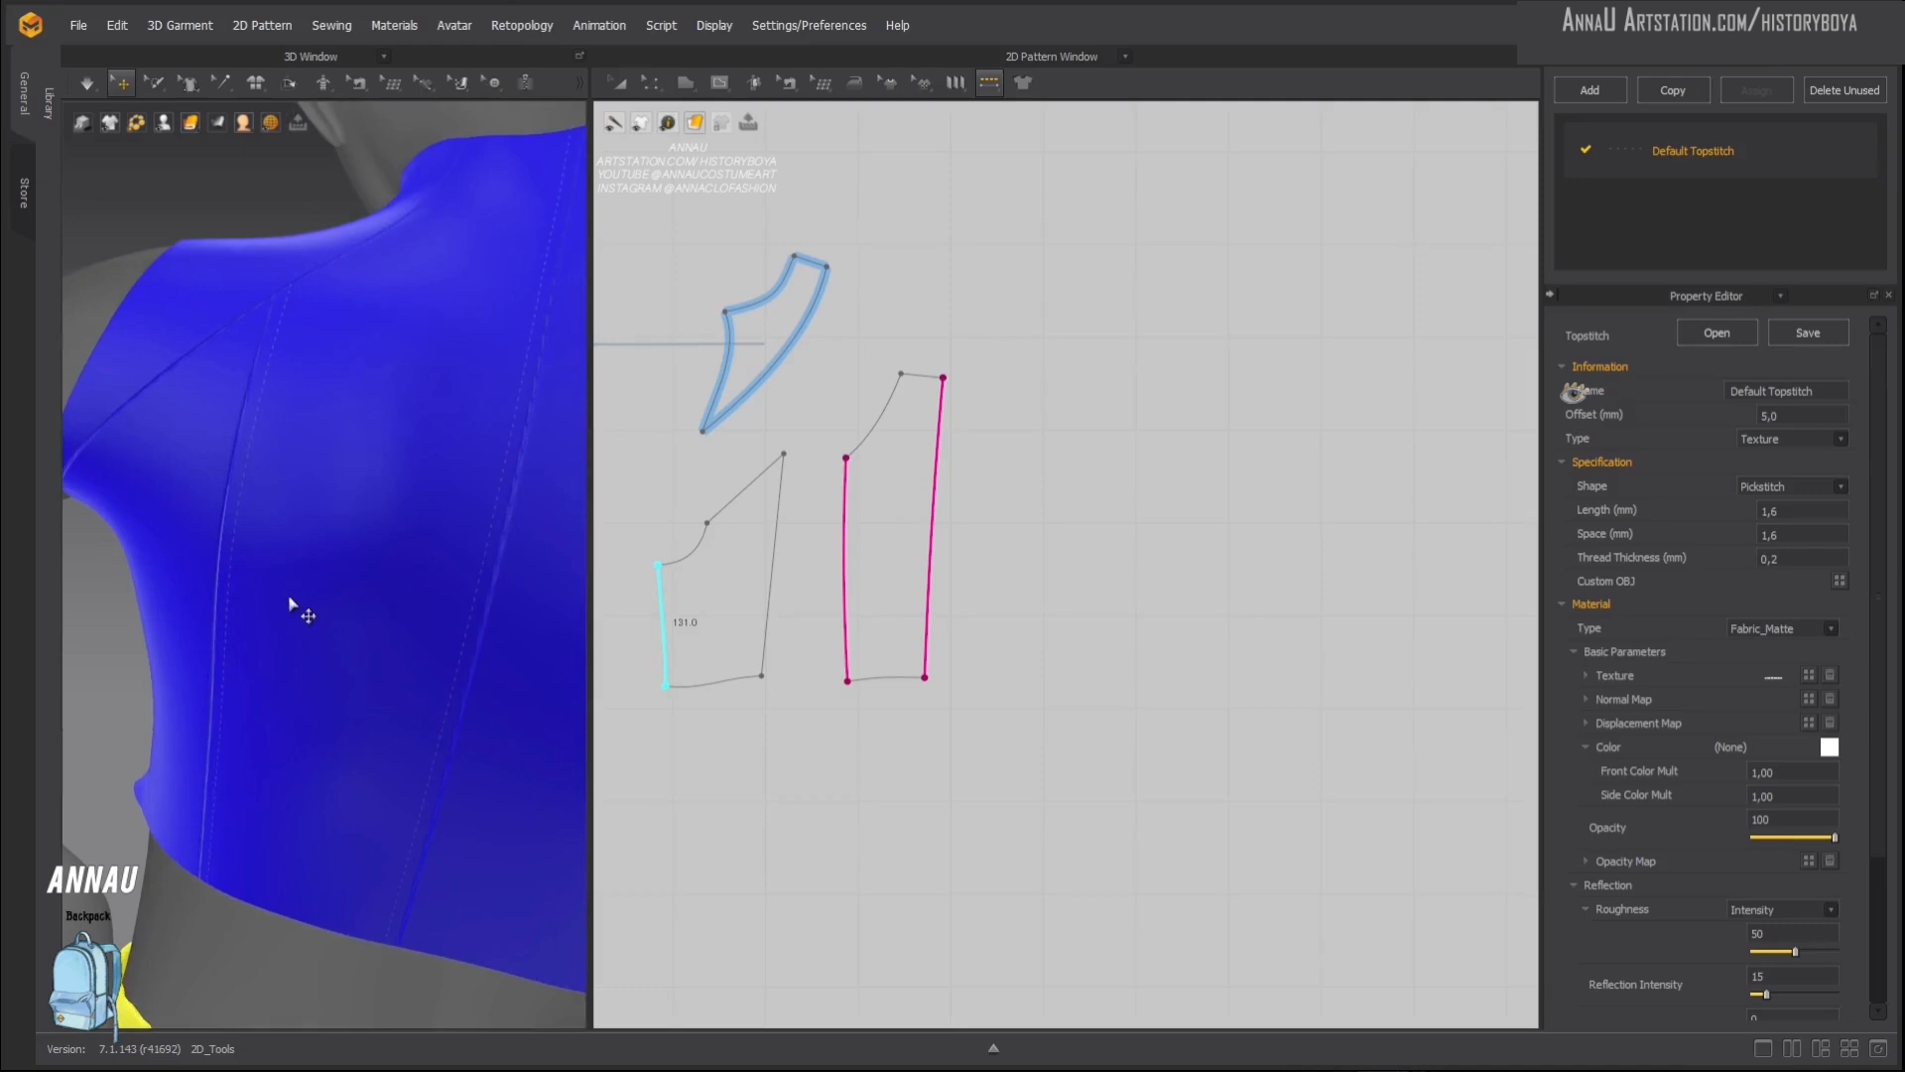
click(1774, 453)
scroll(514, 548, up, 10)
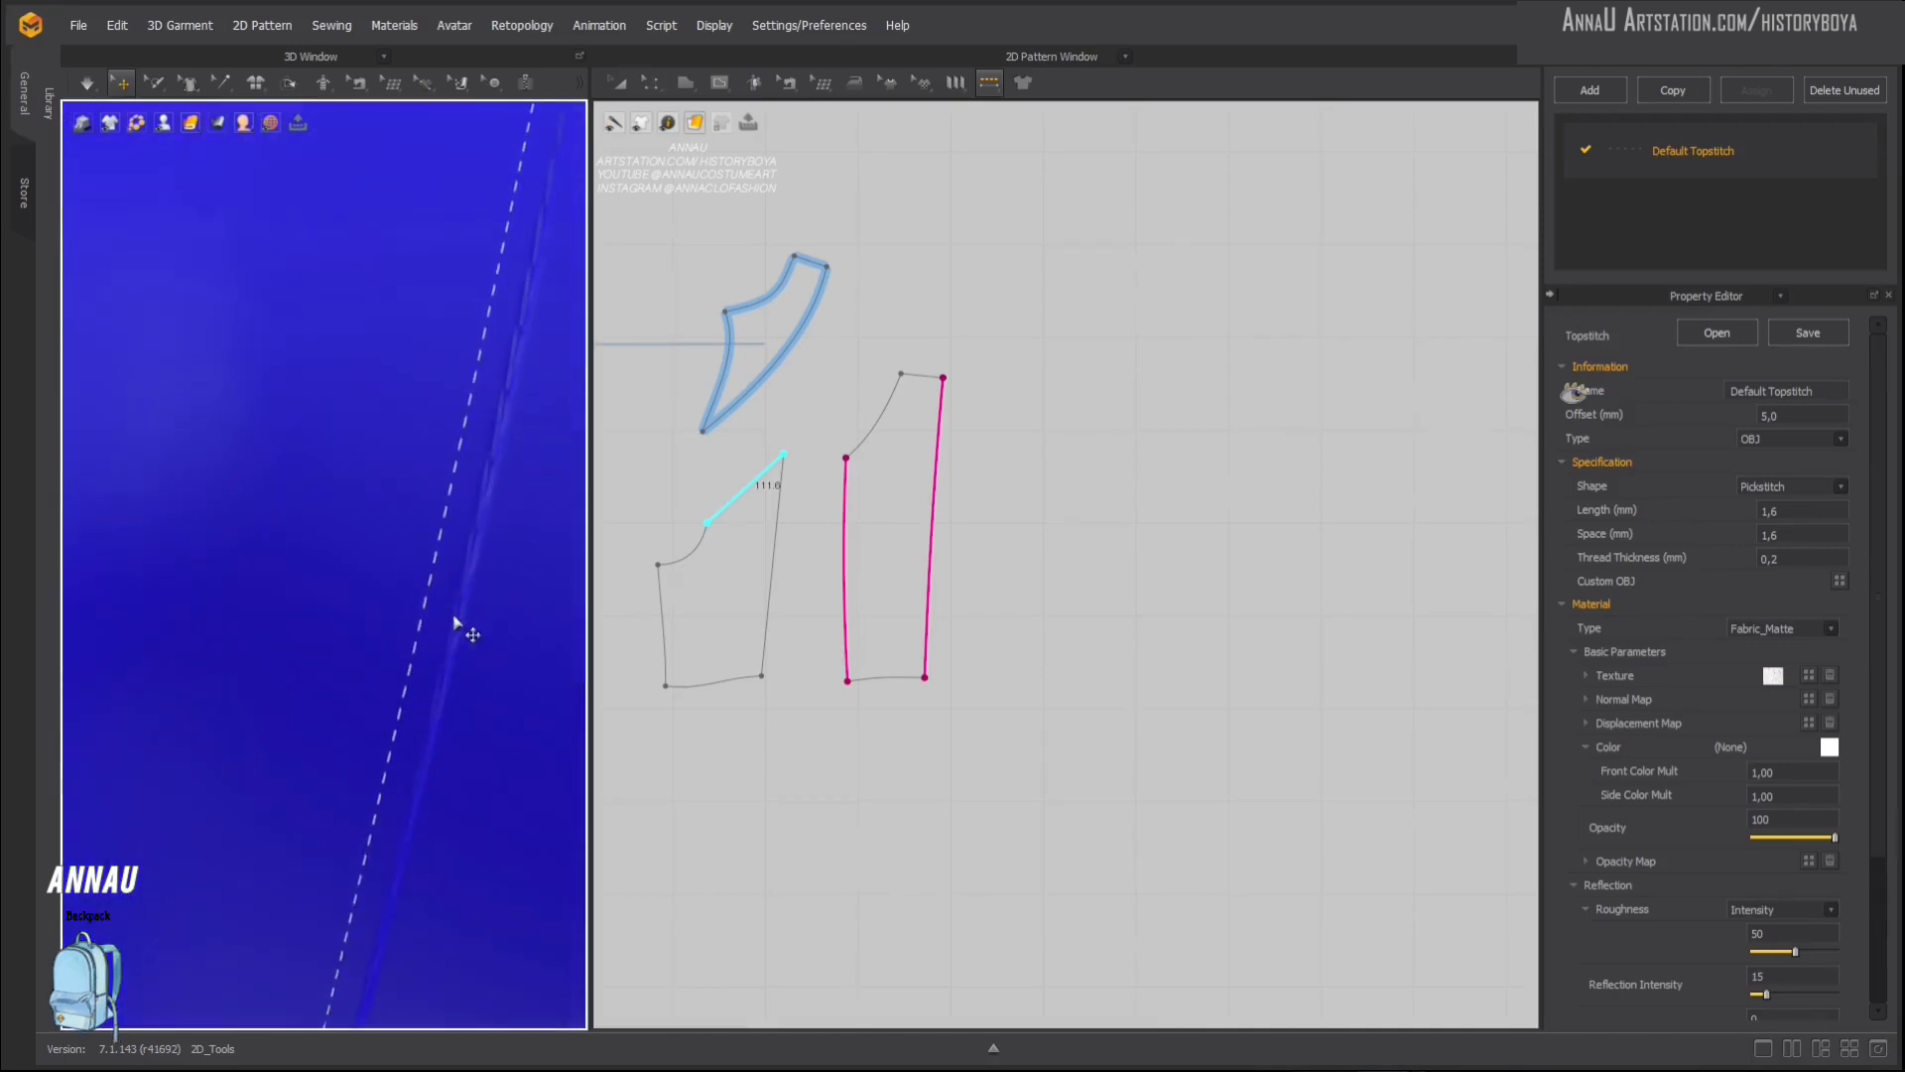
Step: Display the 3D garment in Mesh view to examine the OBJ stitches' geometry up close, and switch back to Textured Surface
scroll(461, 635, down, 2)
mouse_move(243, 123)
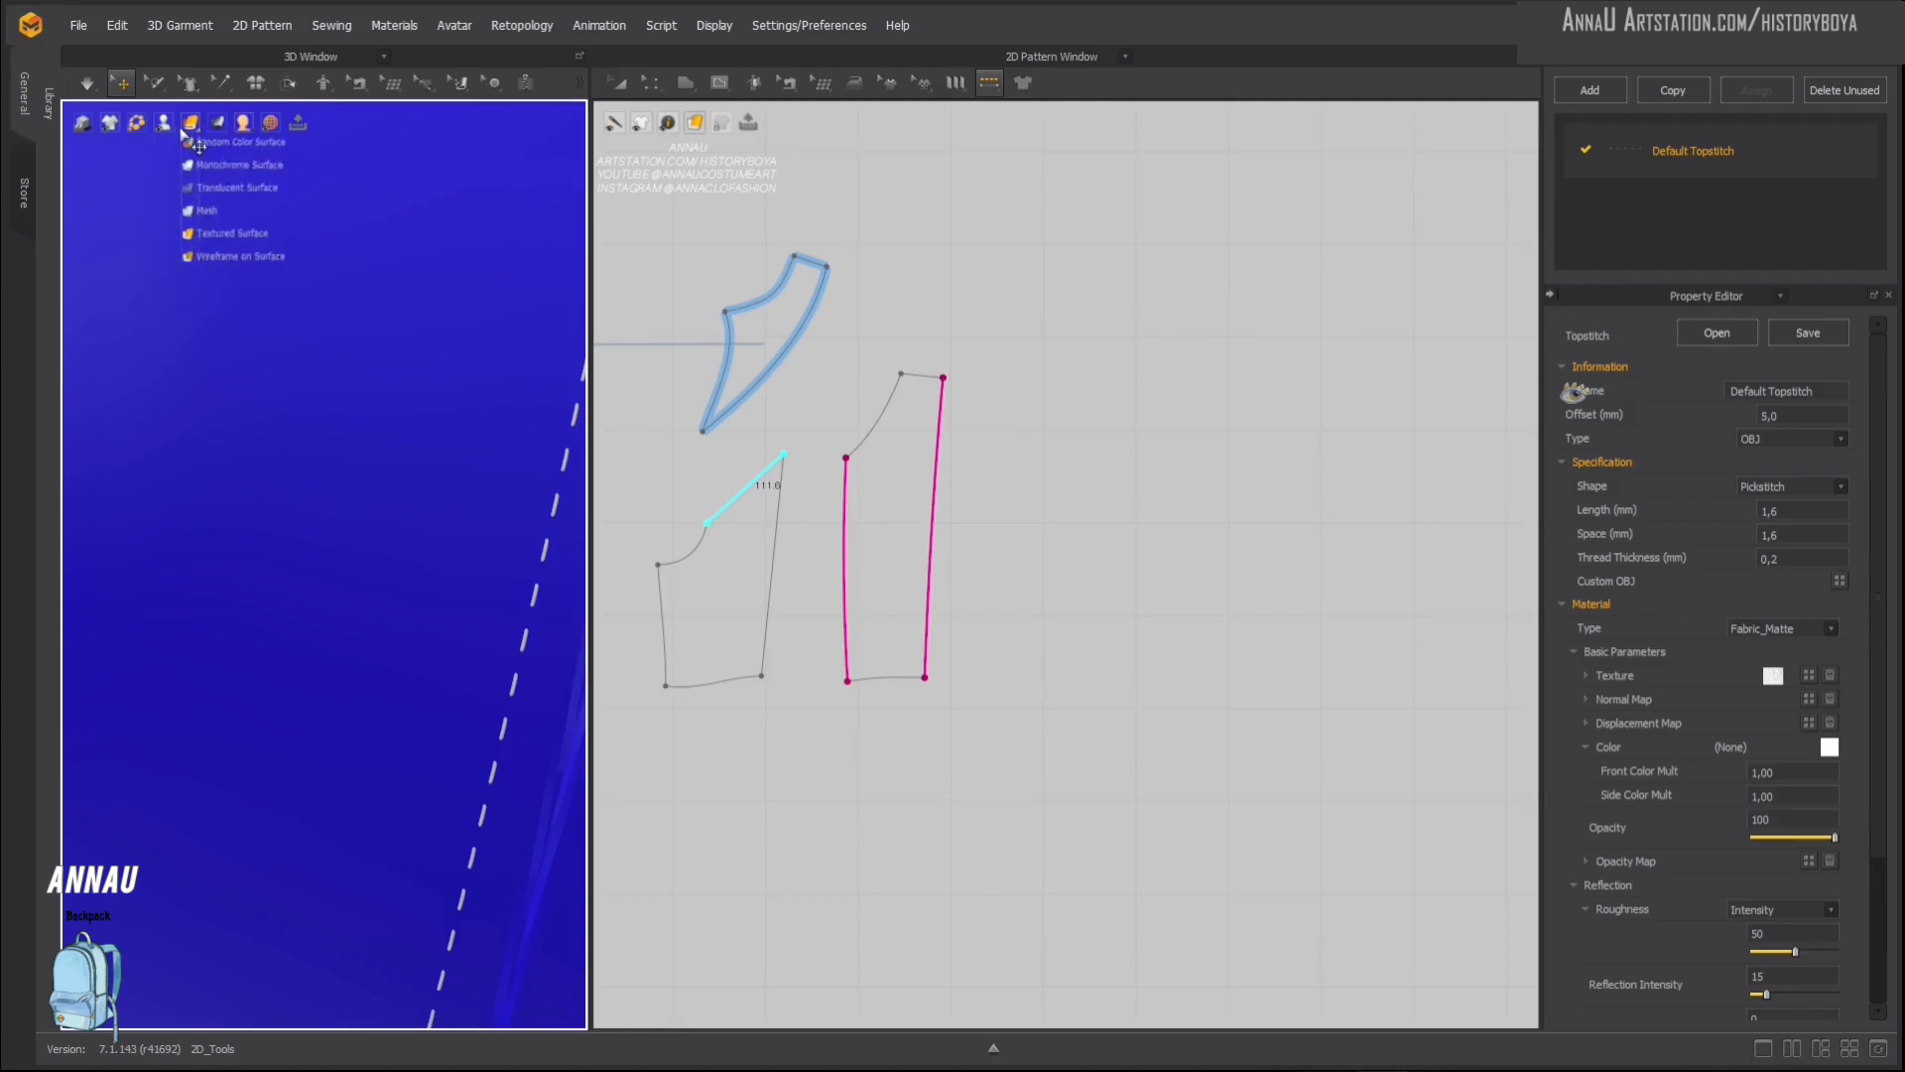
click(193, 214)
right_drag(498, 540, 452, 553)
scroll(416, 552, up, 10)
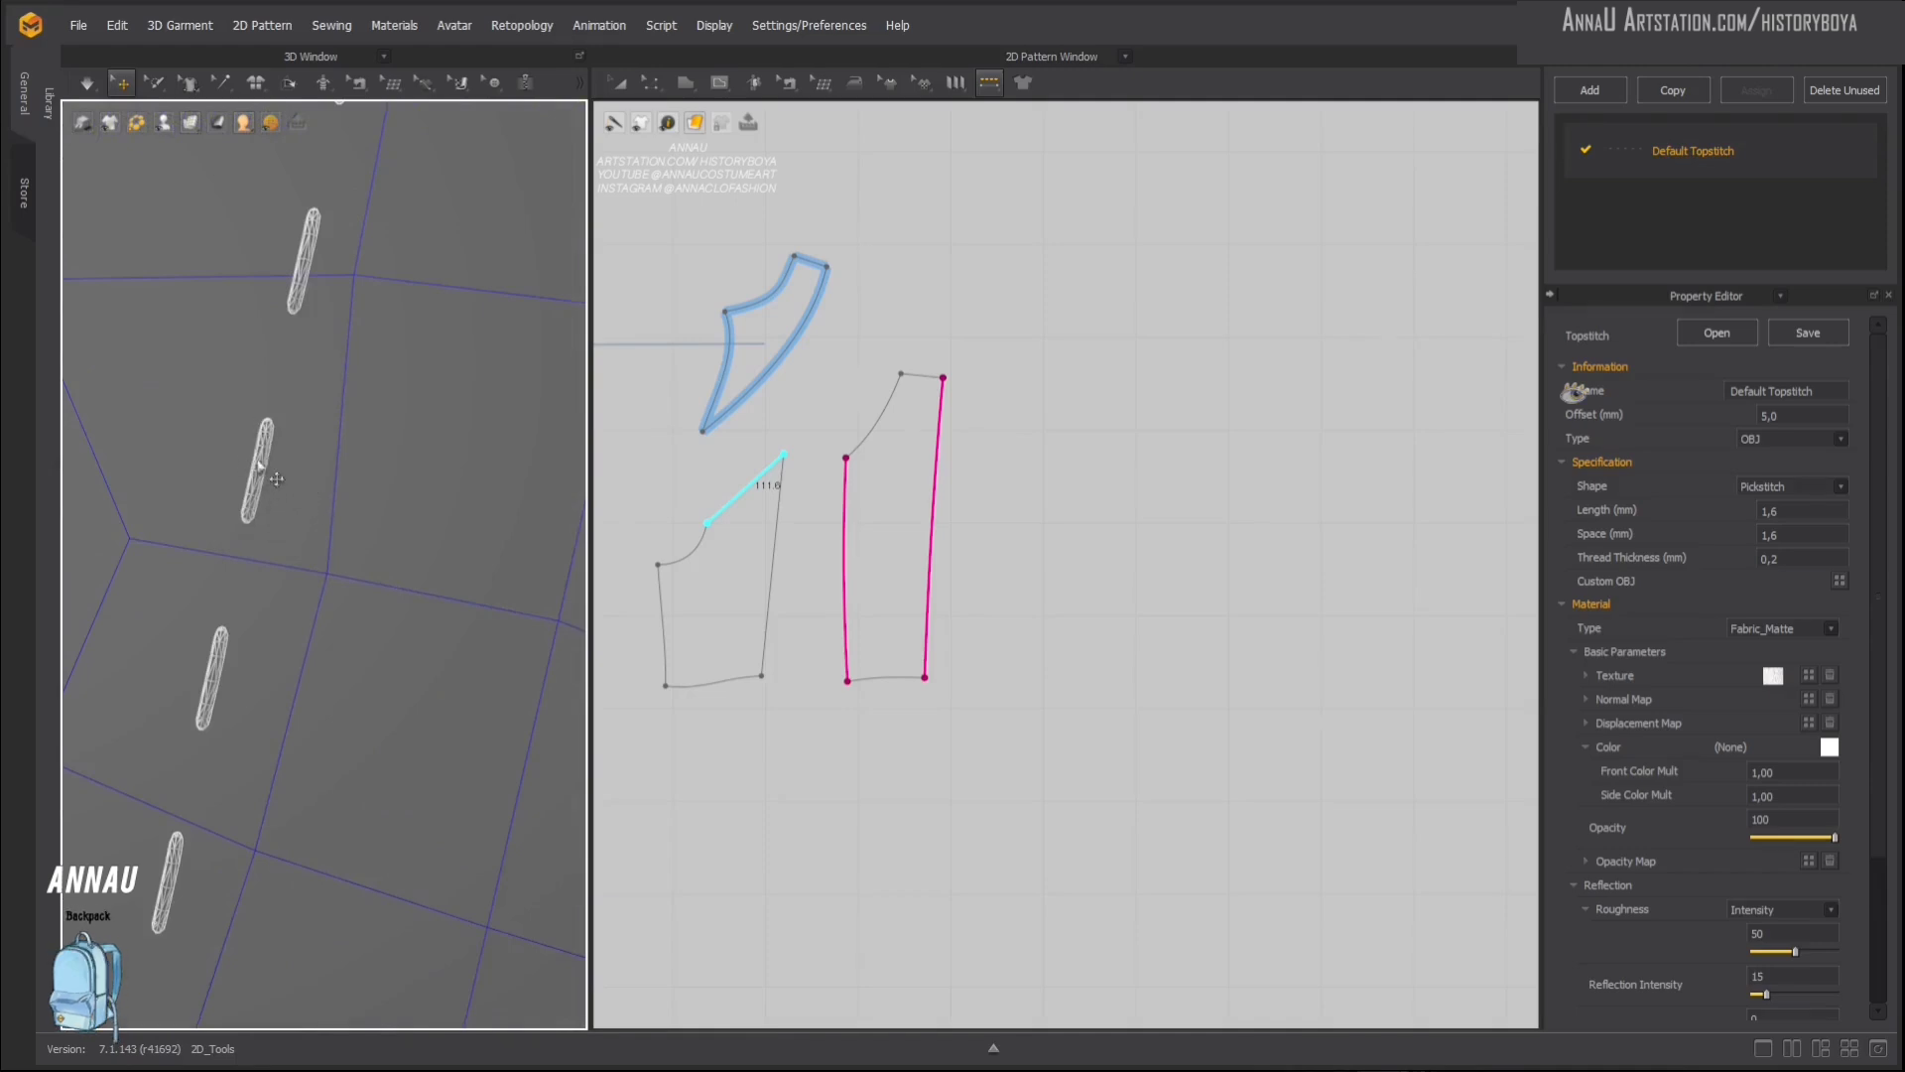
scroll(421, 562, down, 10)
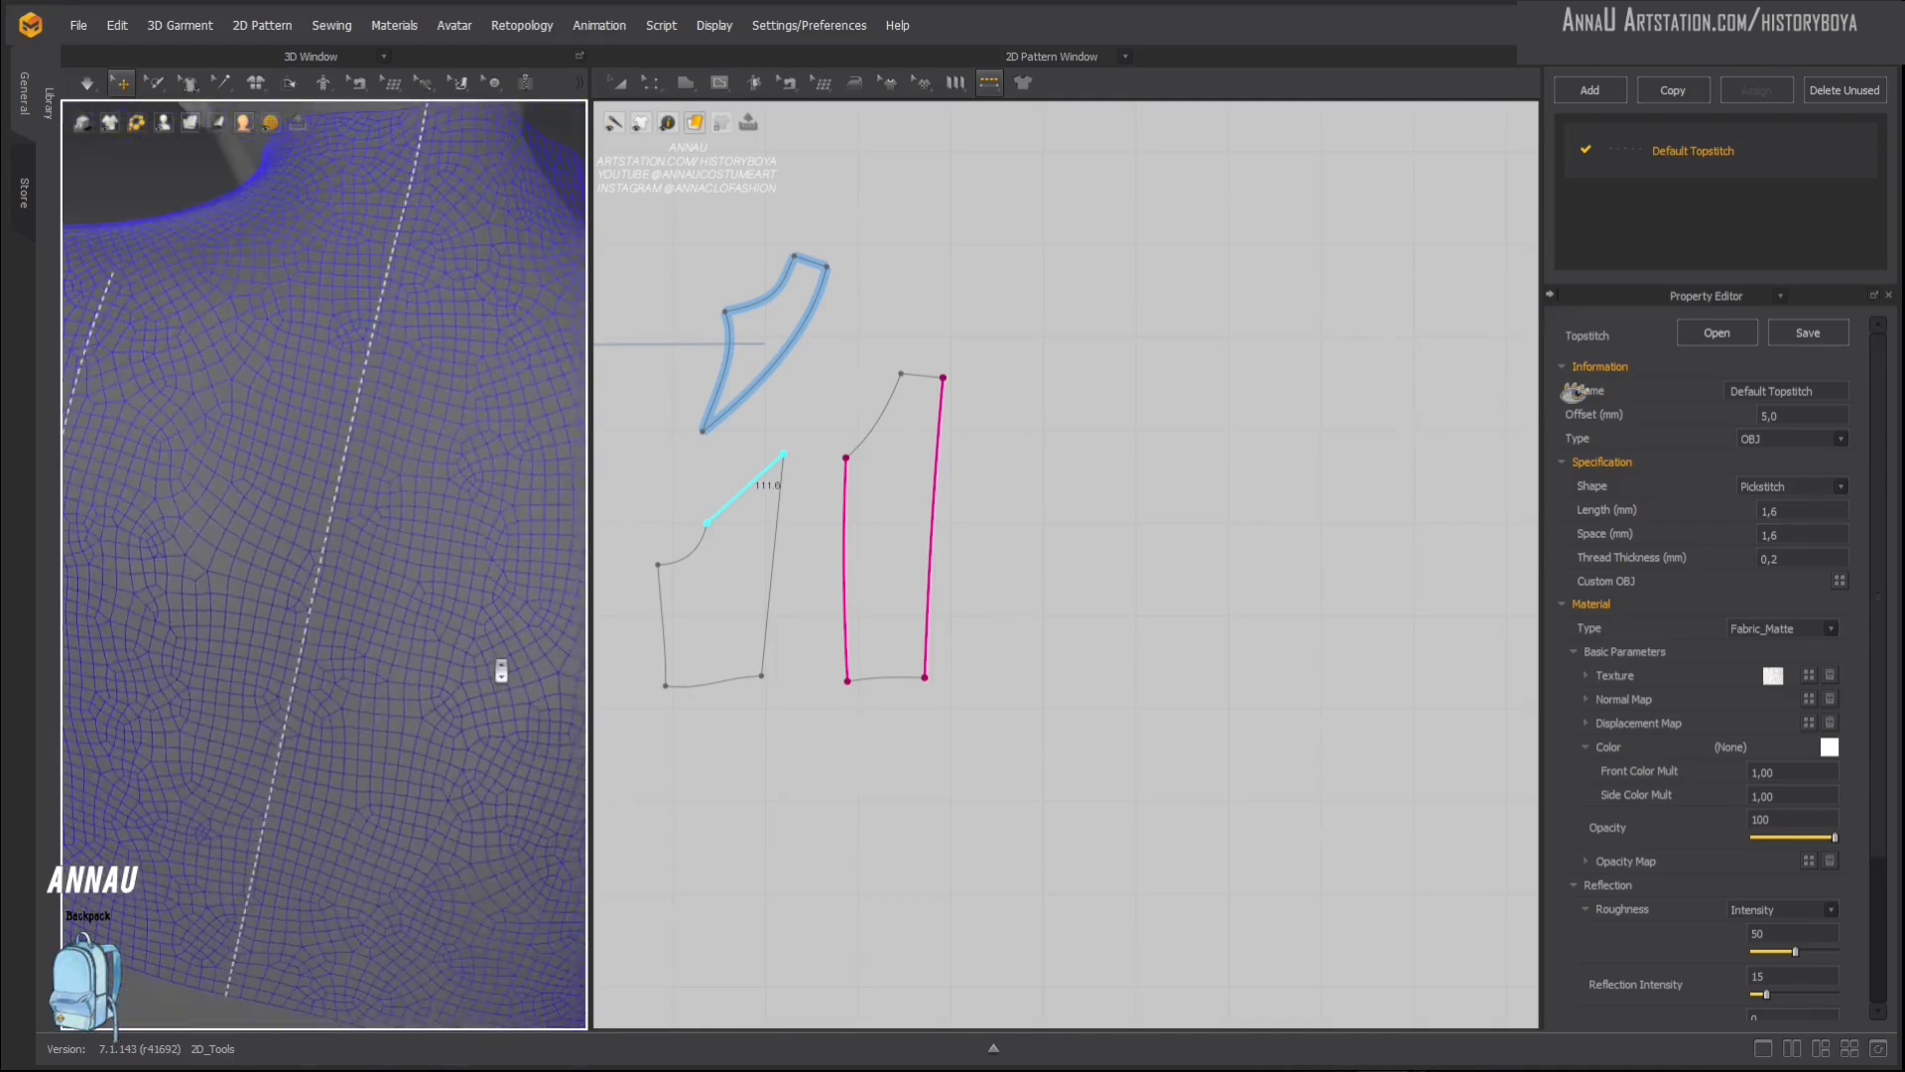
scroll(486, 675, down, 2)
click(192, 123)
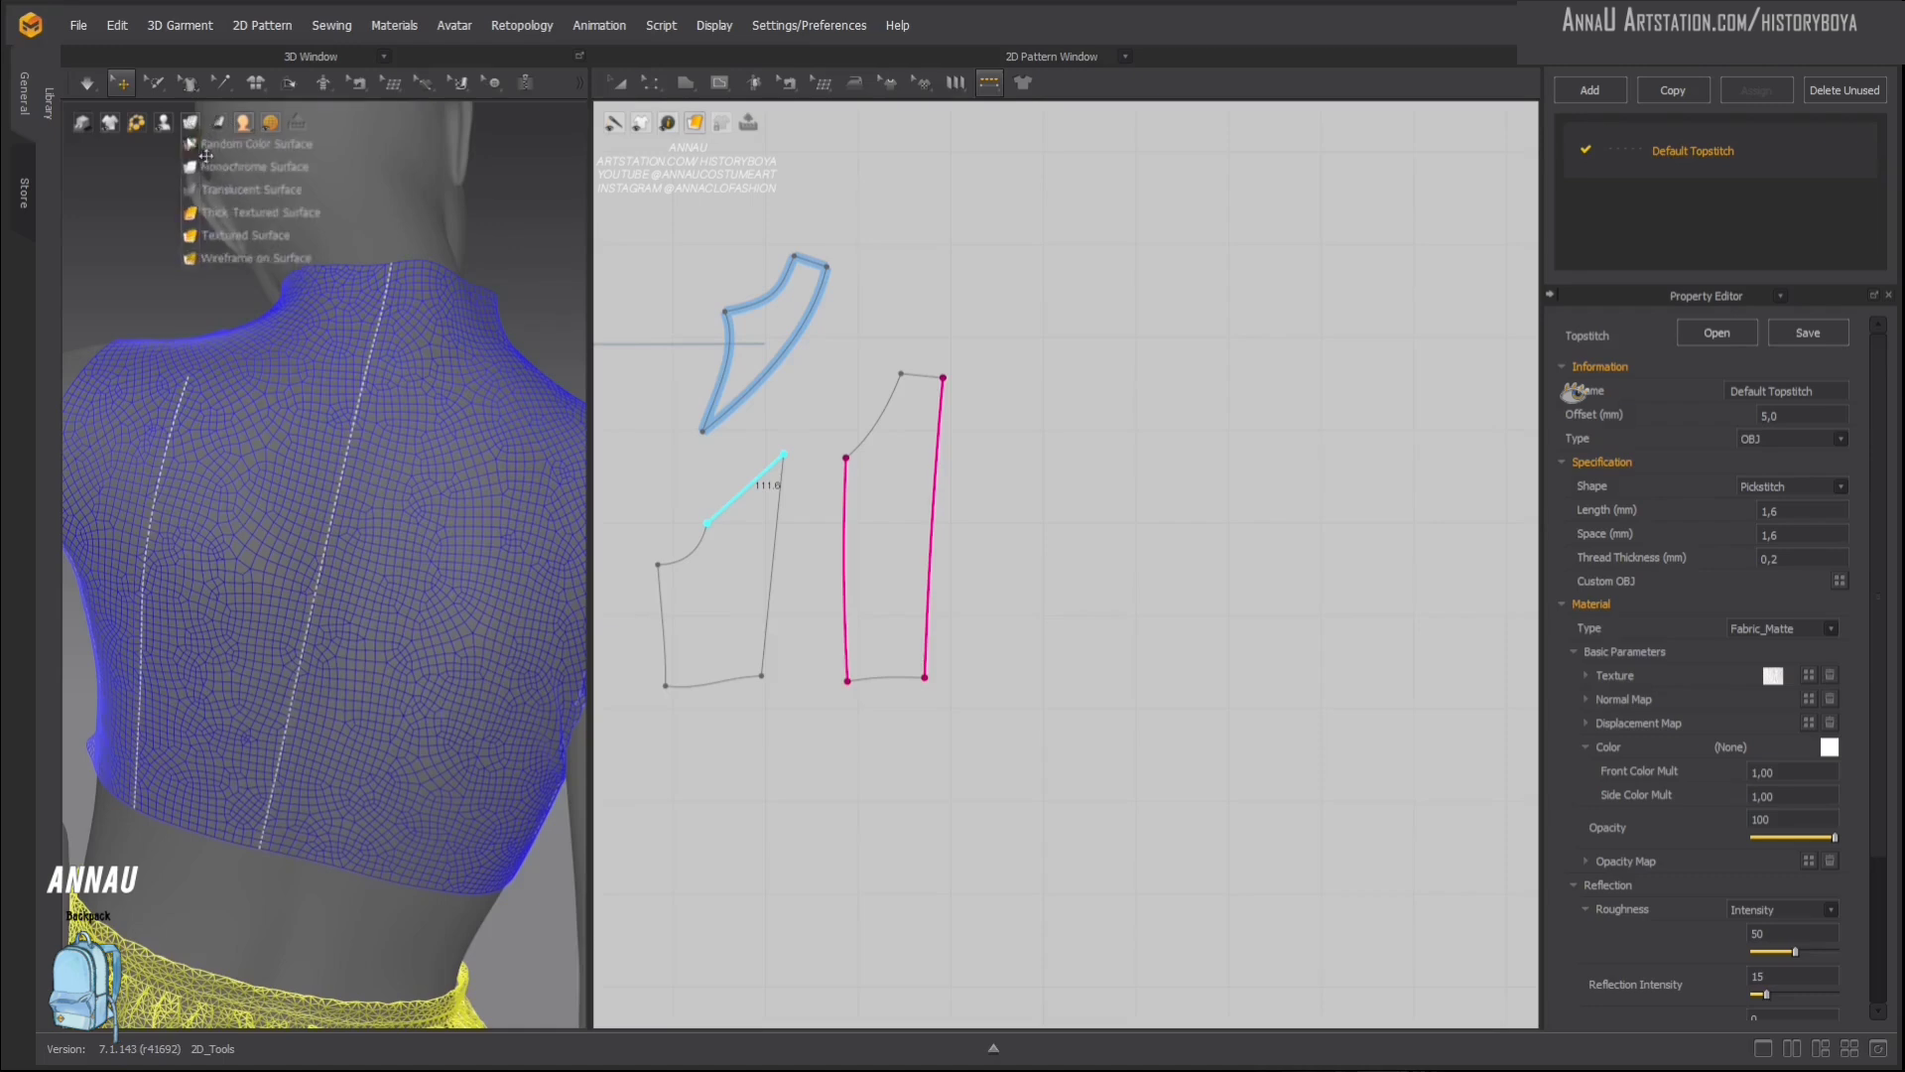
click(215, 235)
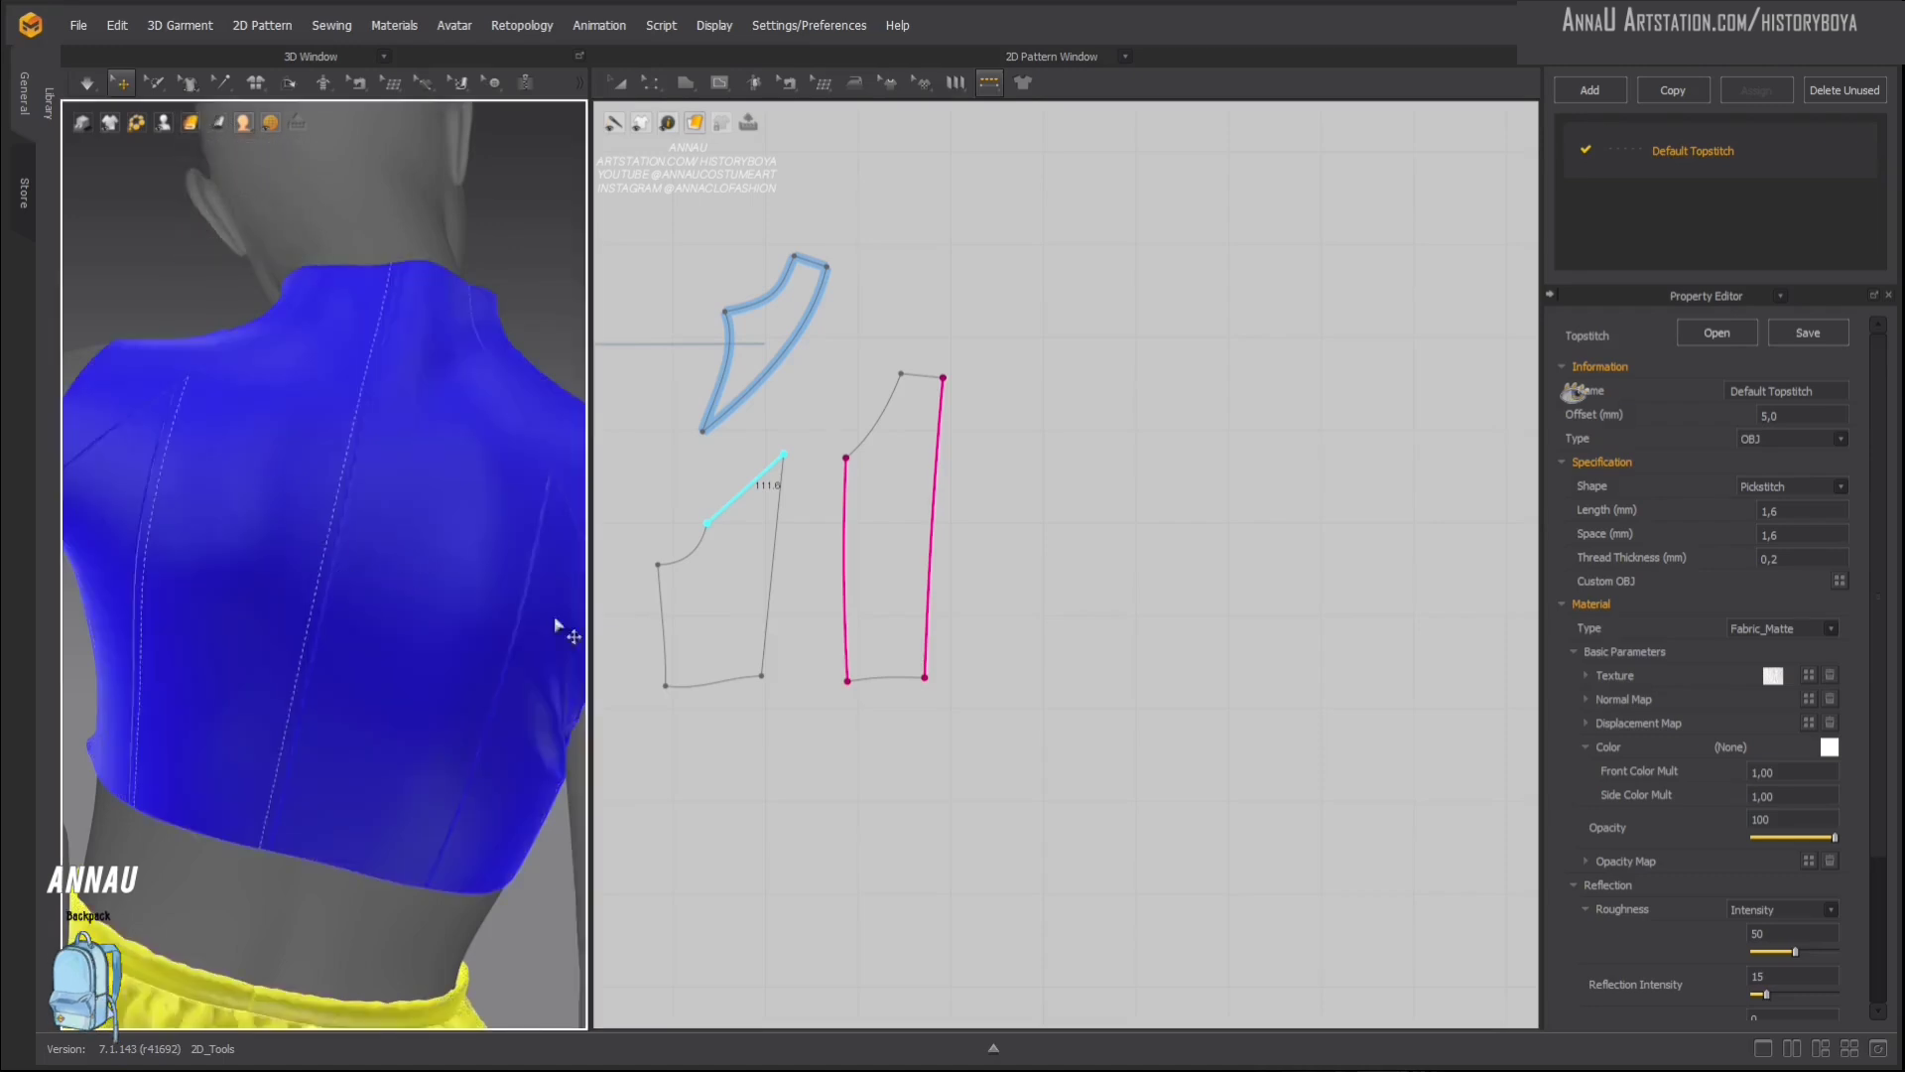
Step: Set the Default Topstitch type to Texture and inspect the flat stitches along the back seam up close
click(1814, 437)
click(1758, 458)
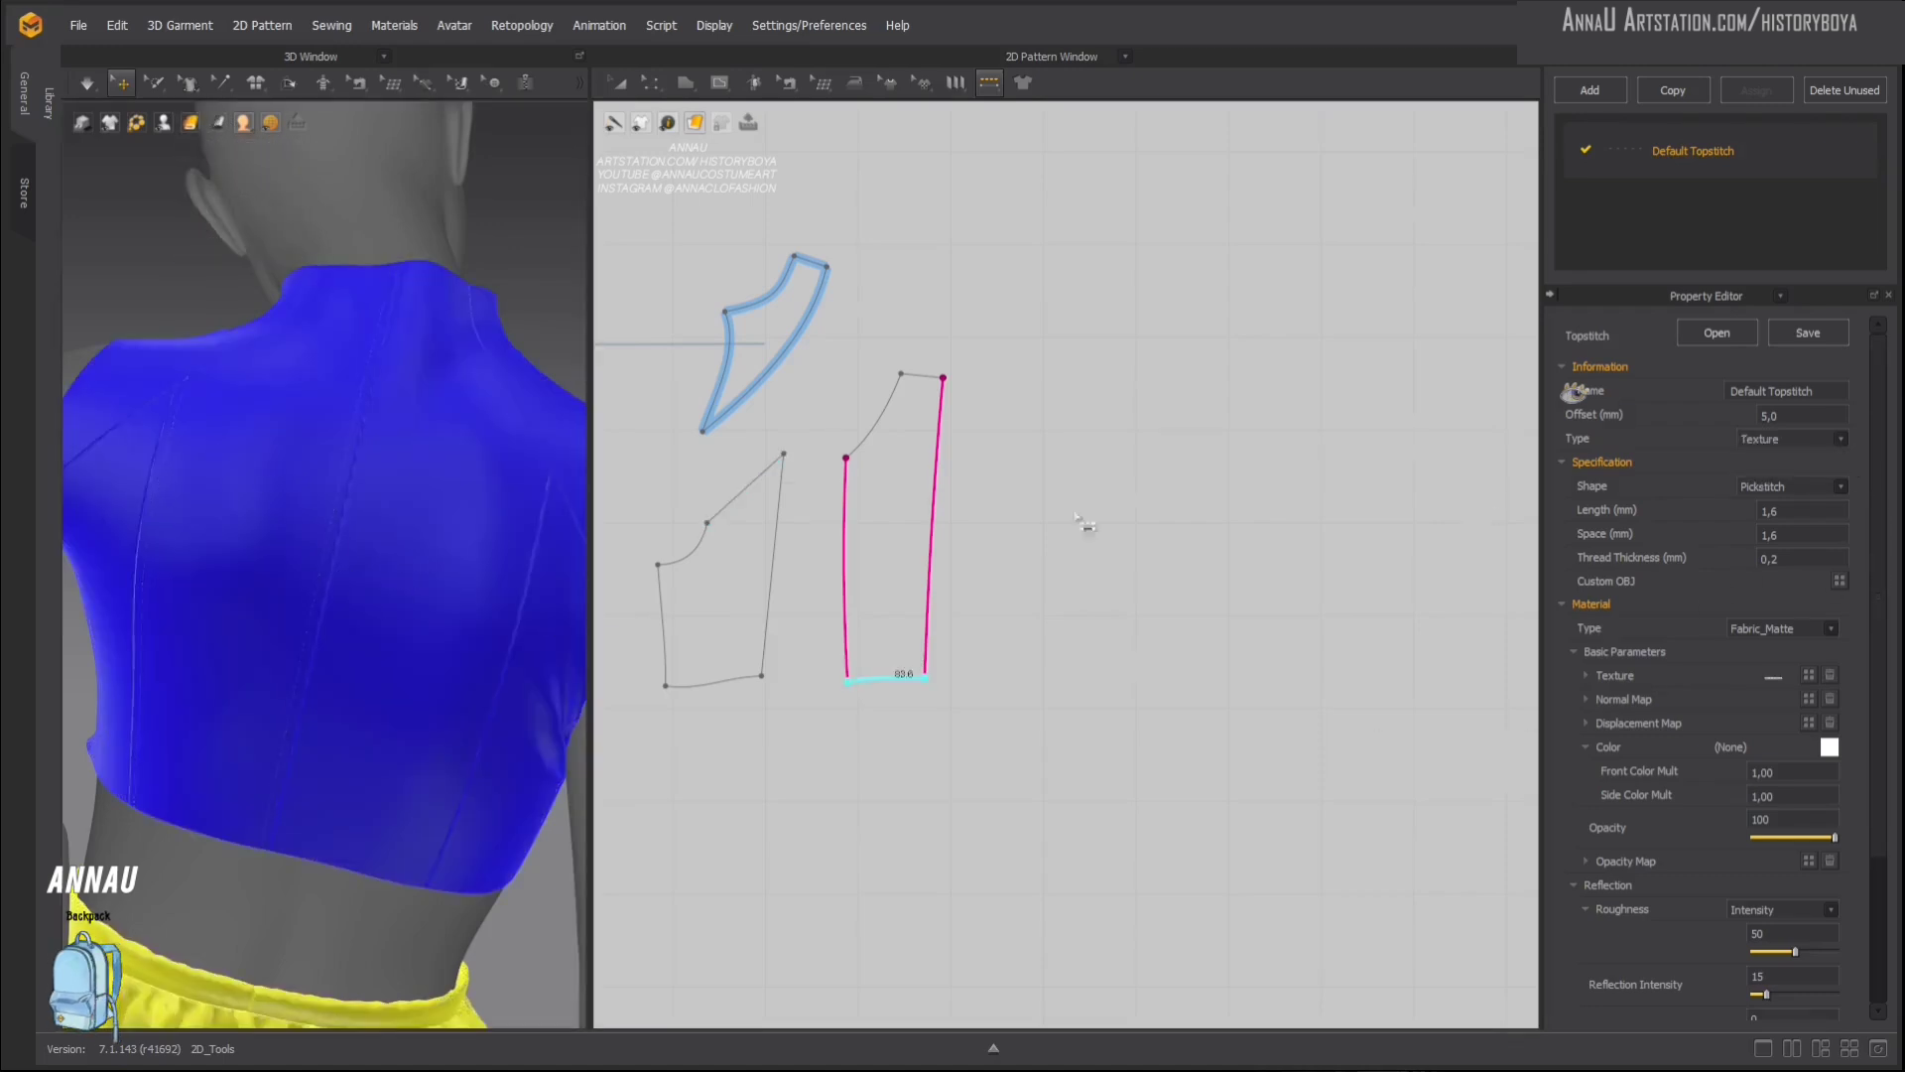
click(845, 566)
scroll(272, 553, up, 5)
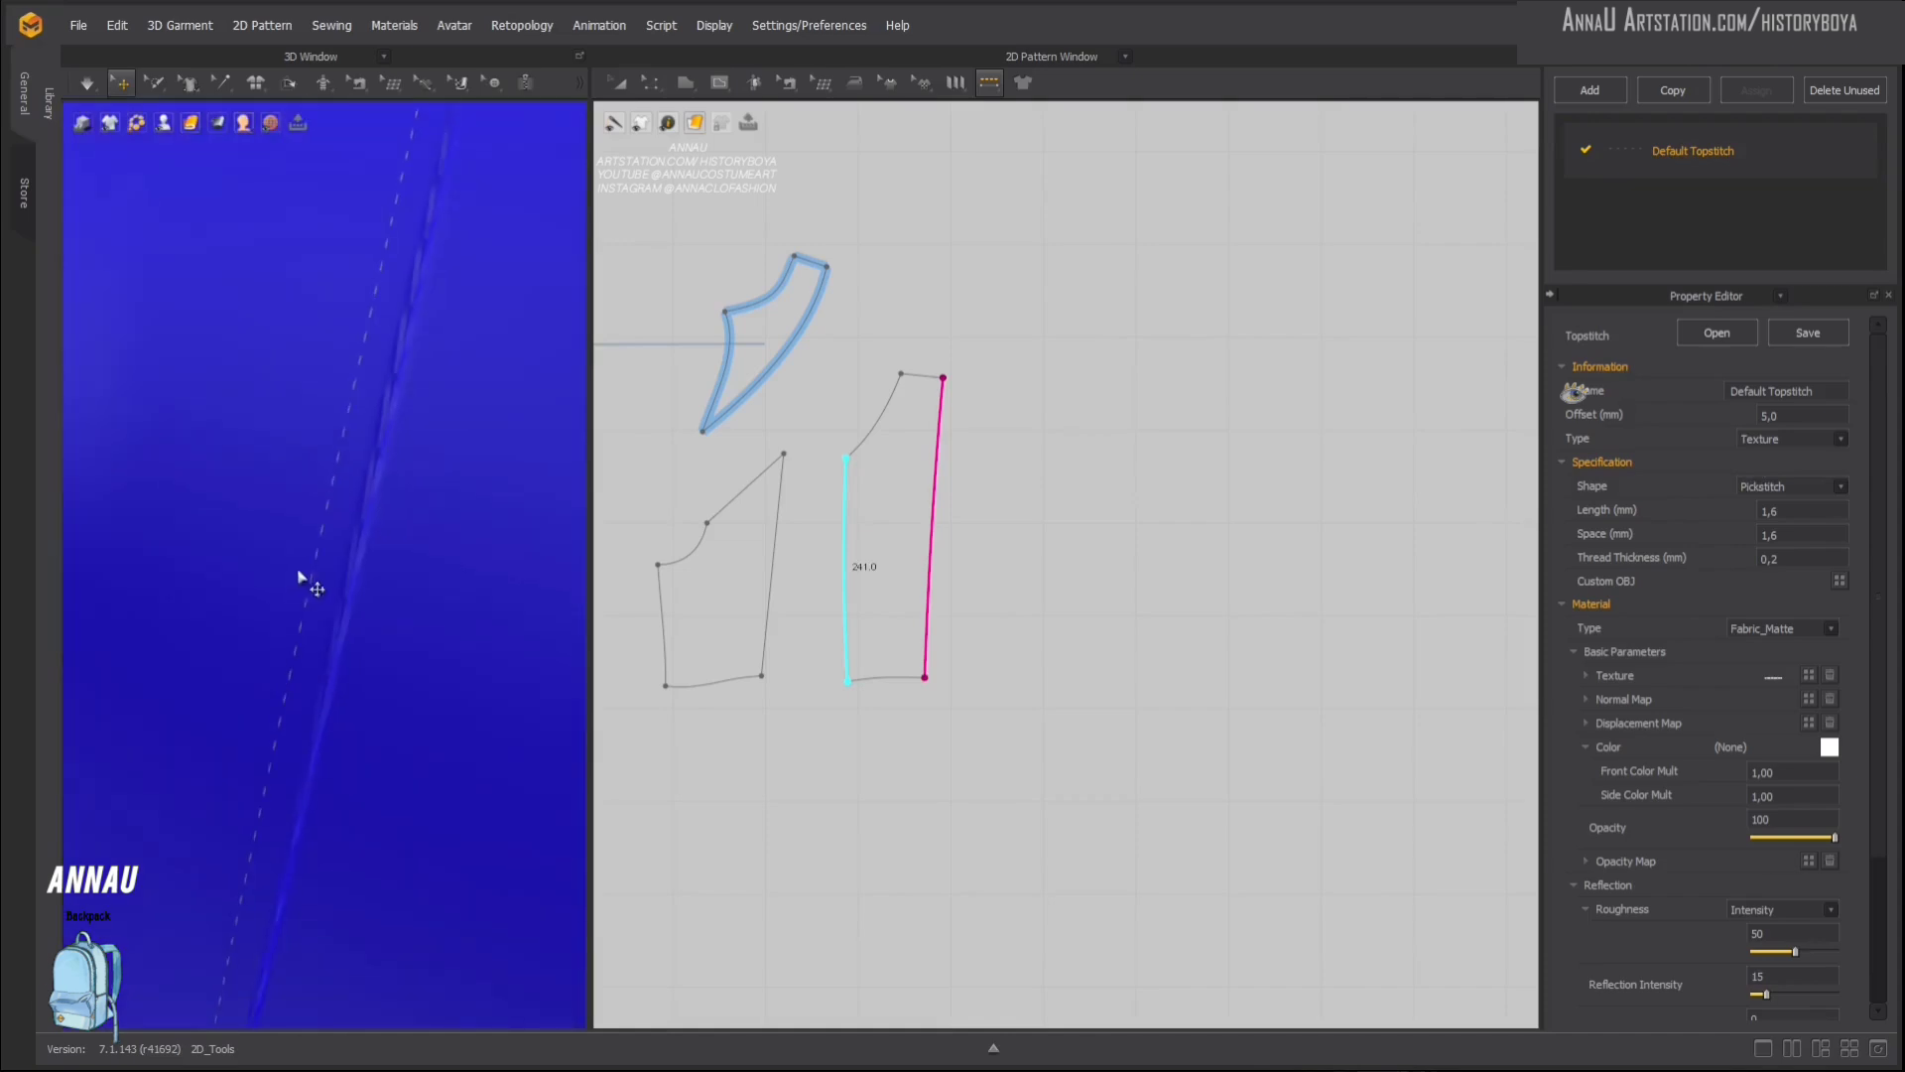
scroll(311, 581, up, 5)
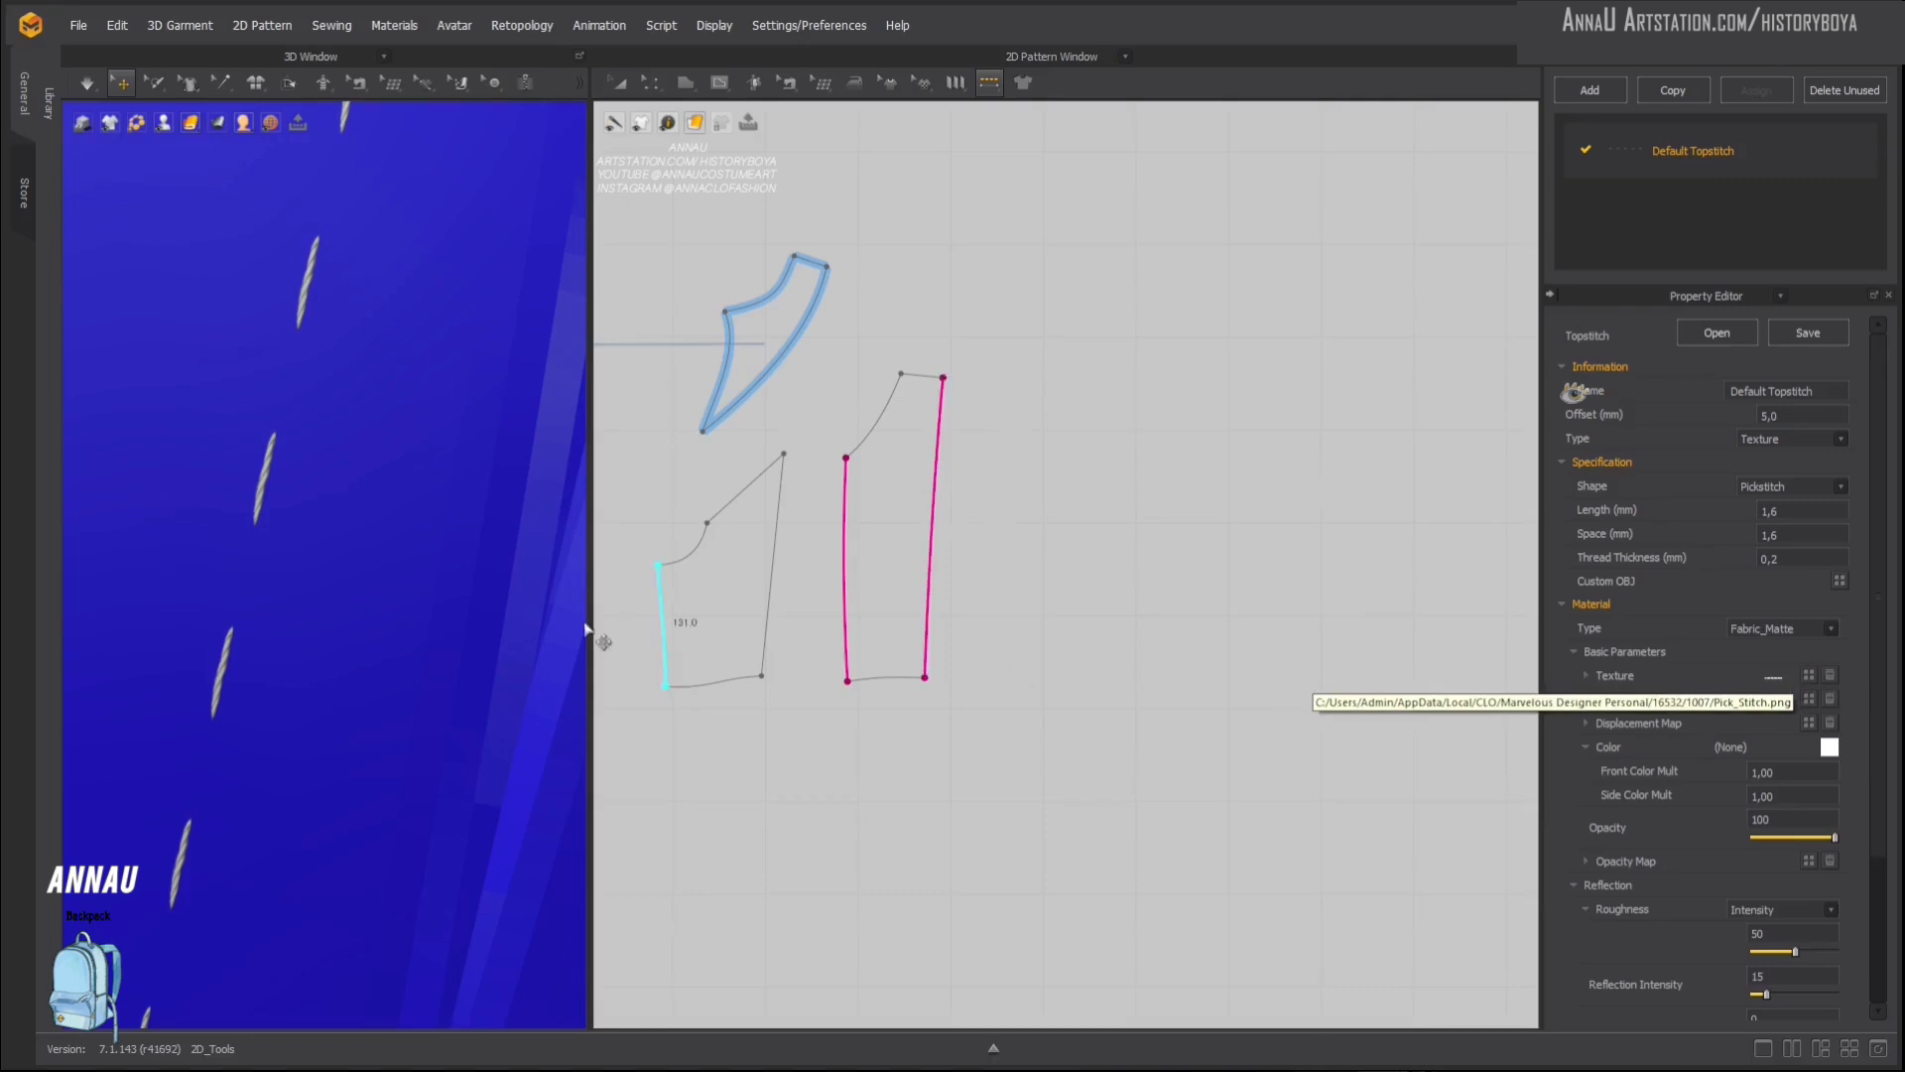
scroll(270, 579, down, 4)
scroll(270, 579, down, 8)
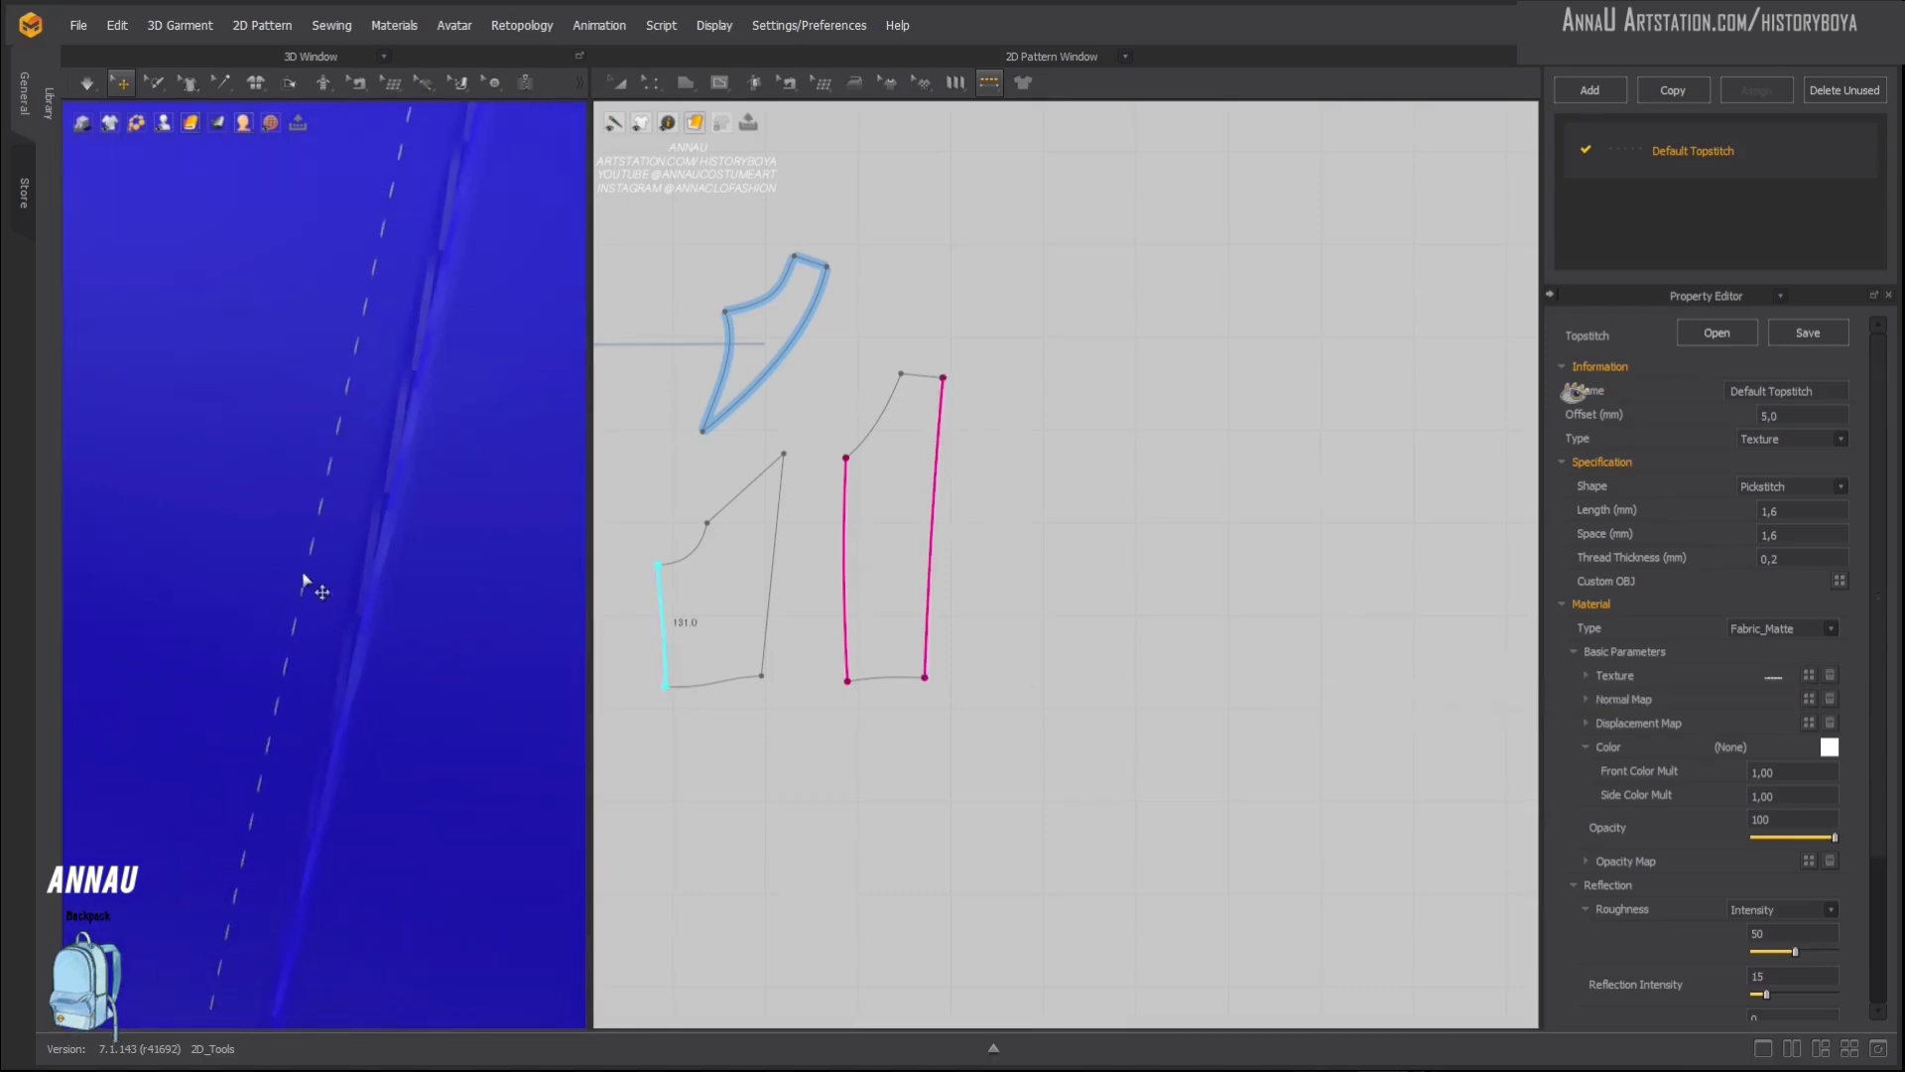
scroll(263, 683, up, 5)
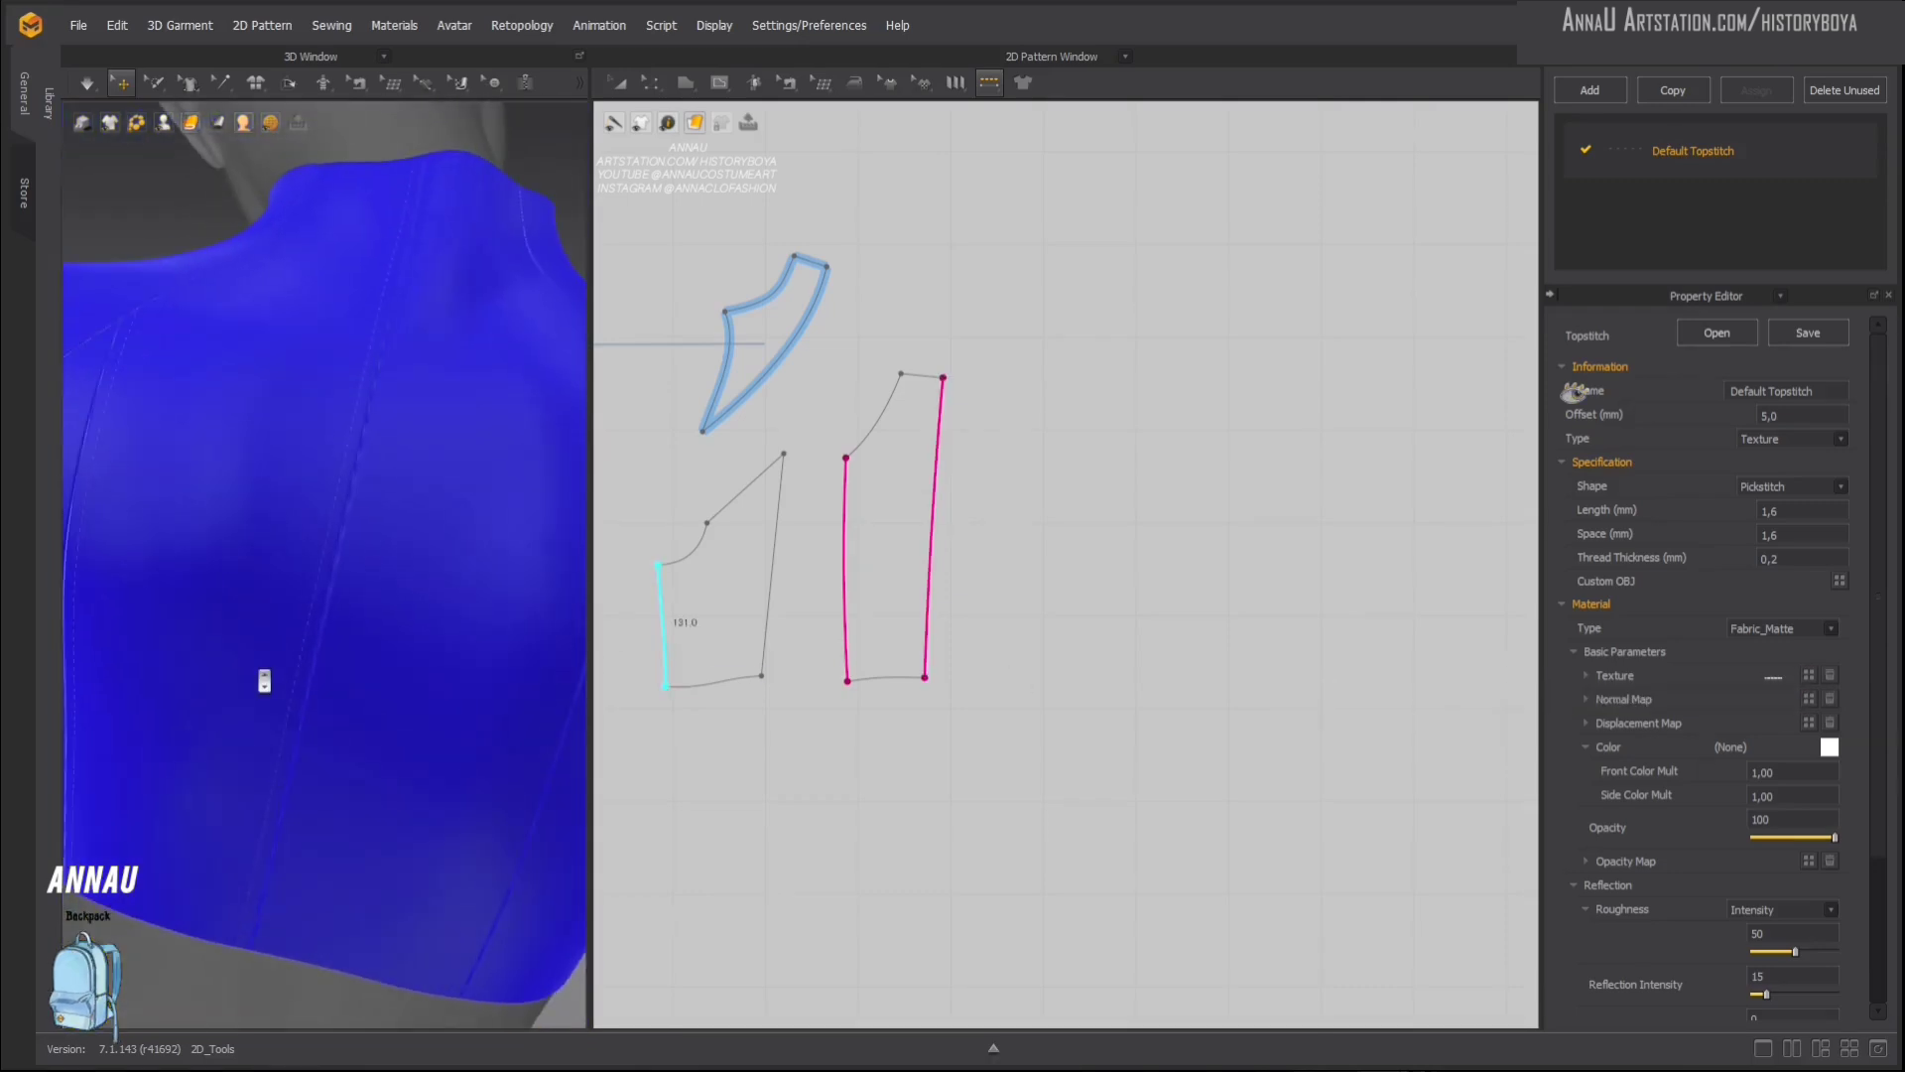
Step: Try the Blue 5 colour on the Default Topstitch and return it to white
click(1828, 748)
click(889, 543)
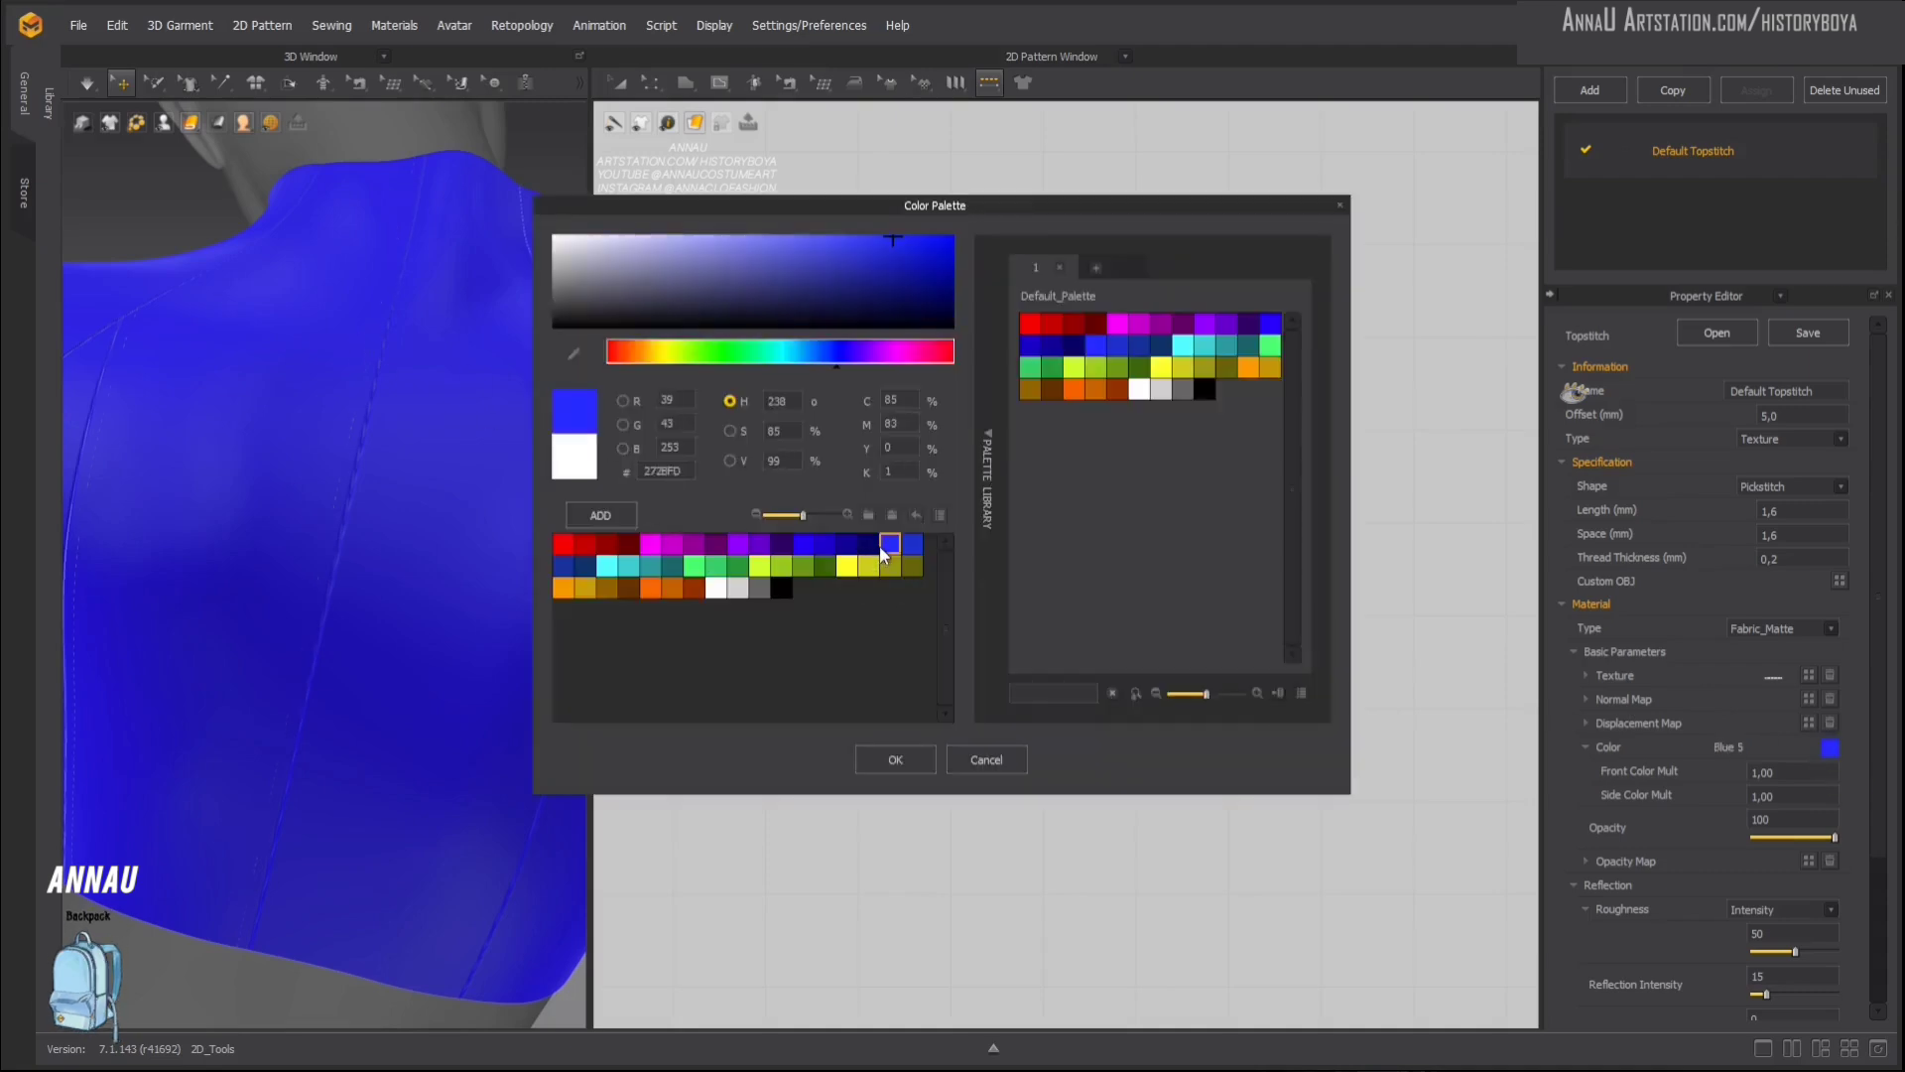
mouse_move(665, 289)
mouse_down()
mouse_move(574, 267)
mouse_move(549, 222)
mouse_up()
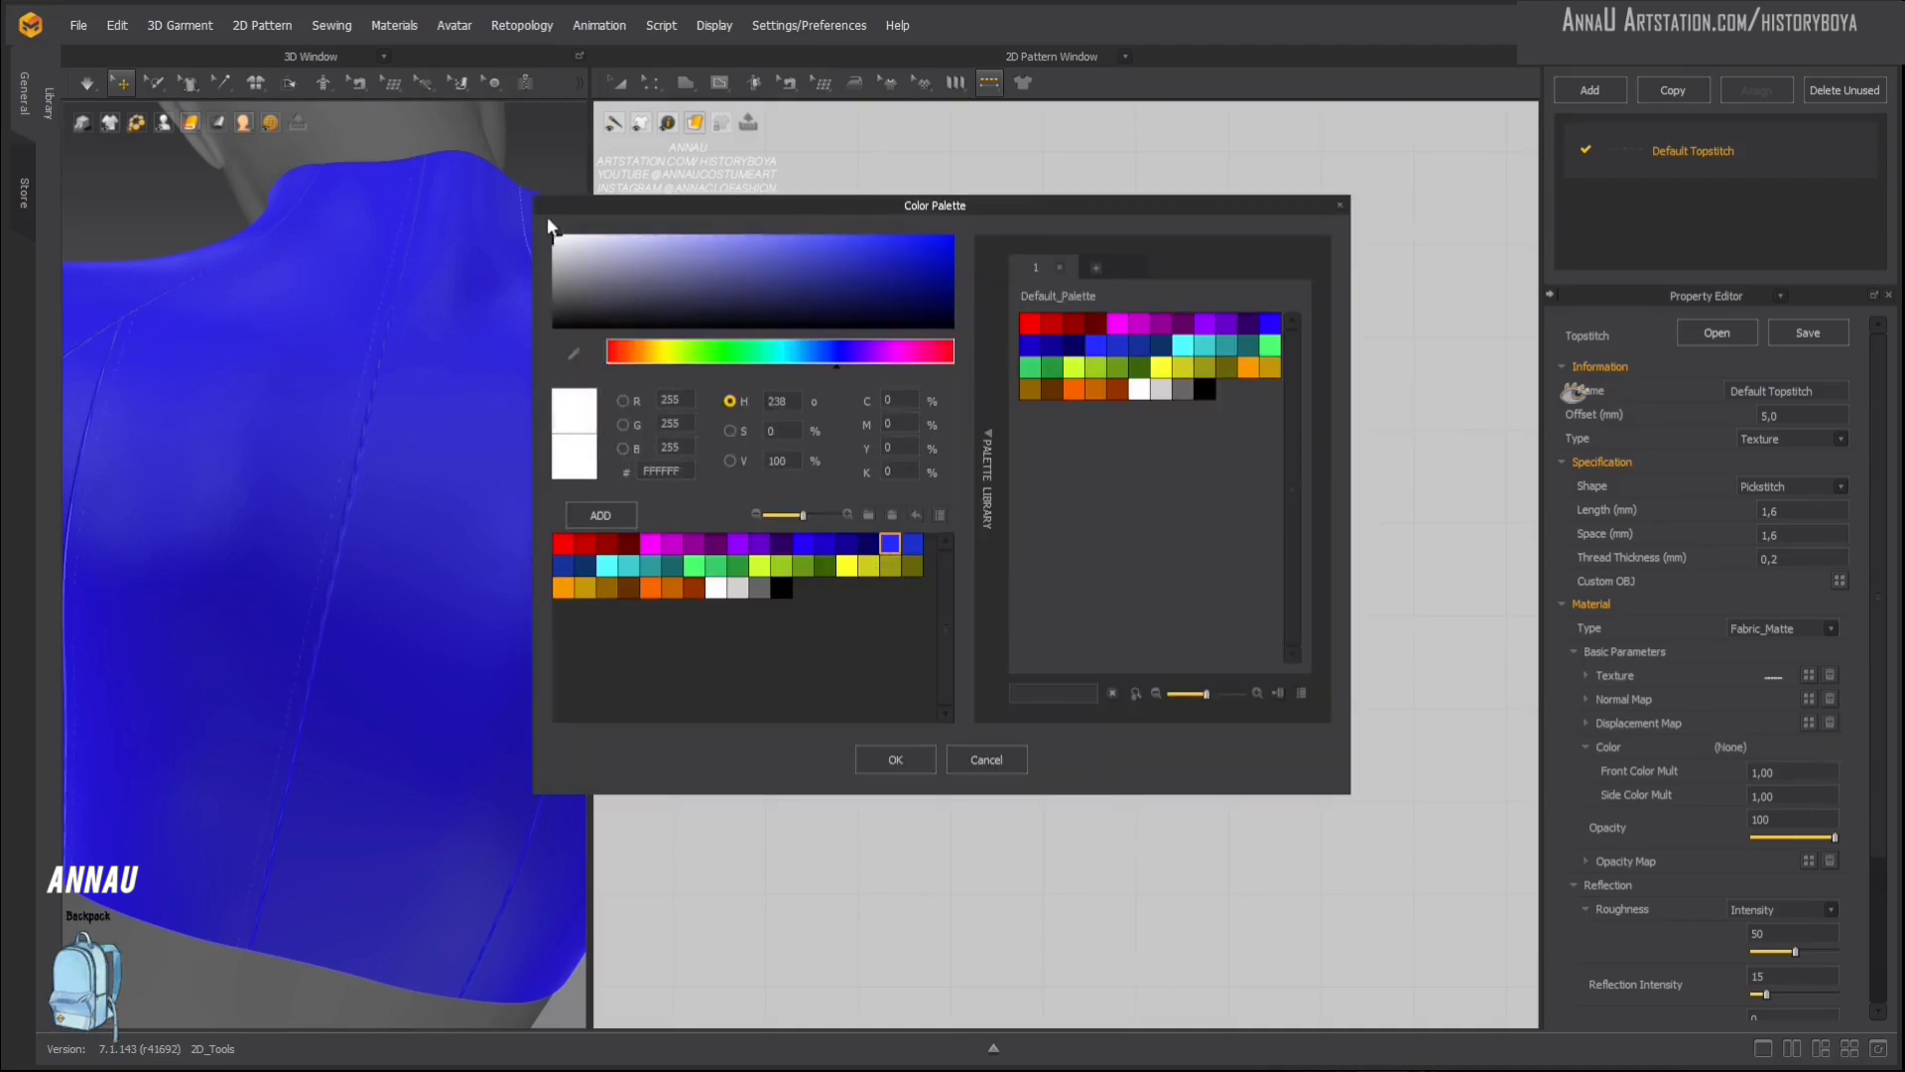
click(888, 759)
Step: Try the Fabric_Velvet material type on the Default Topstitch and return it to Fabric_Matte
click(1740, 627)
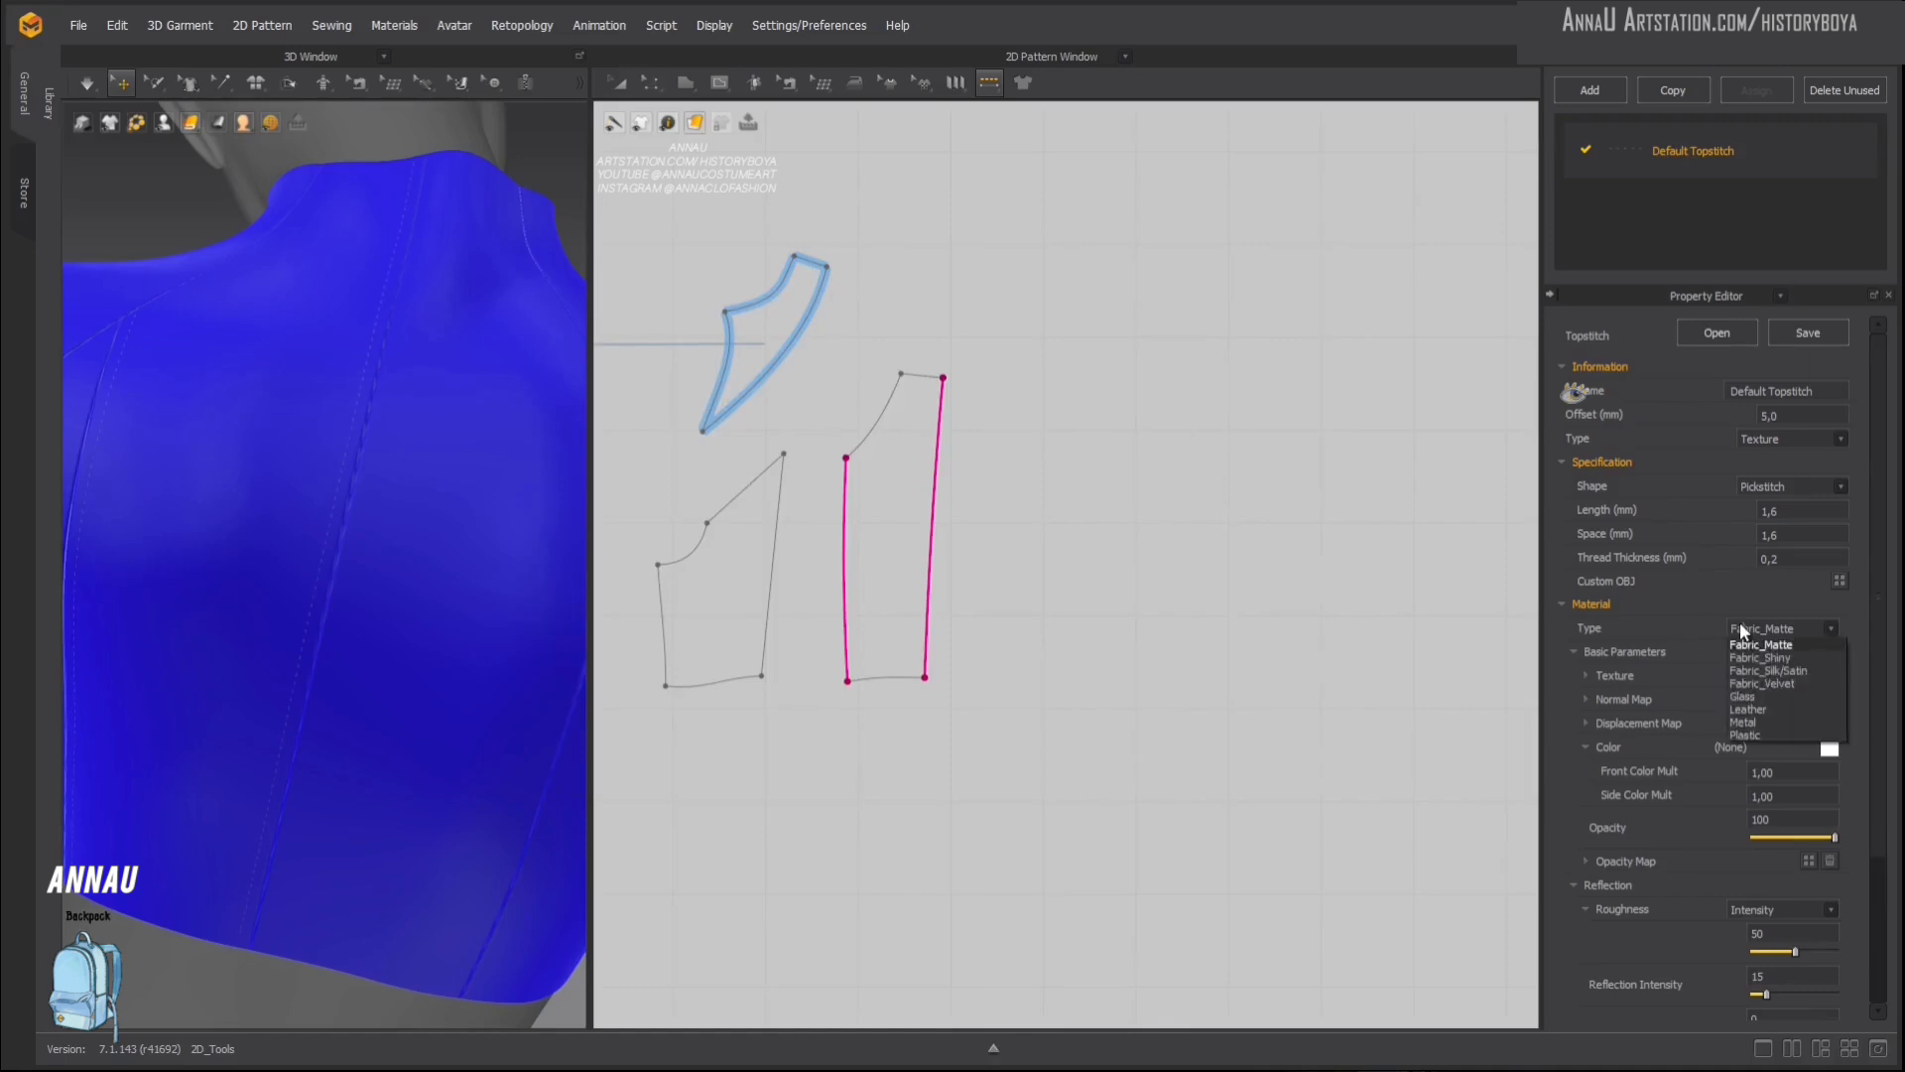
click(1763, 683)
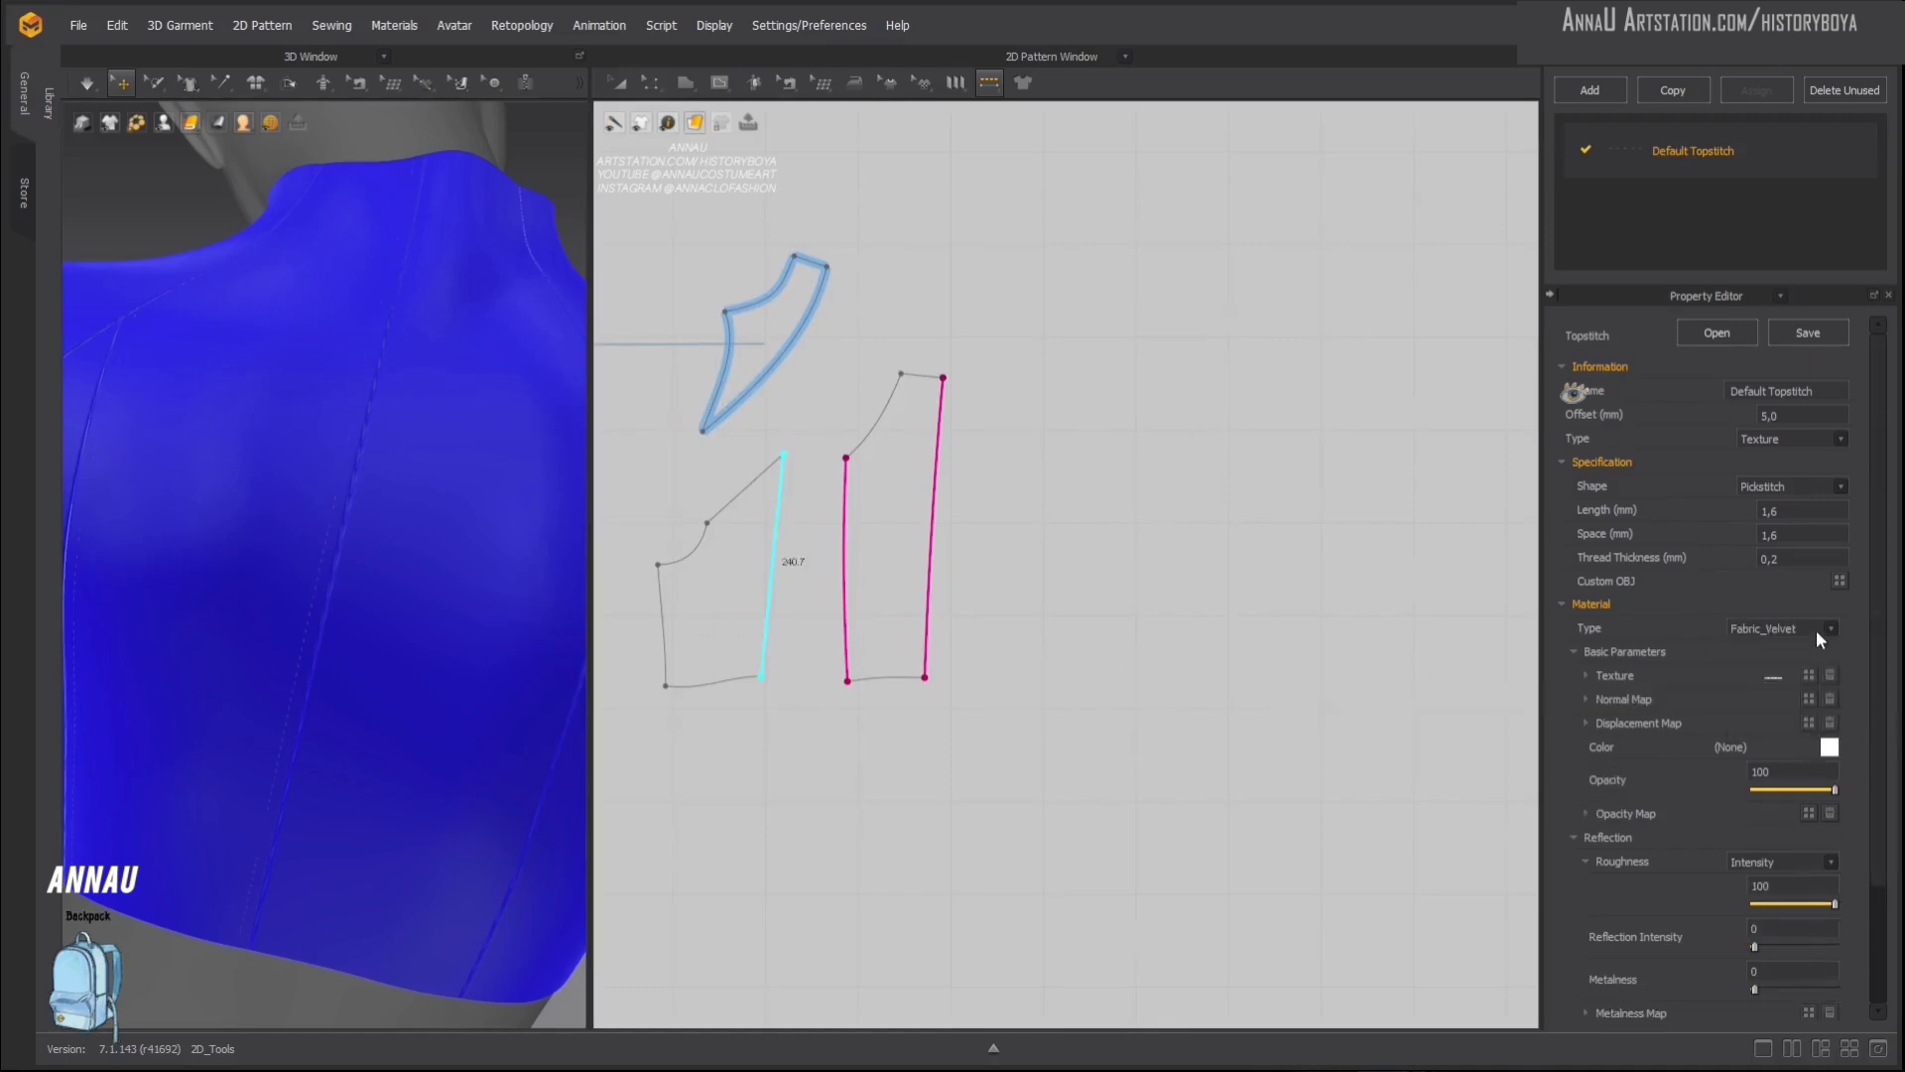
click(1794, 627)
click(1763, 644)
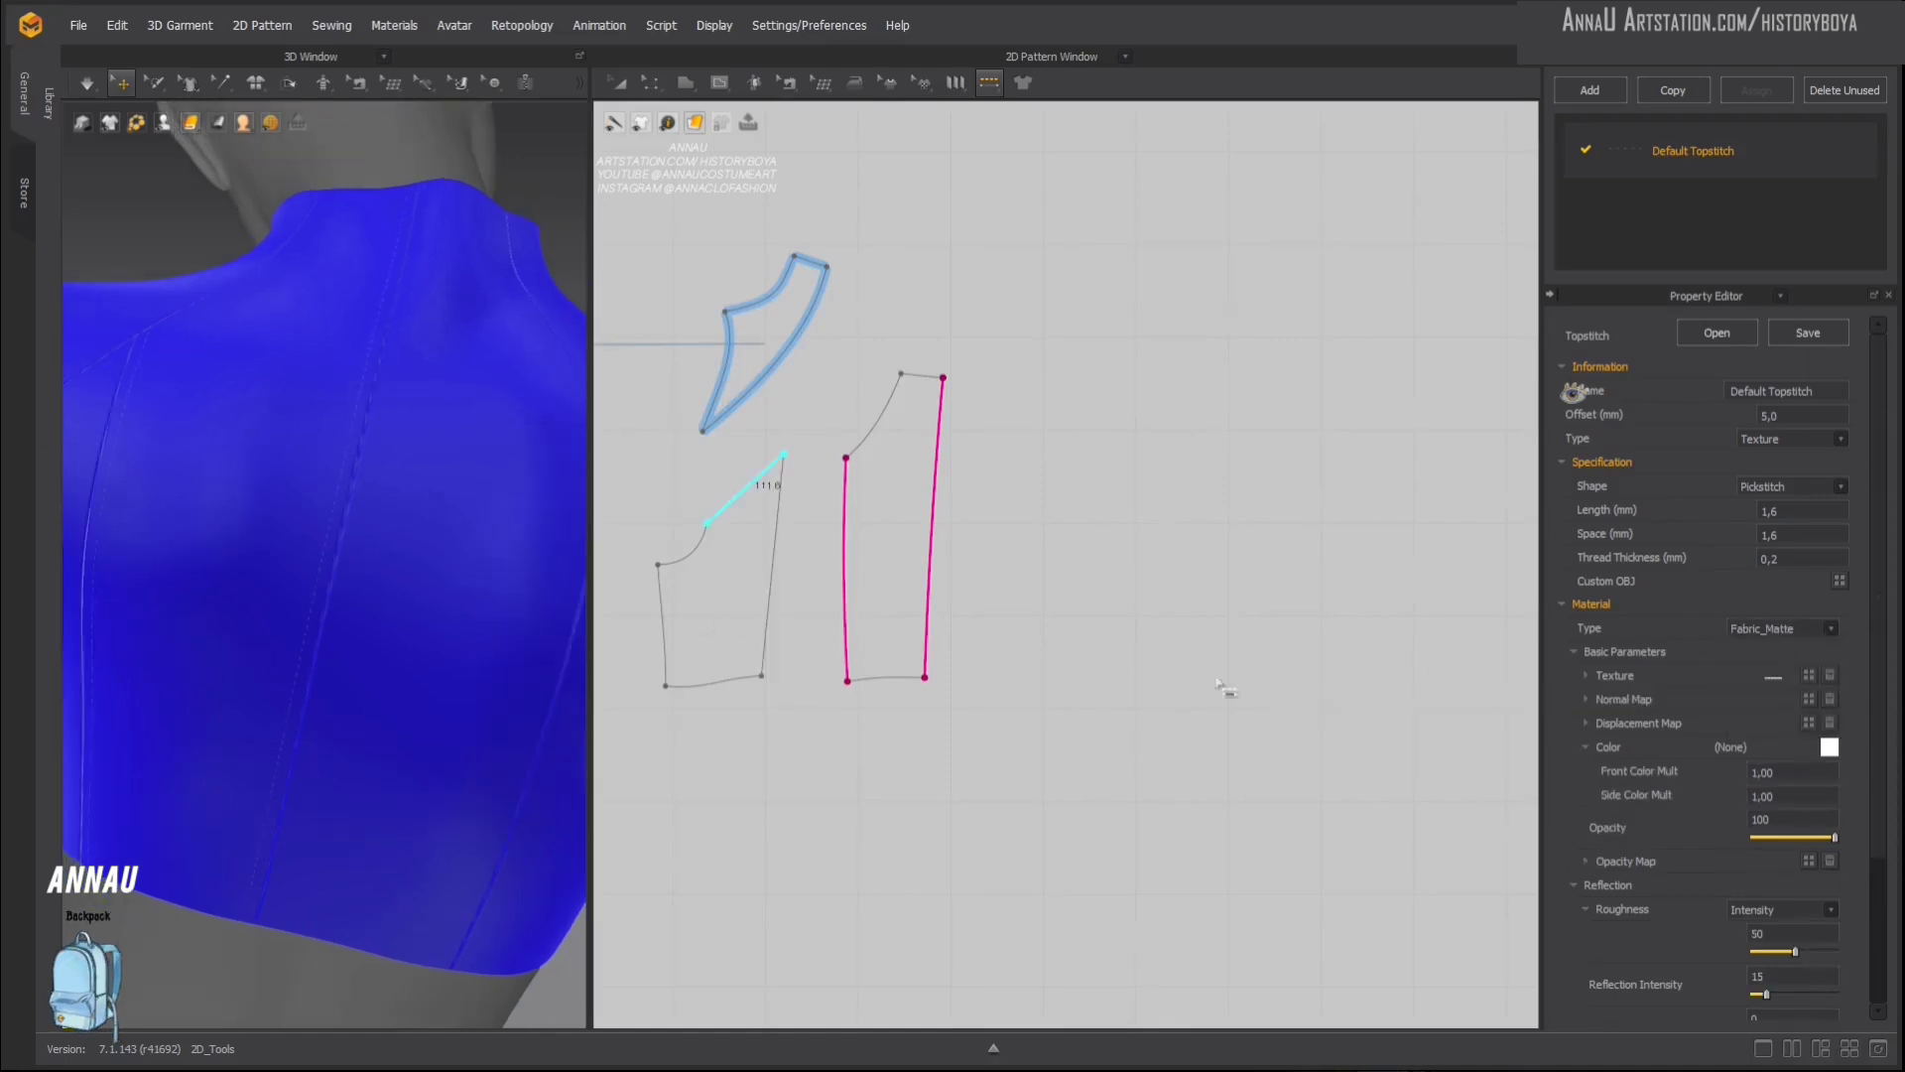
Step: Try the Bartack and Overlock shapes on the Default Topstitch and compare how the stitches look on the back seam
scroll(1754, 888, down, 3)
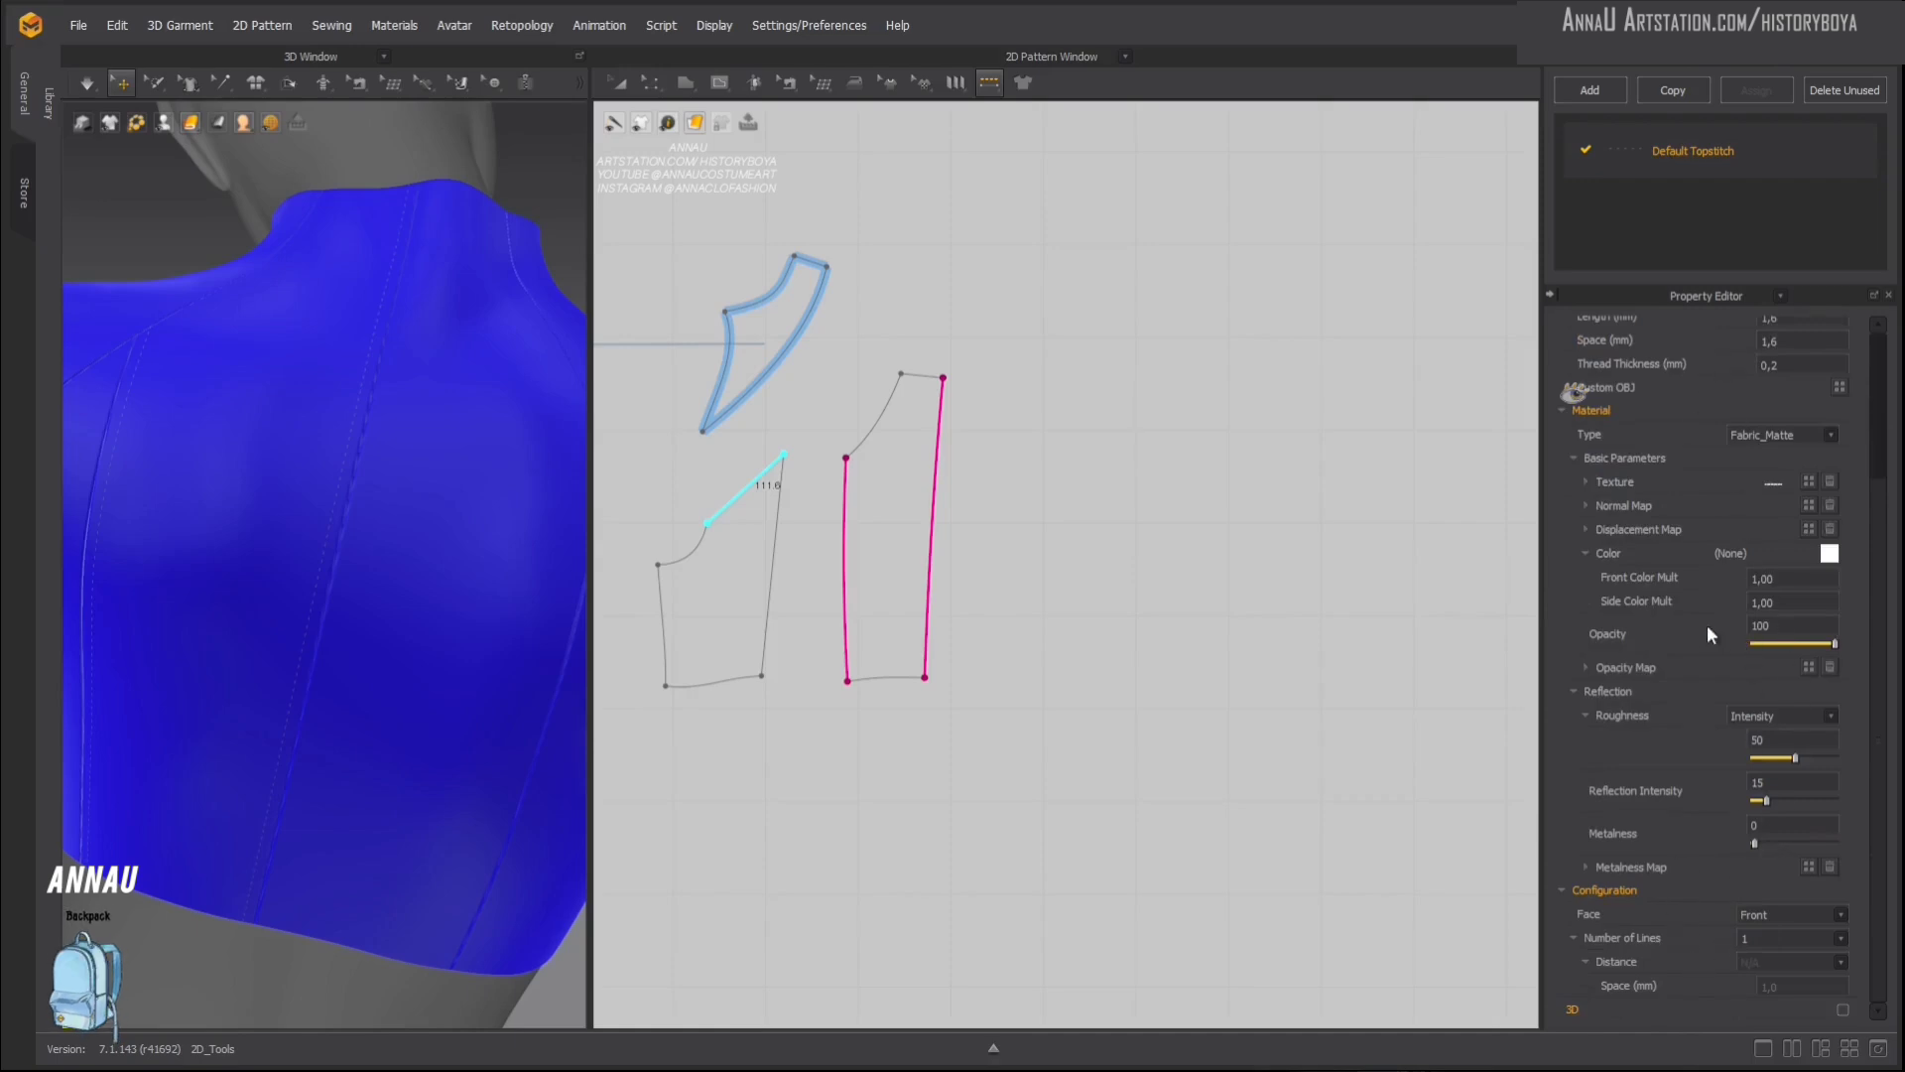
scroll(1699, 717, up, 3)
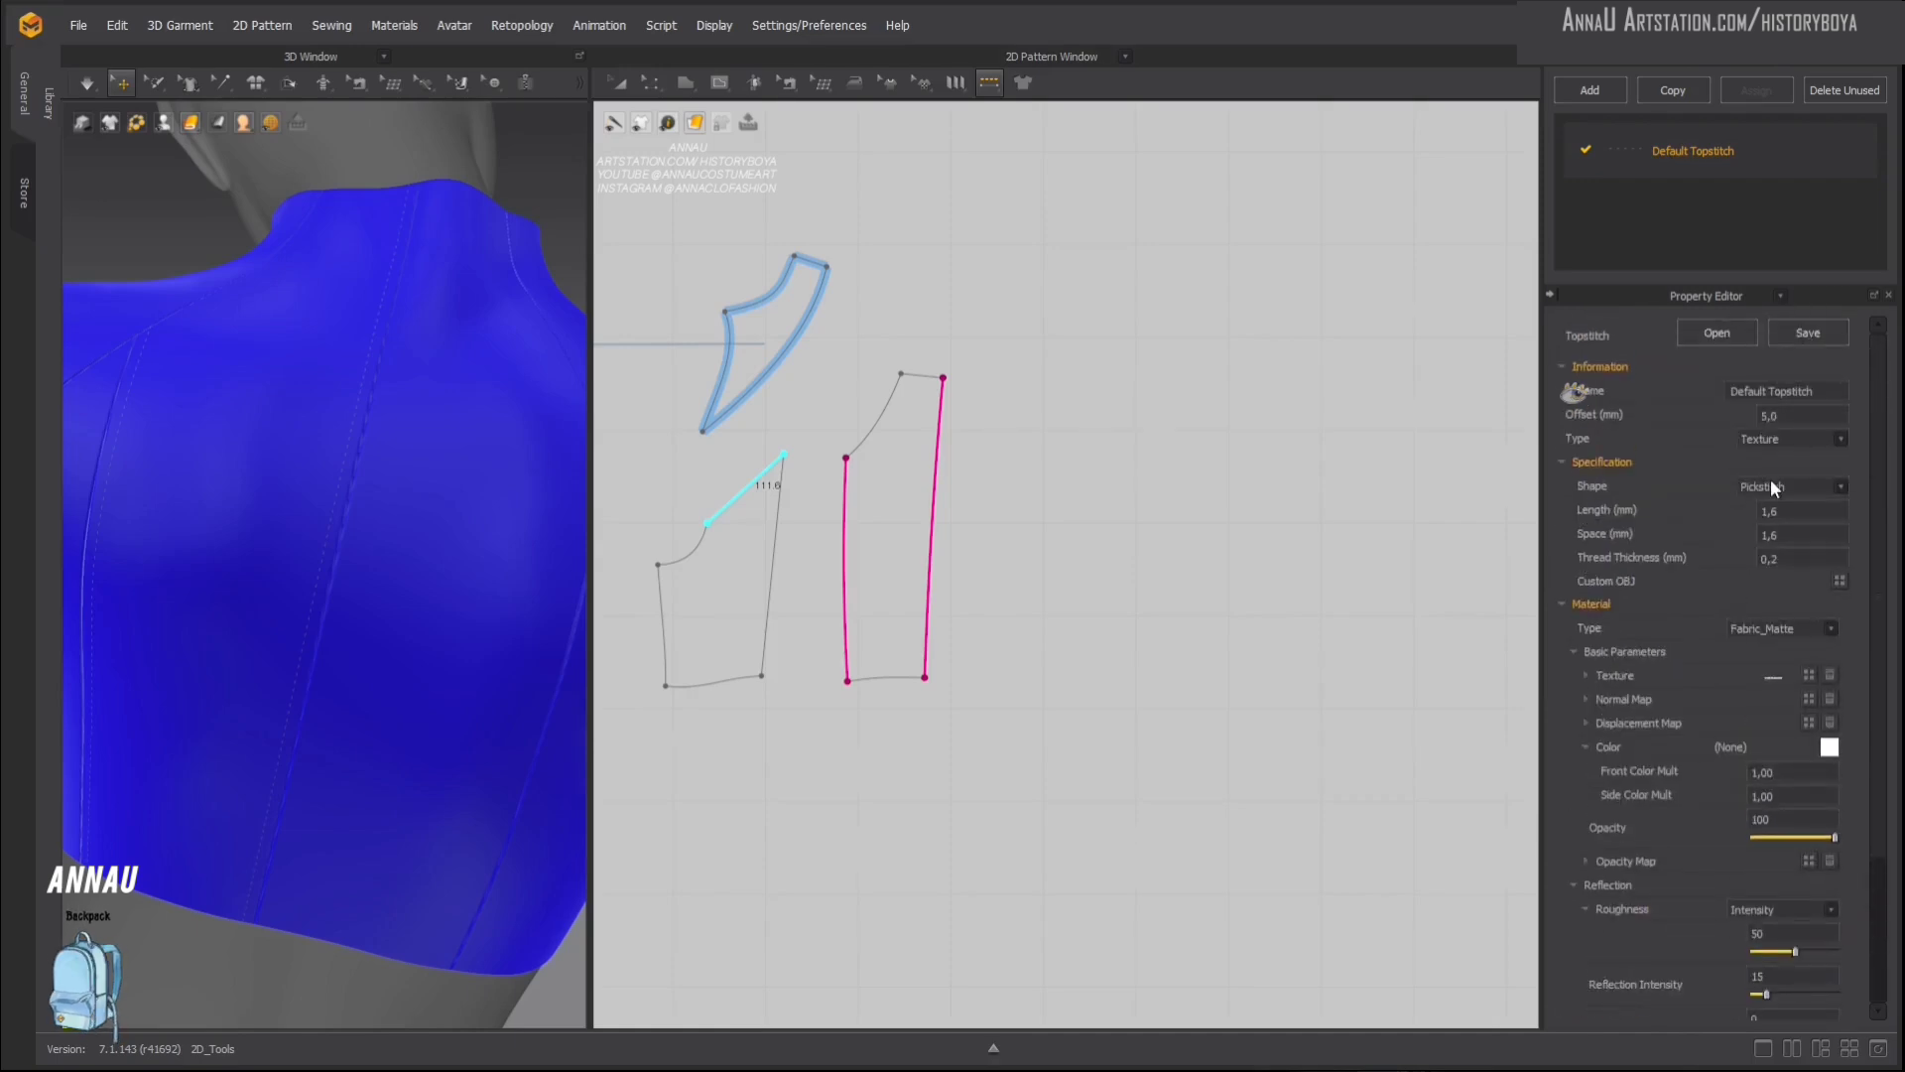
scroll(348, 476, up, 5)
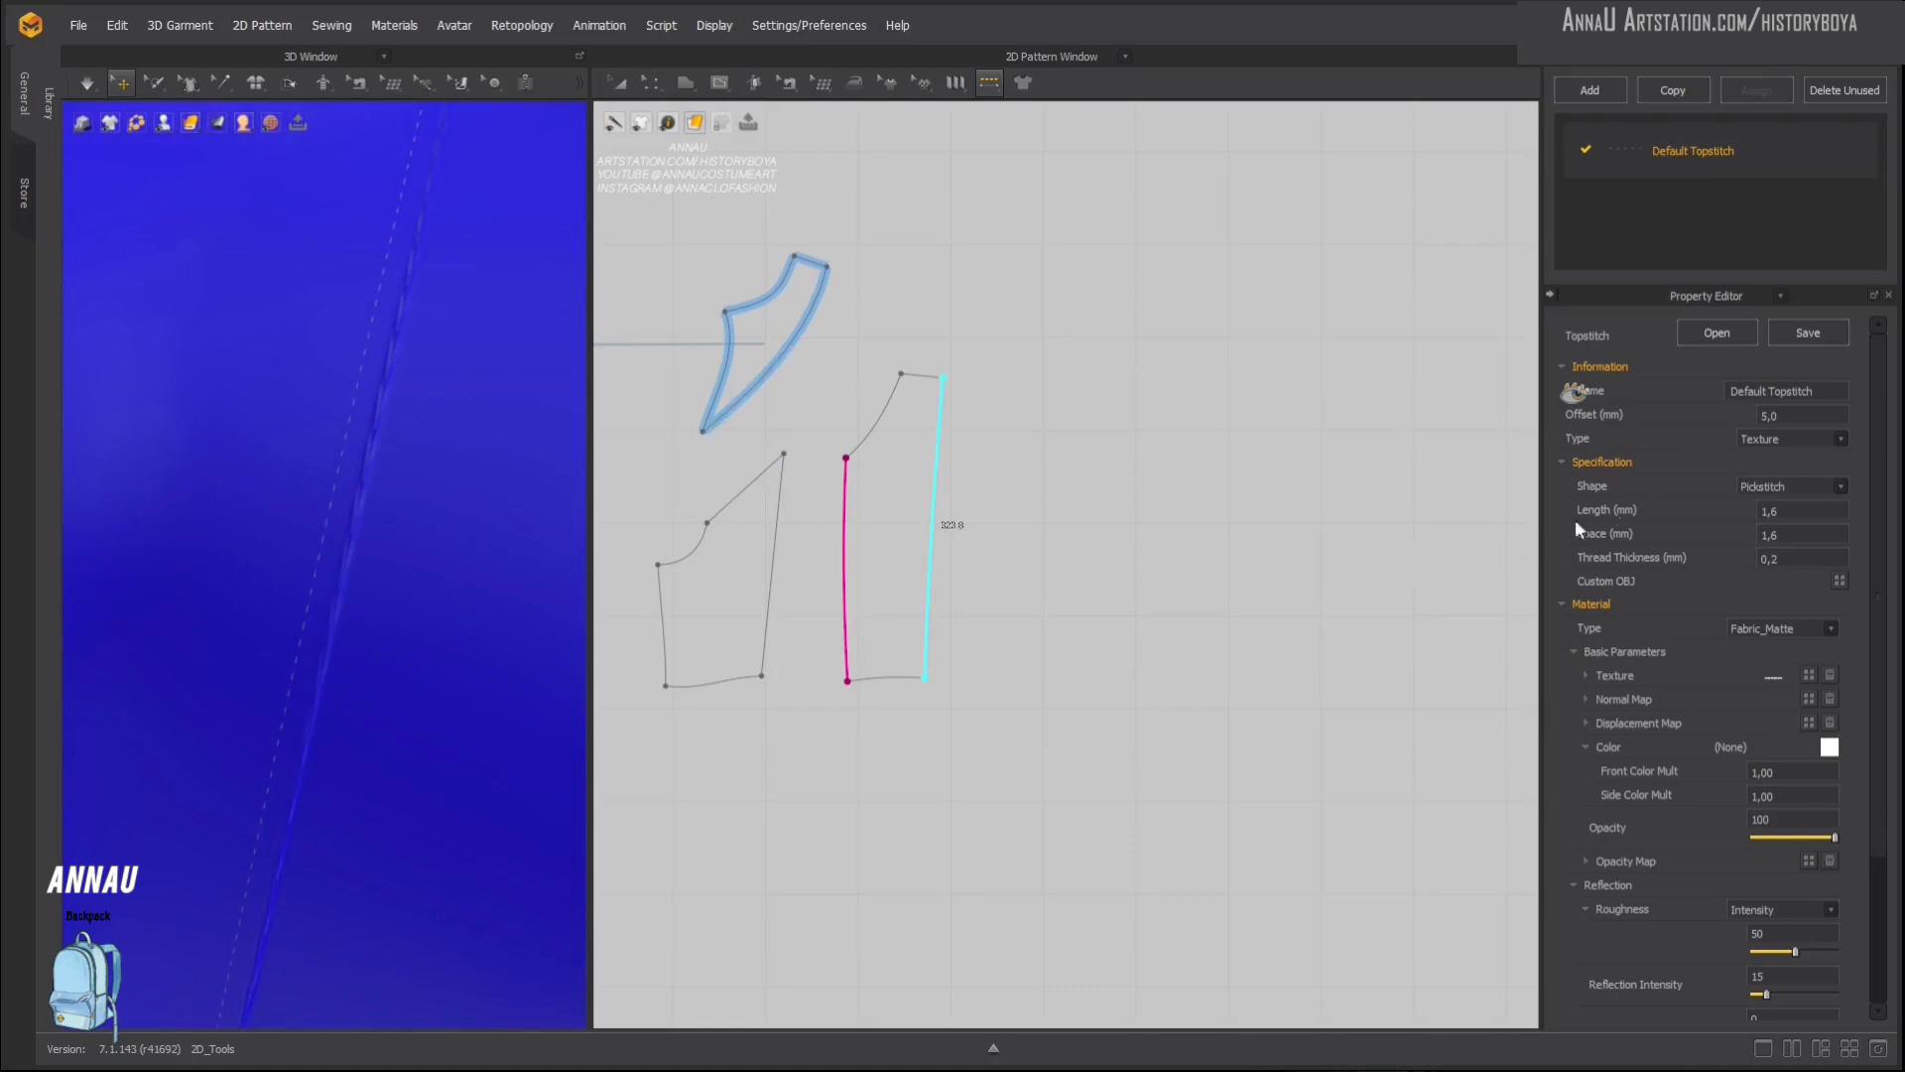
click(1802, 482)
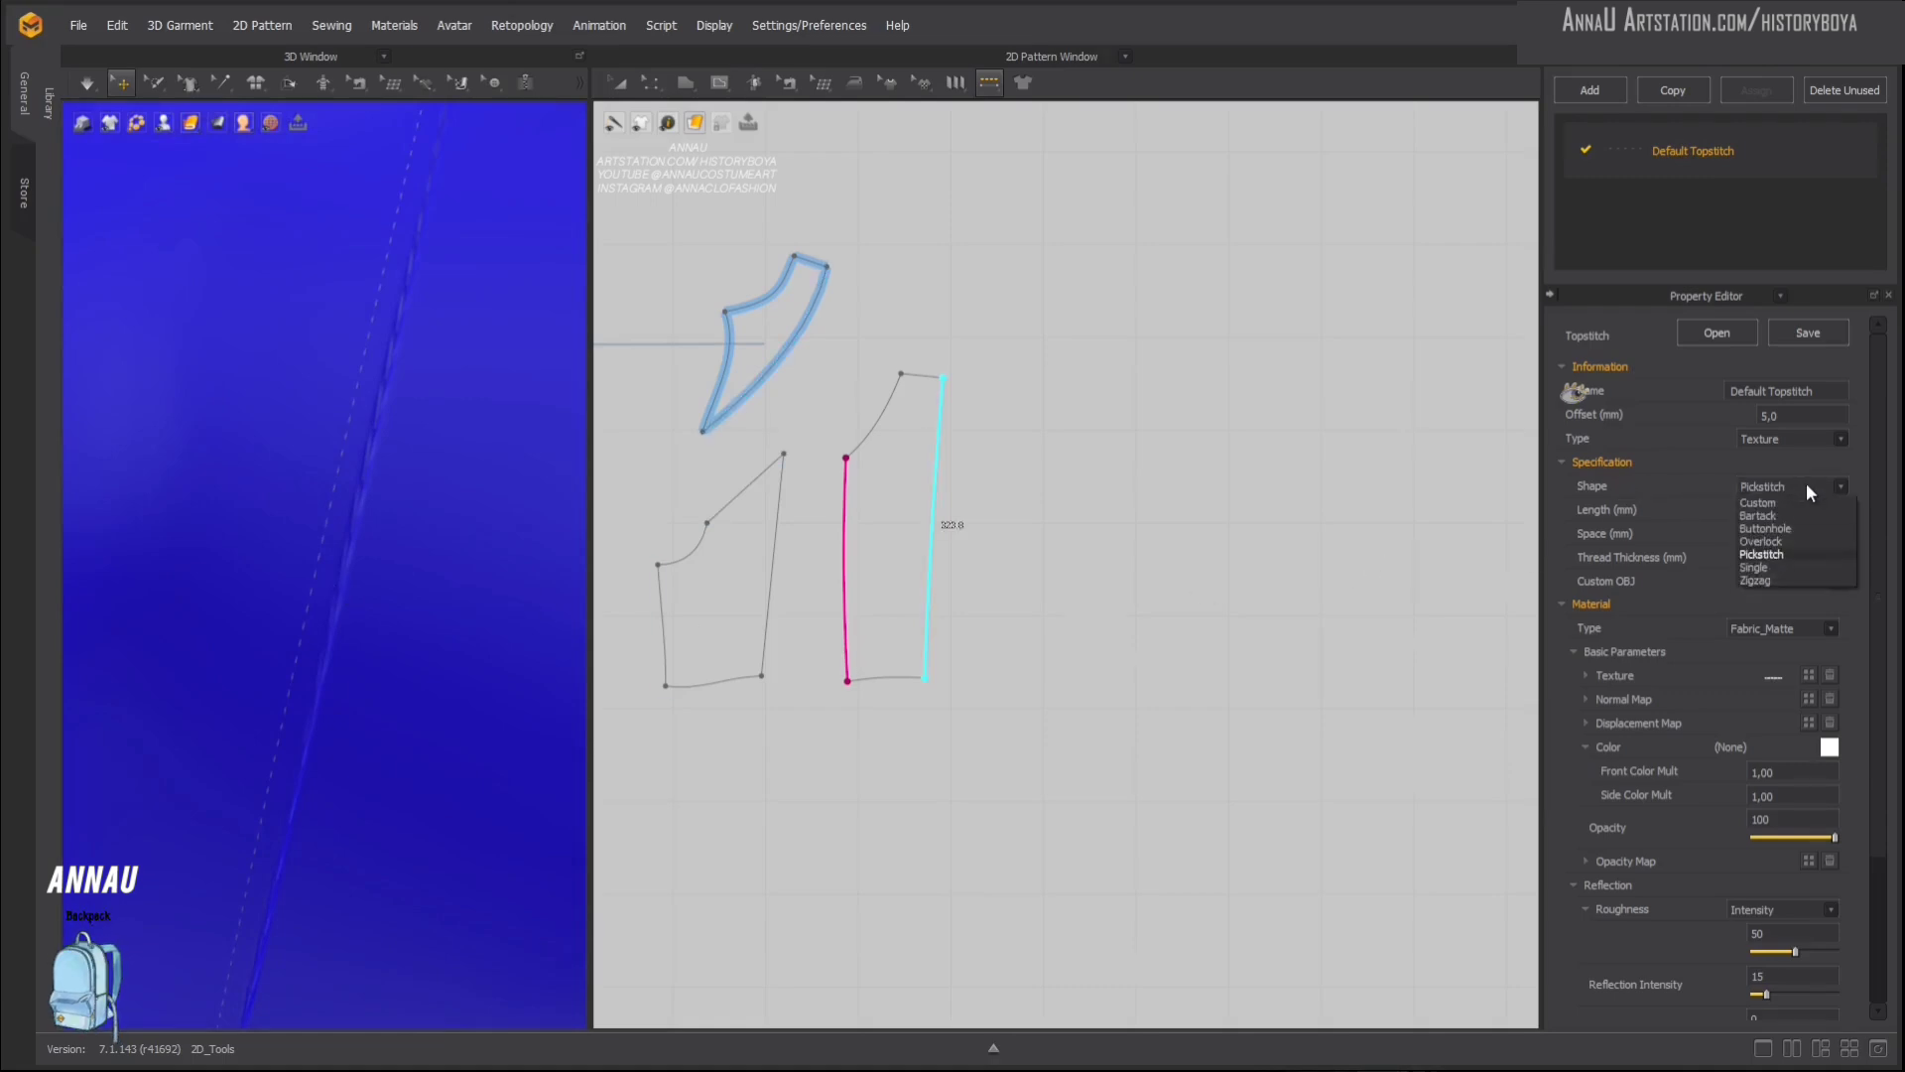
click(1766, 514)
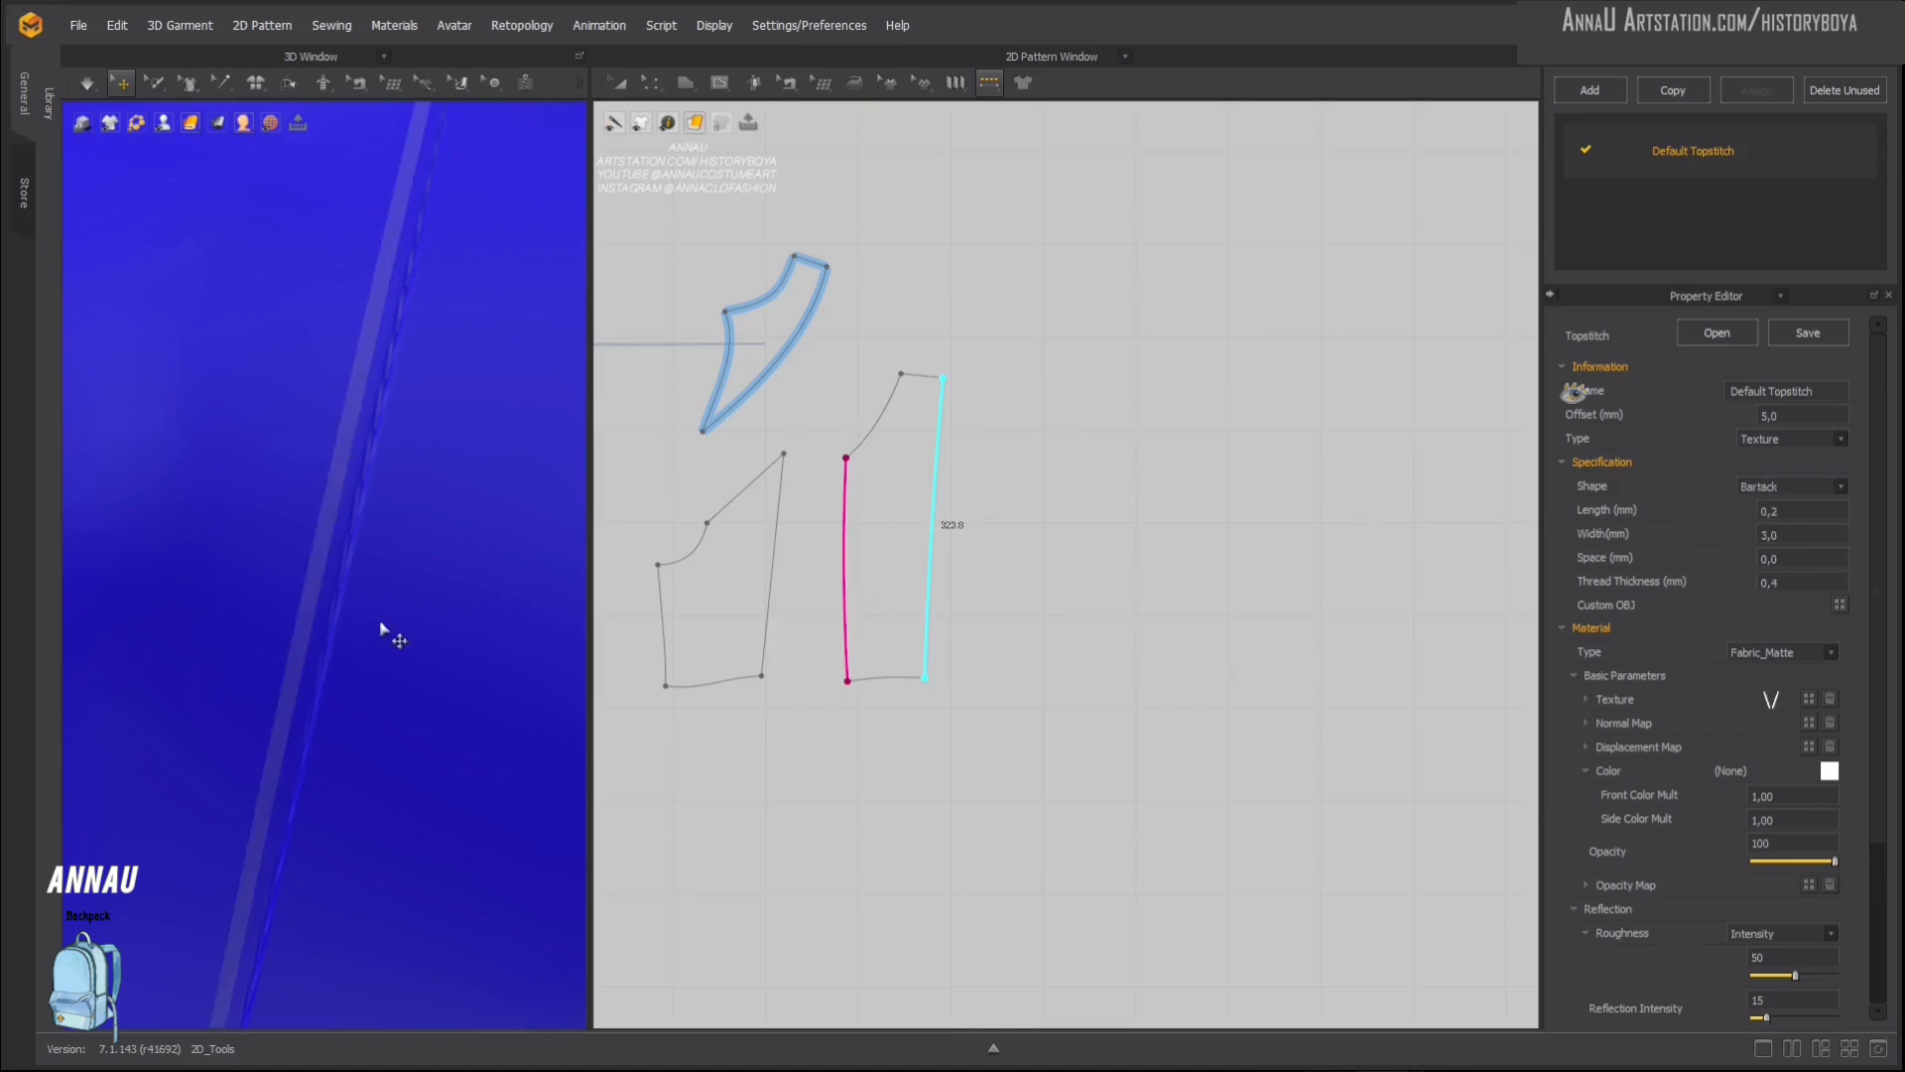
click(1738, 485)
click(1754, 526)
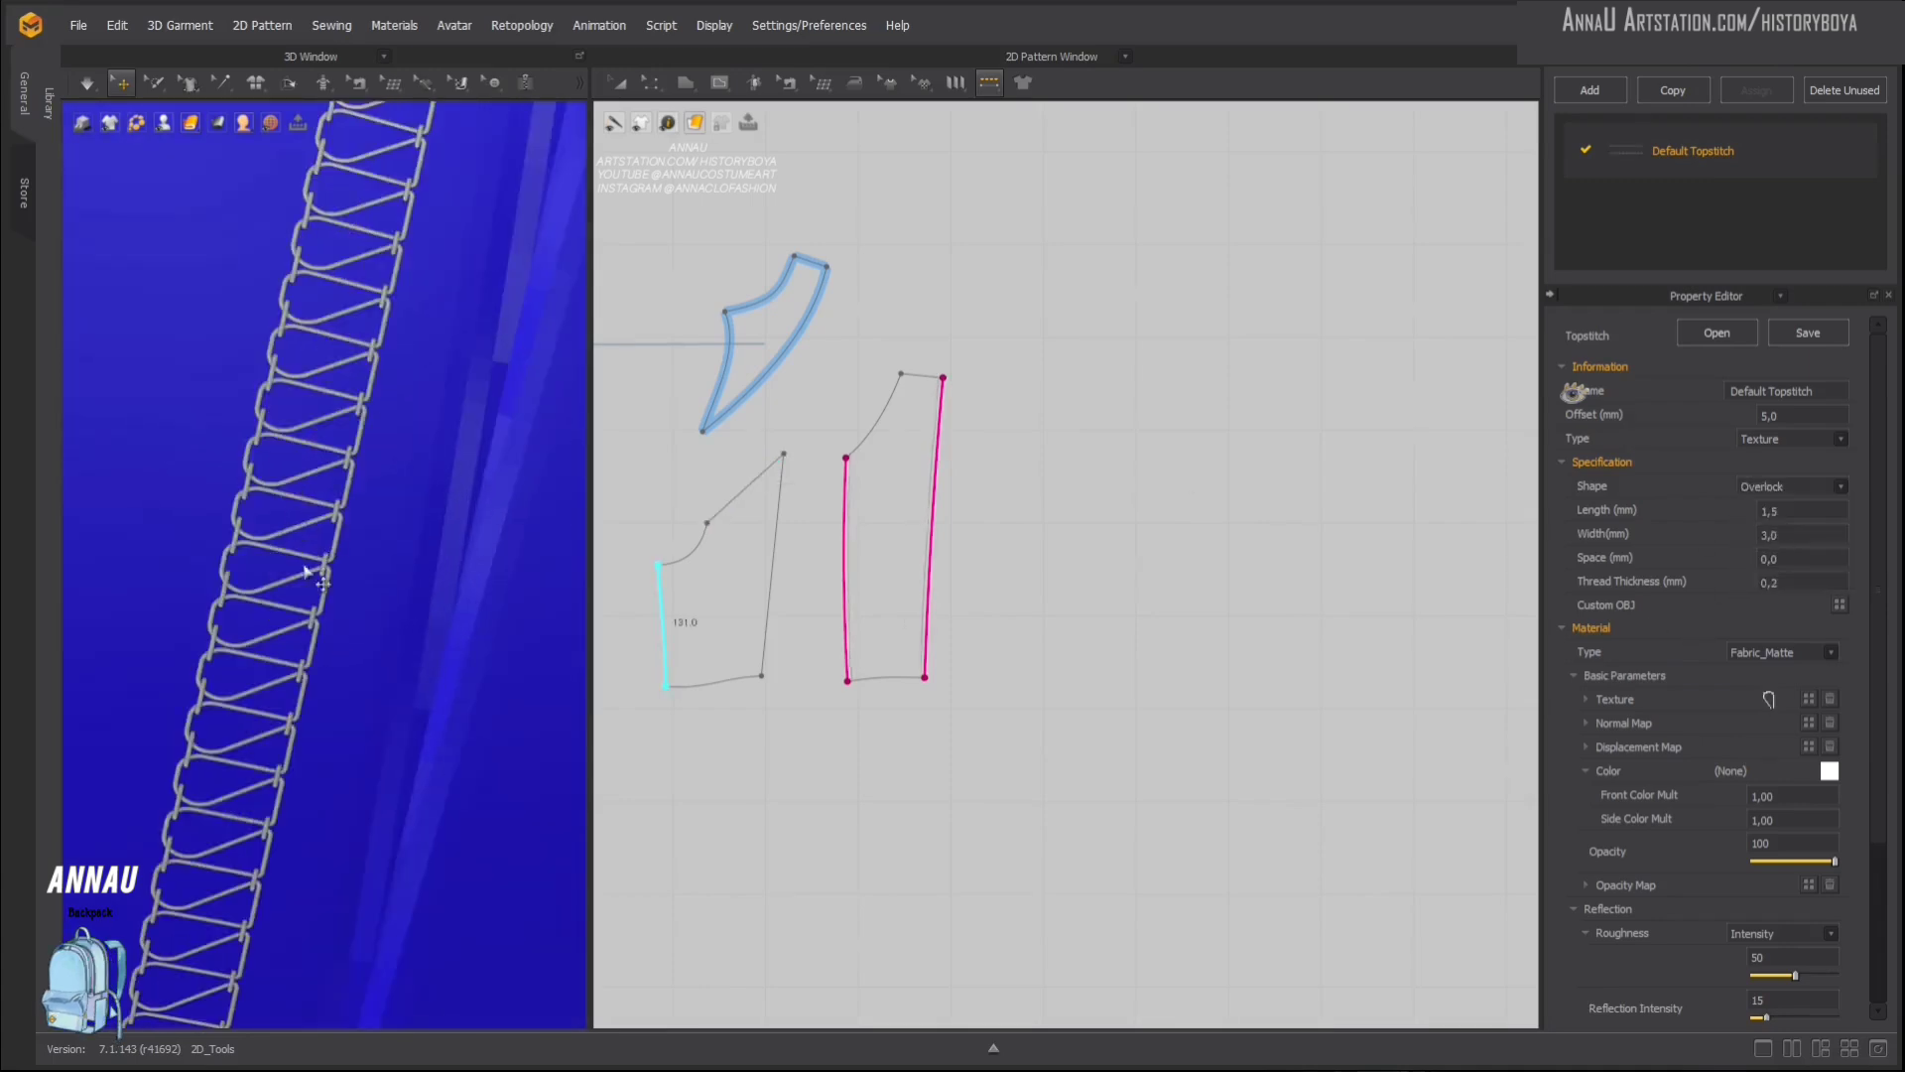
scroll(325, 566, down, 10)
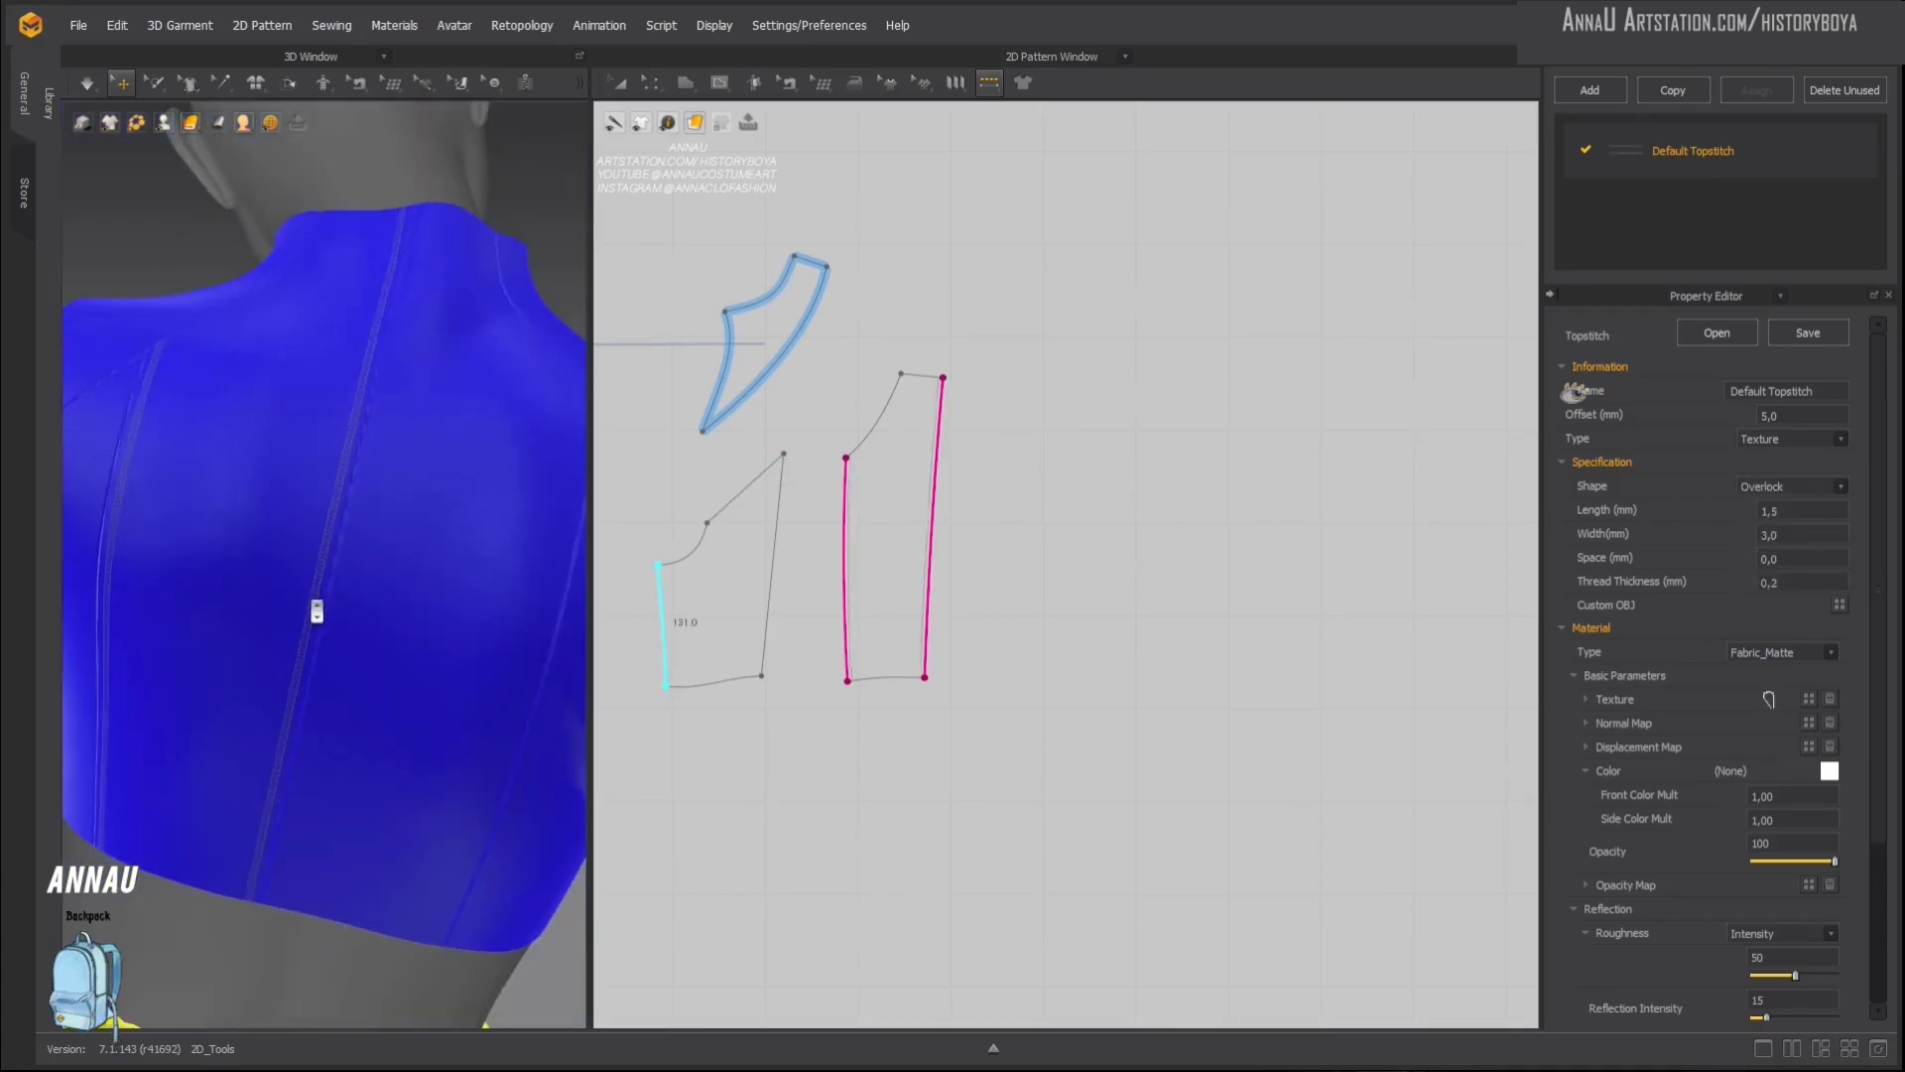
scroll(316, 612, up, 10)
Step: Try the Single shape on the Default Topstitch, and set its shape to Zigzag
click(1754, 486)
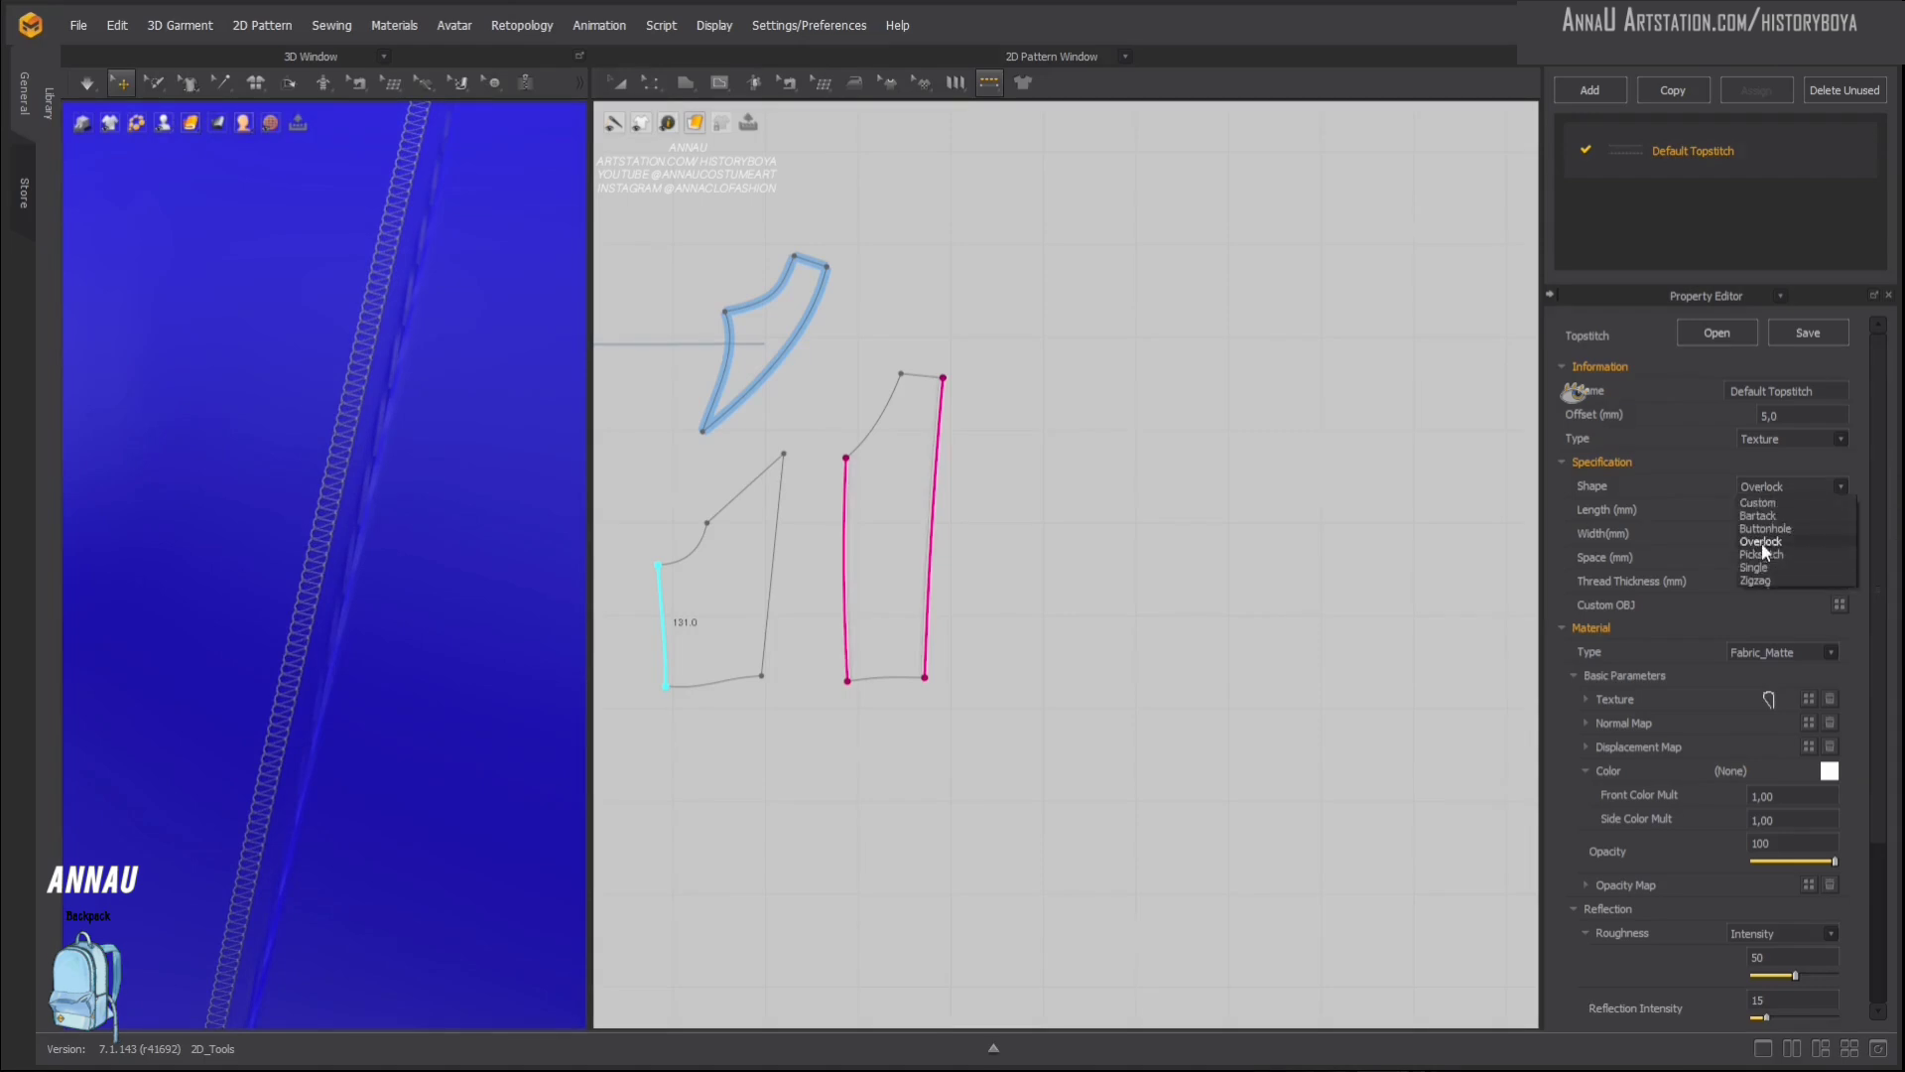
click(1760, 560)
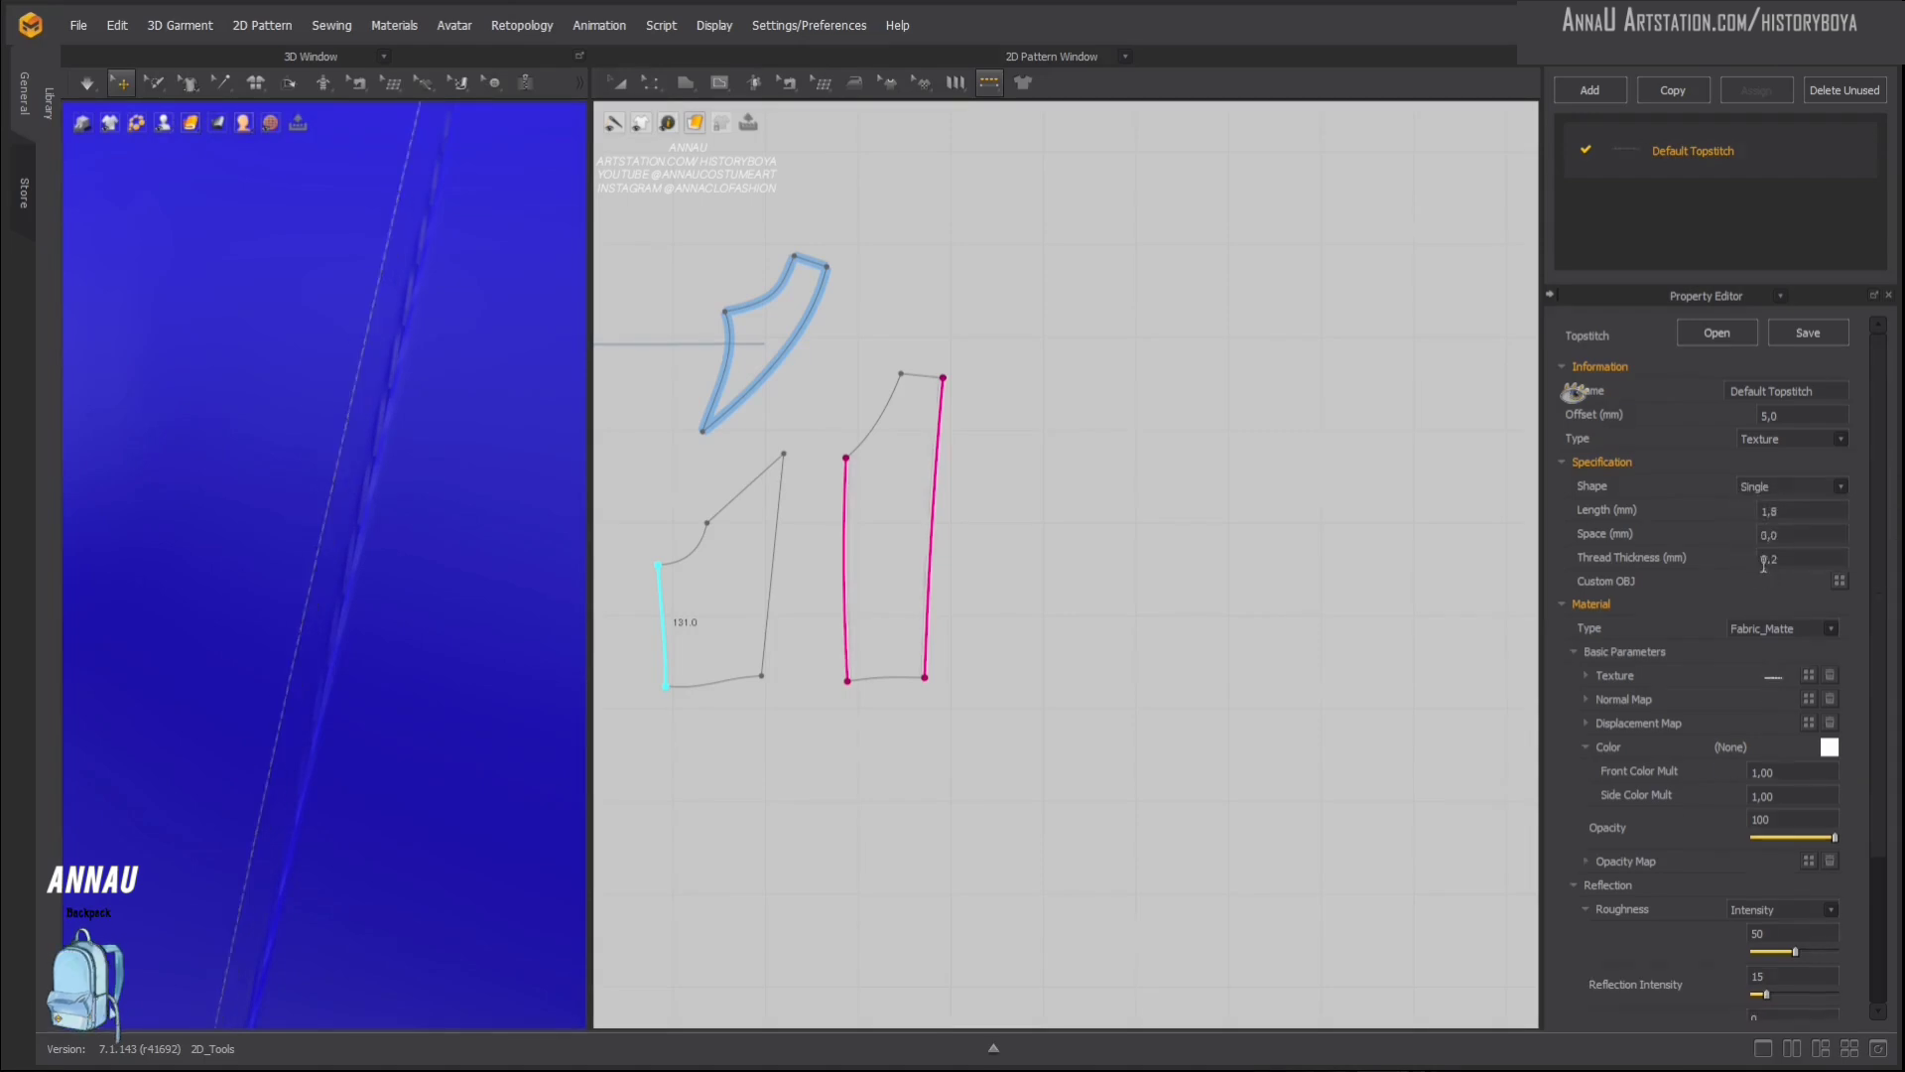
click(1772, 485)
click(1764, 562)
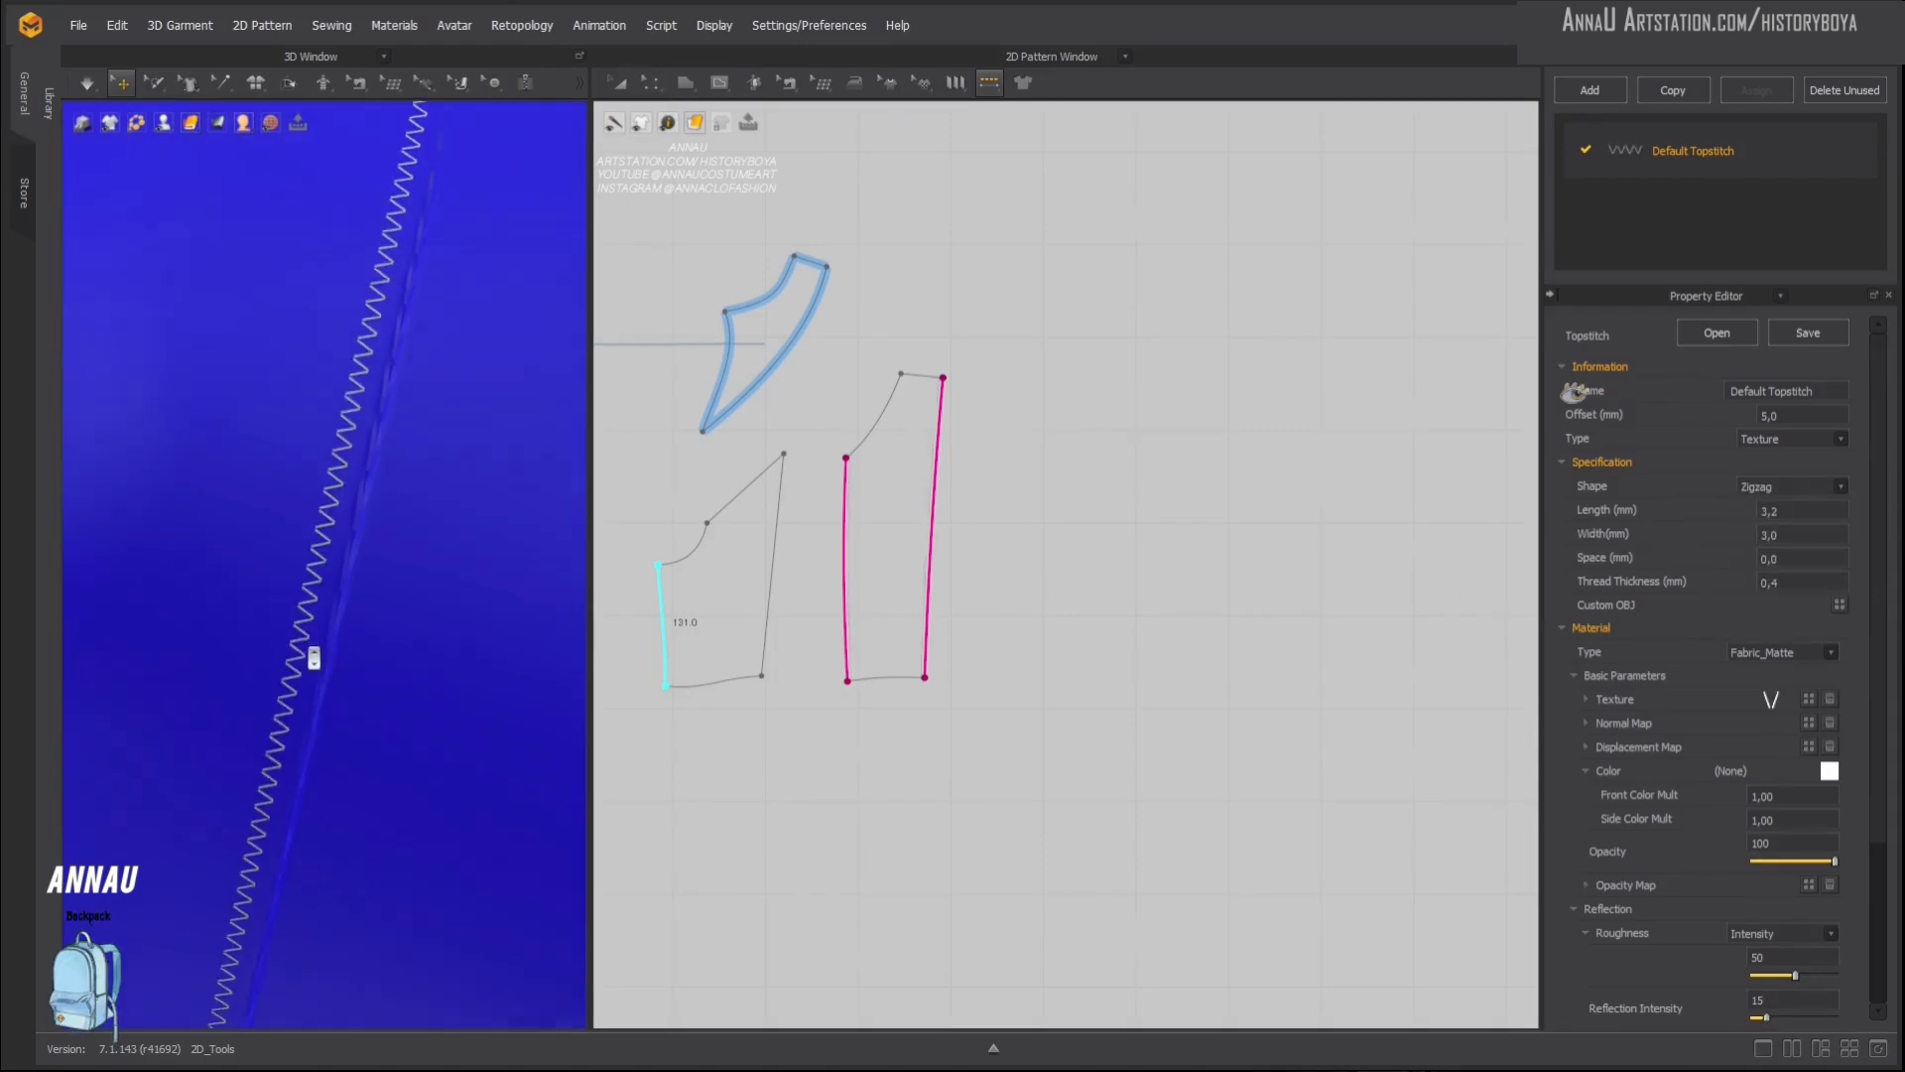
Step: Examine the zigzag topstitches on the back of the blue top from different distances and angles
scroll(302, 663, down, 10)
scroll(290, 672, up, 3)
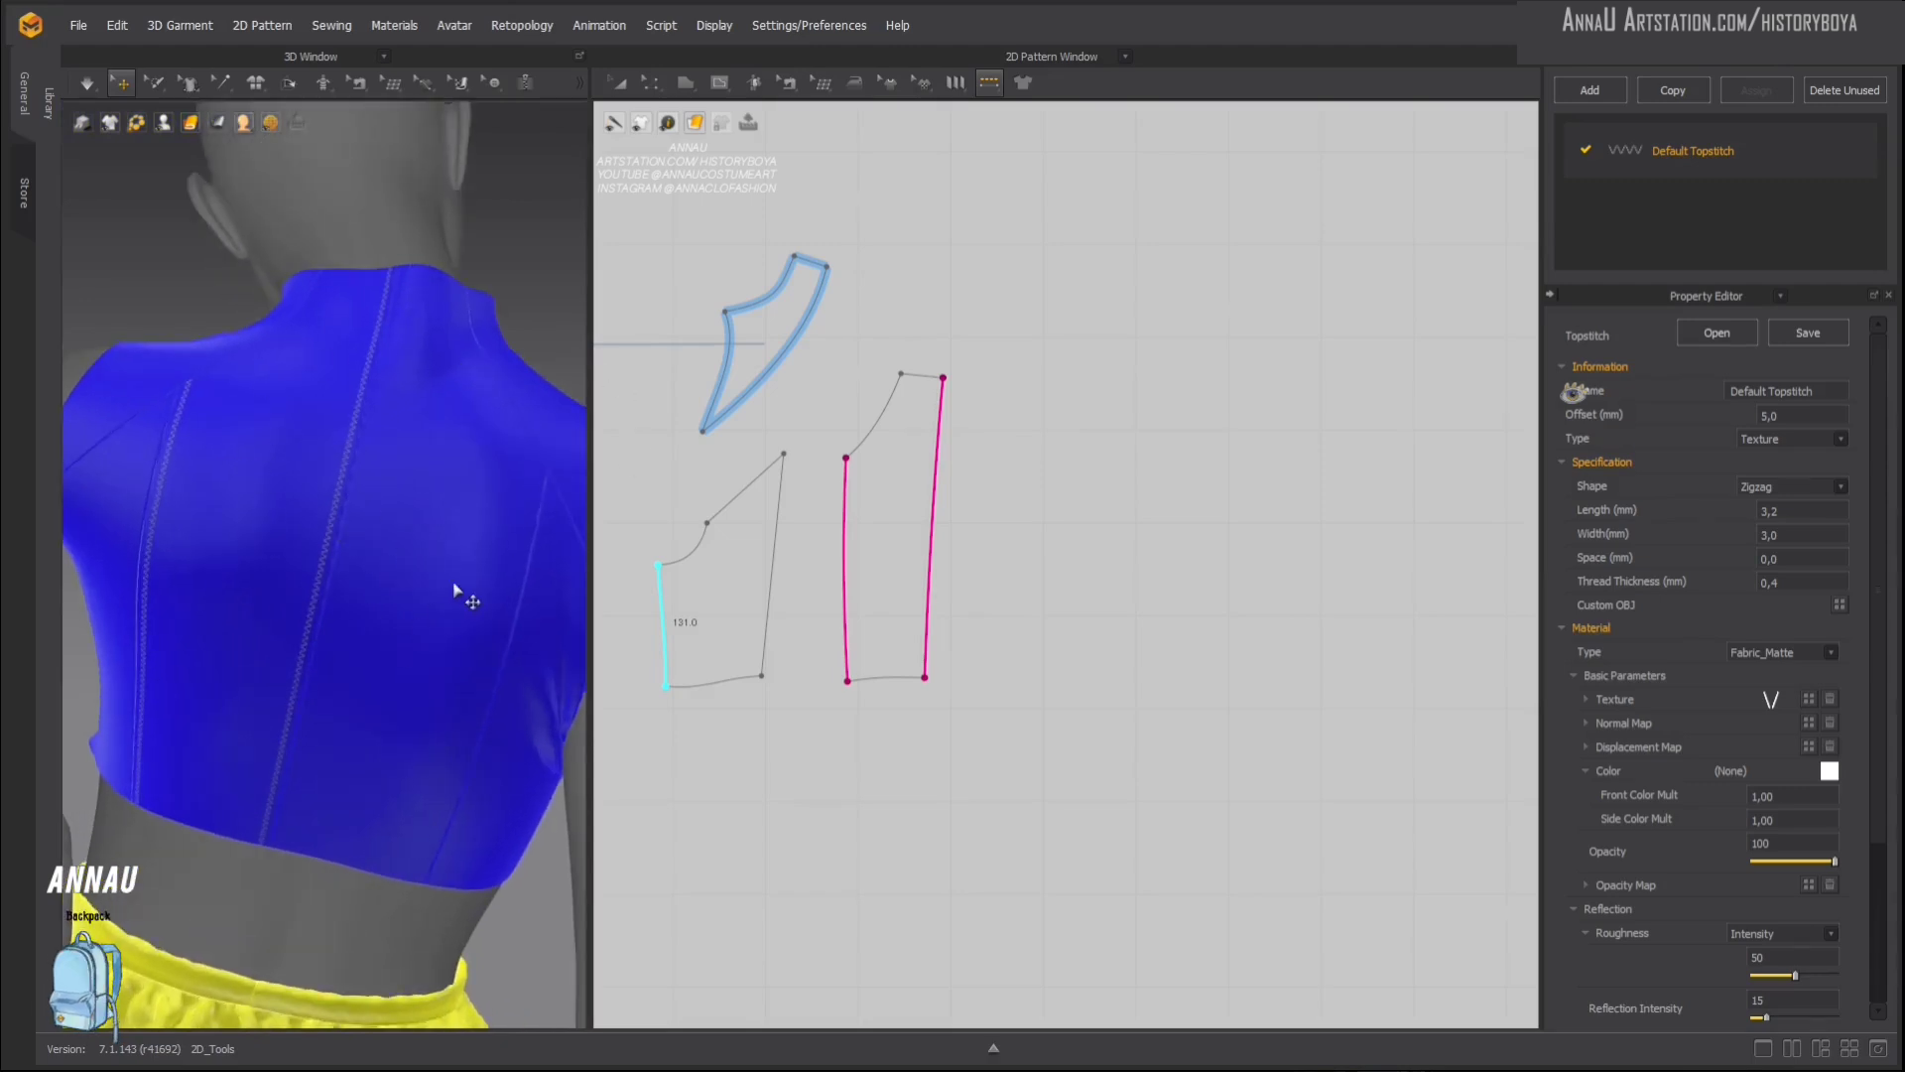
scroll(426, 588, up, 2)
scroll(416, 606, down, 6)
scroll(242, 629, up, 2)
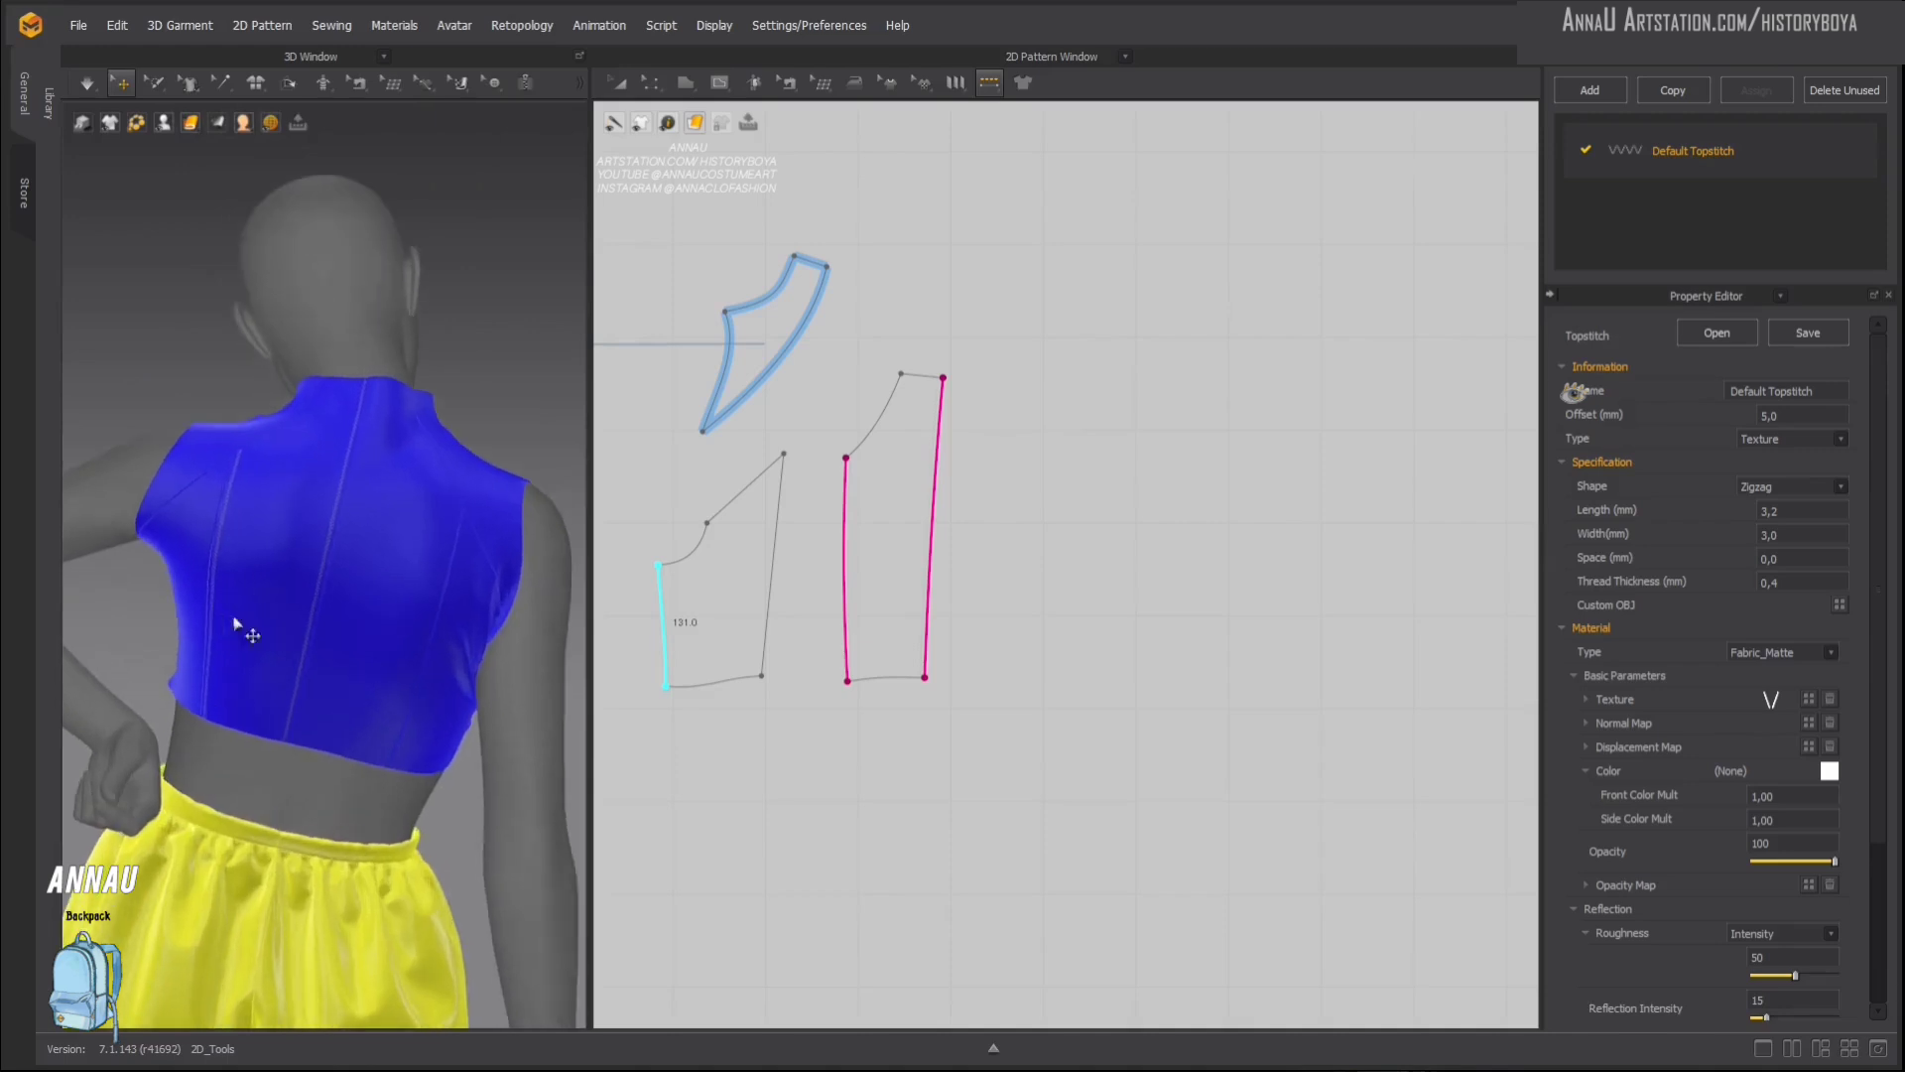
right_drag(265, 605, 369, 635)
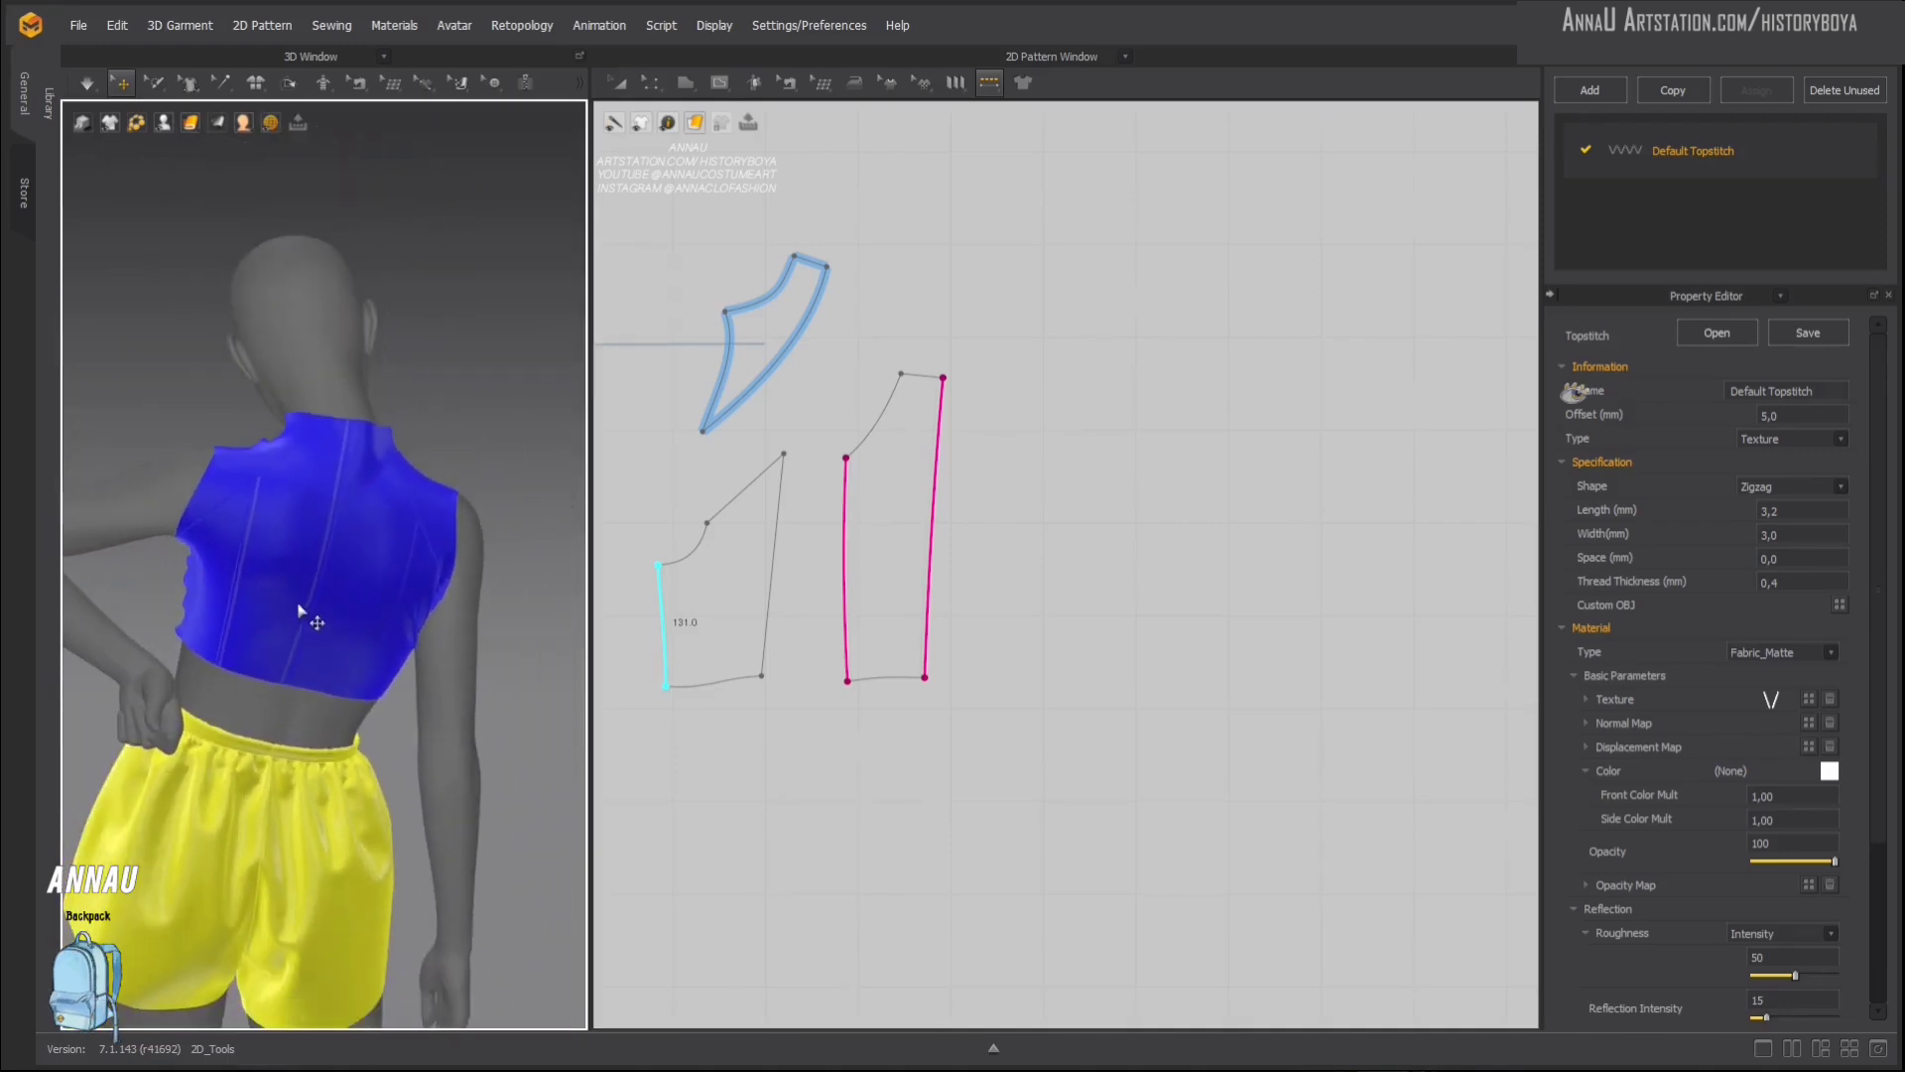
scroll(306, 609, up, 2)
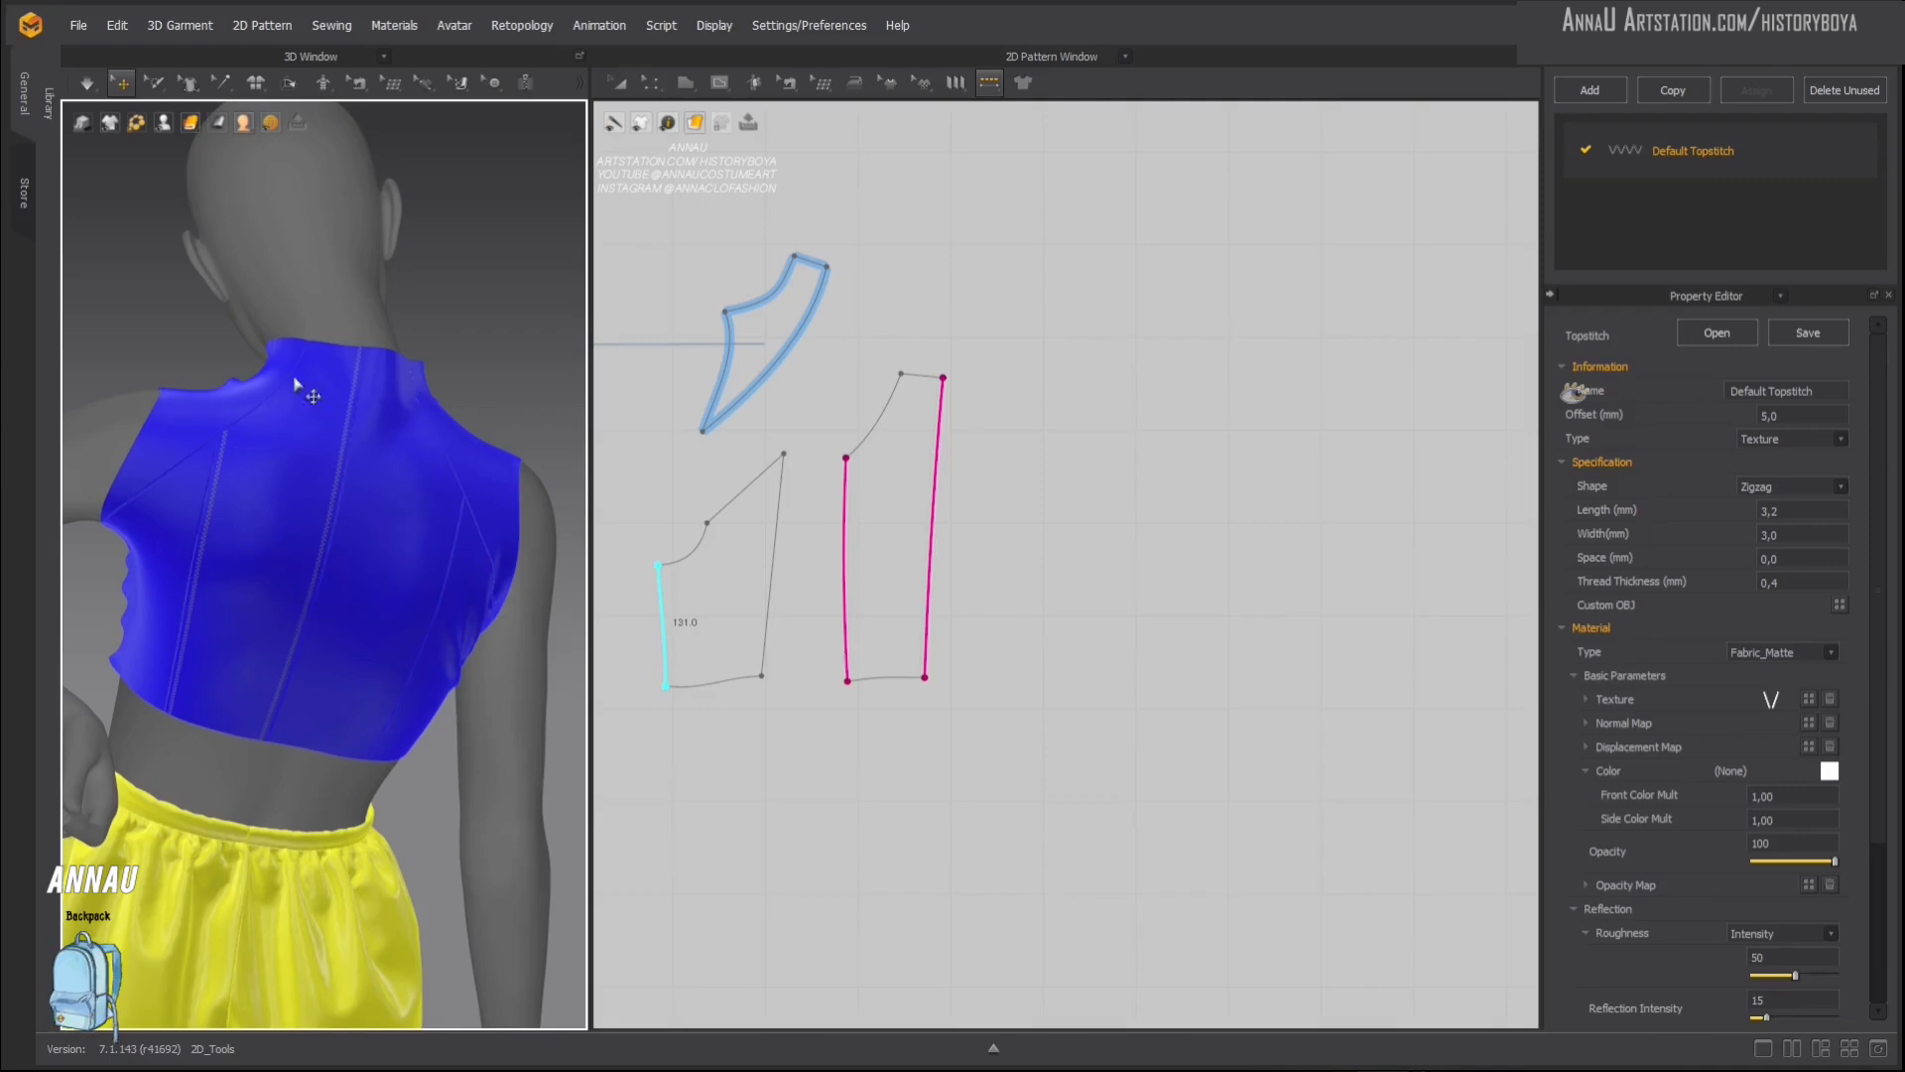
scroll(332, 587, up, 2)
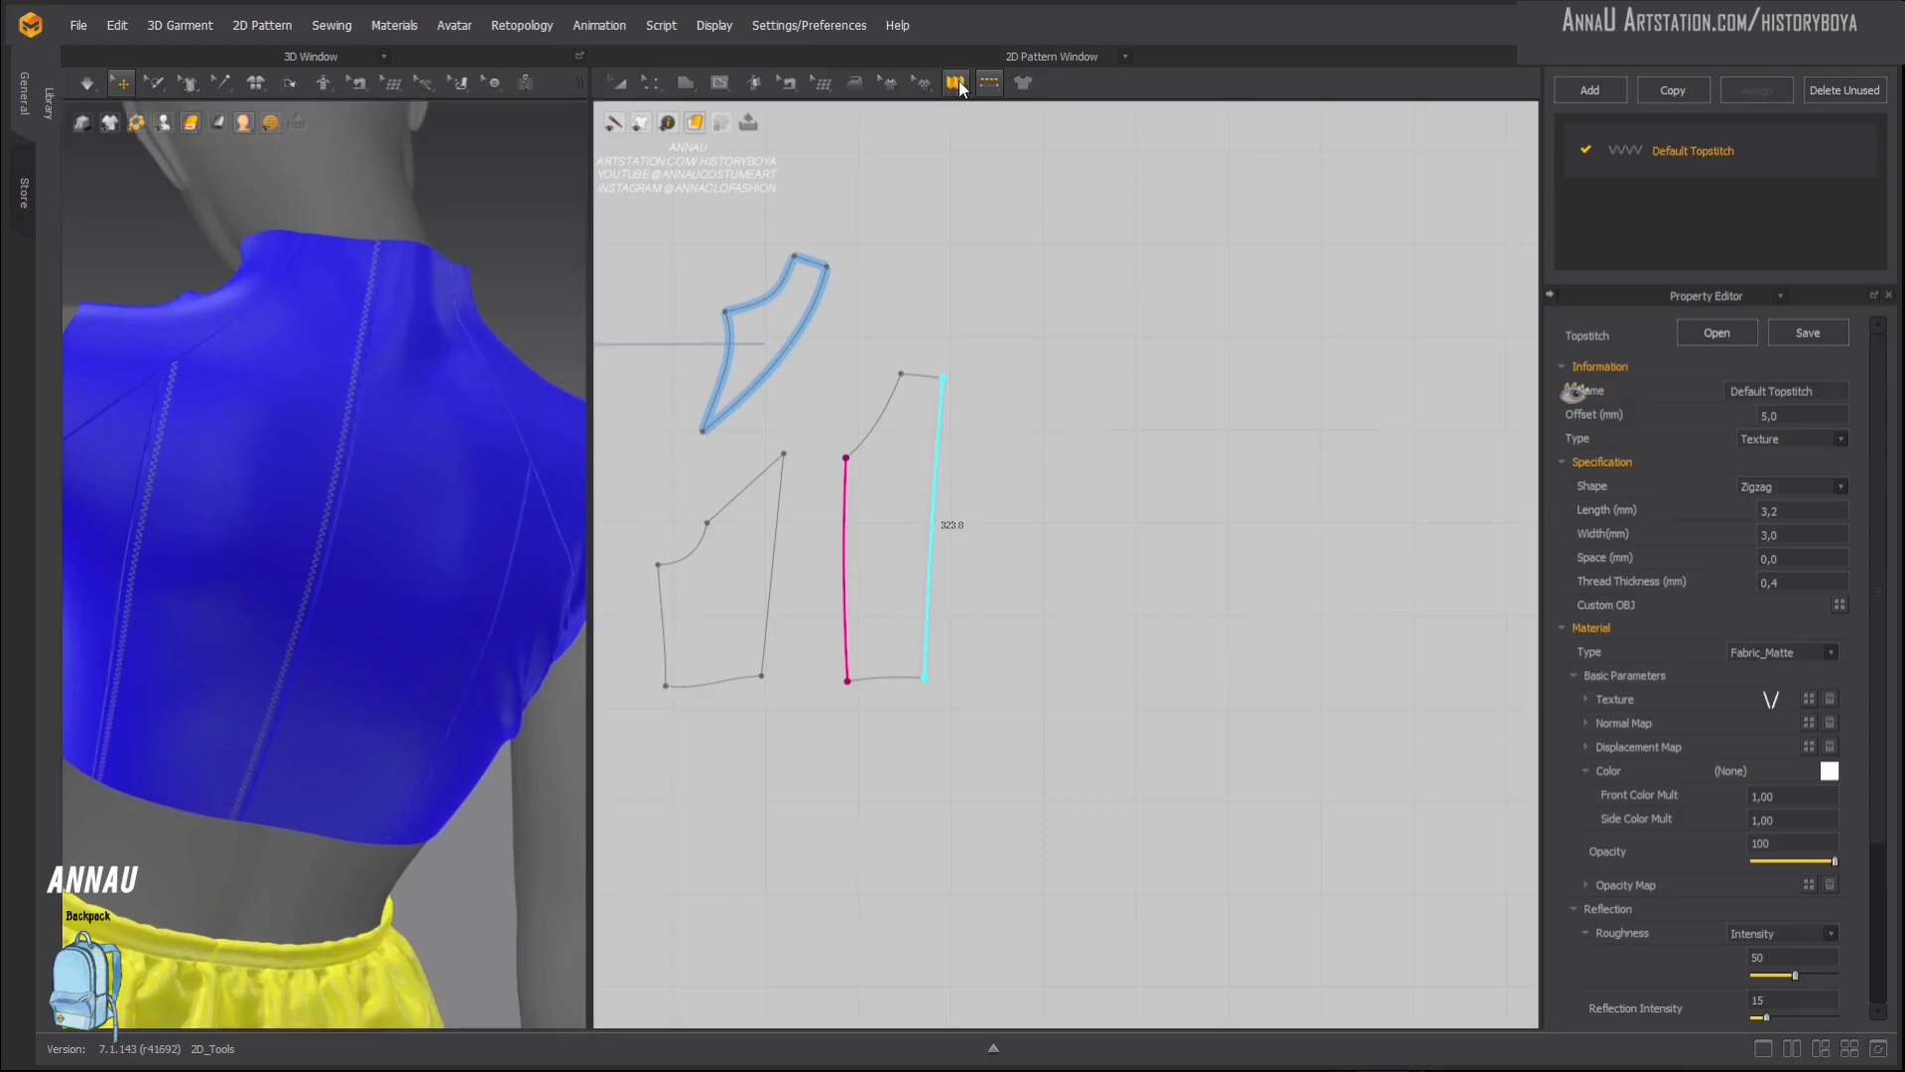
Step: Delete the topstitch on the back panel's 241 mm side edge with Edit Topstitch, and check the remaining zigzag line up close
click(989, 86)
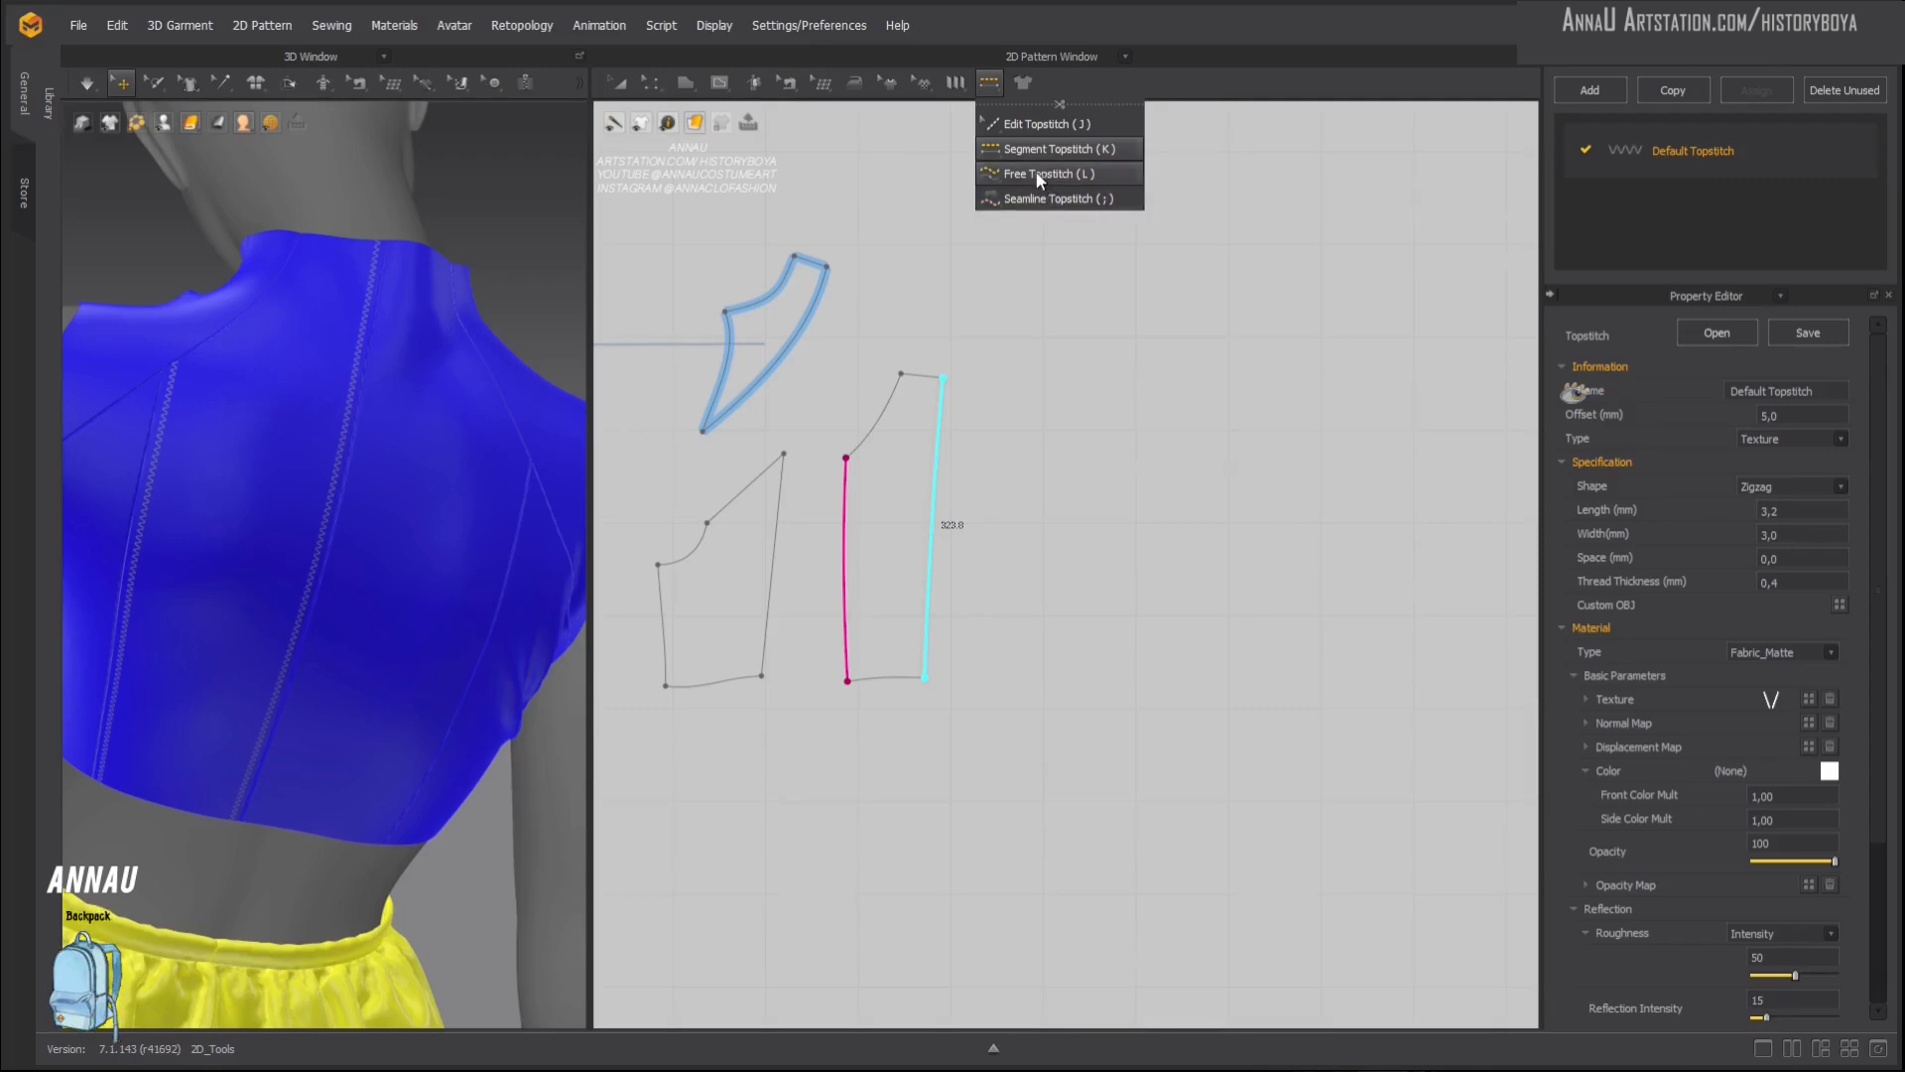
click(984, 83)
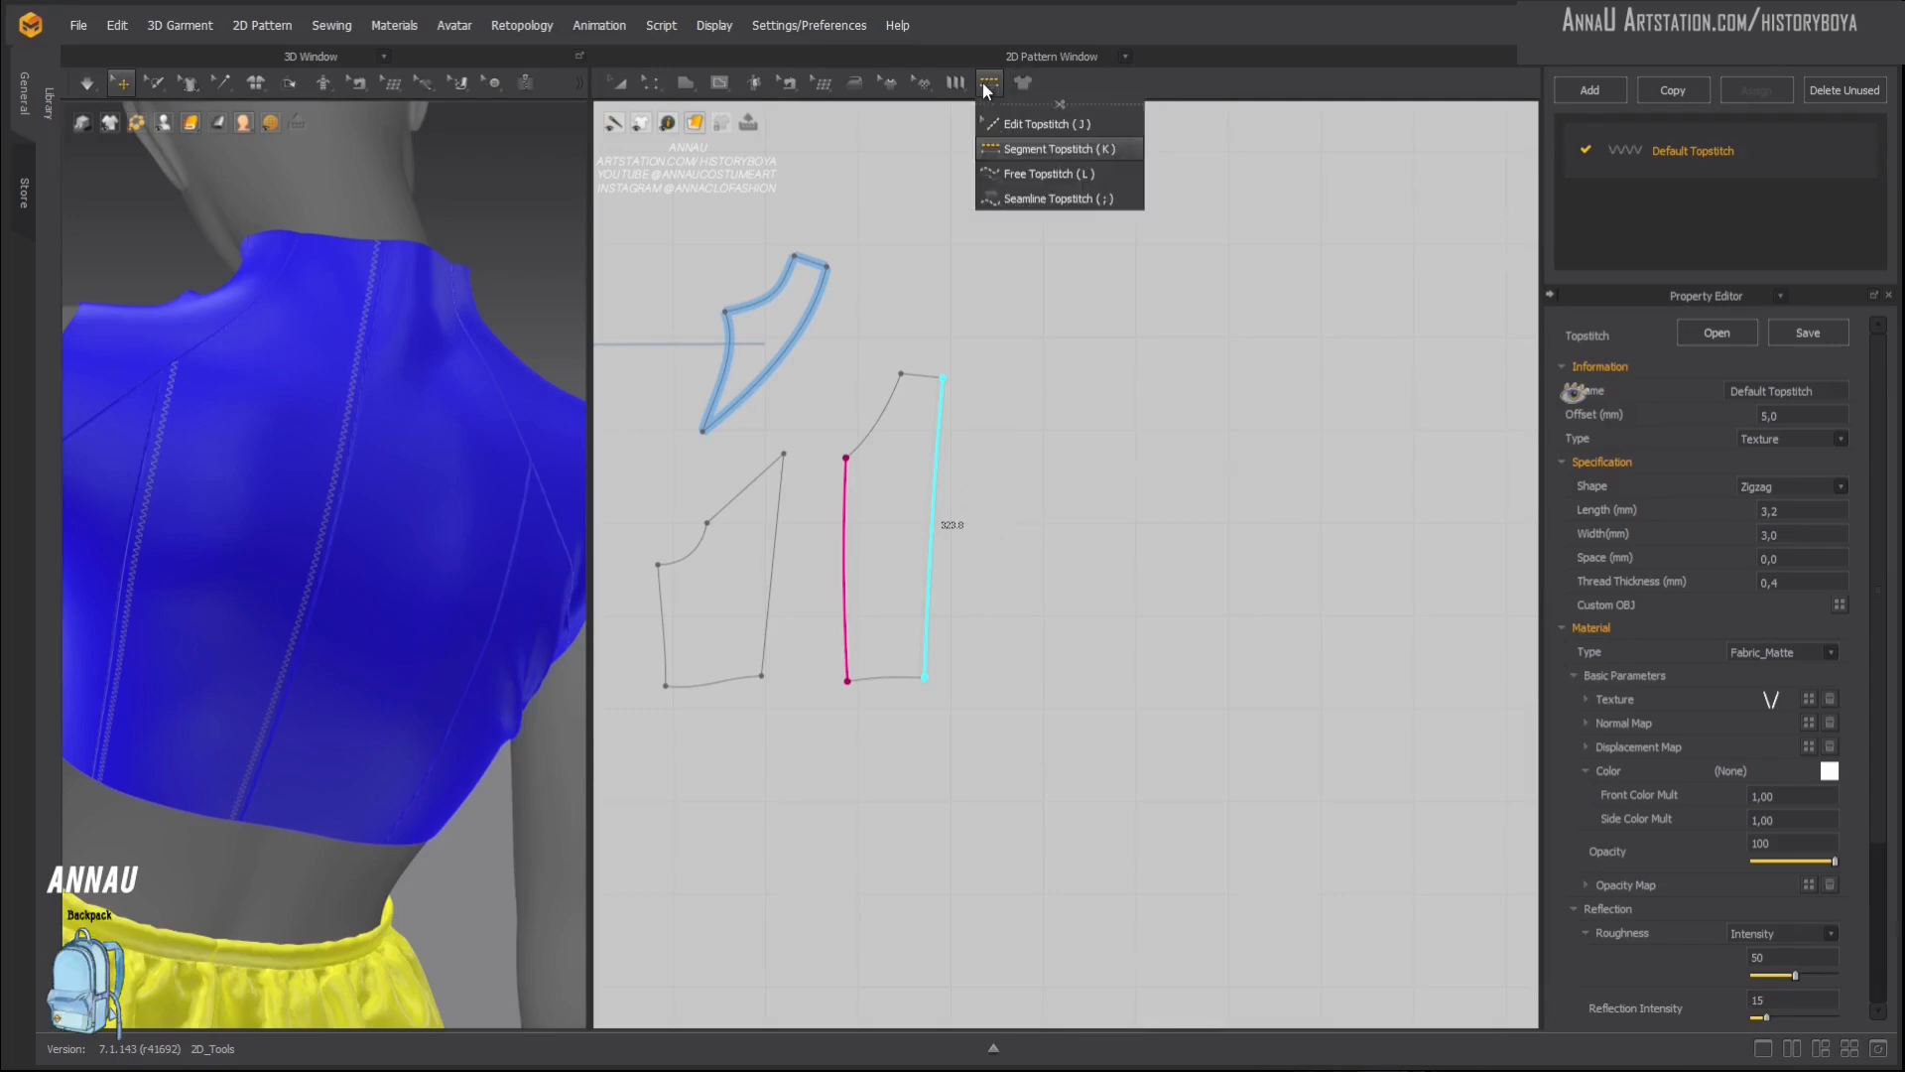
click(1052, 125)
click(849, 574)
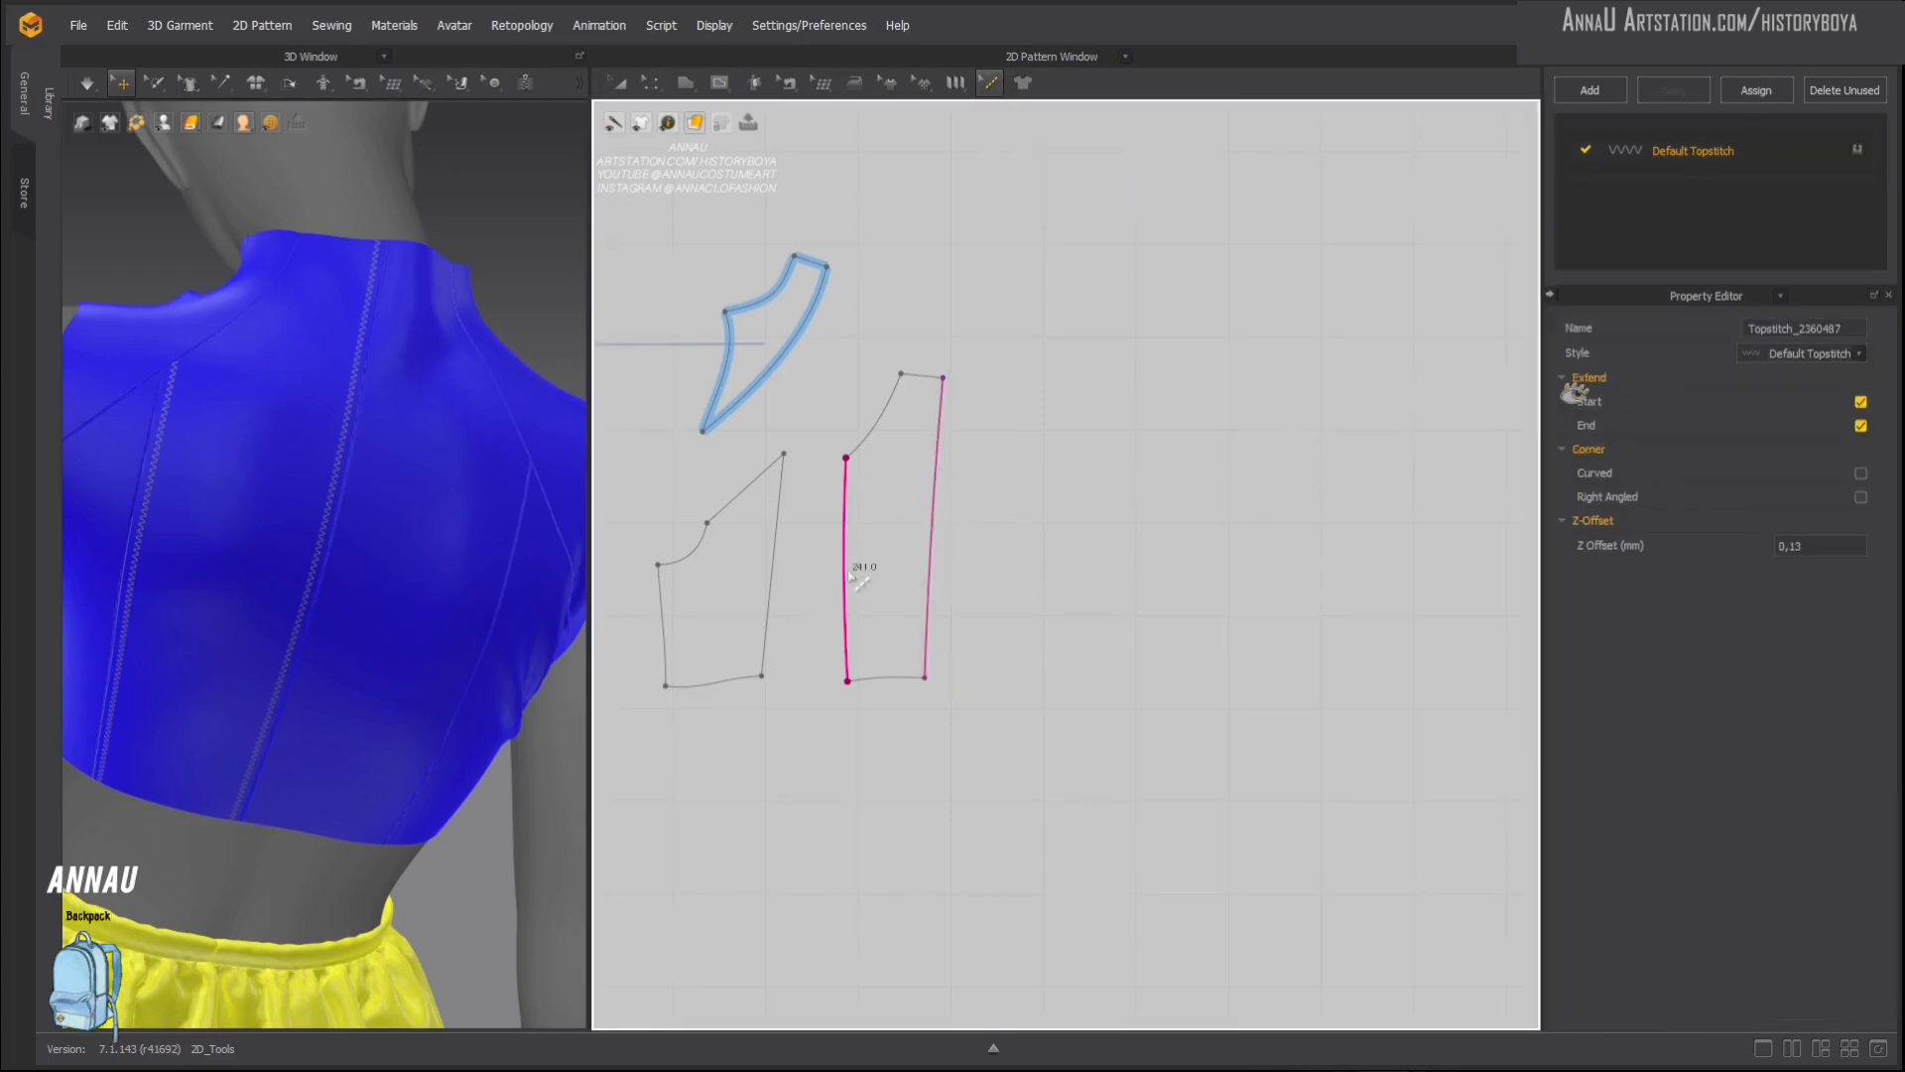
key(Delete)
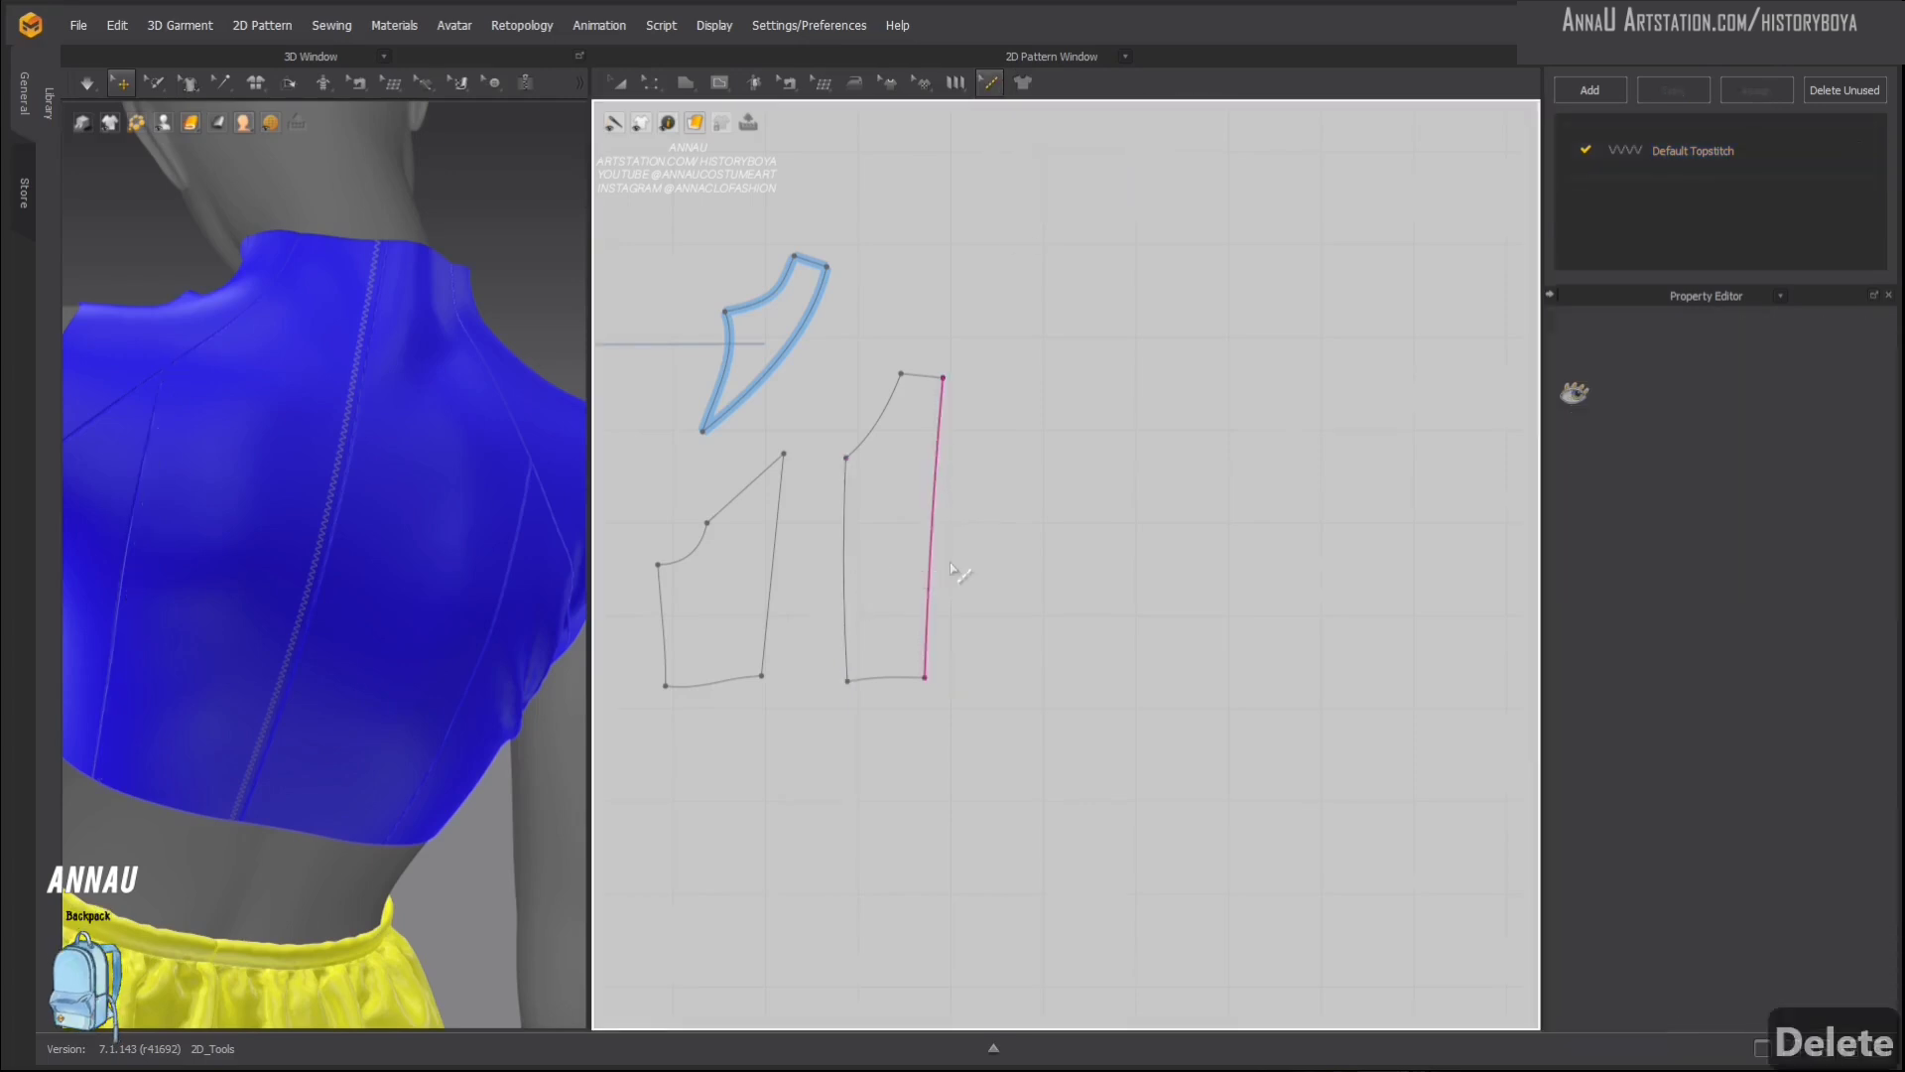
scroll(951, 567, up, 5)
scroll(911, 552, up, 3)
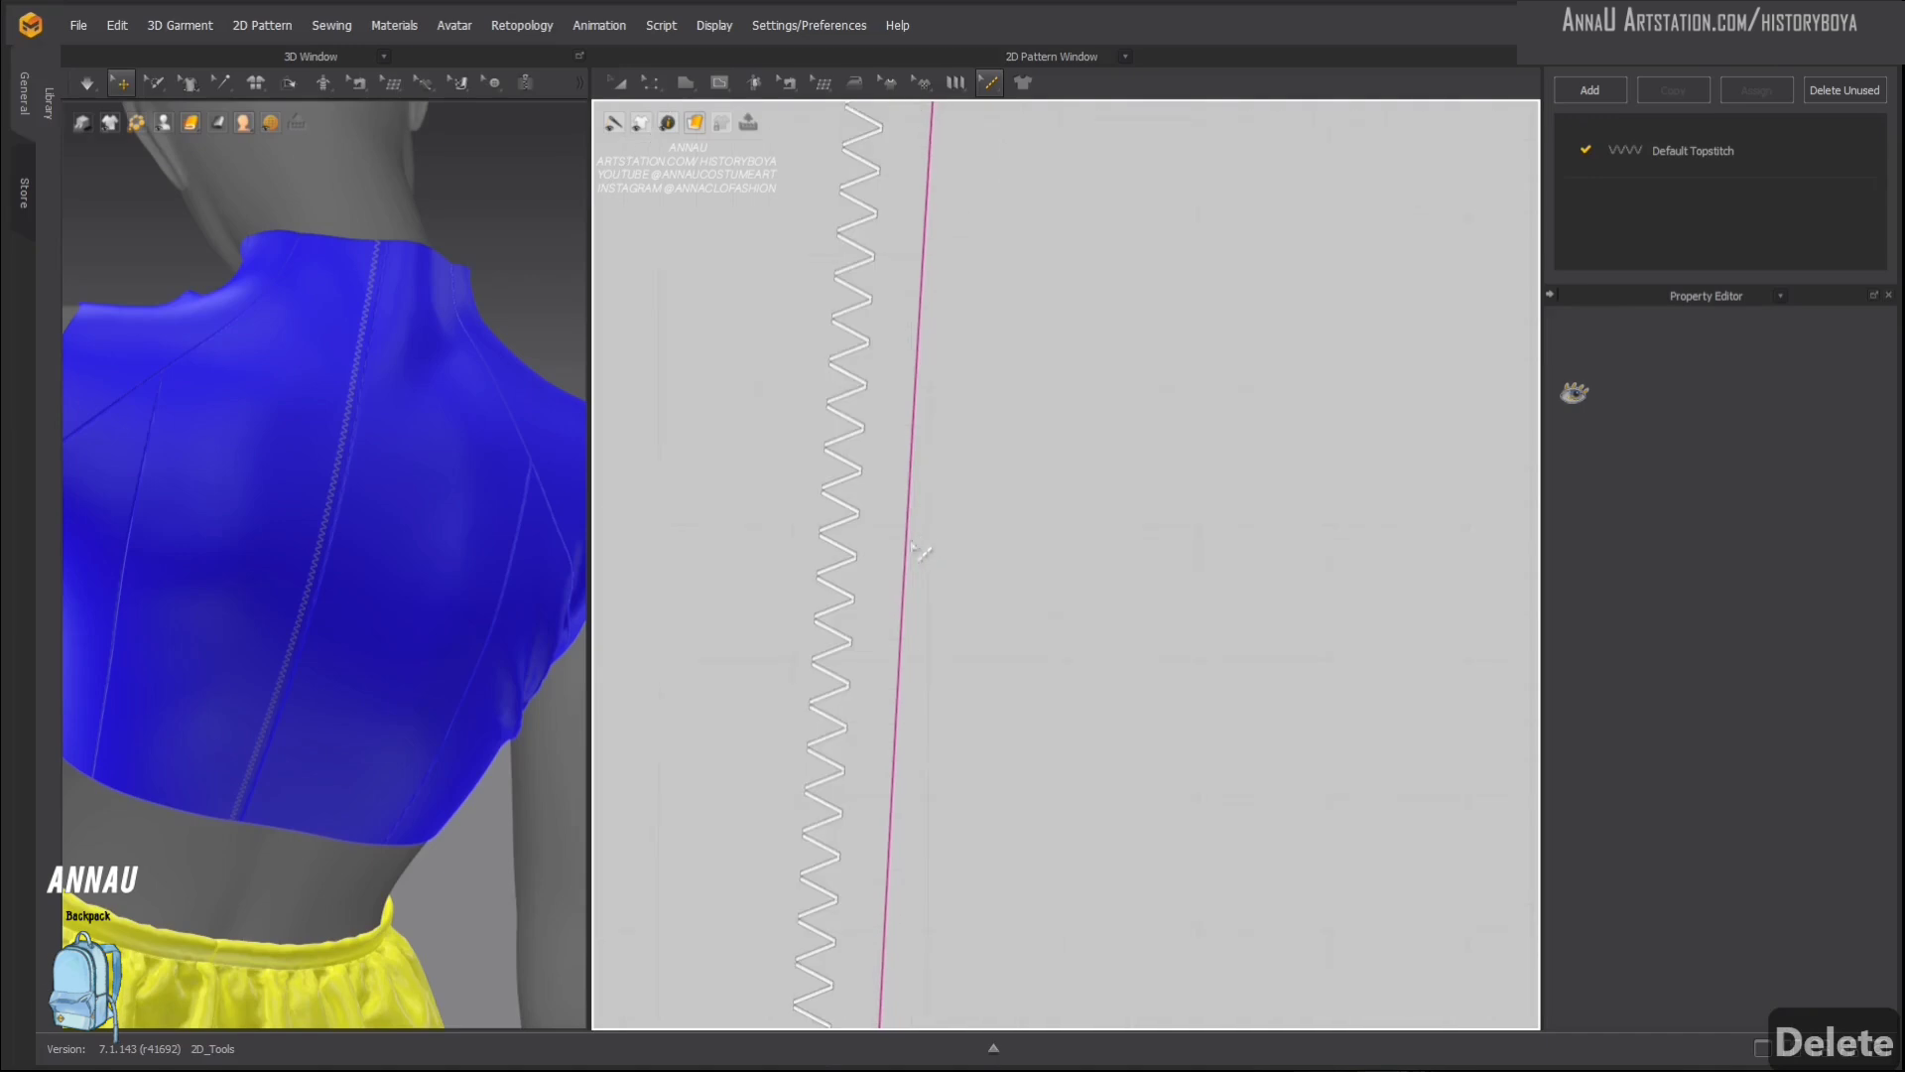
Step: Delete the remaining zigzag topstitch along the back panel's center edge
scroll(925, 544, down, 5)
scroll(927, 557, up, 4)
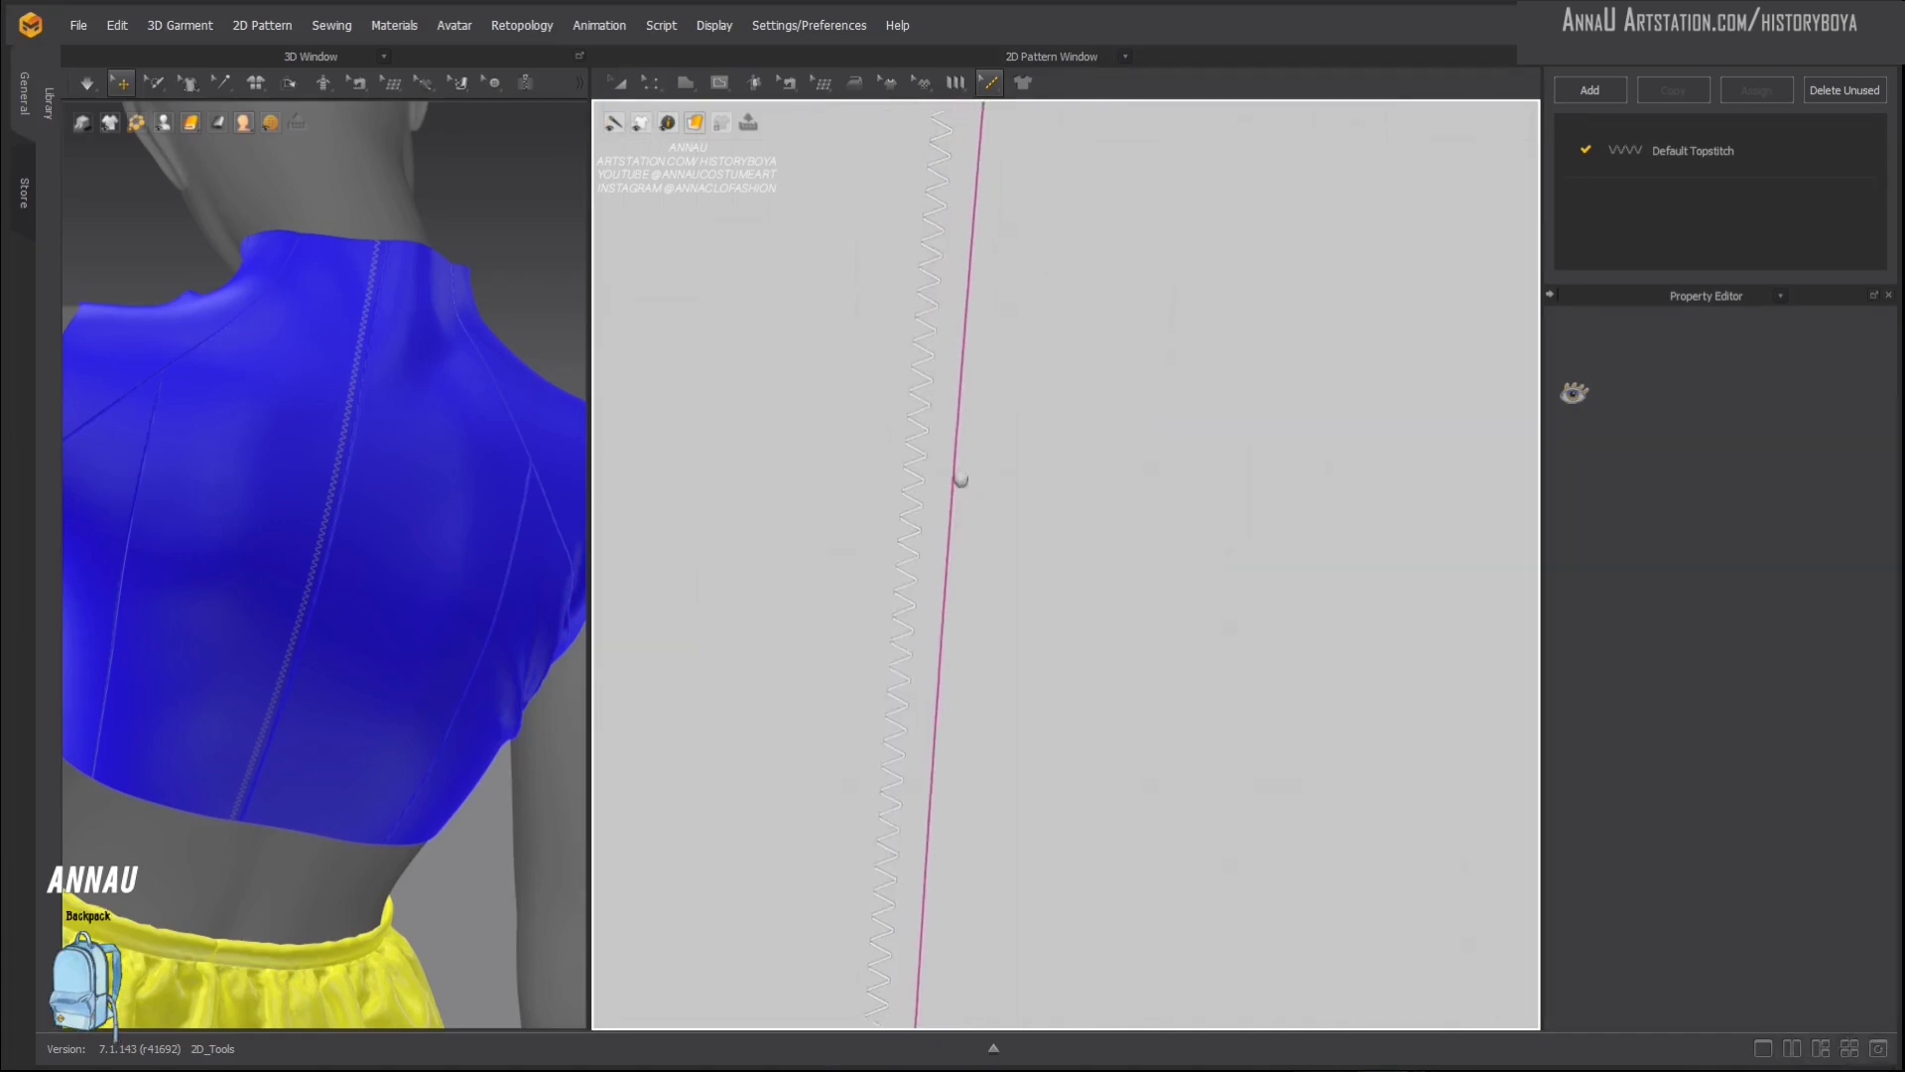
scroll(955, 246, up, 2)
scroll(938, 447, down, 4)
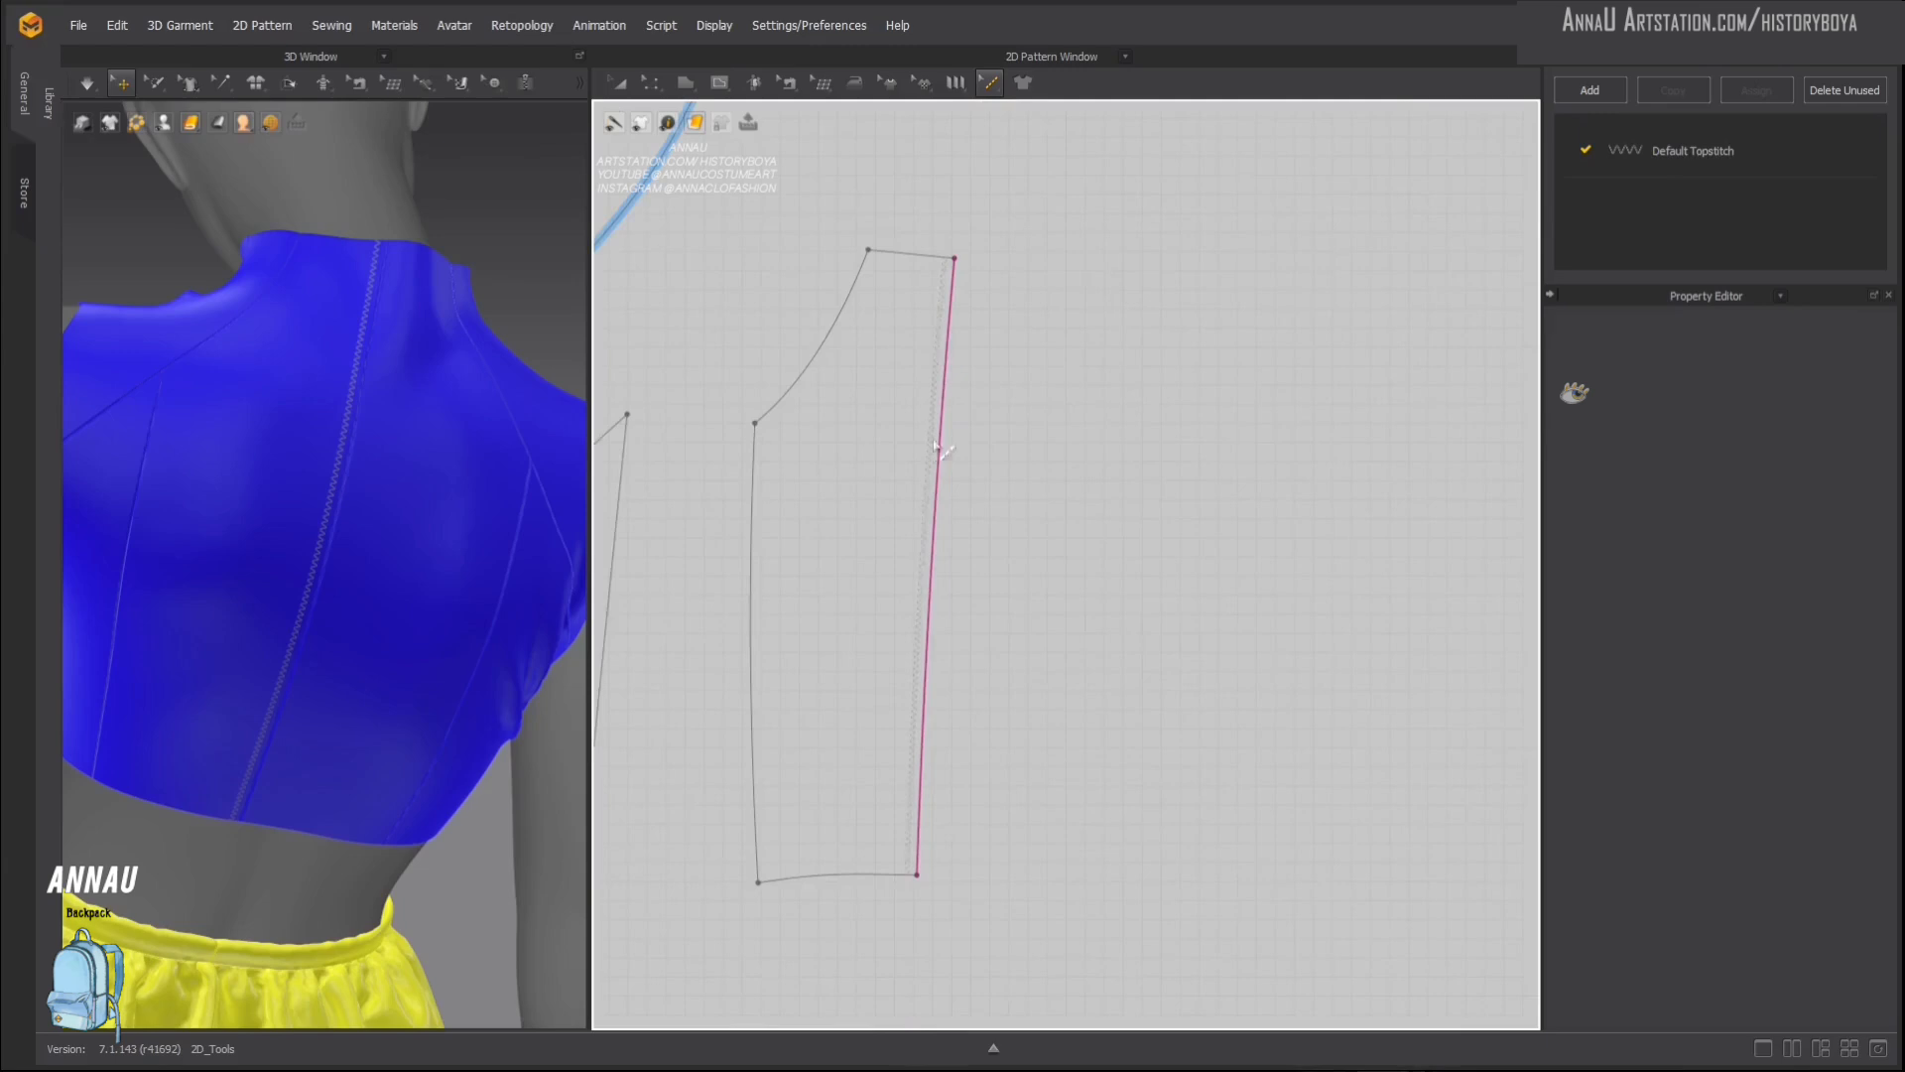
click(954, 574)
key(Delete)
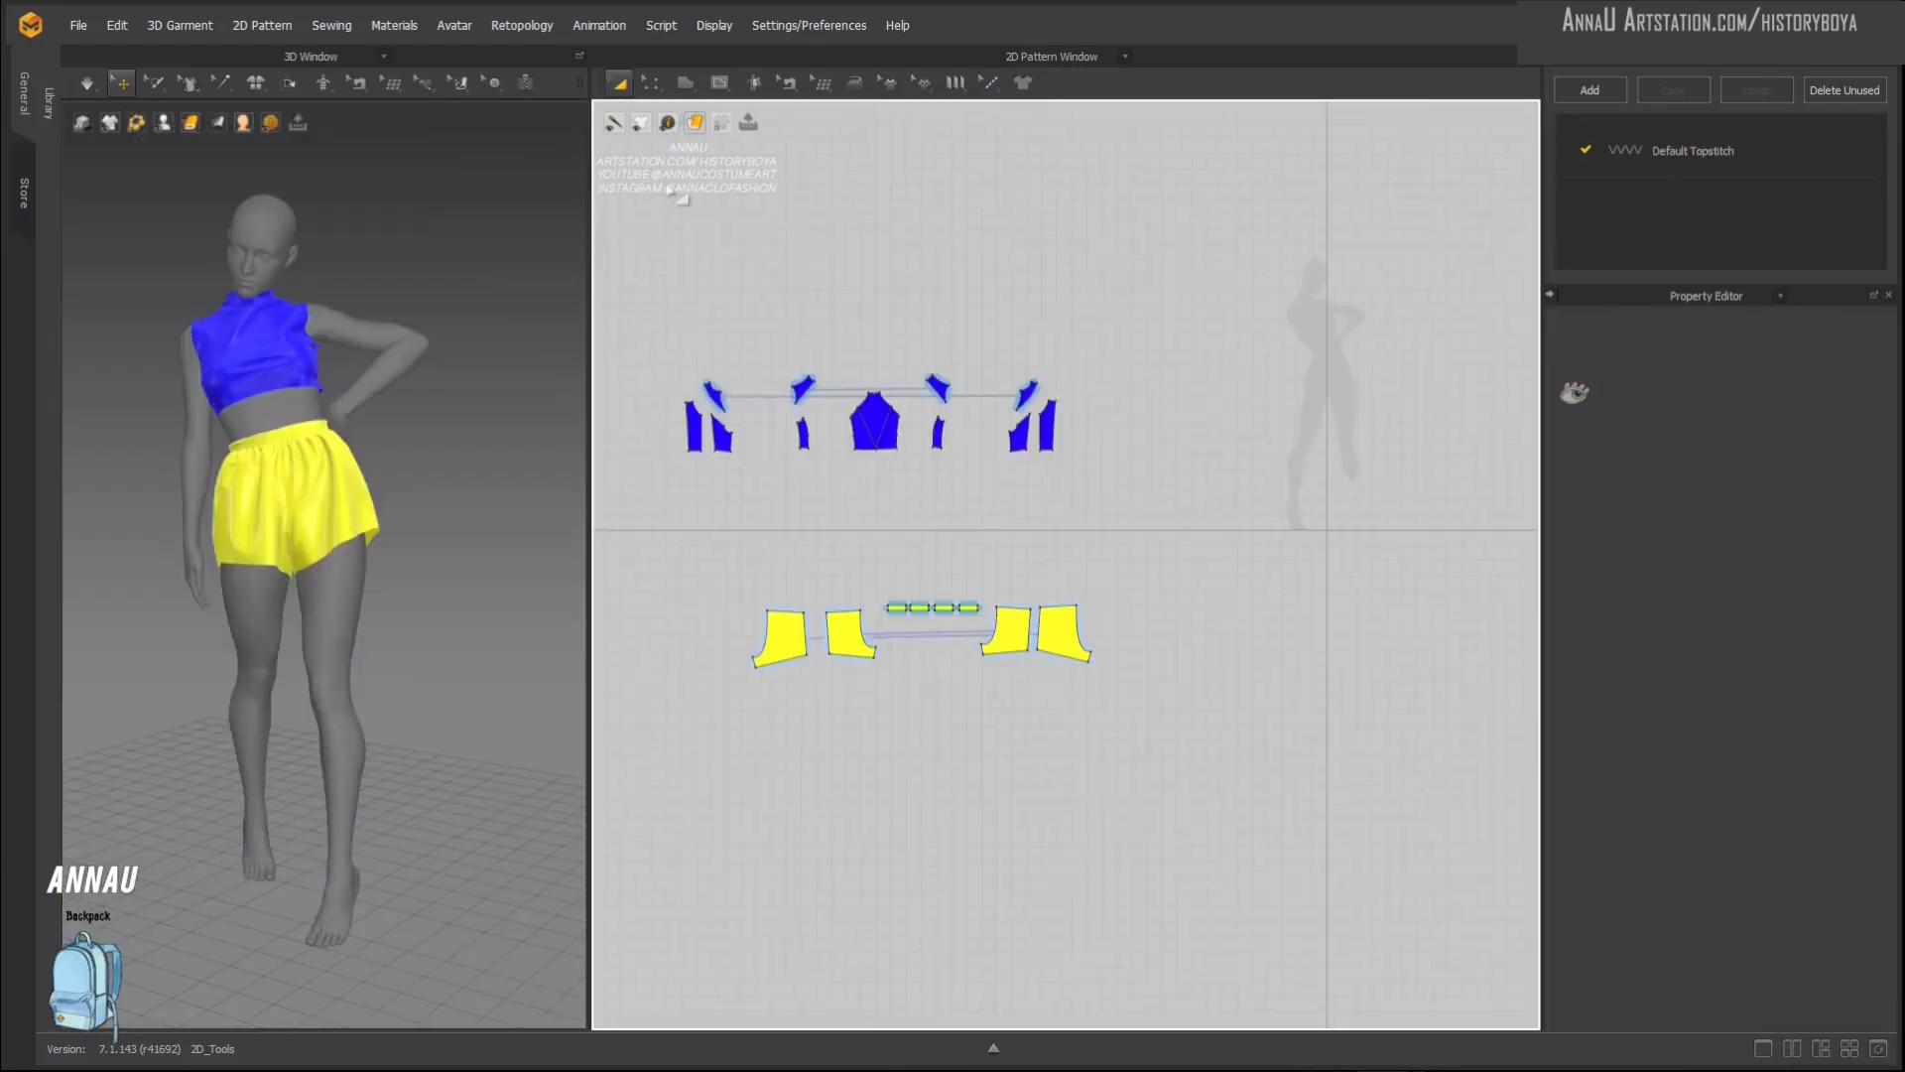
Step: Show the 2D sewing lines on the patterns, inspect the seam marks, and hide them again
middle_drag(670, 189, 846, 392)
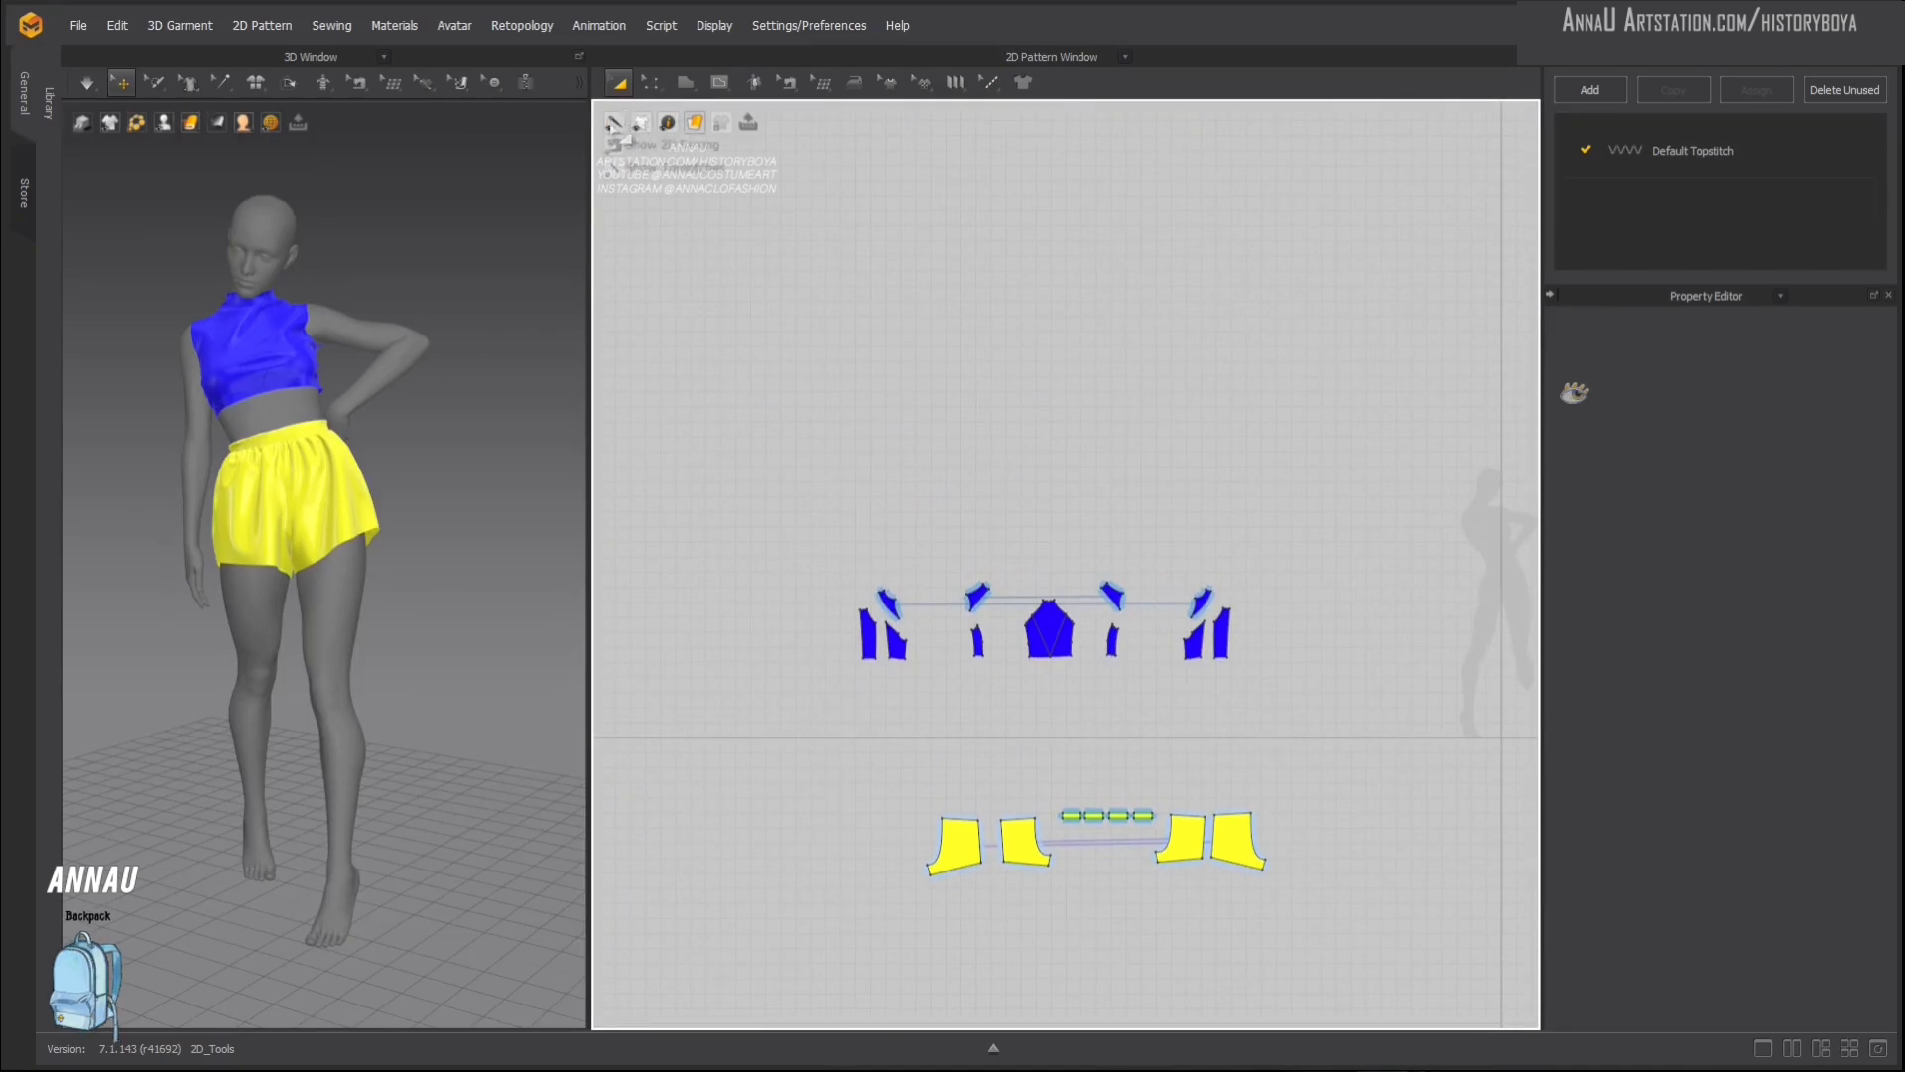
scroll(906, 582, up, 8)
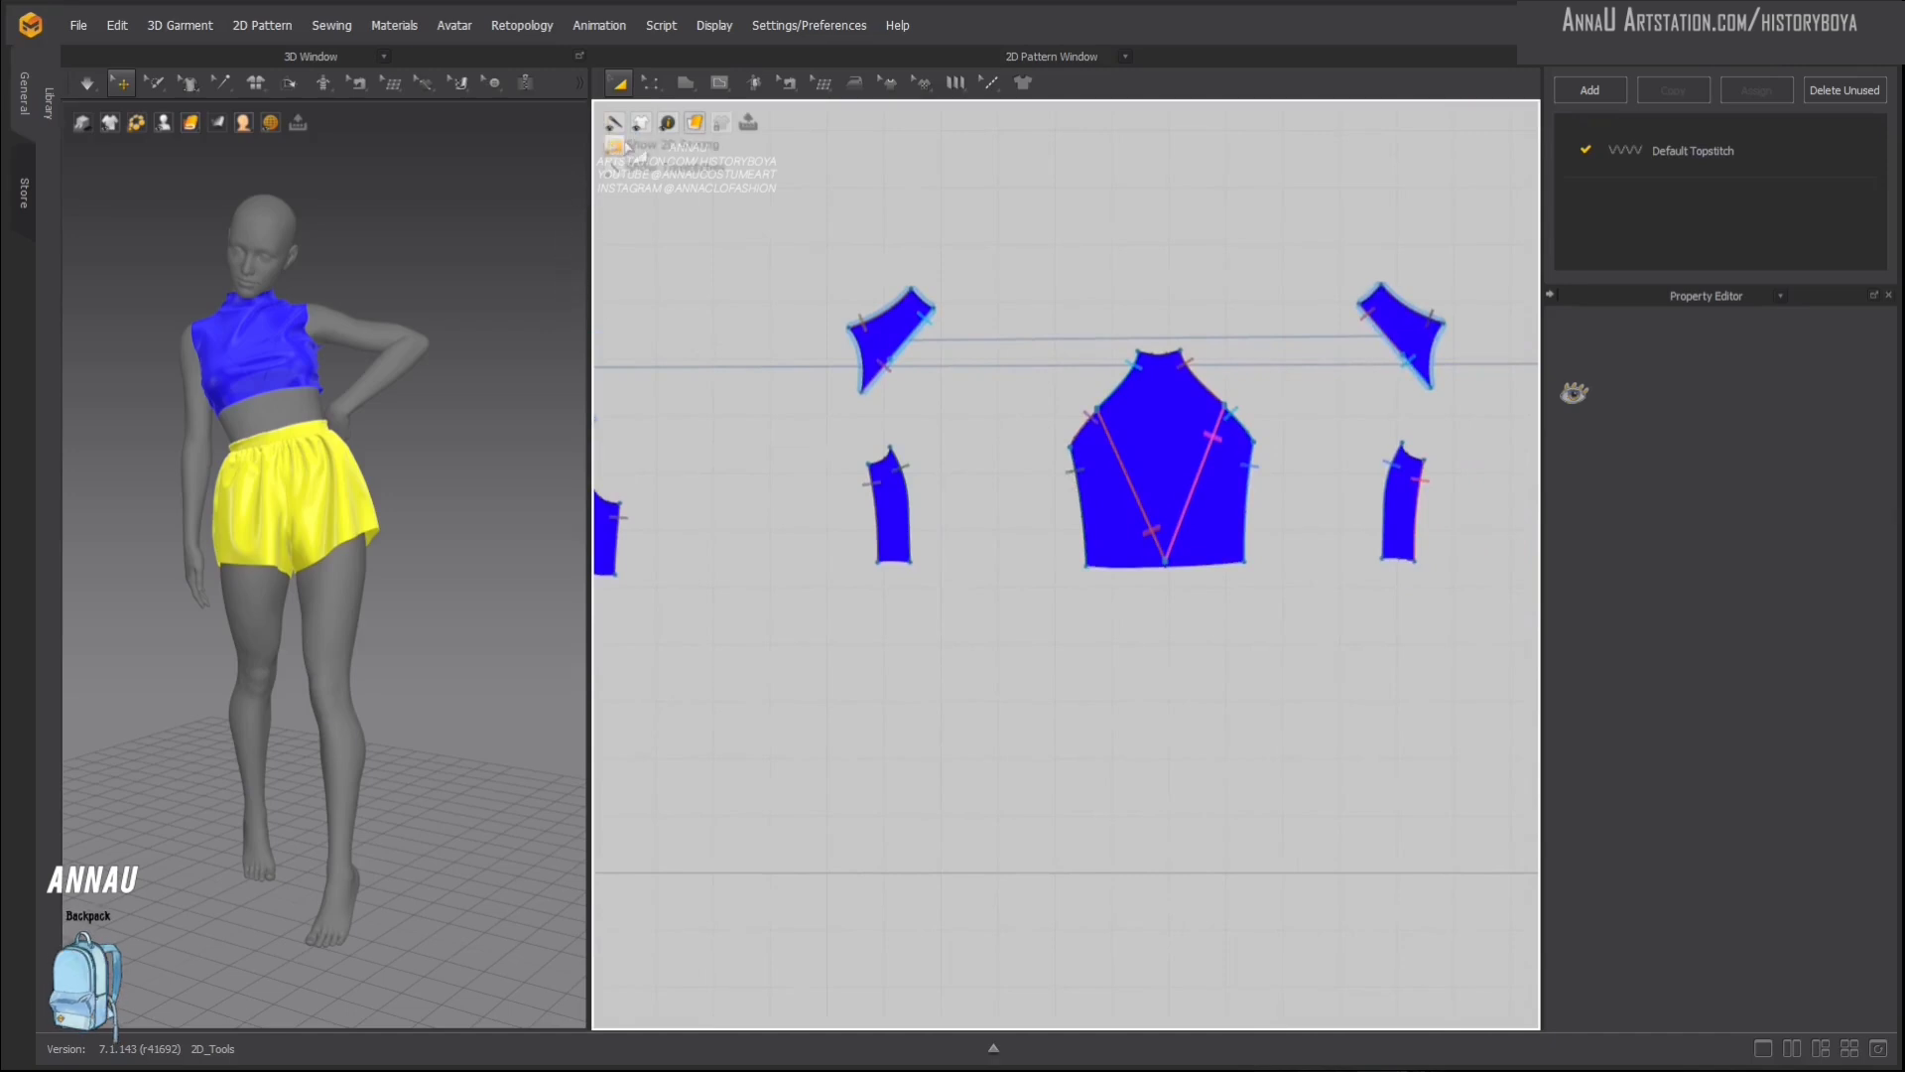
scroll(1051, 459, down, 8)
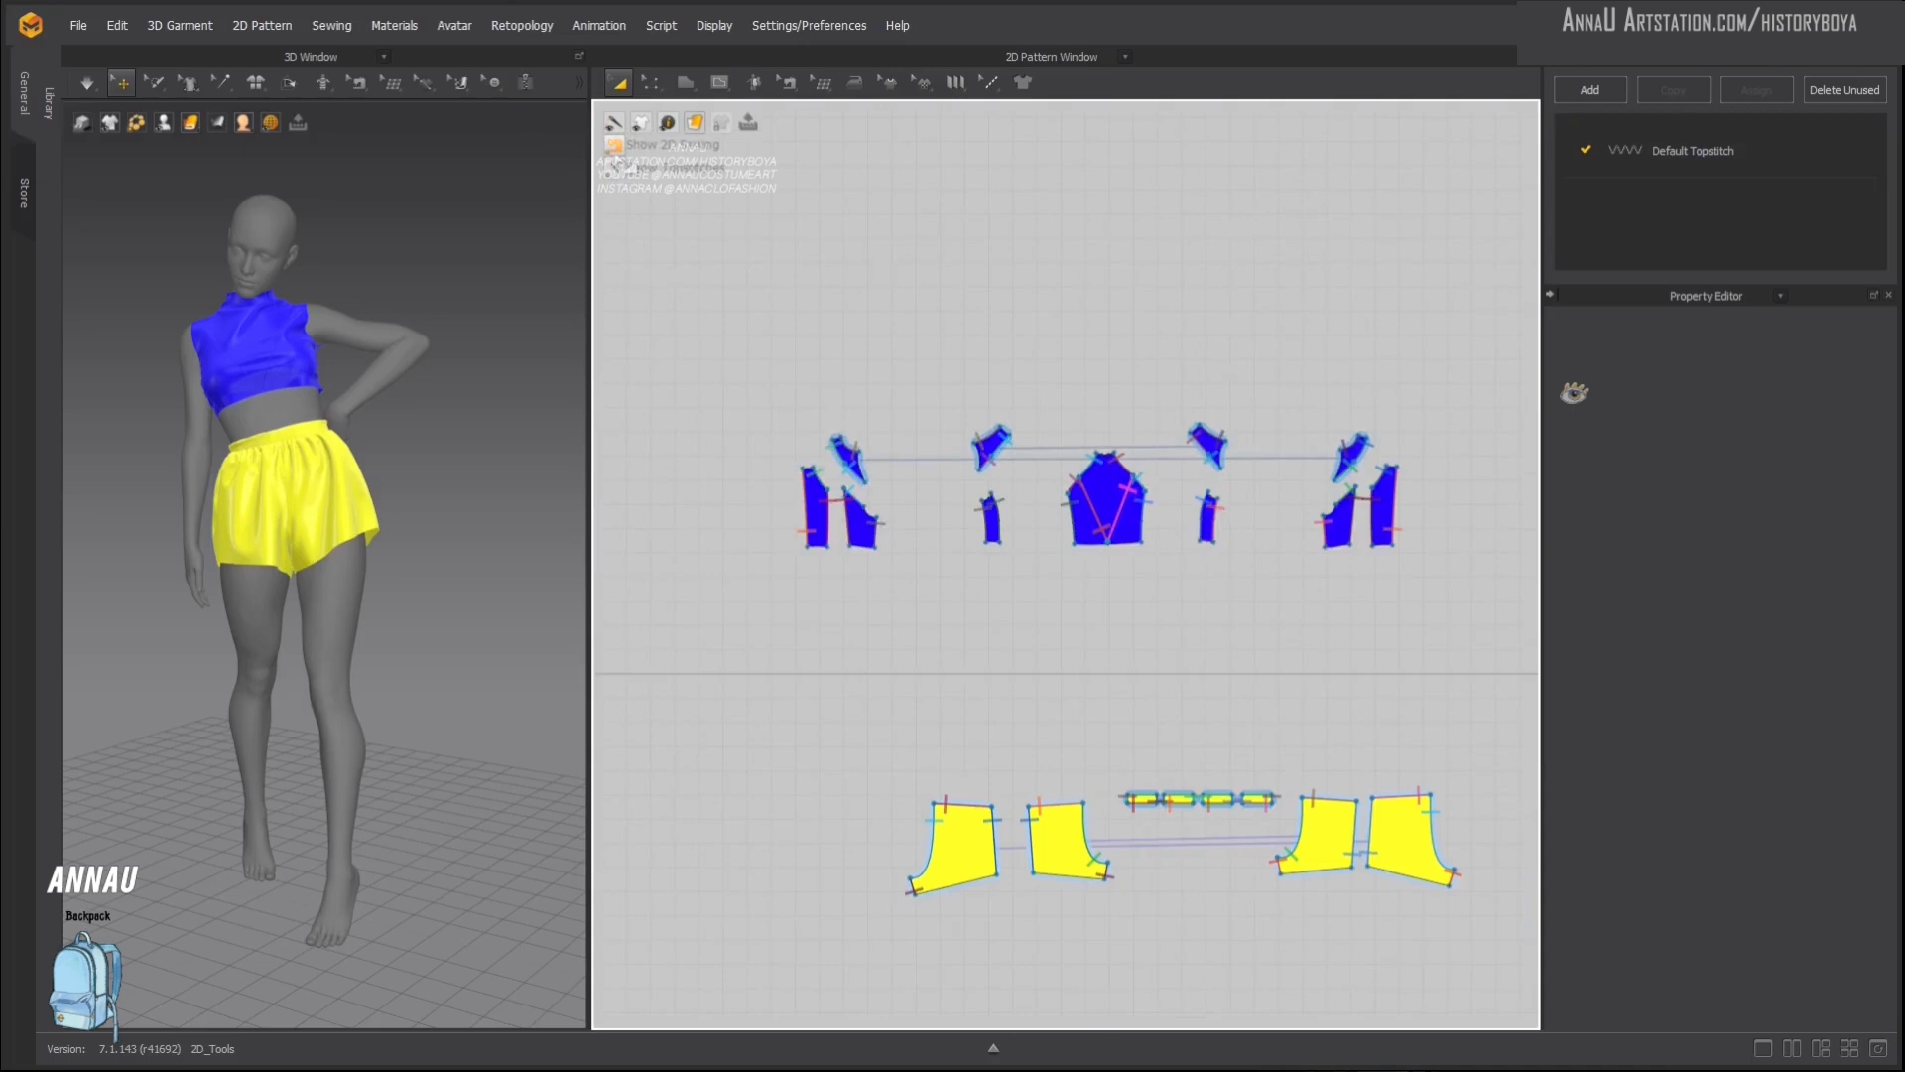
click(626, 145)
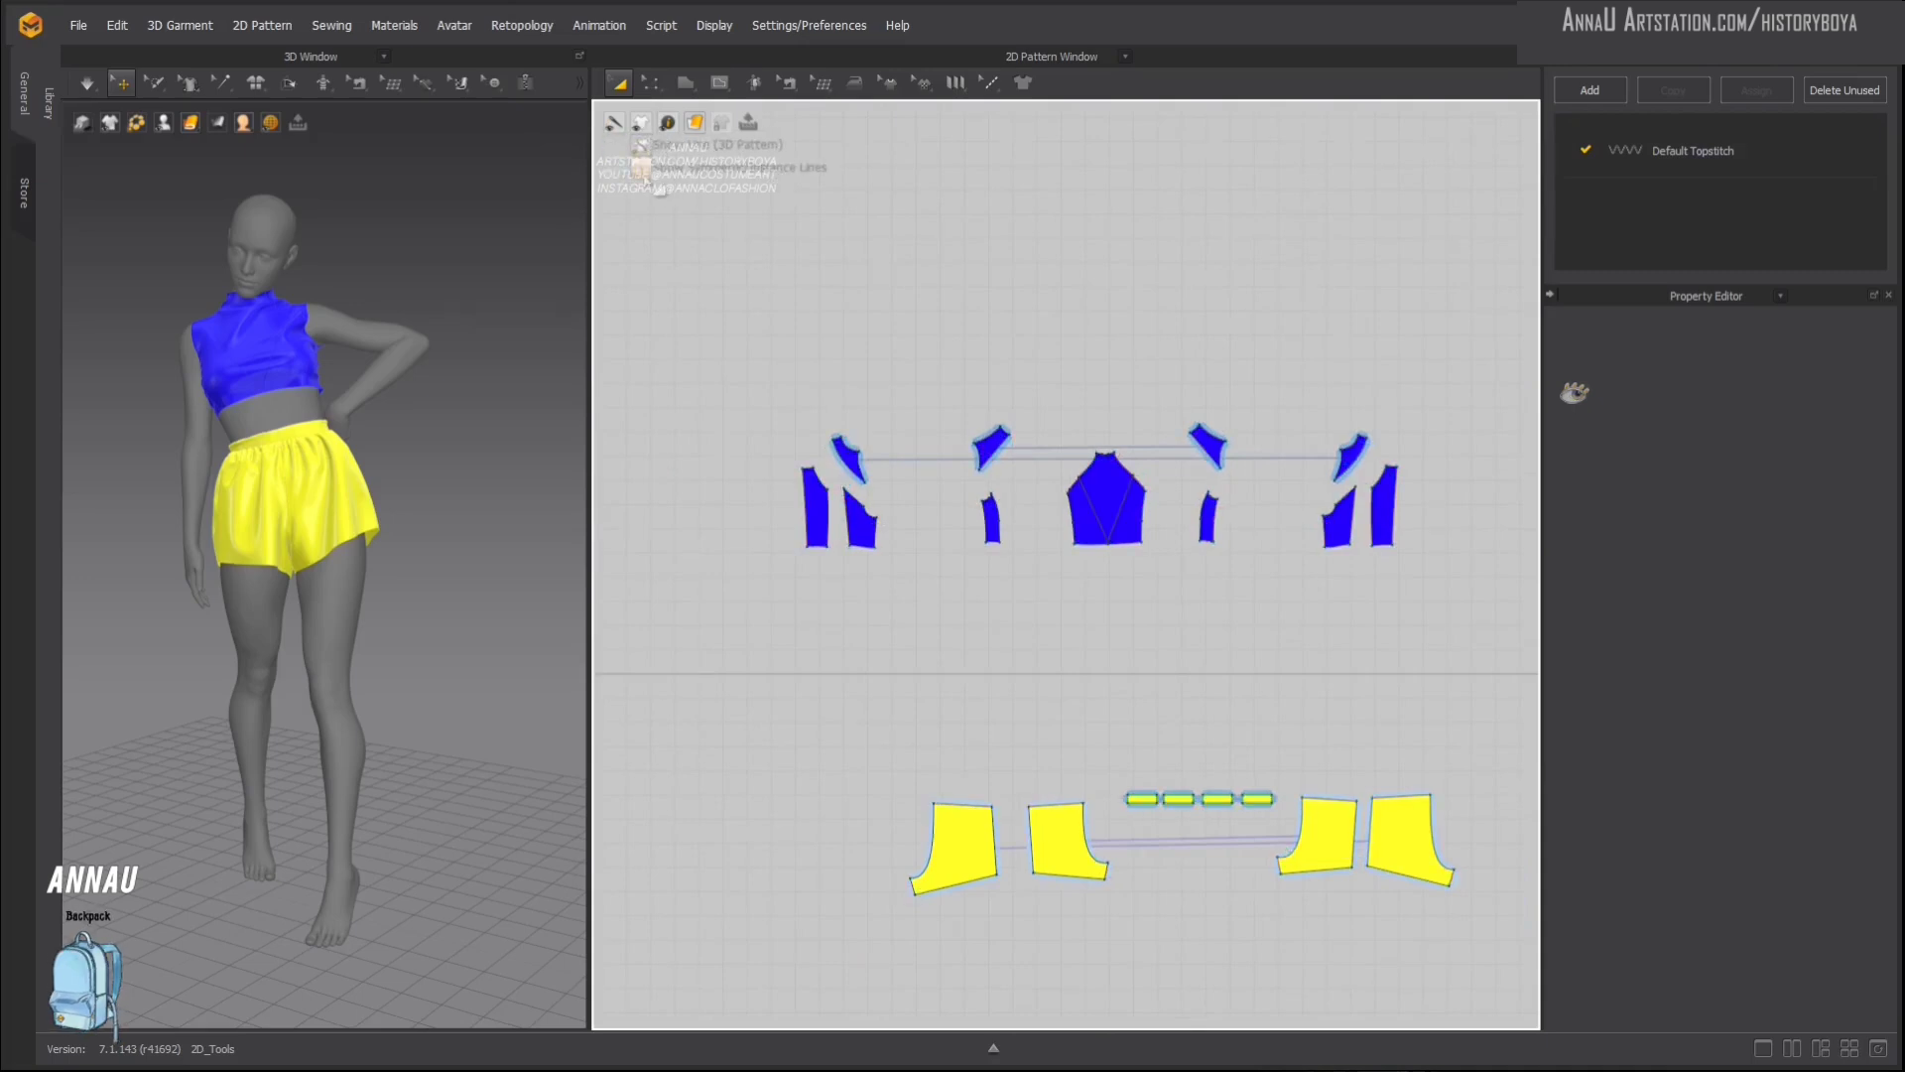
Step: Hide the symmetric/instance lines and inspect the shorts pieces without the connecting lines
click(643, 169)
scroll(792, 477, down, 3)
scroll(770, 515, up, 3)
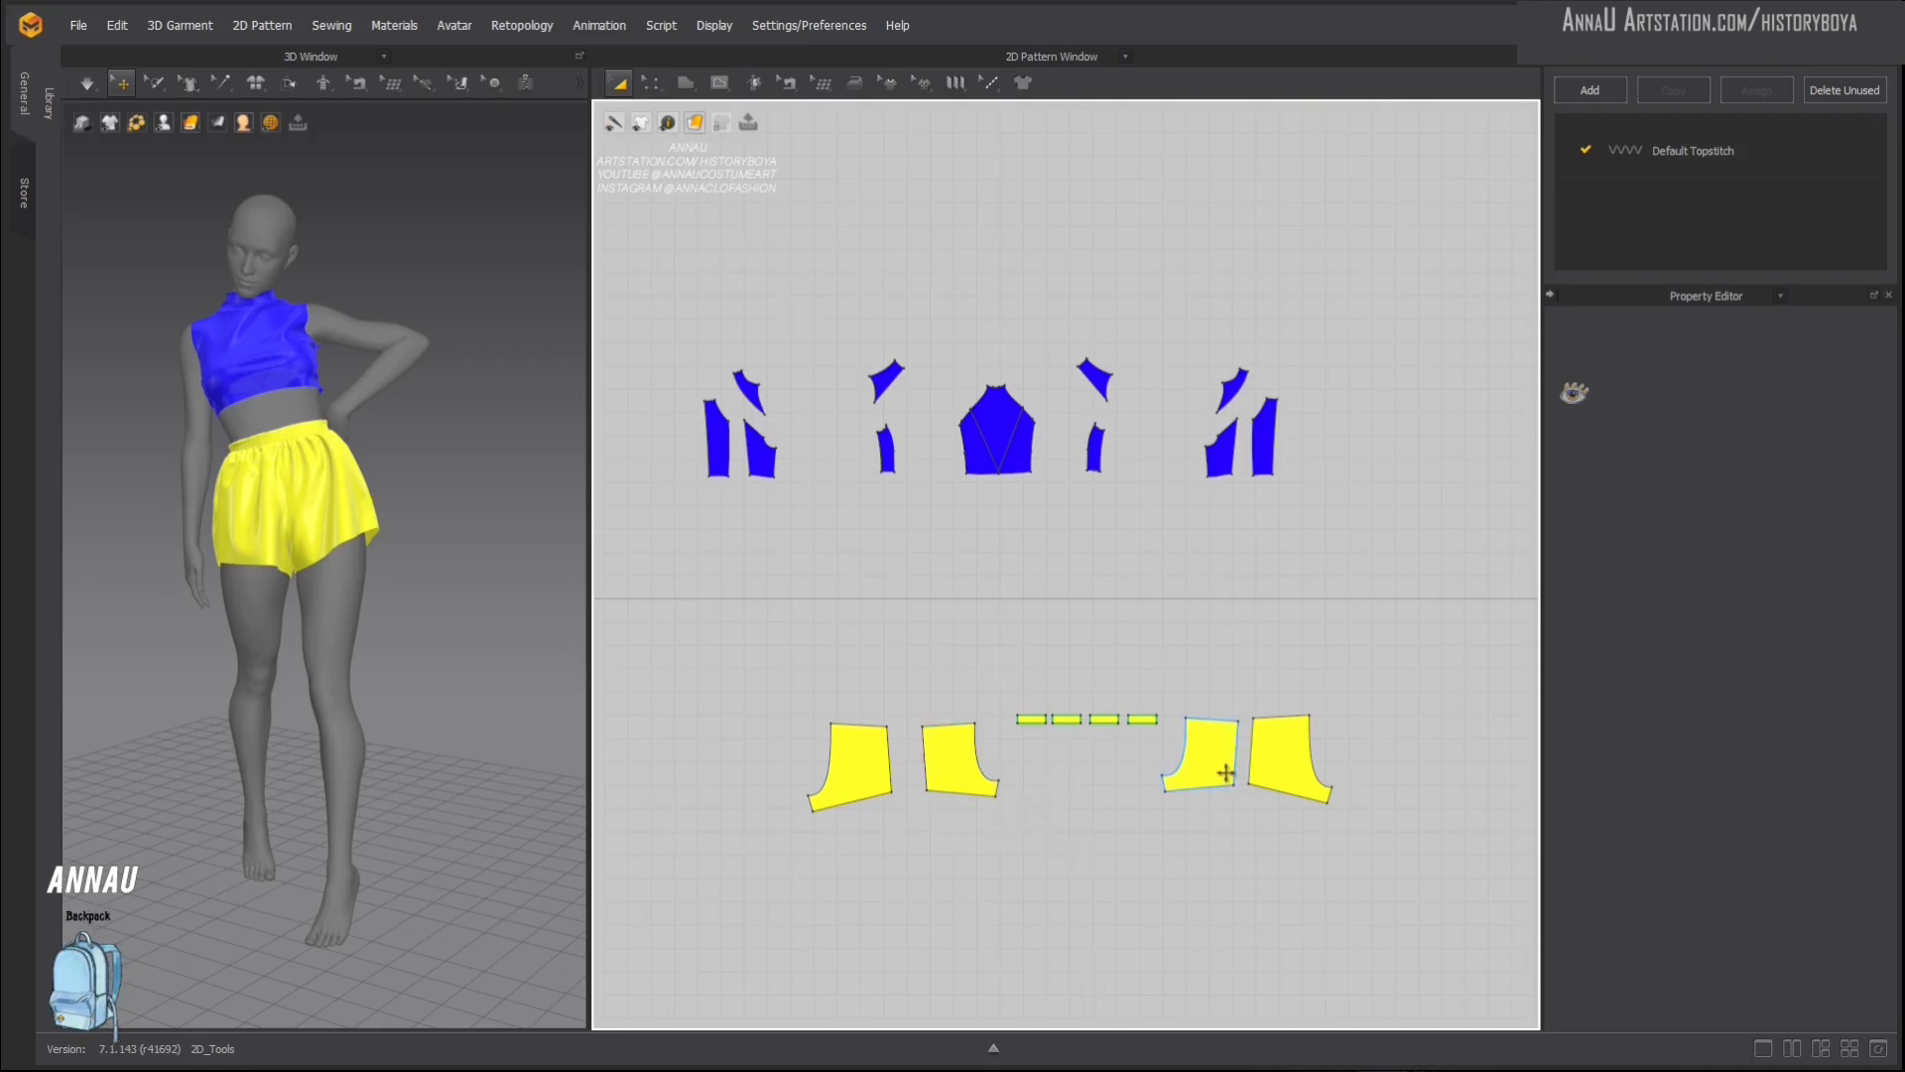
scroll(1180, 815, up, 5)
middle_drag(1042, 841, 1012, 753)
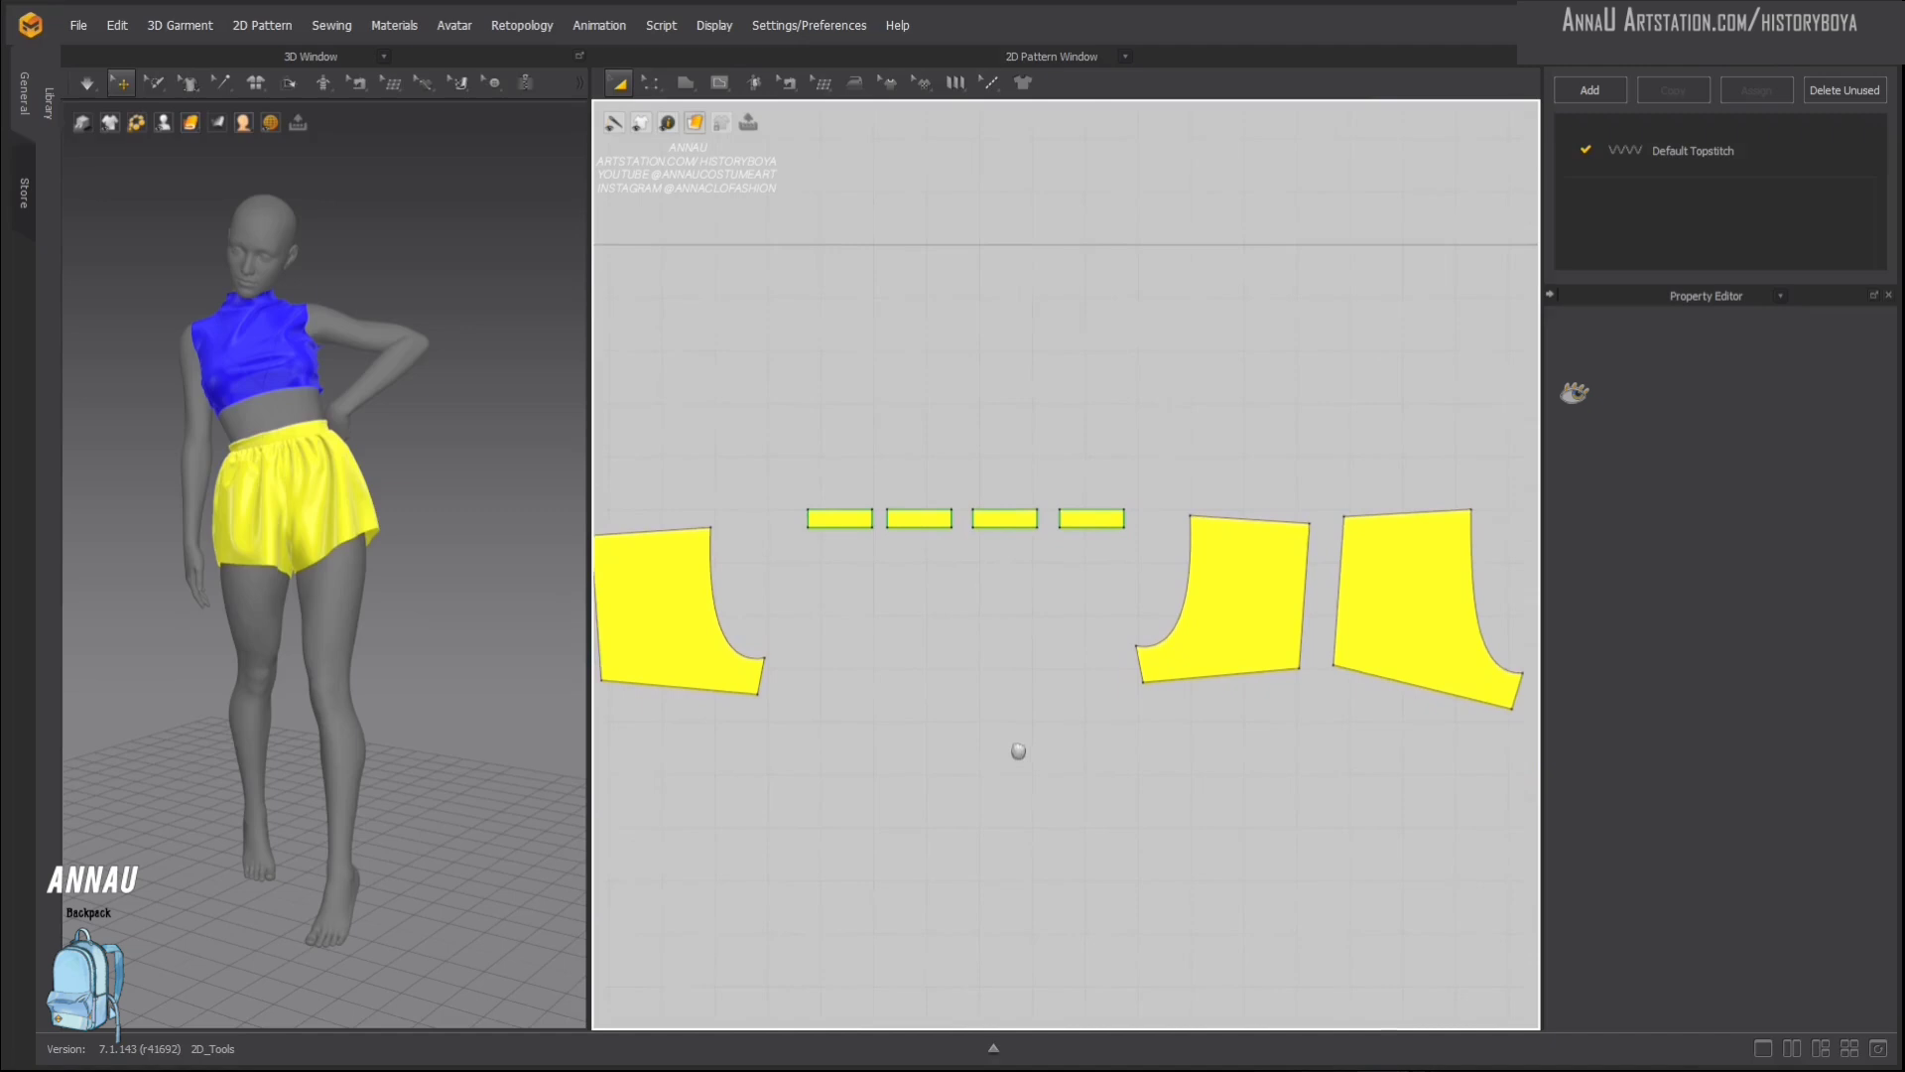
click(1212, 605)
click(714, 638)
scroll(961, 705, down, 1)
click(967, 710)
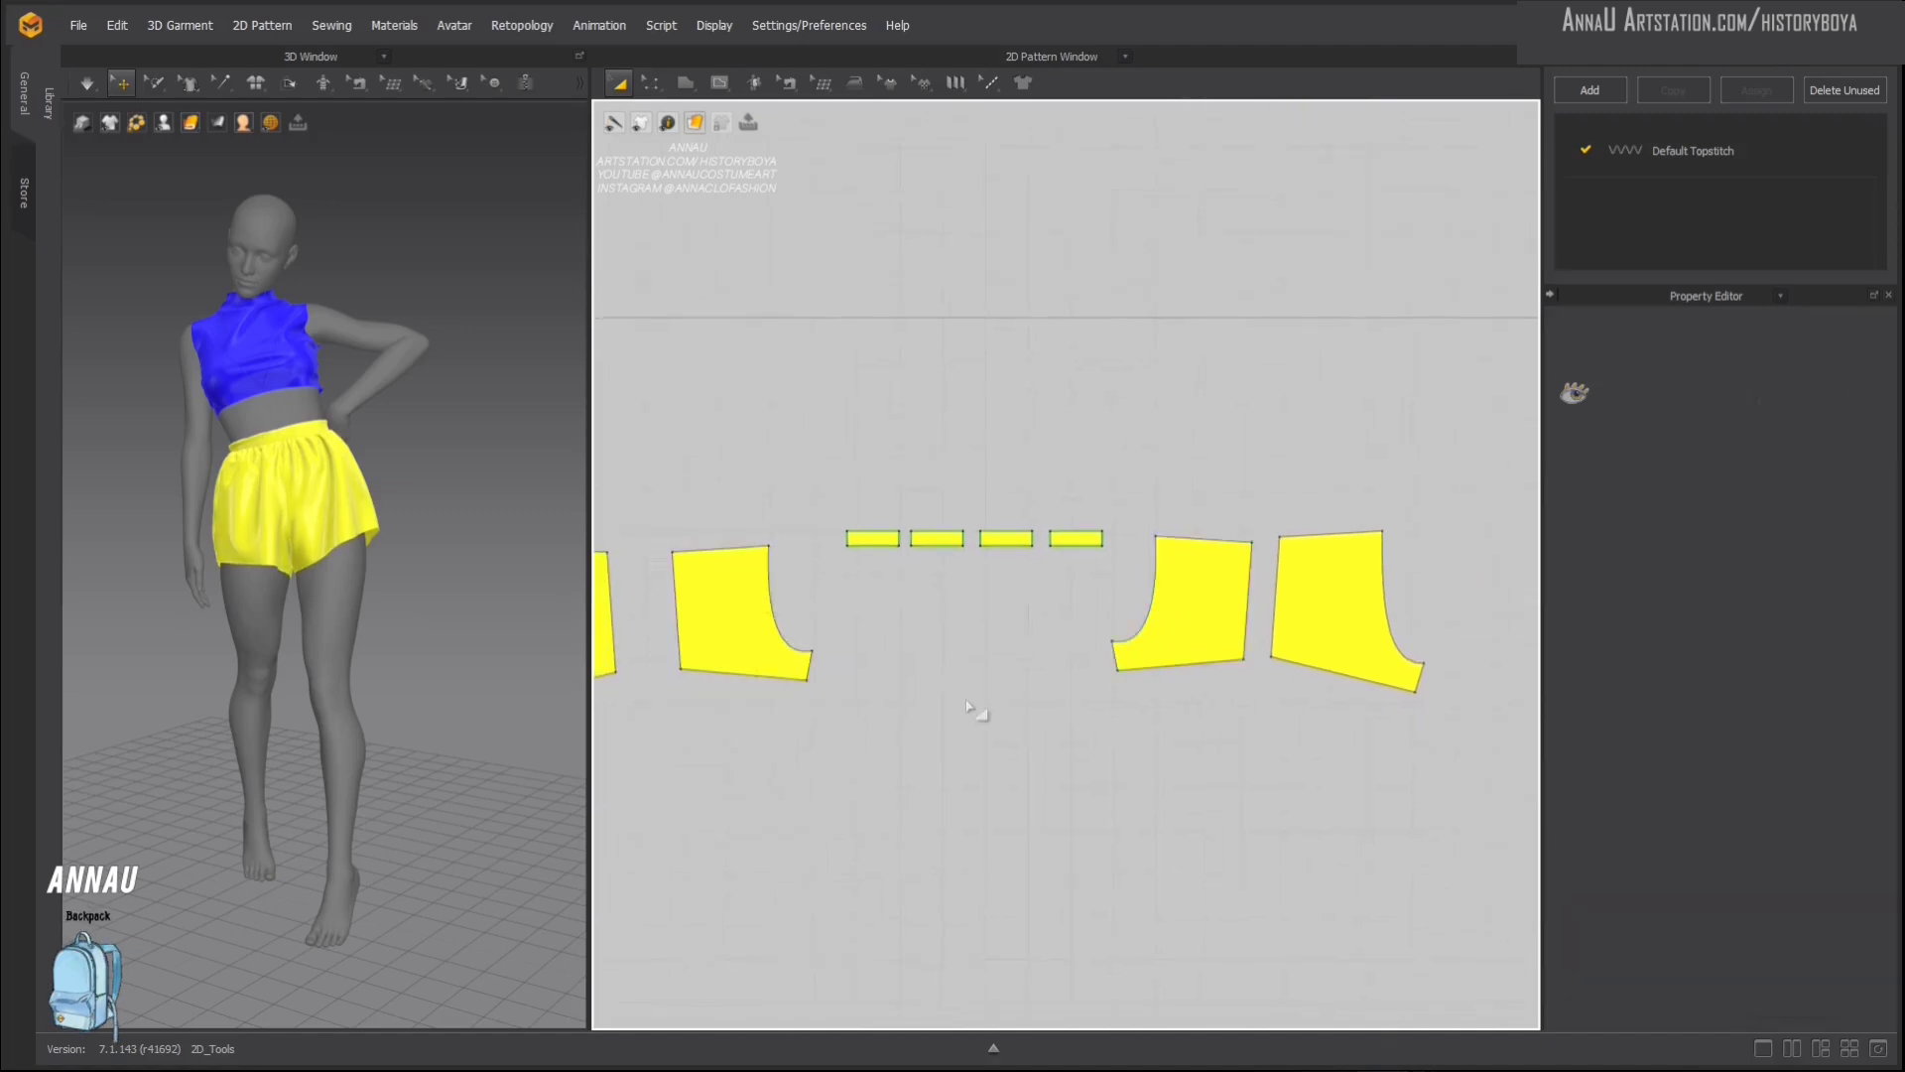
Step: Show the symmetric/instance lines again and move the two inner yellow shorts pieces up above the waistband pieces
mouse_move(643, 126)
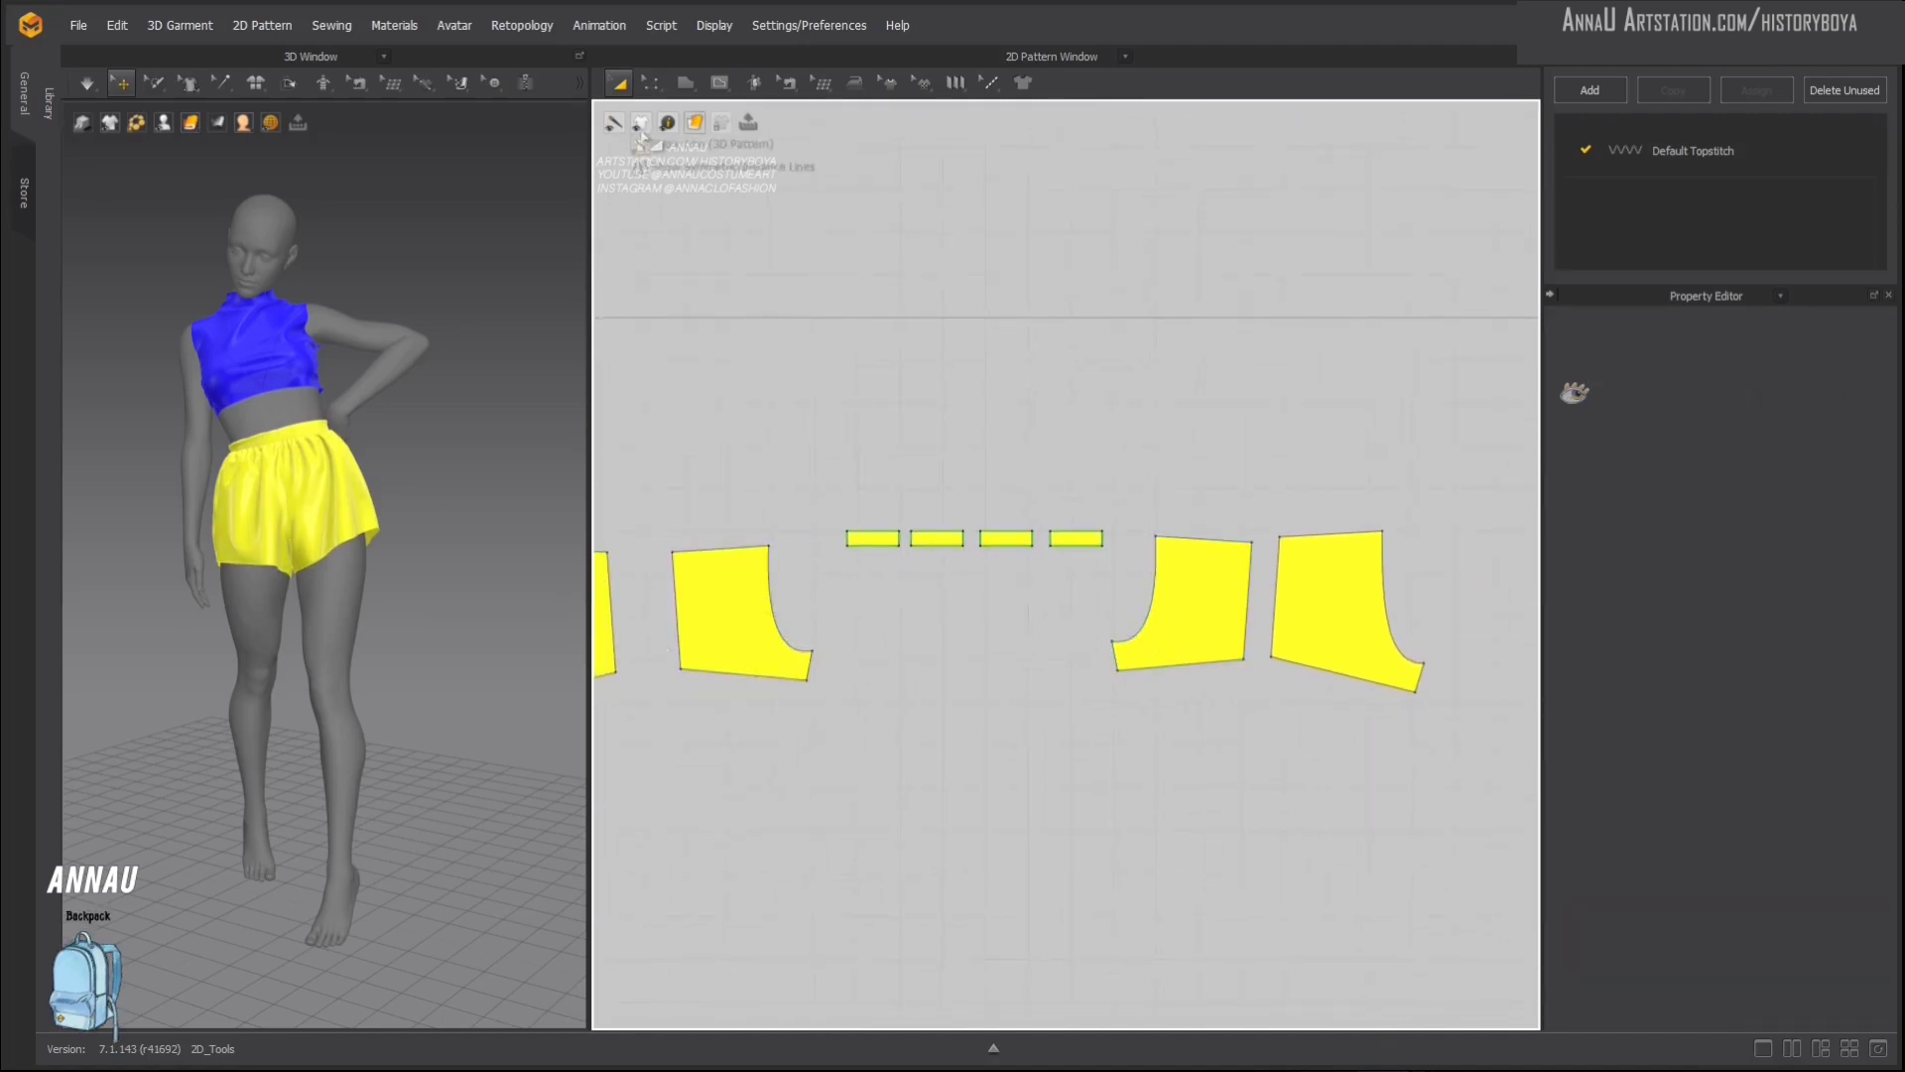
click(645, 169)
drag(749, 605, 767, 397)
drag(1167, 586, 1159, 415)
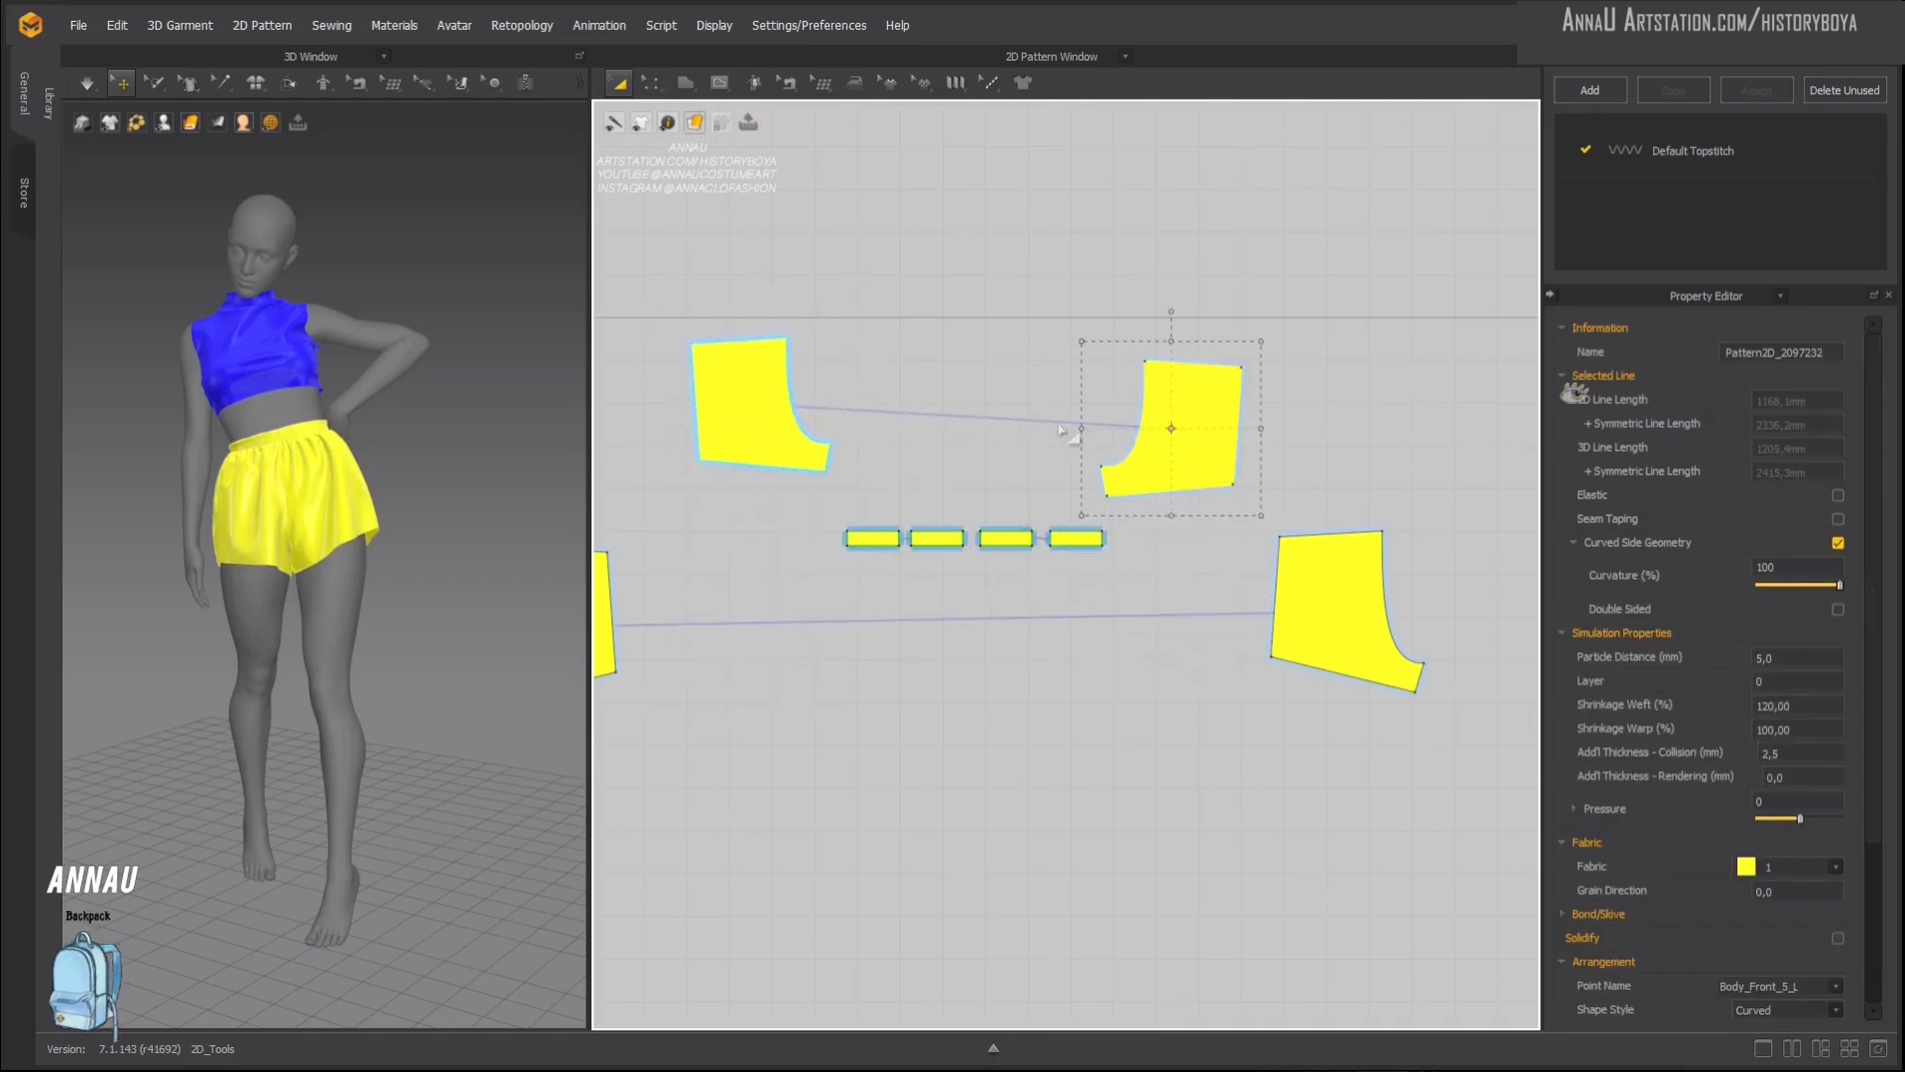
Step: Select each of the two raised shorts pieces in turn to check how the symmetric partner is highlighted
click(1028, 358)
click(1148, 450)
click(963, 405)
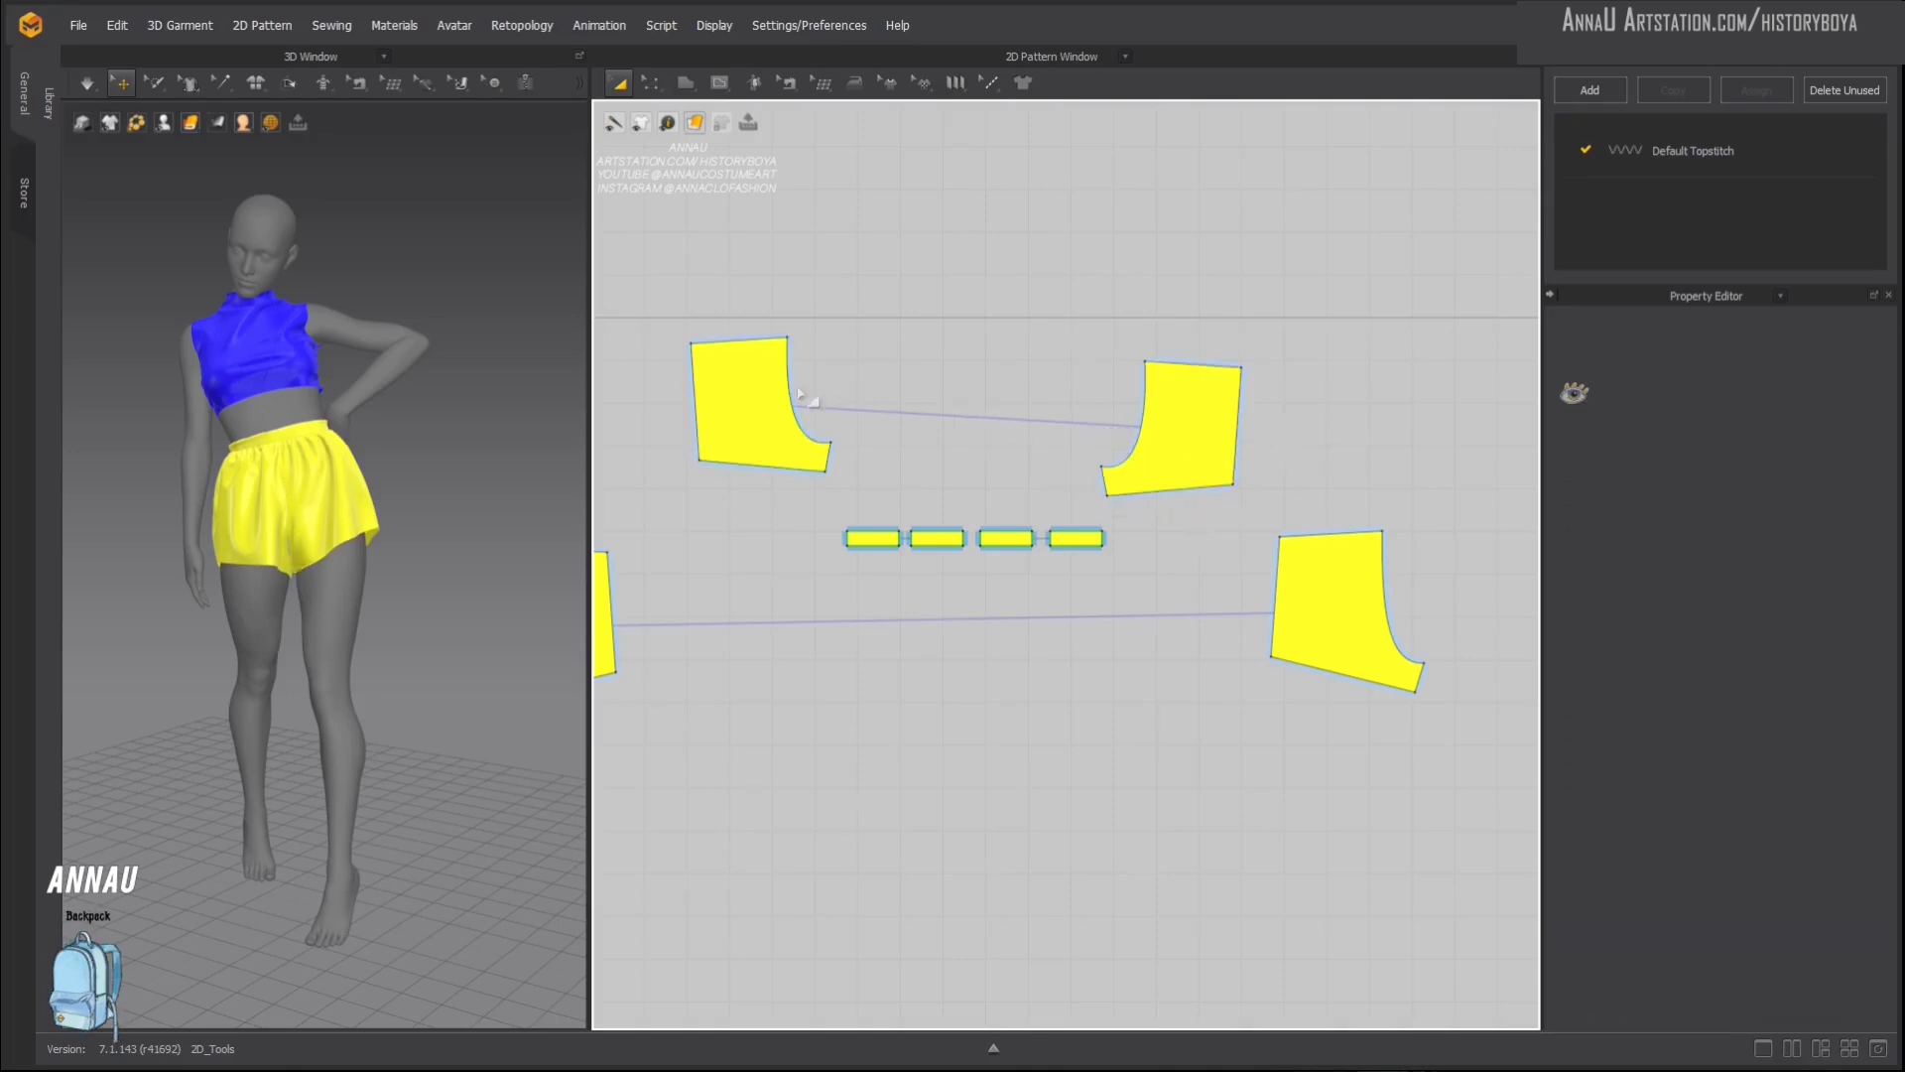
click(1211, 444)
click(744, 412)
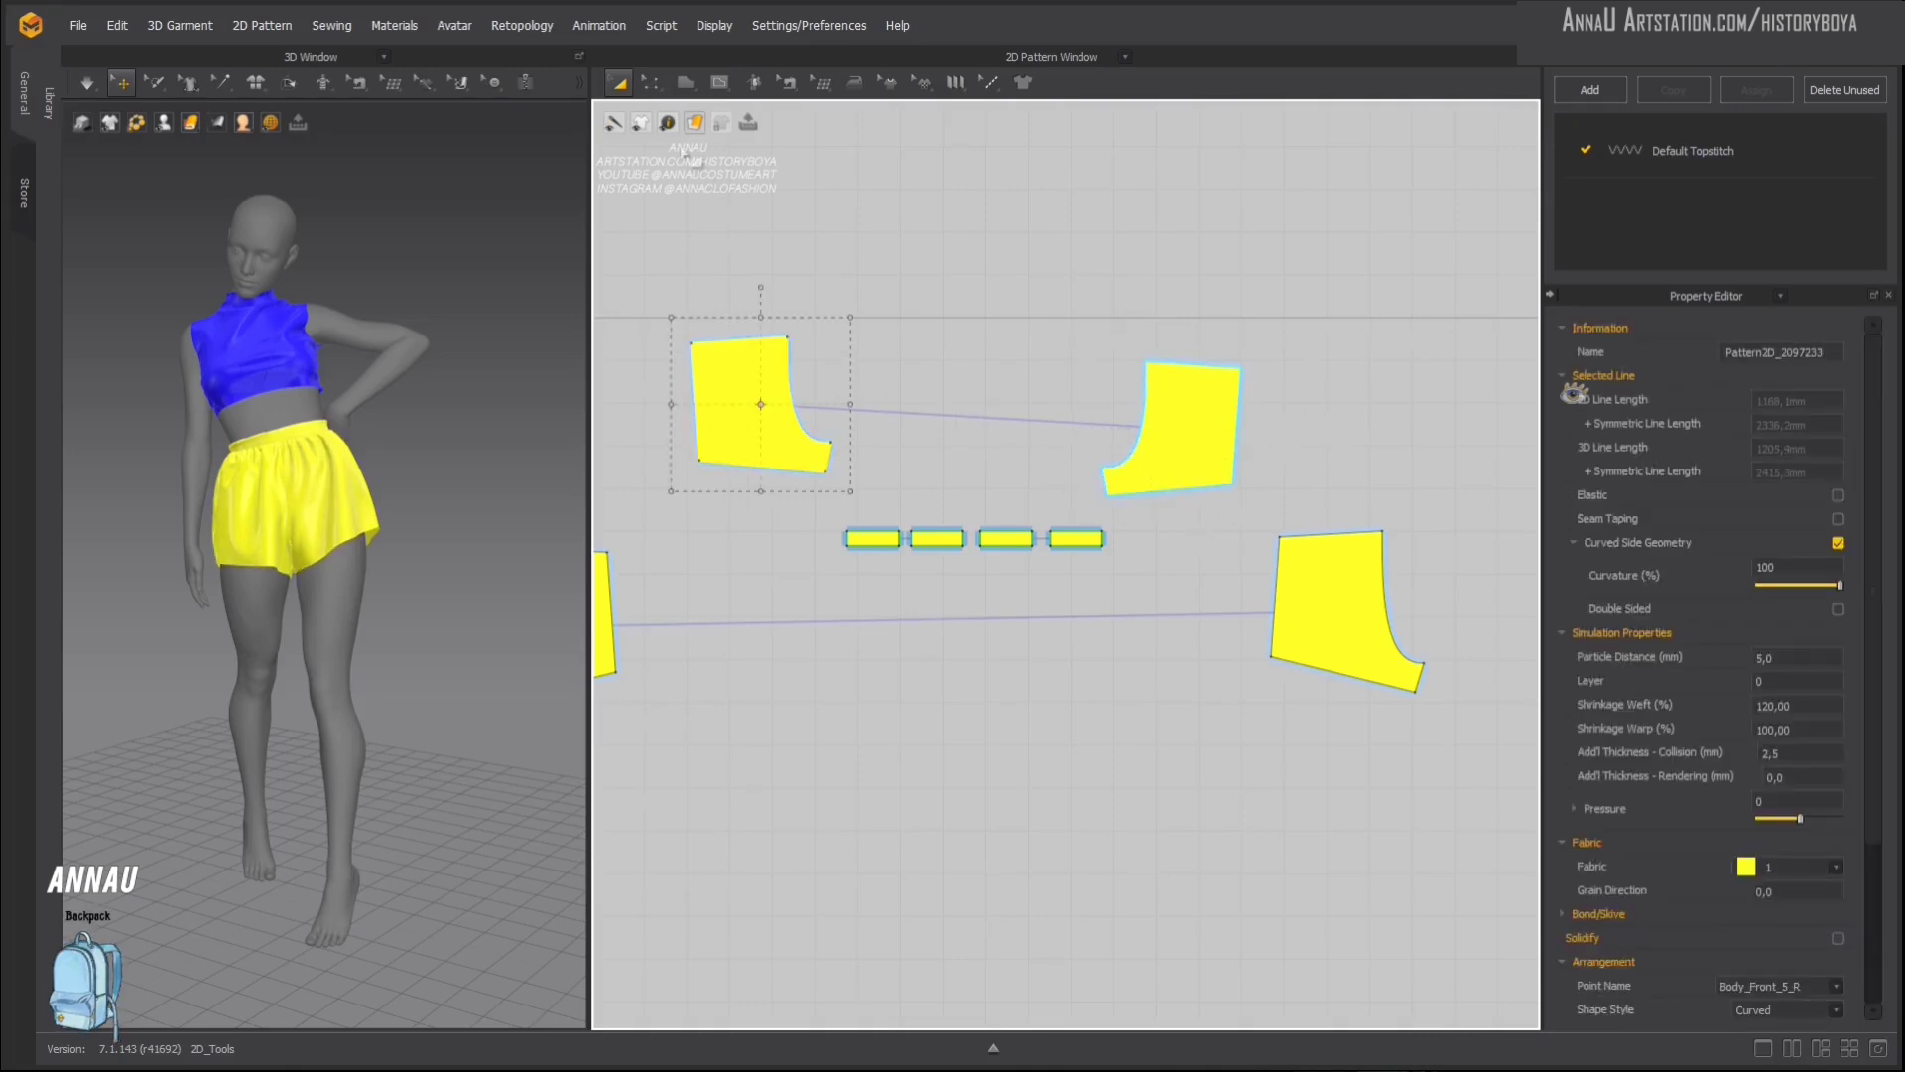
Step: Turn the symmetric/instance lines off and on again to compare, and select the raised shorts piece beneath the avatar silhouette's side
click(640, 122)
click(642, 171)
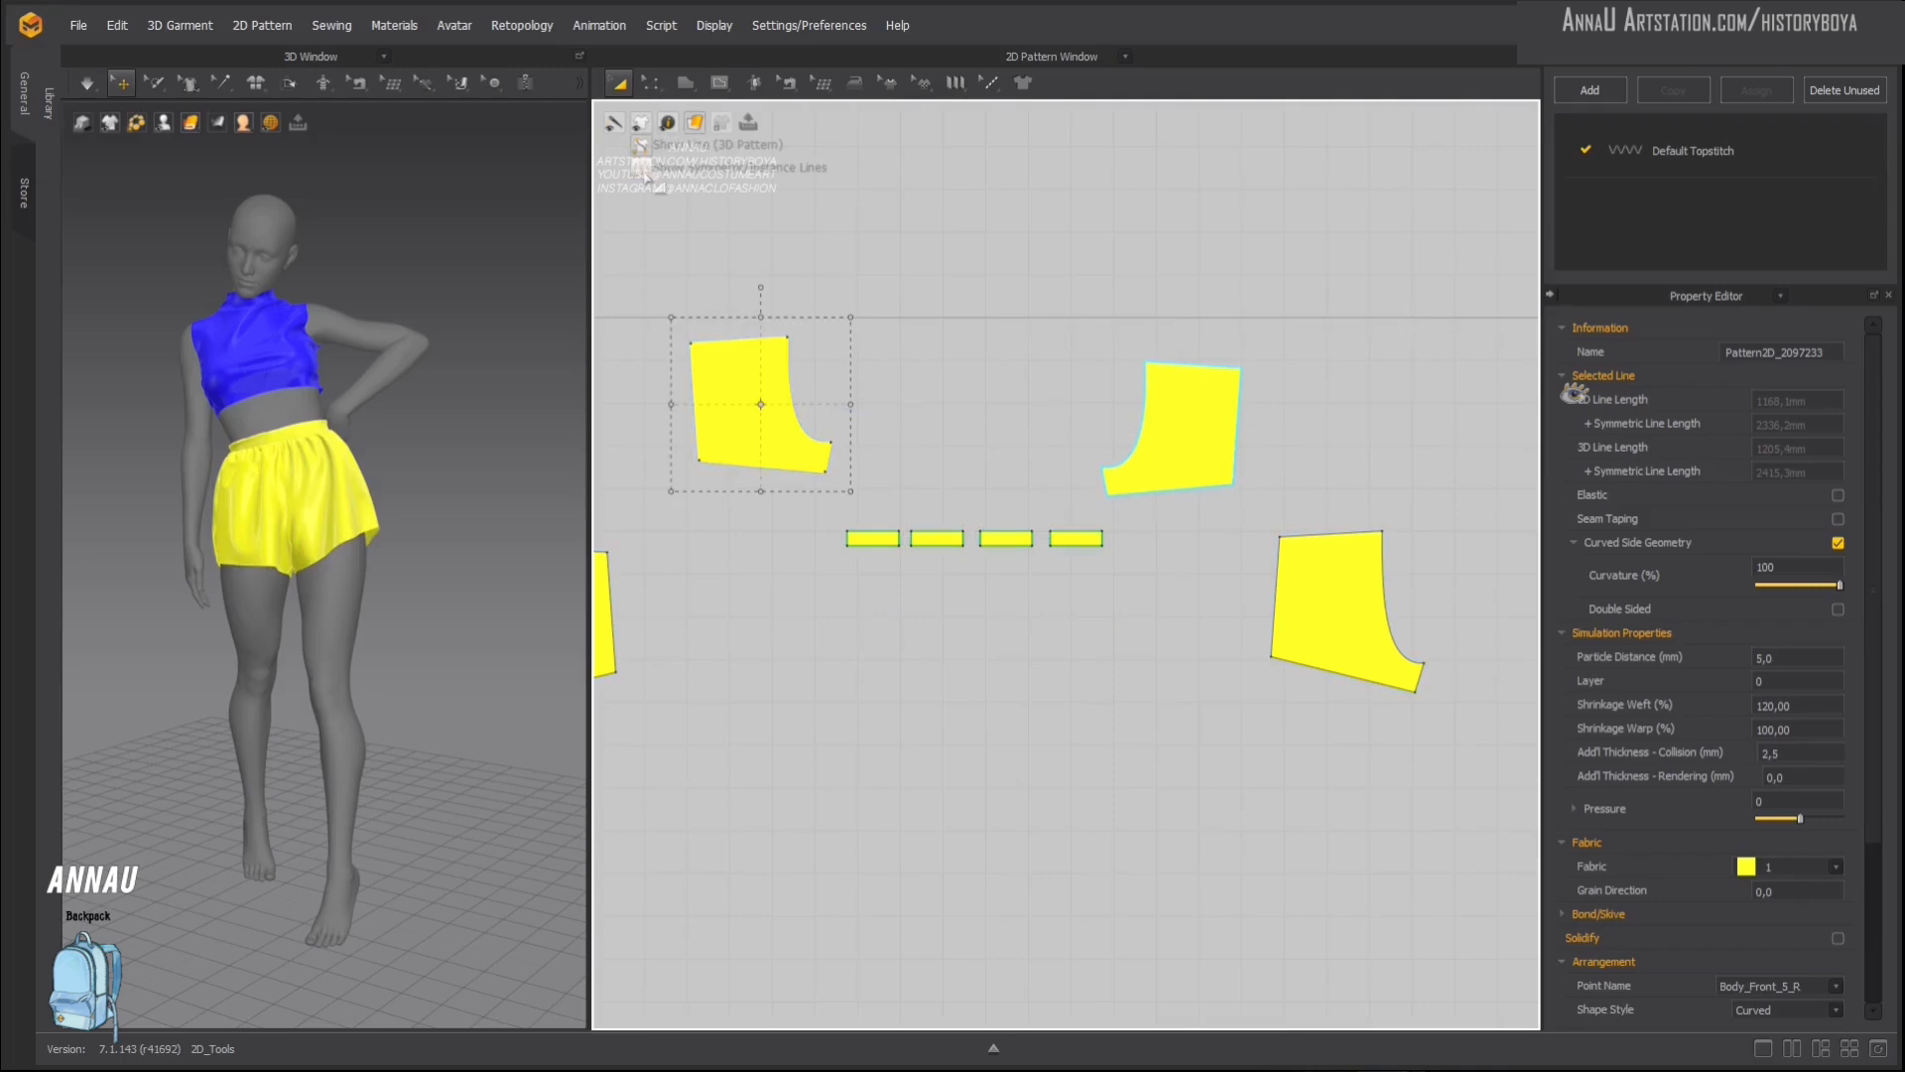
click(644, 171)
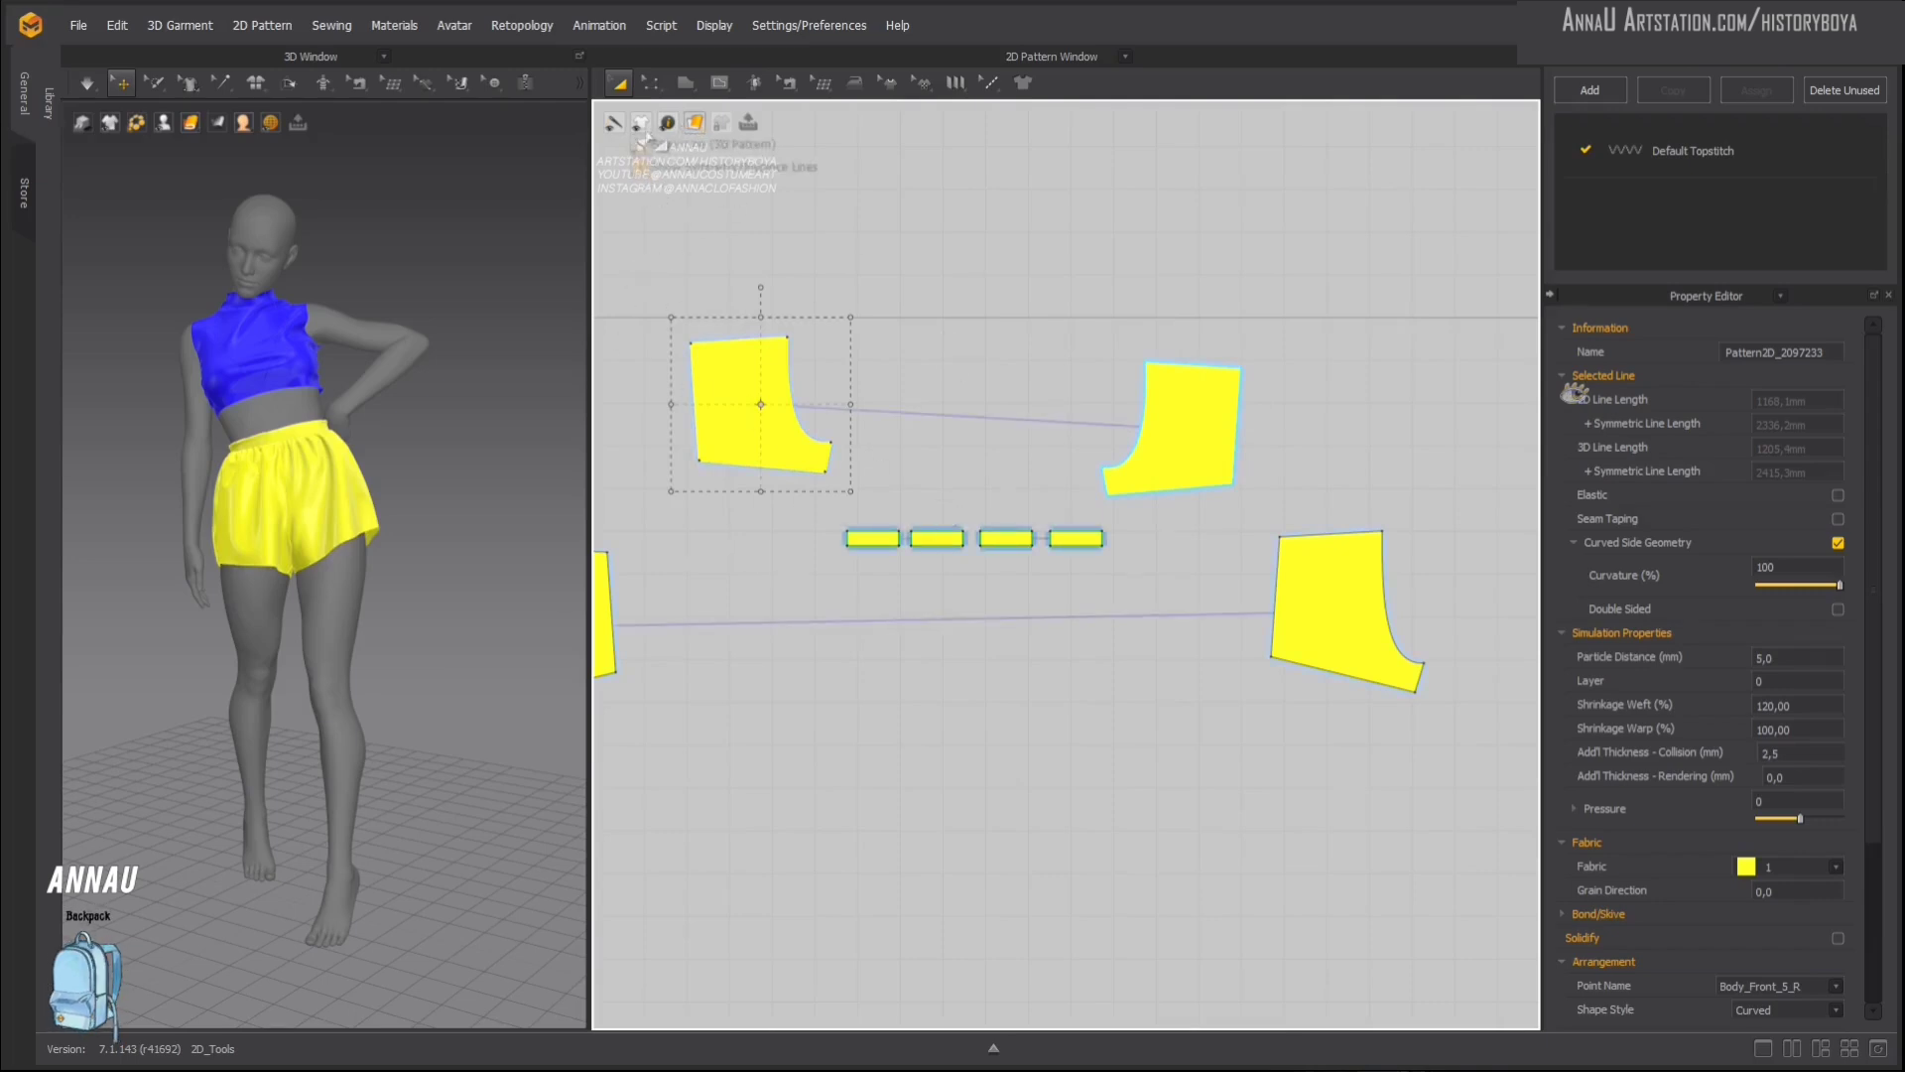
mouse_move(669, 126)
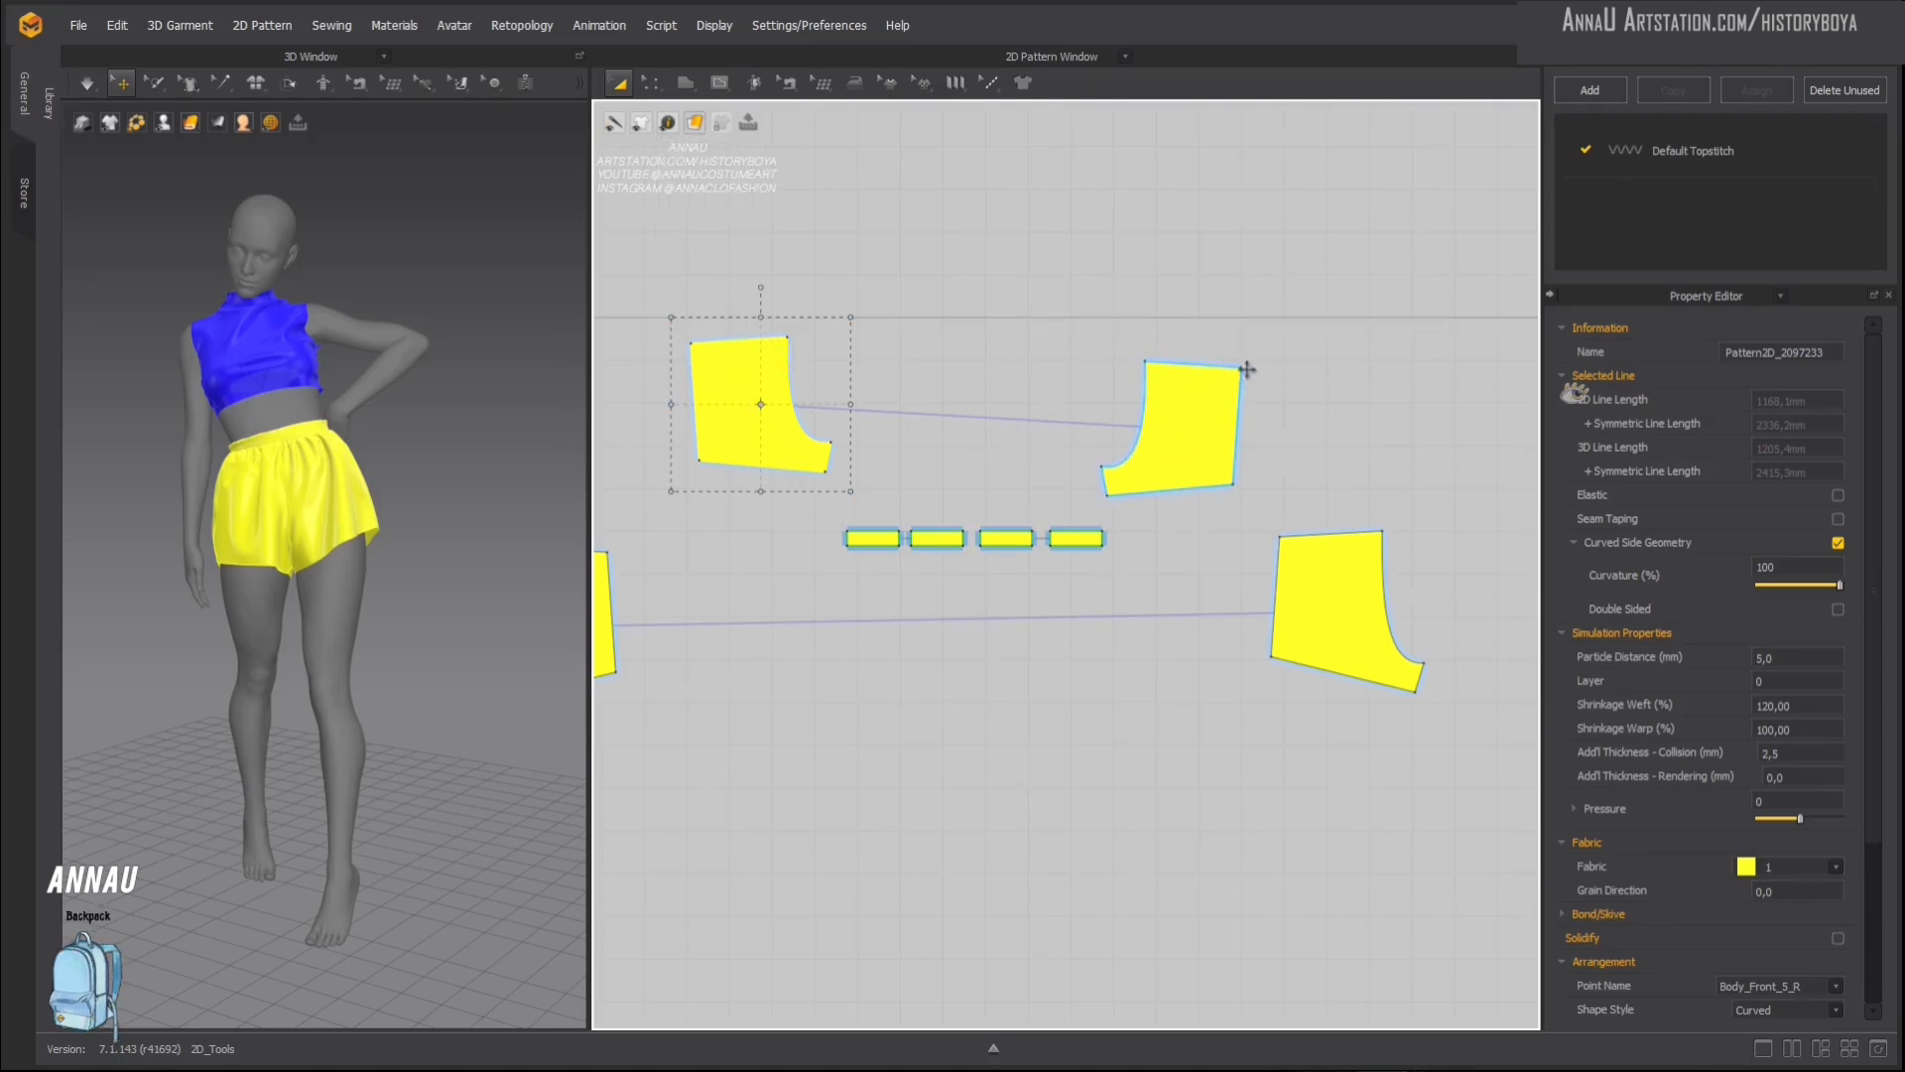
click(1176, 375)
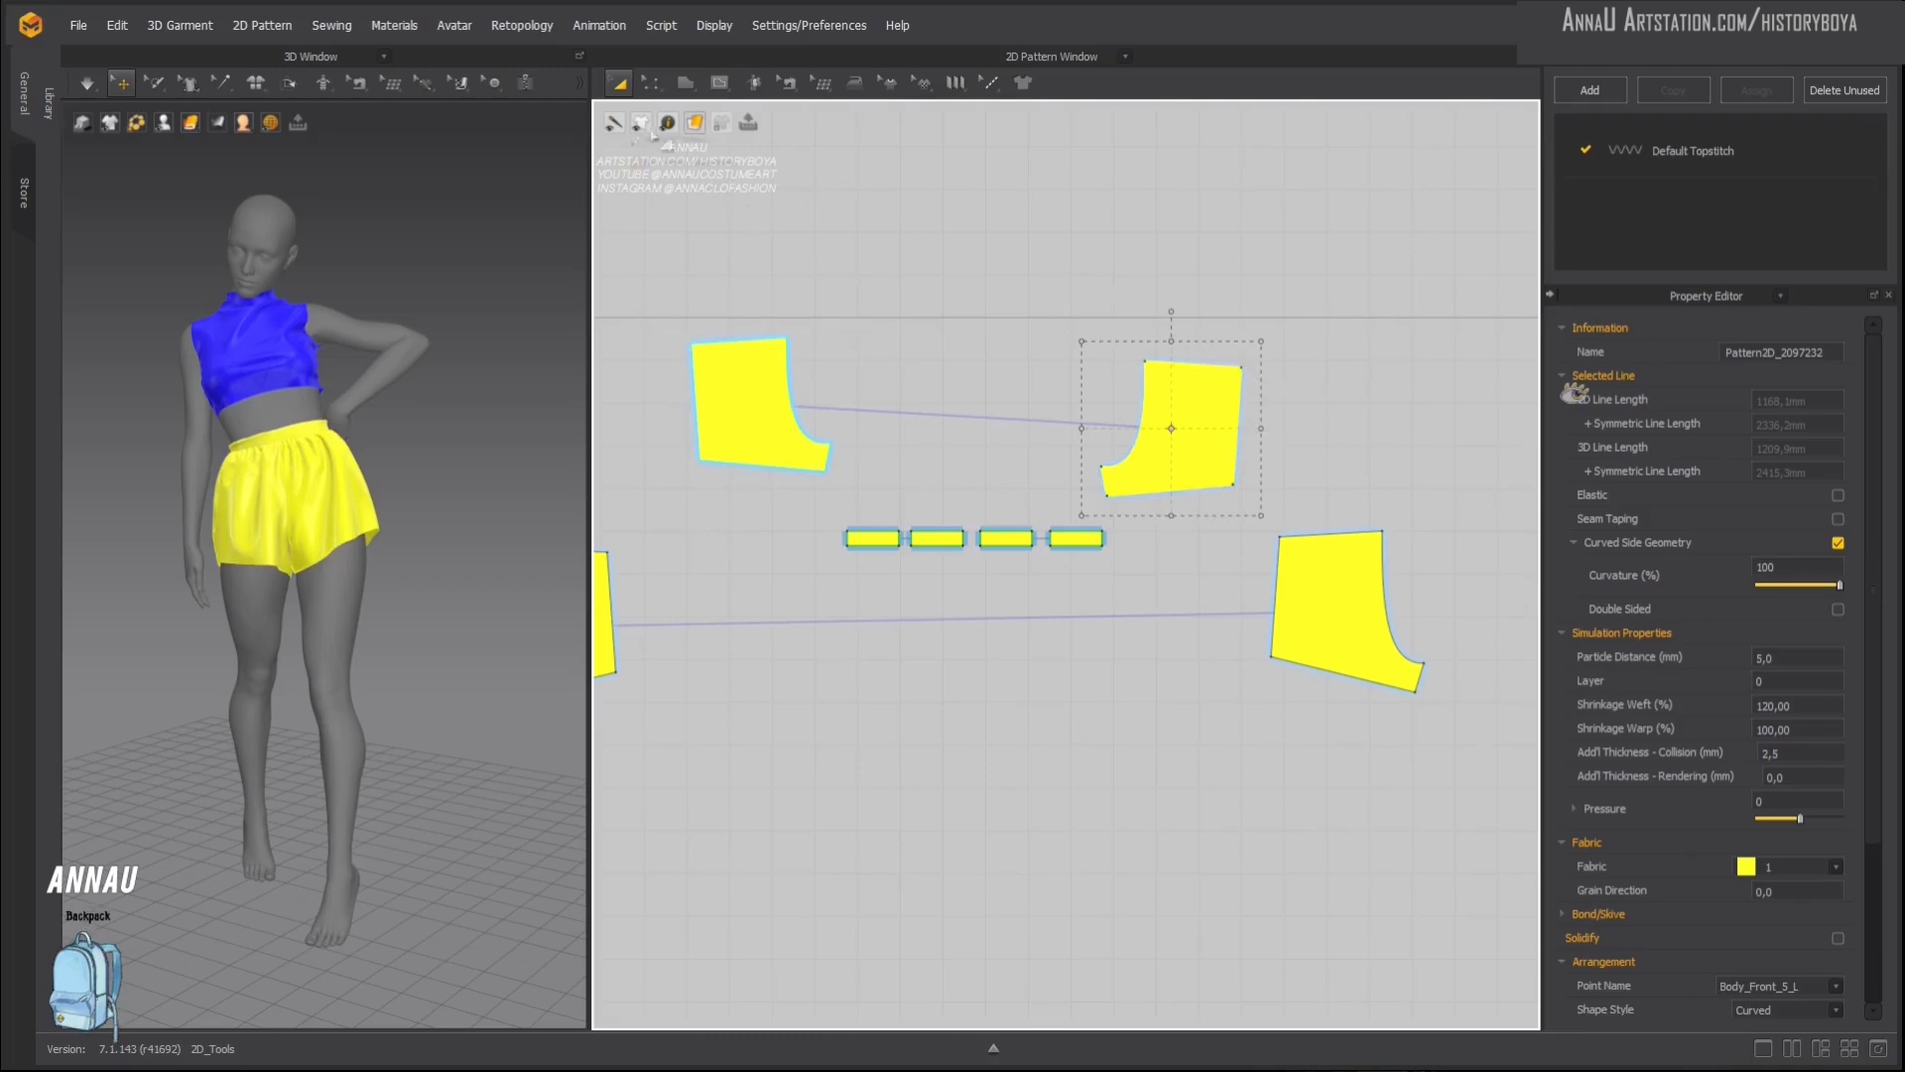
Step: Try the Mesh surface display on the 2D patterns and check the triangles up close
mouse_move(666, 127)
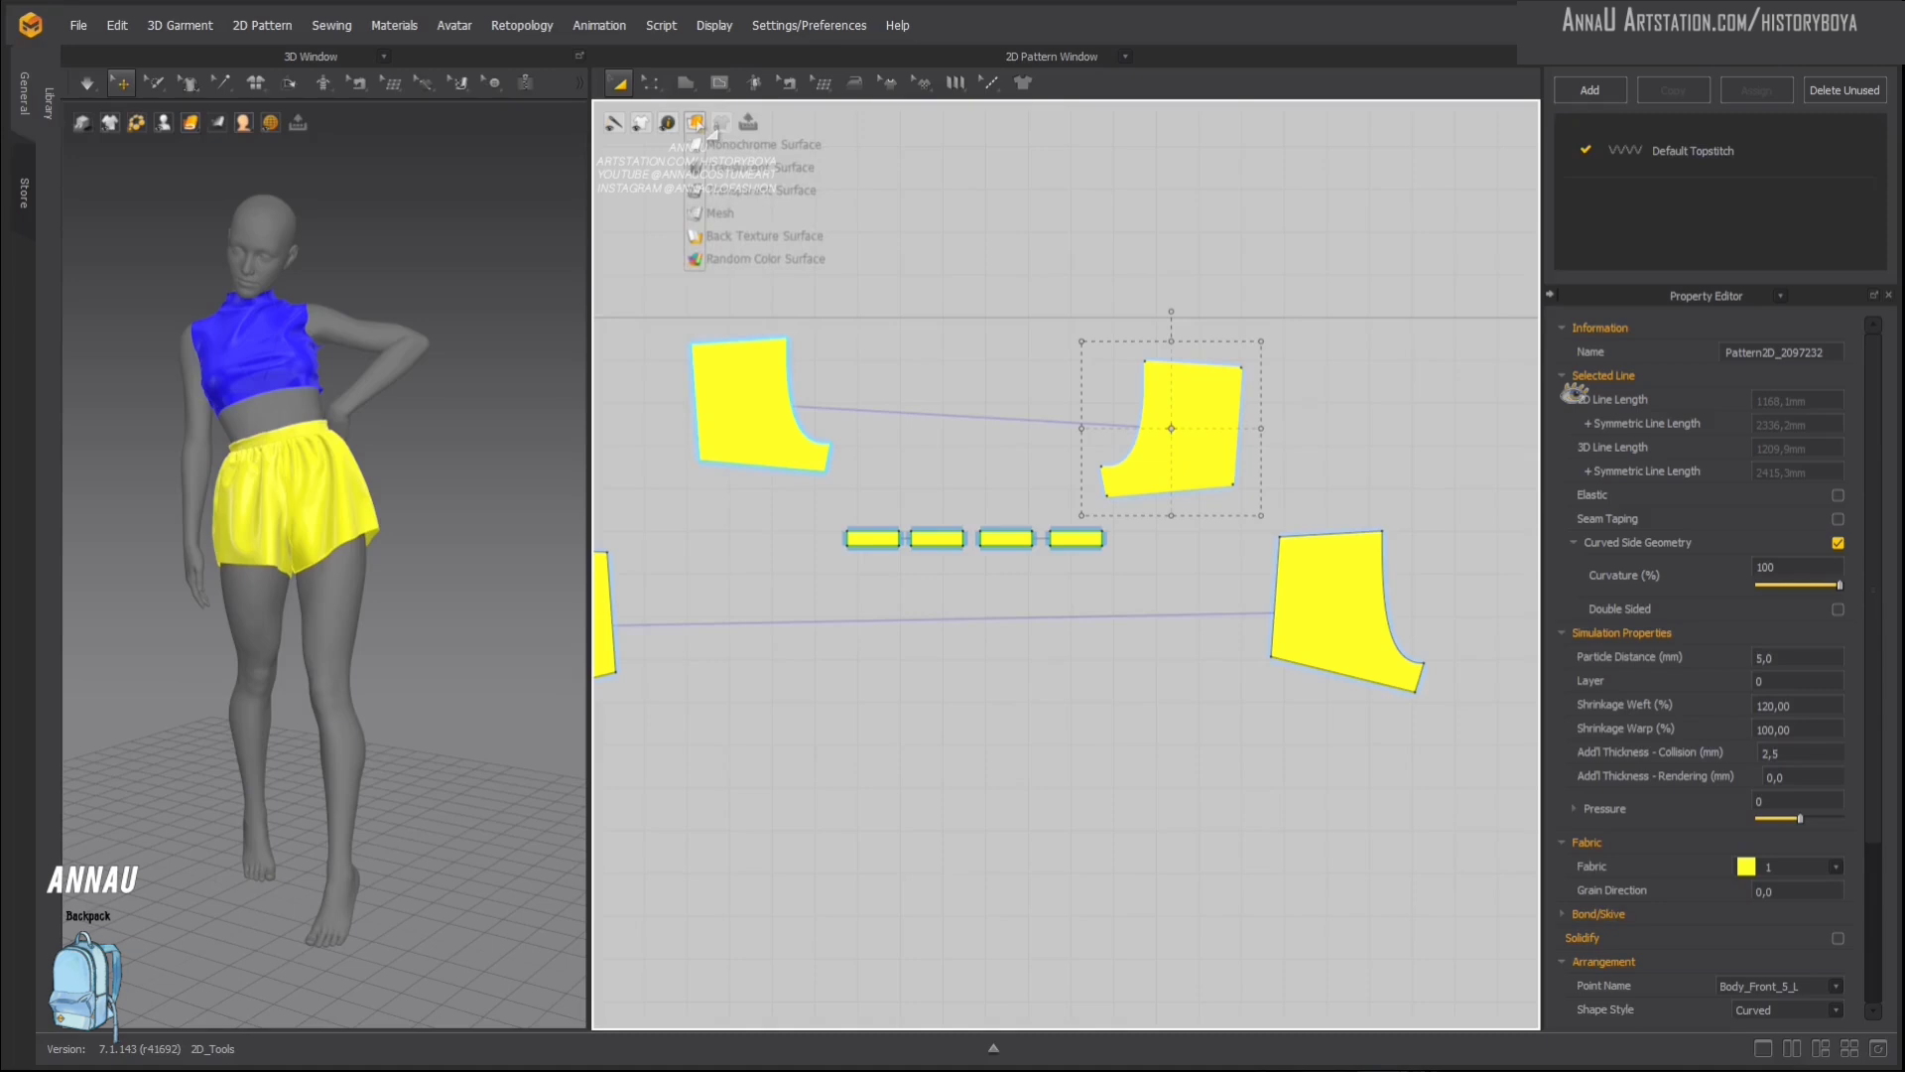
click(716, 235)
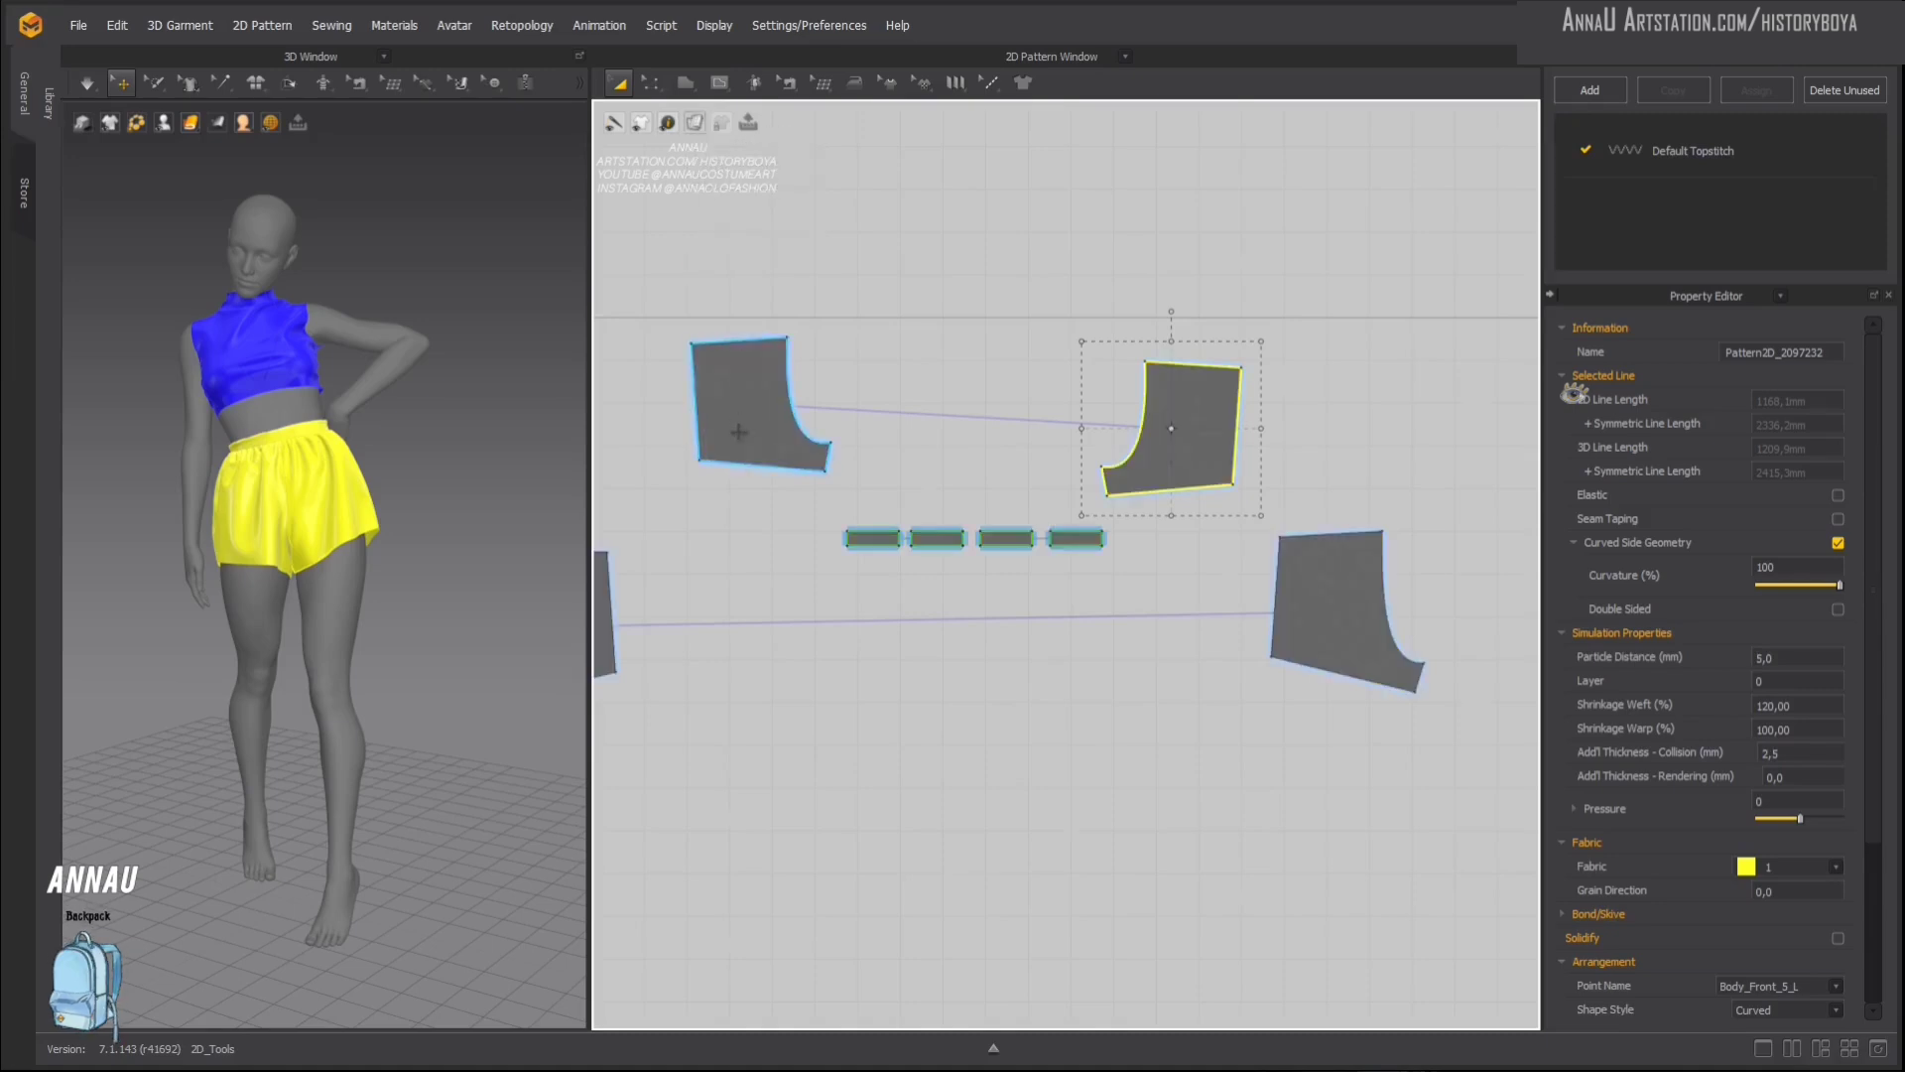
scroll(739, 432, up, 6)
scroll(746, 440, down, 3)
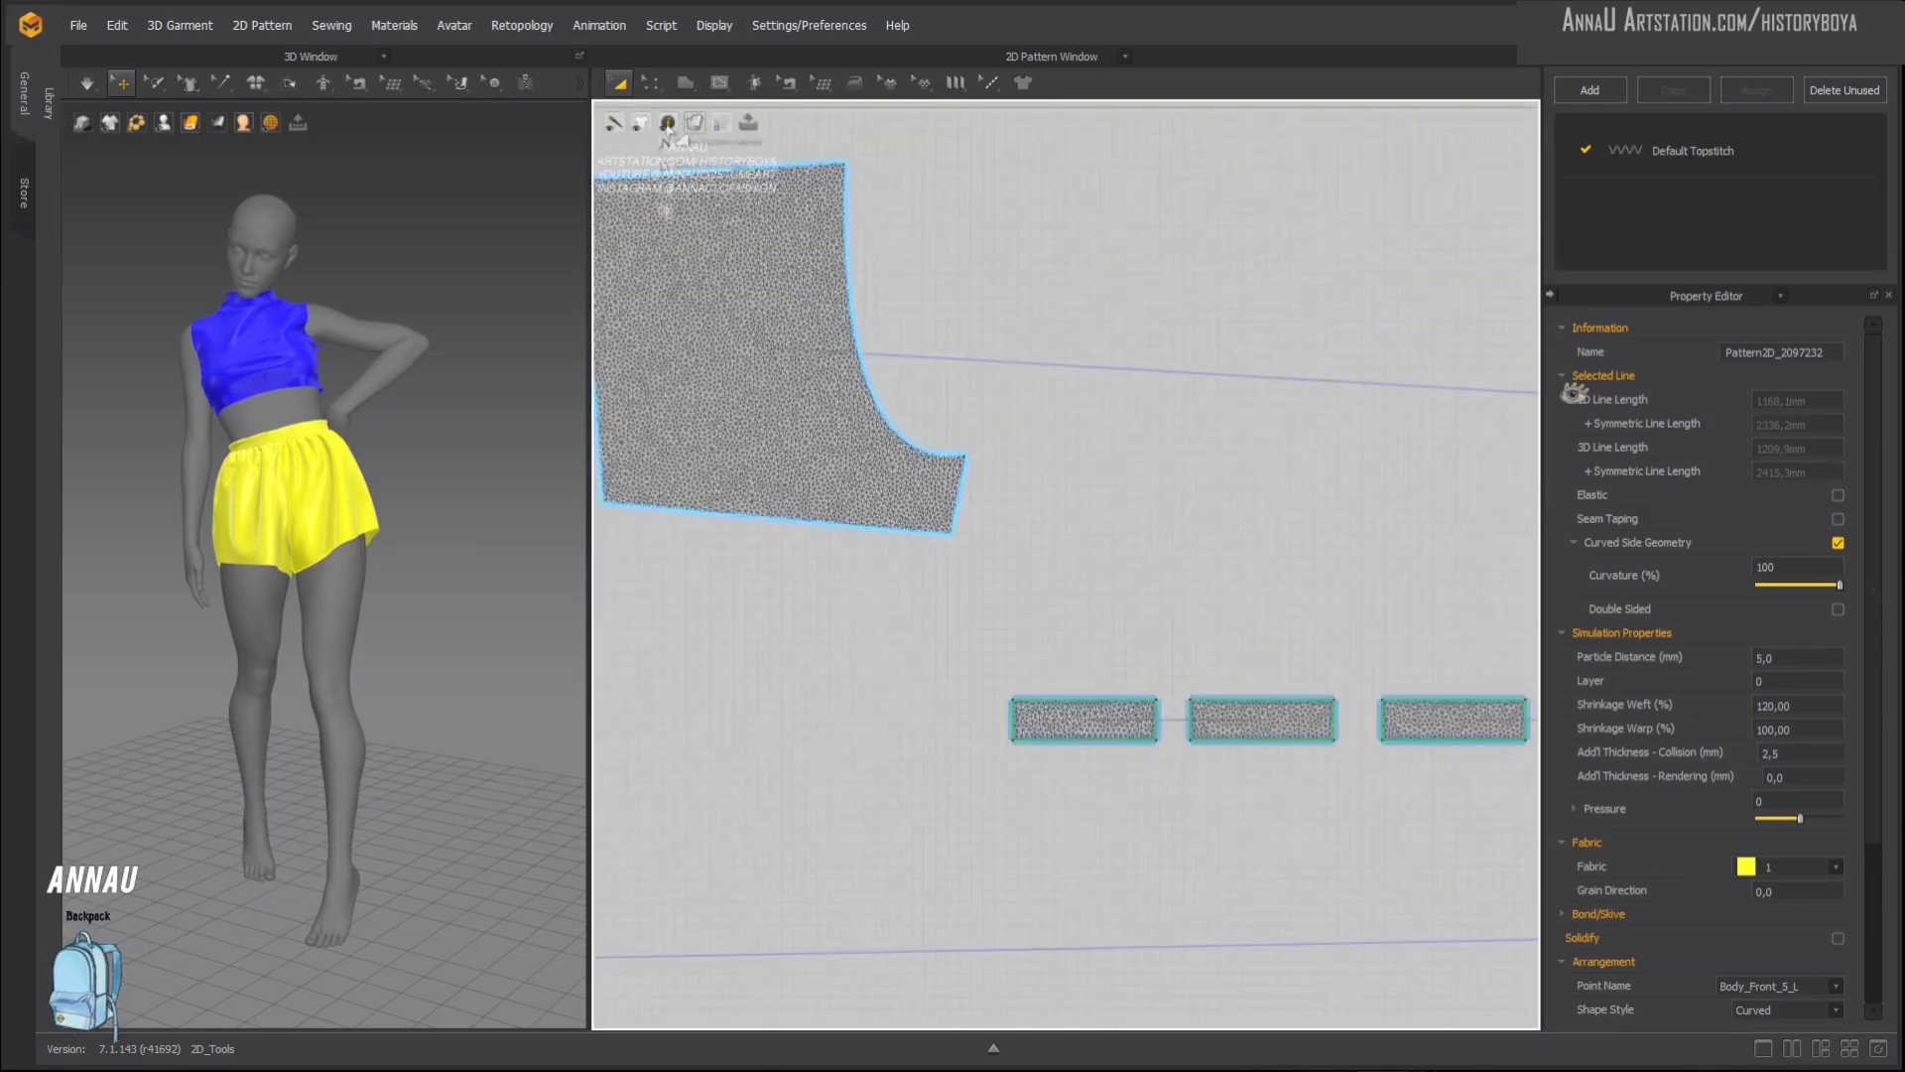
Step: Switch the 2D pattern surface display to Random Color Surface and view all the pieces
mouse_move(697, 125)
click(706, 265)
scroll(842, 453, down, 5)
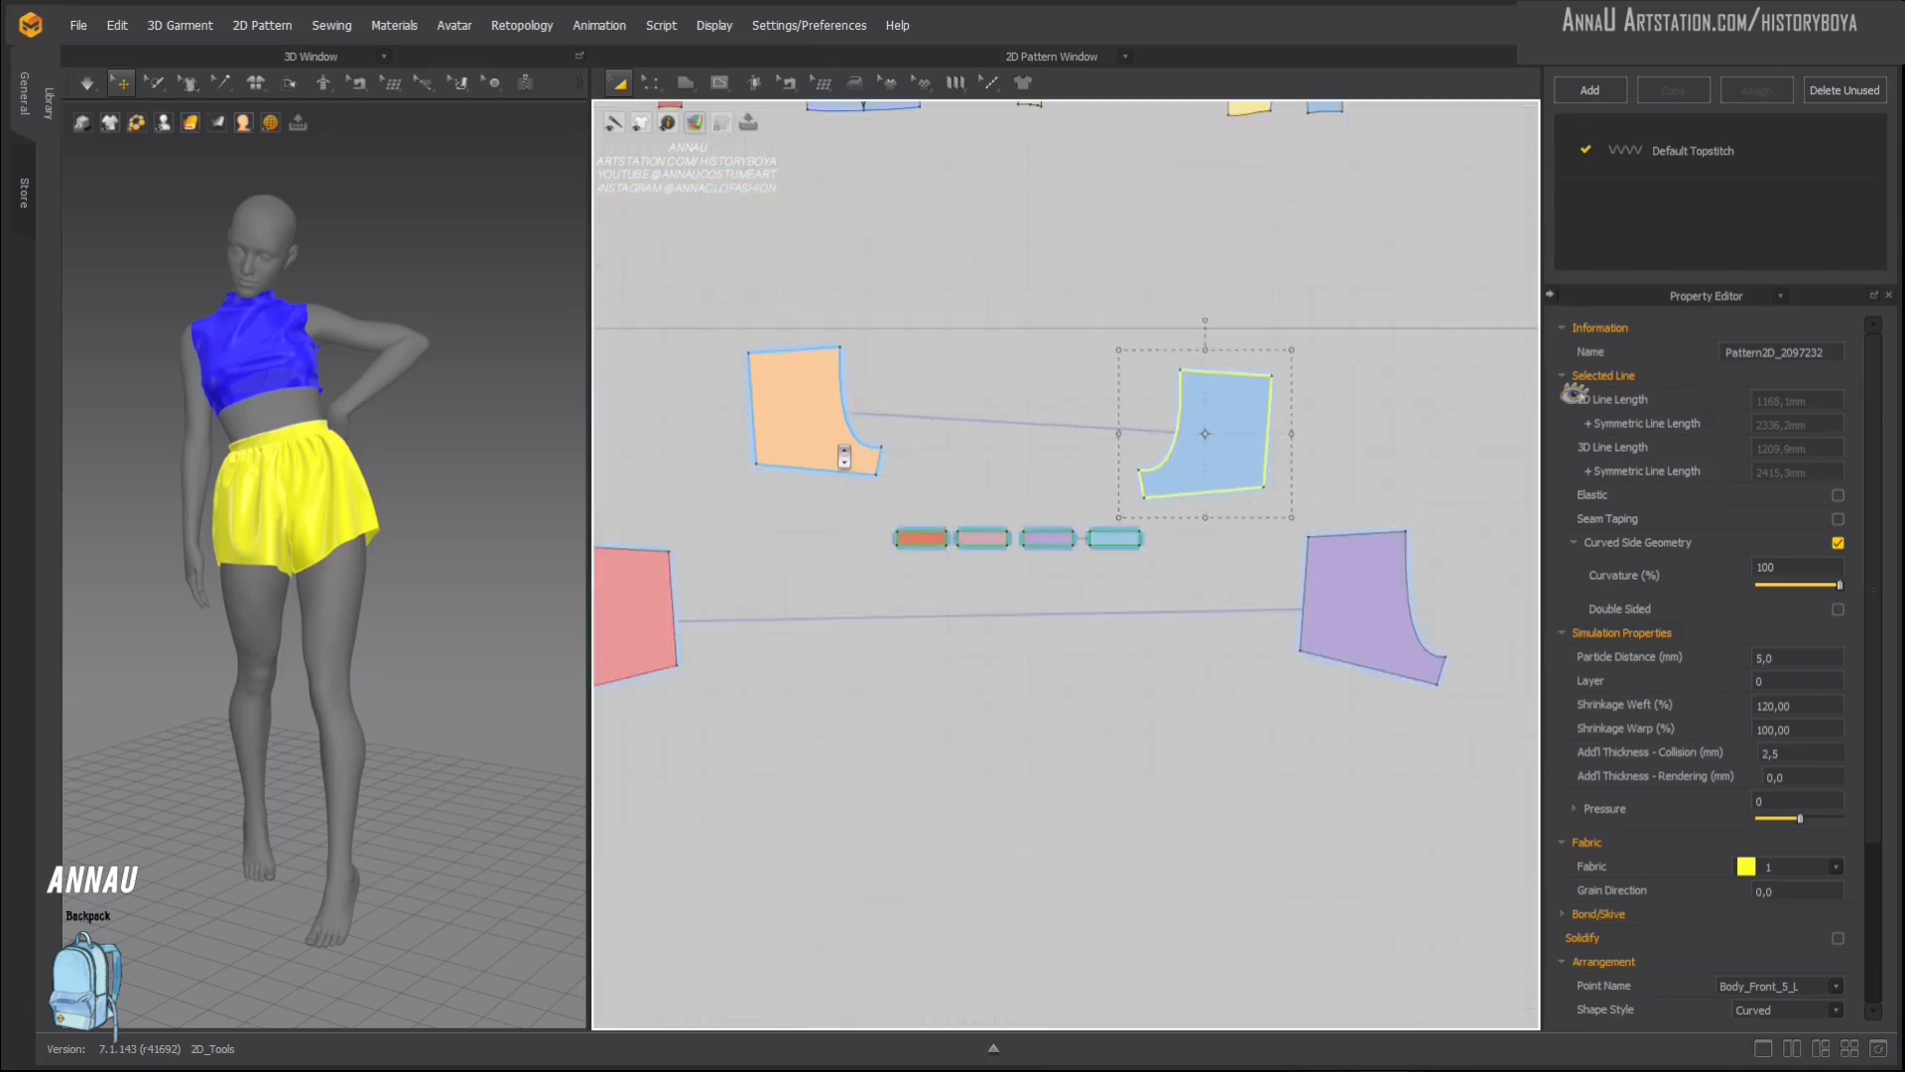
scroll(843, 453, down, 3)
Step: Lock all pattern outlines to see the effect on the shorts pieces, and unlock them again
mouse_move(722, 123)
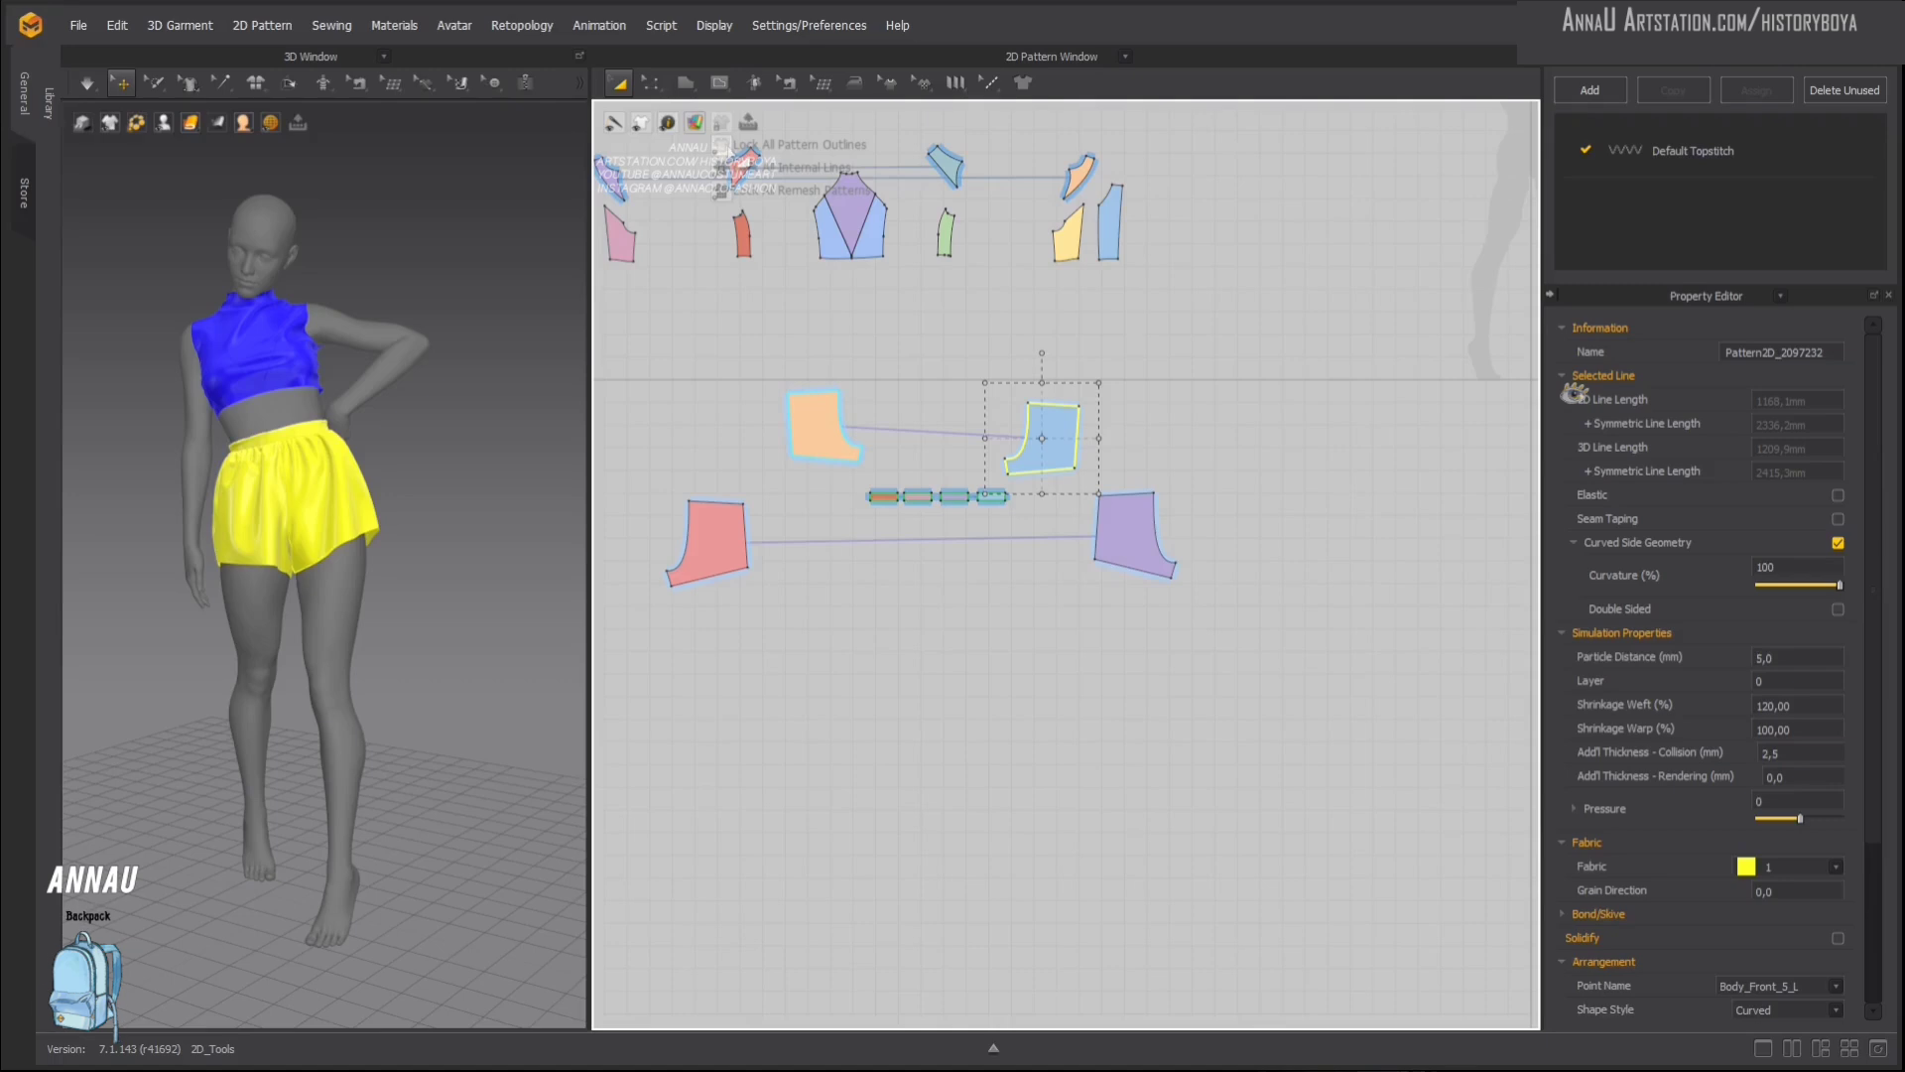
scroll(816, 434, up, 5)
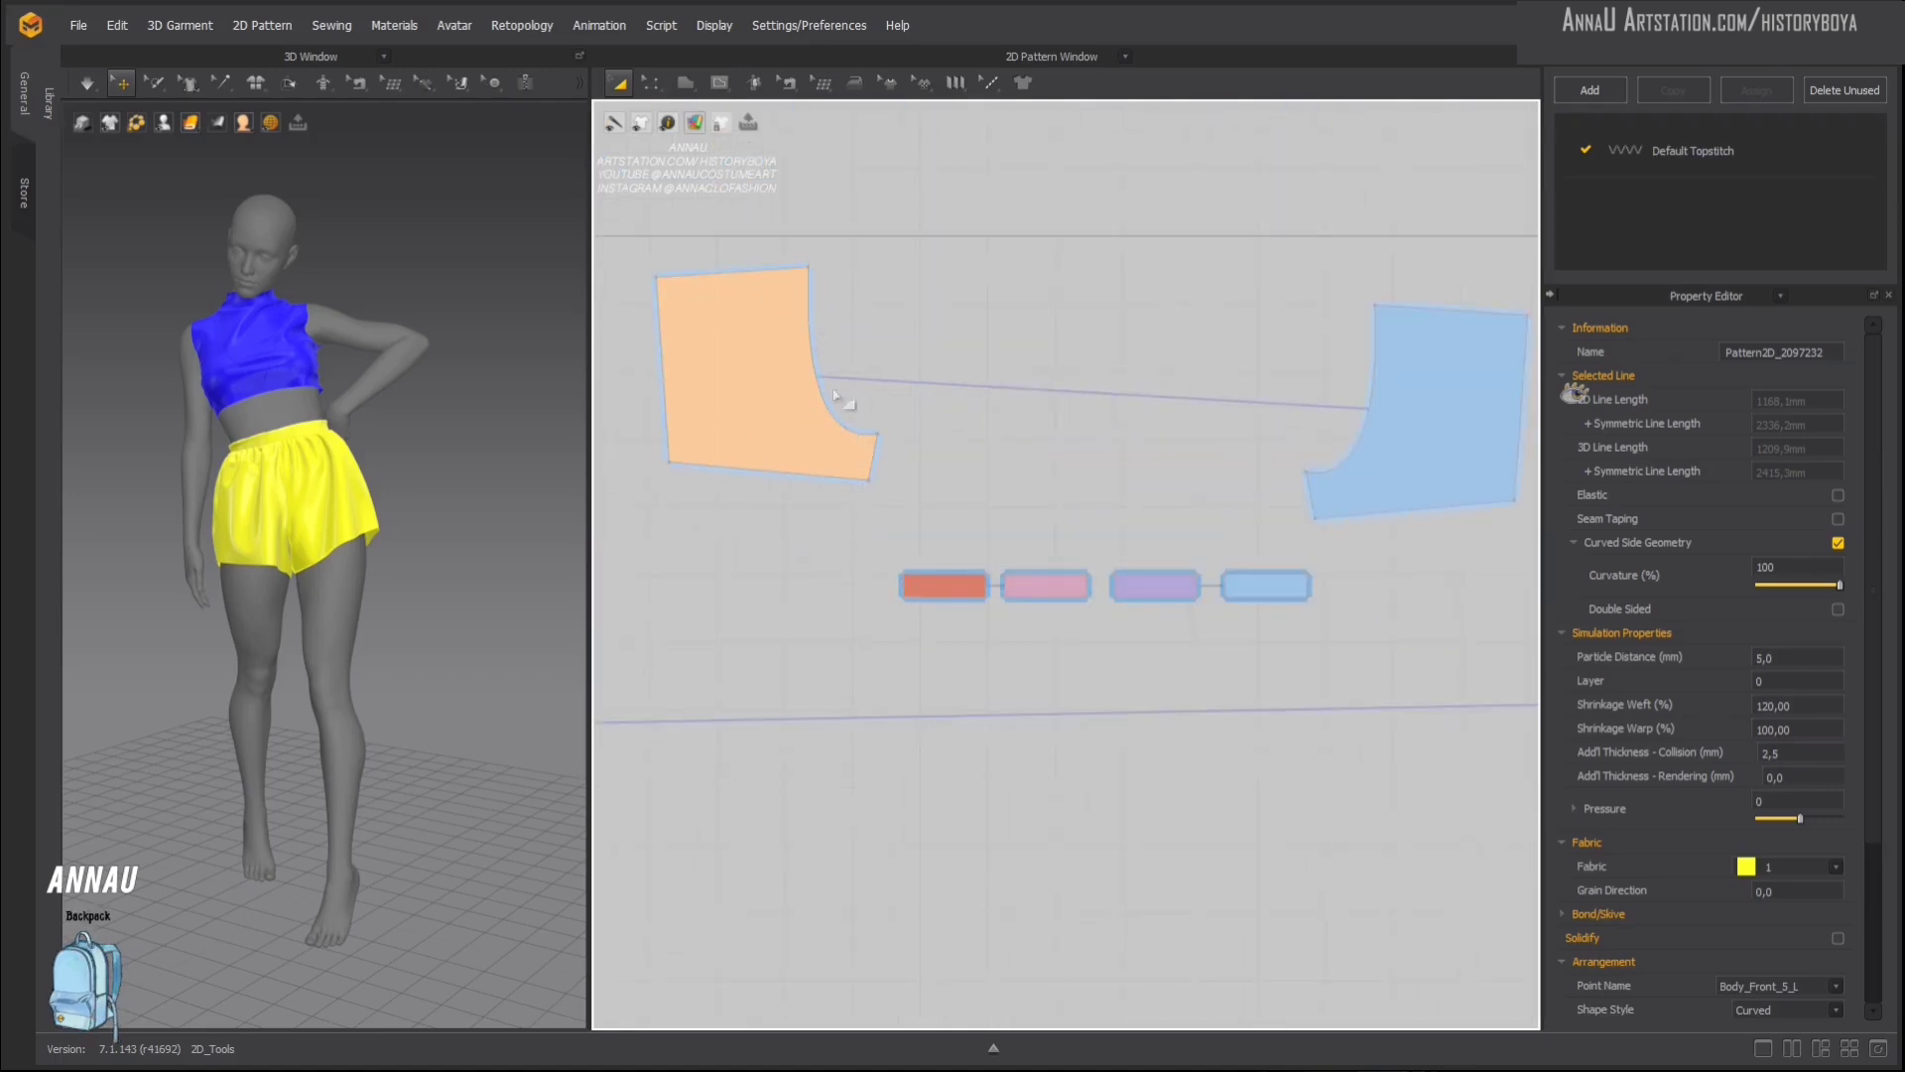
click(719, 145)
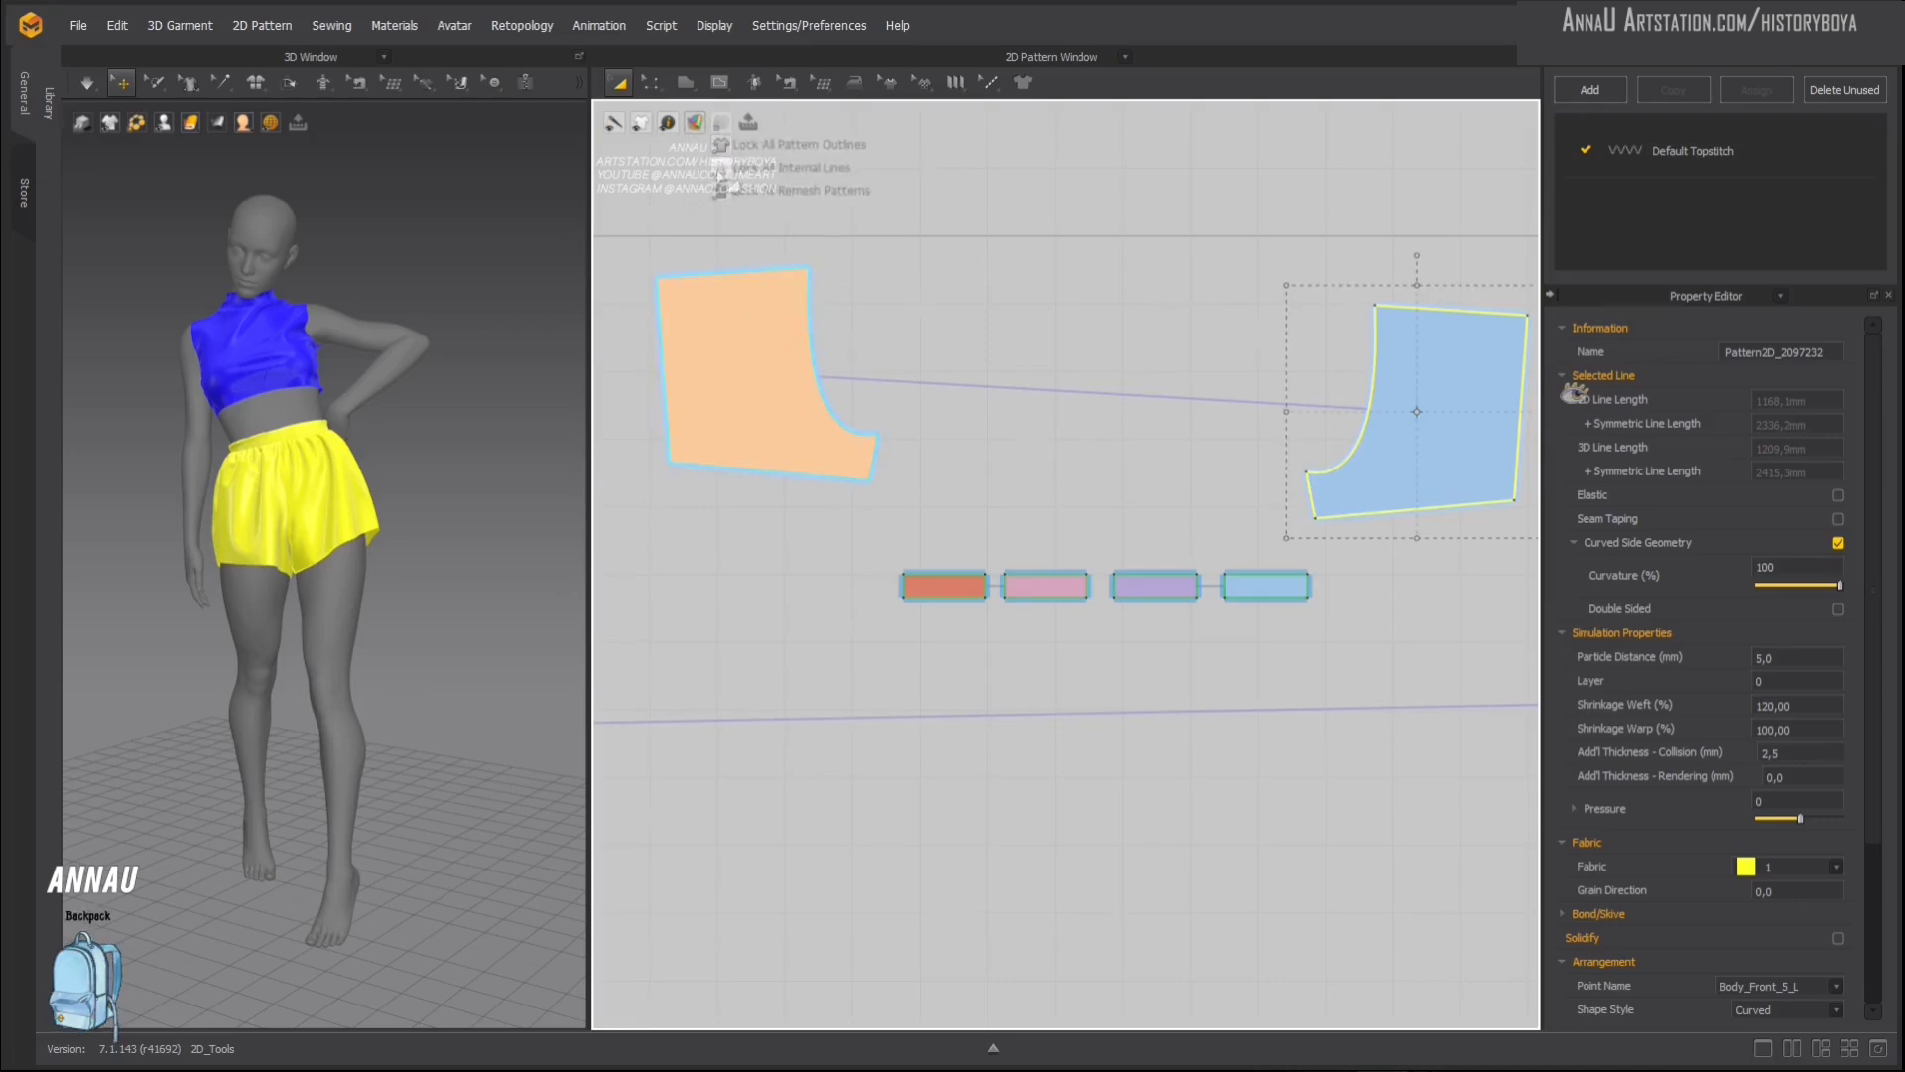
Step: Review the lock options for internal lines and remesh patterns, and clear the shorts piece selection
scroll(902, 227, down, 5)
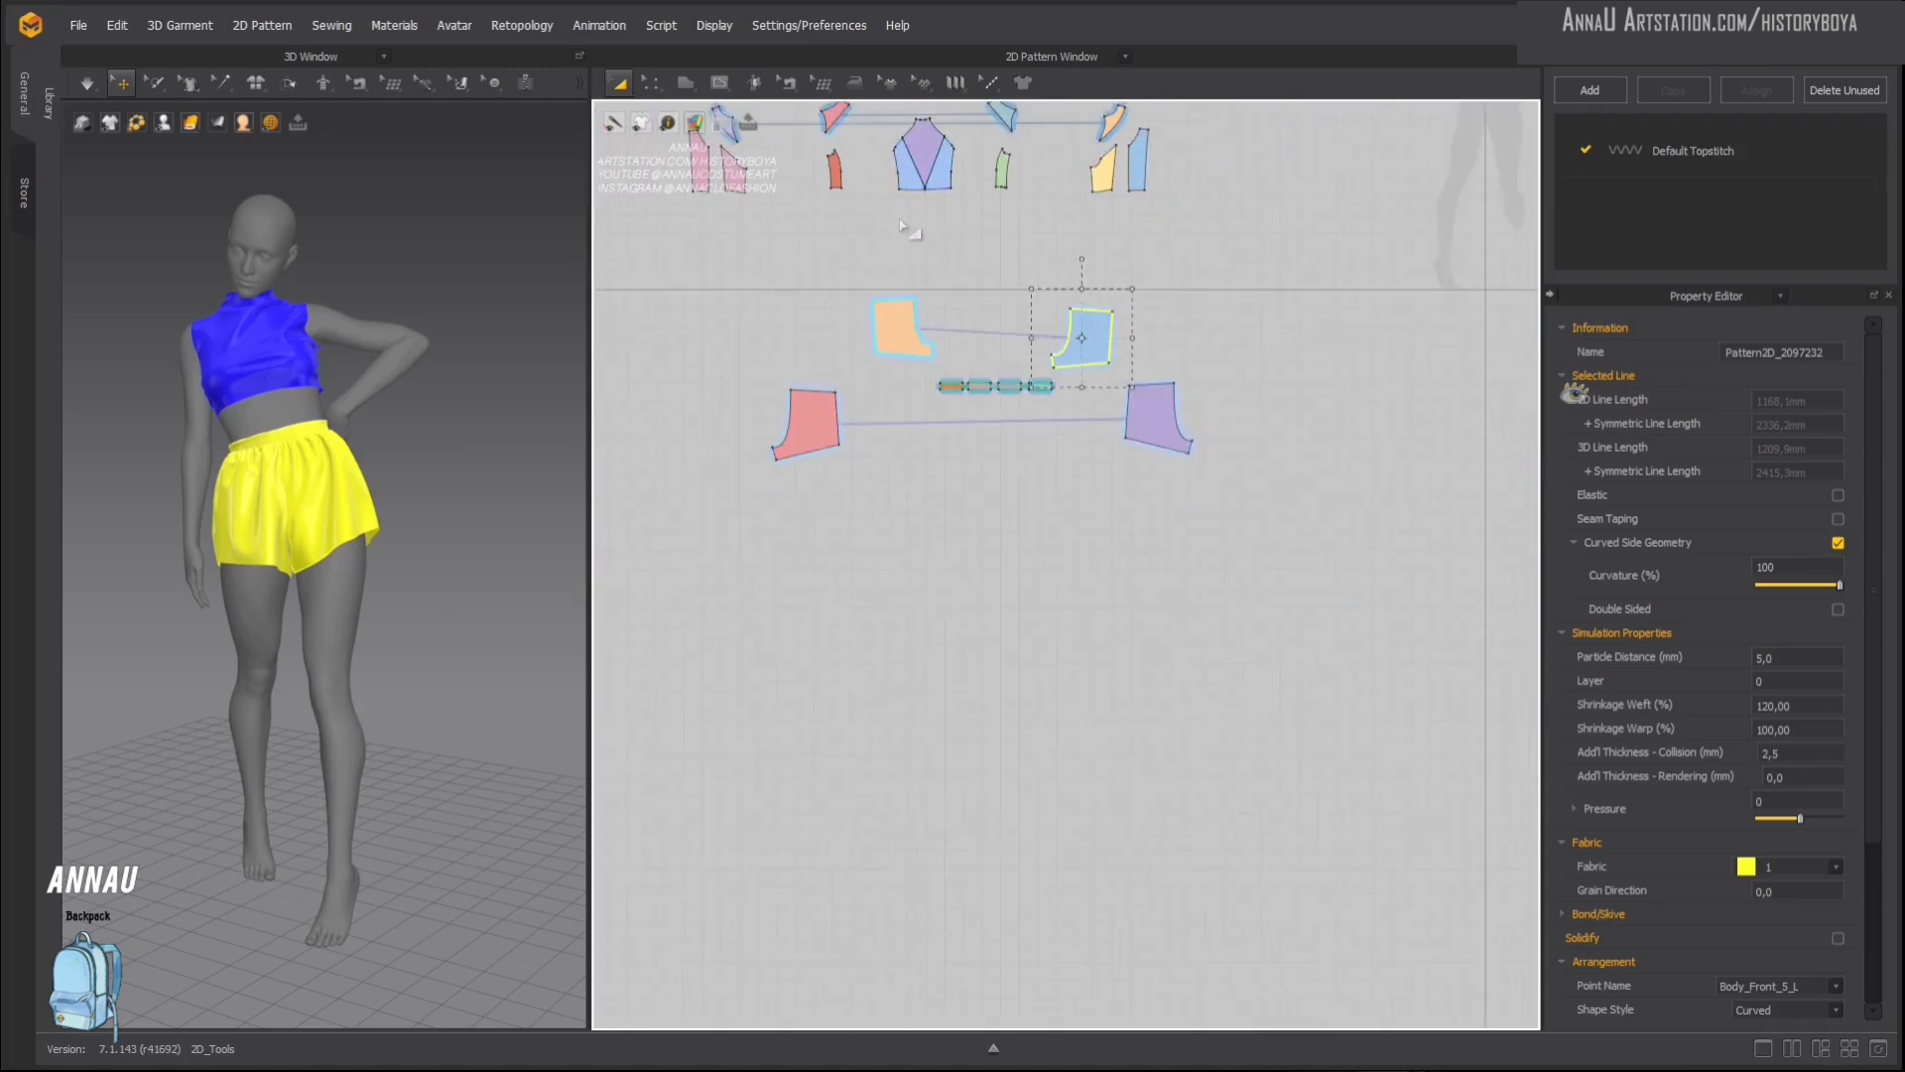
scroll(902, 226, up, 5)
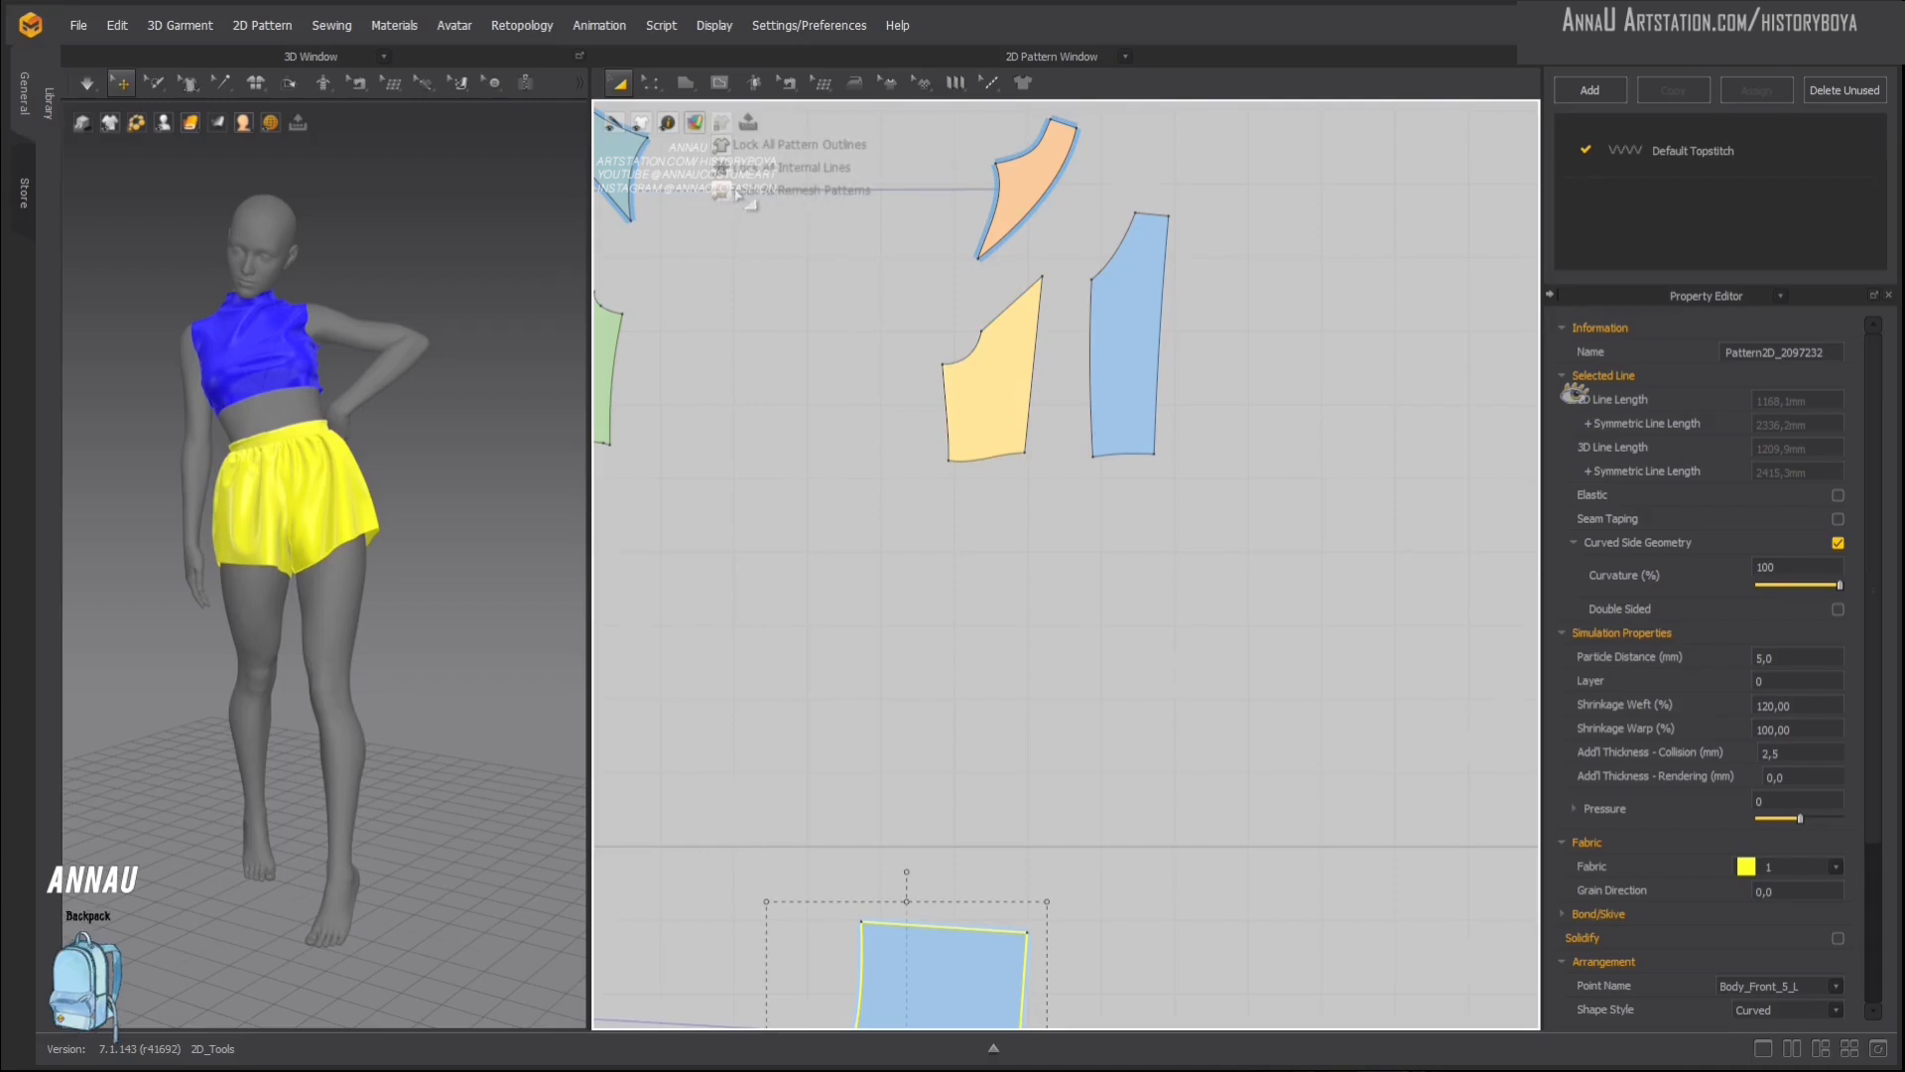
scroll(1010, 437, down, 6)
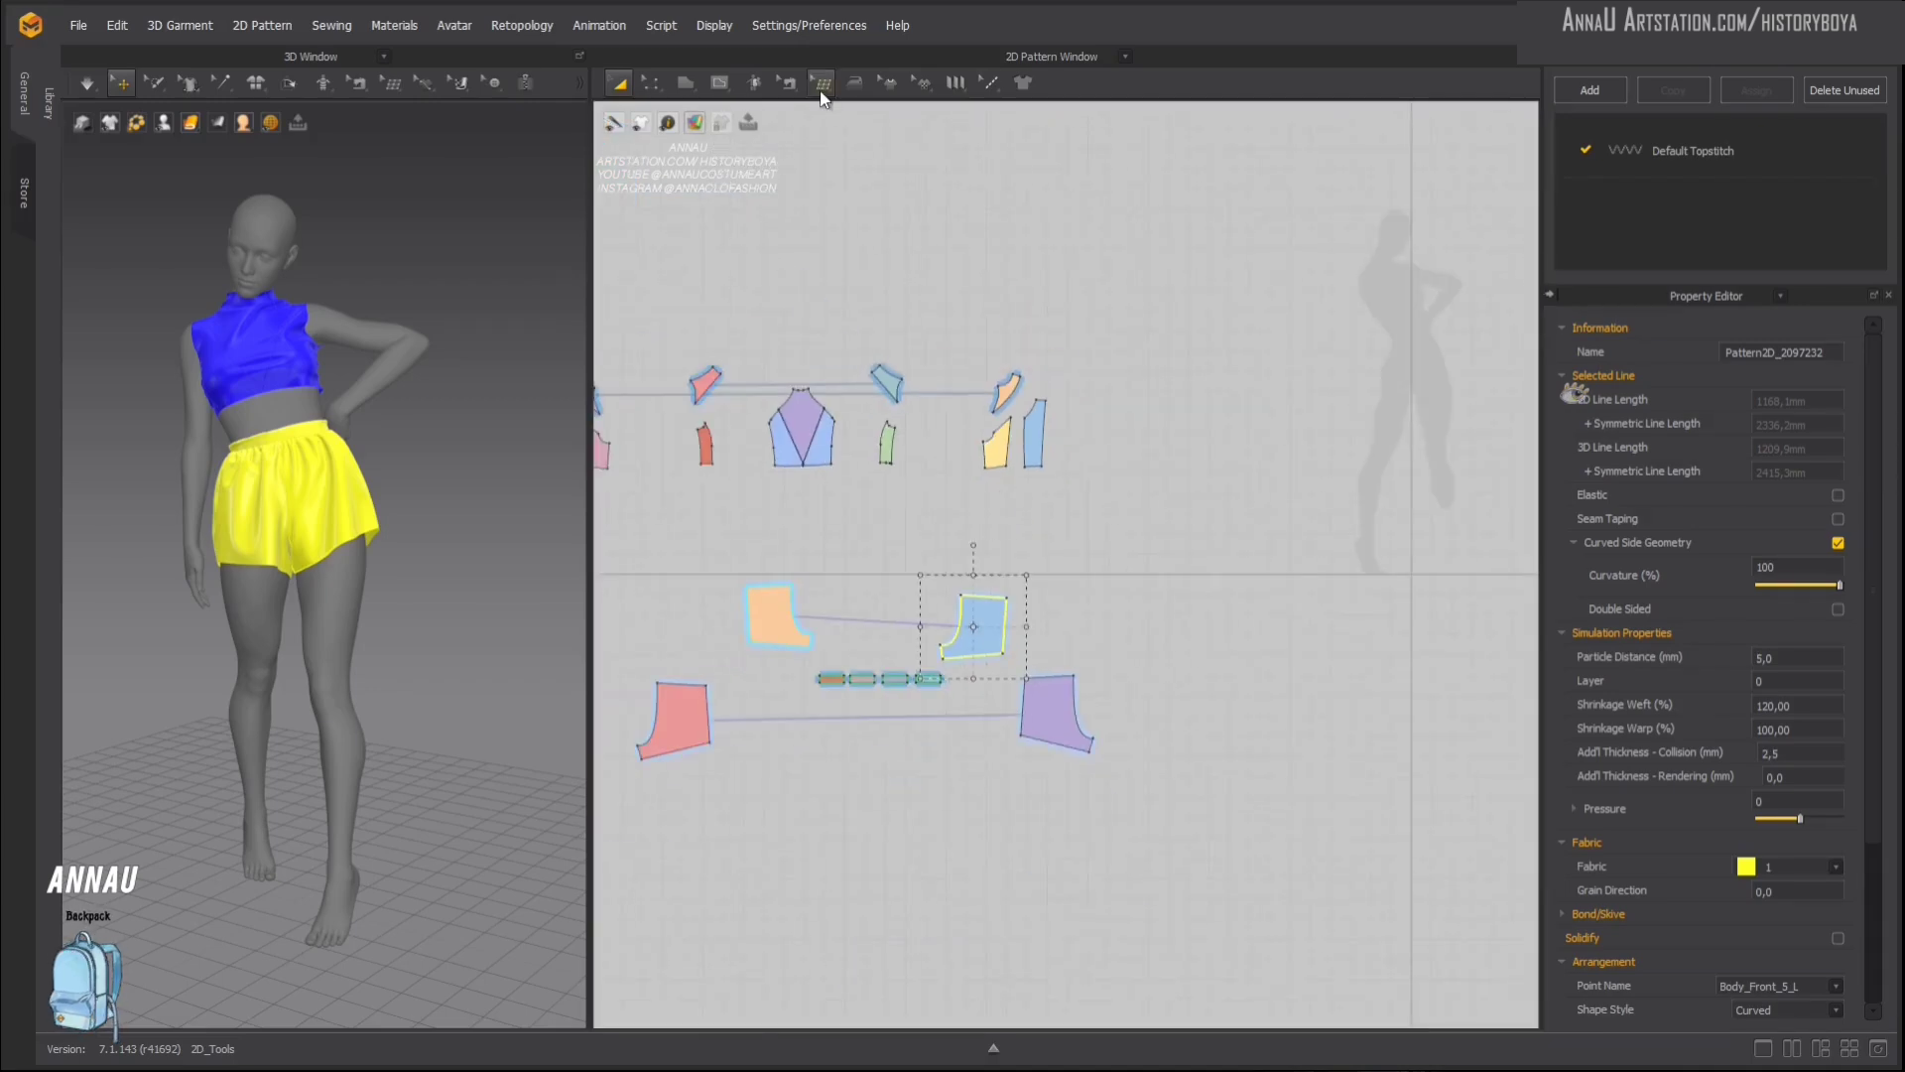
scroll(780, 375, down, 3)
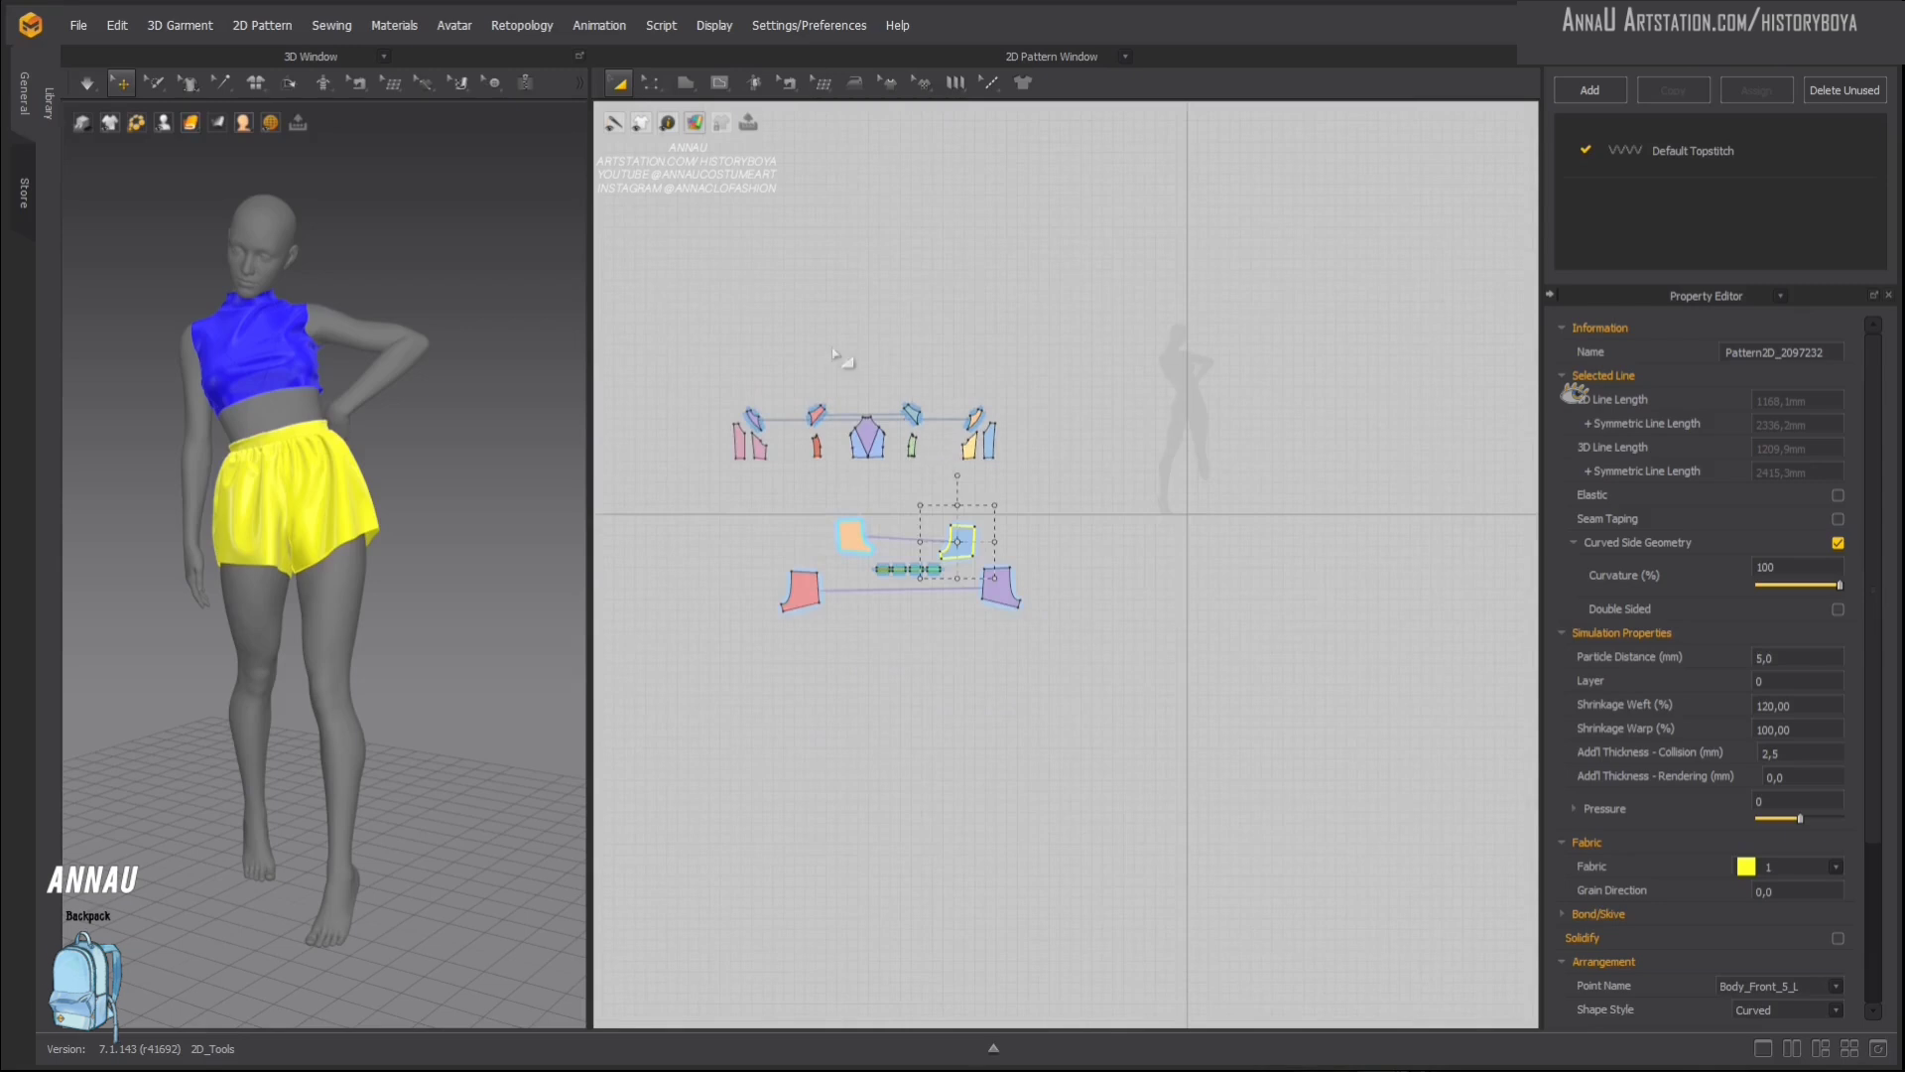
scroll(832, 361, up, 2)
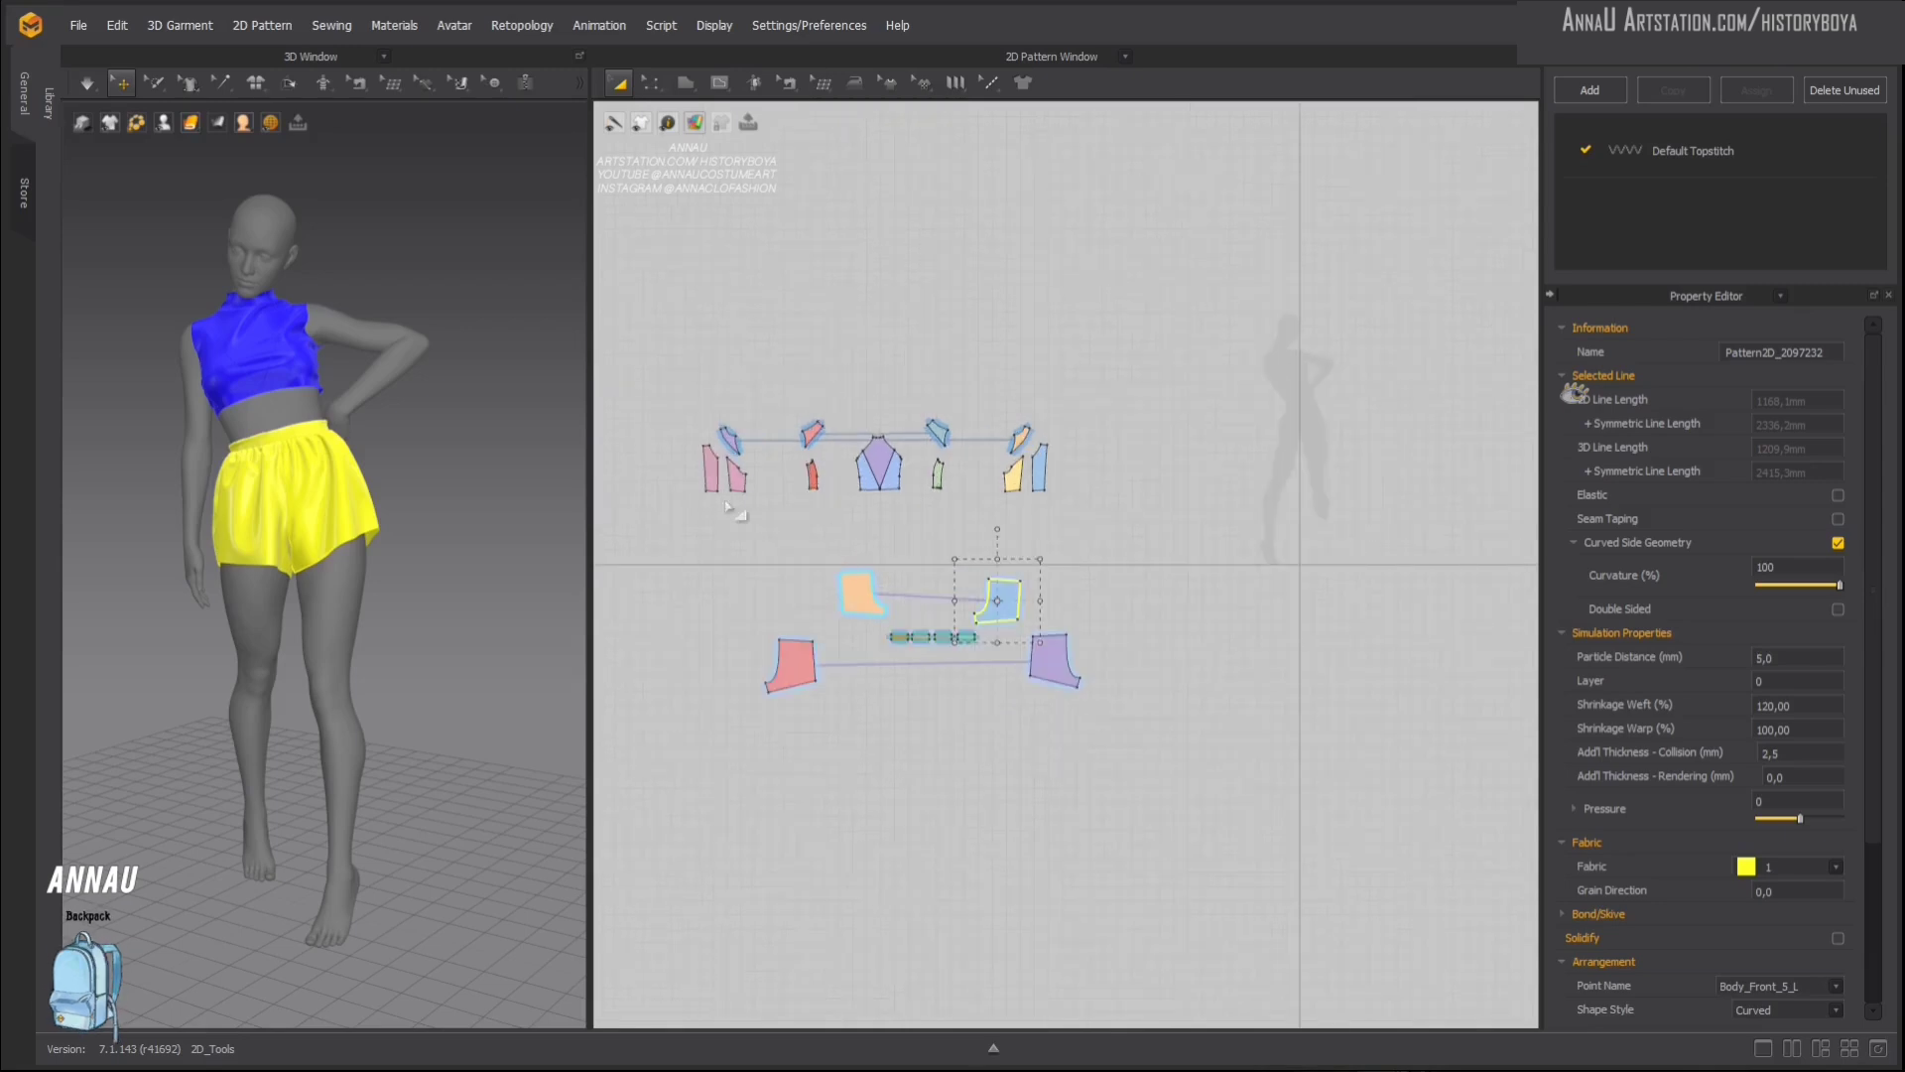
scroll(728, 506, up, 4)
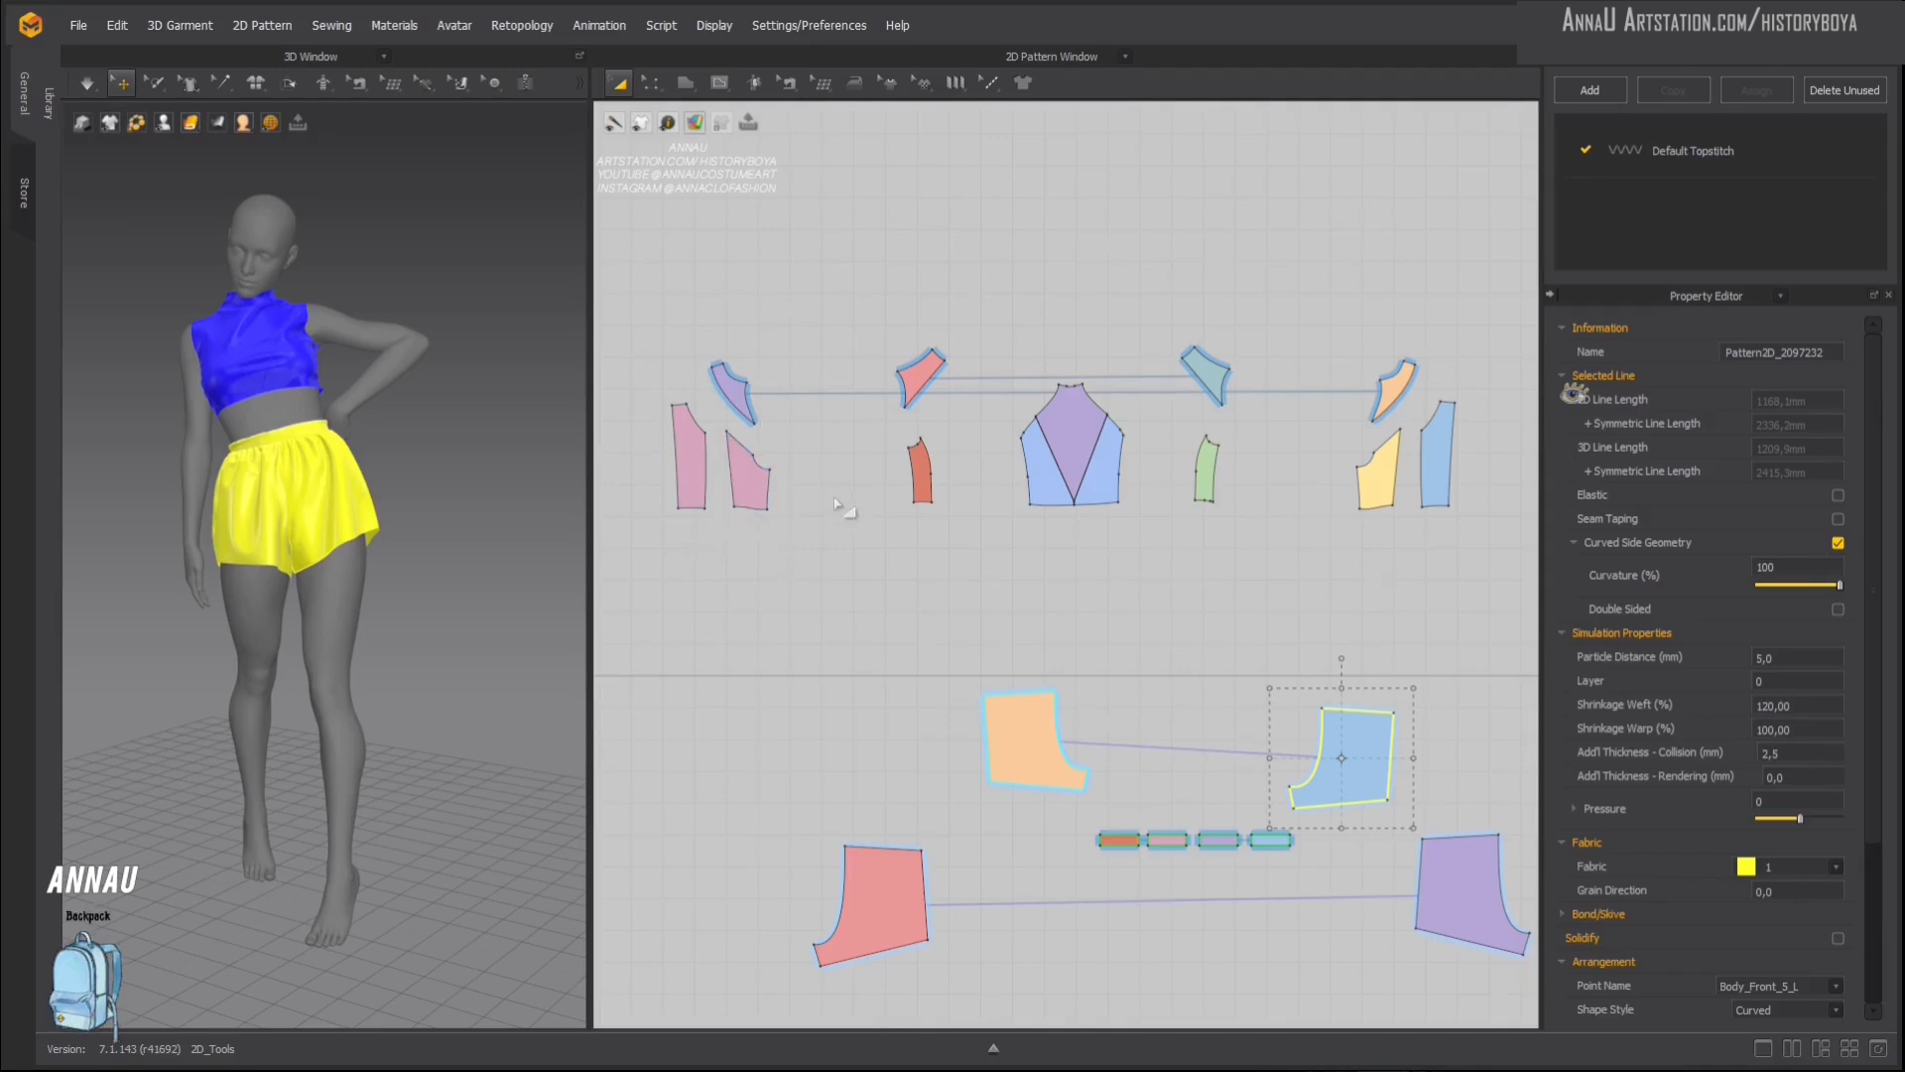
click(722, 122)
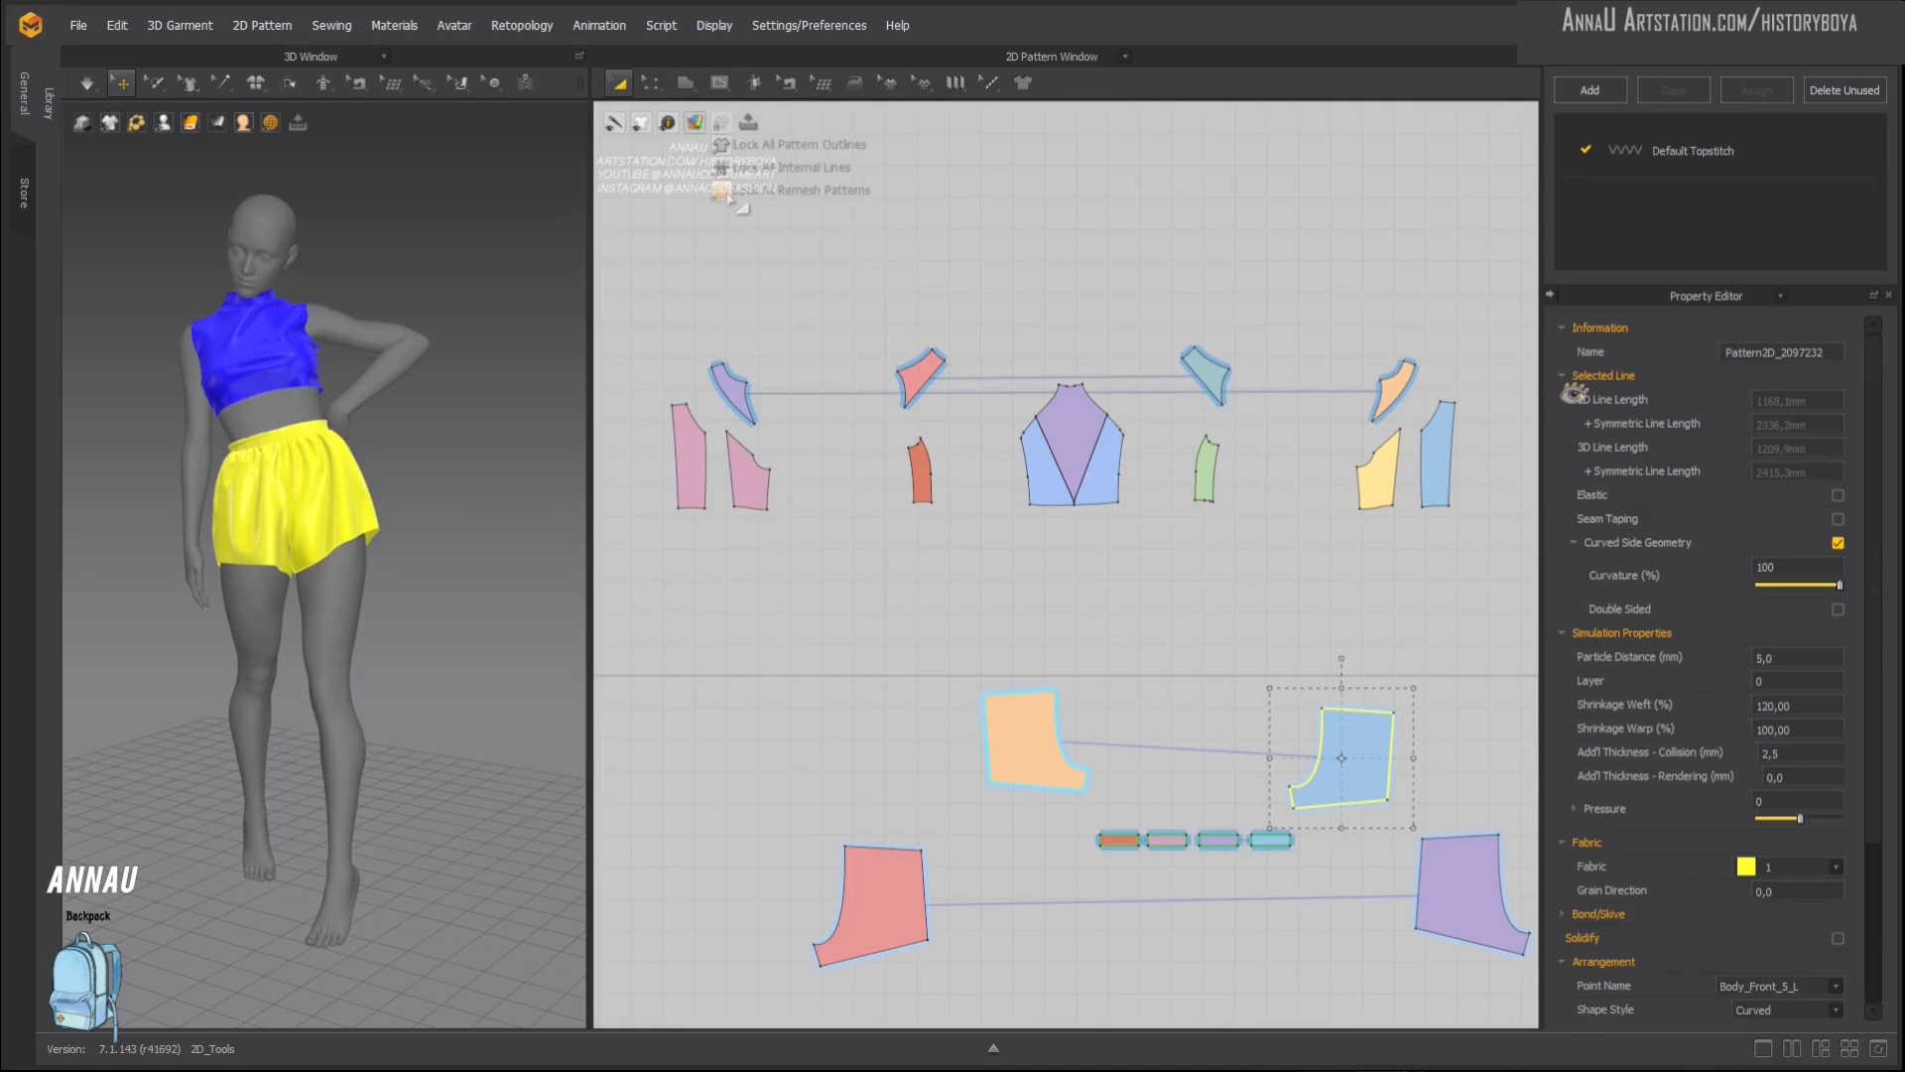
click(759, 210)
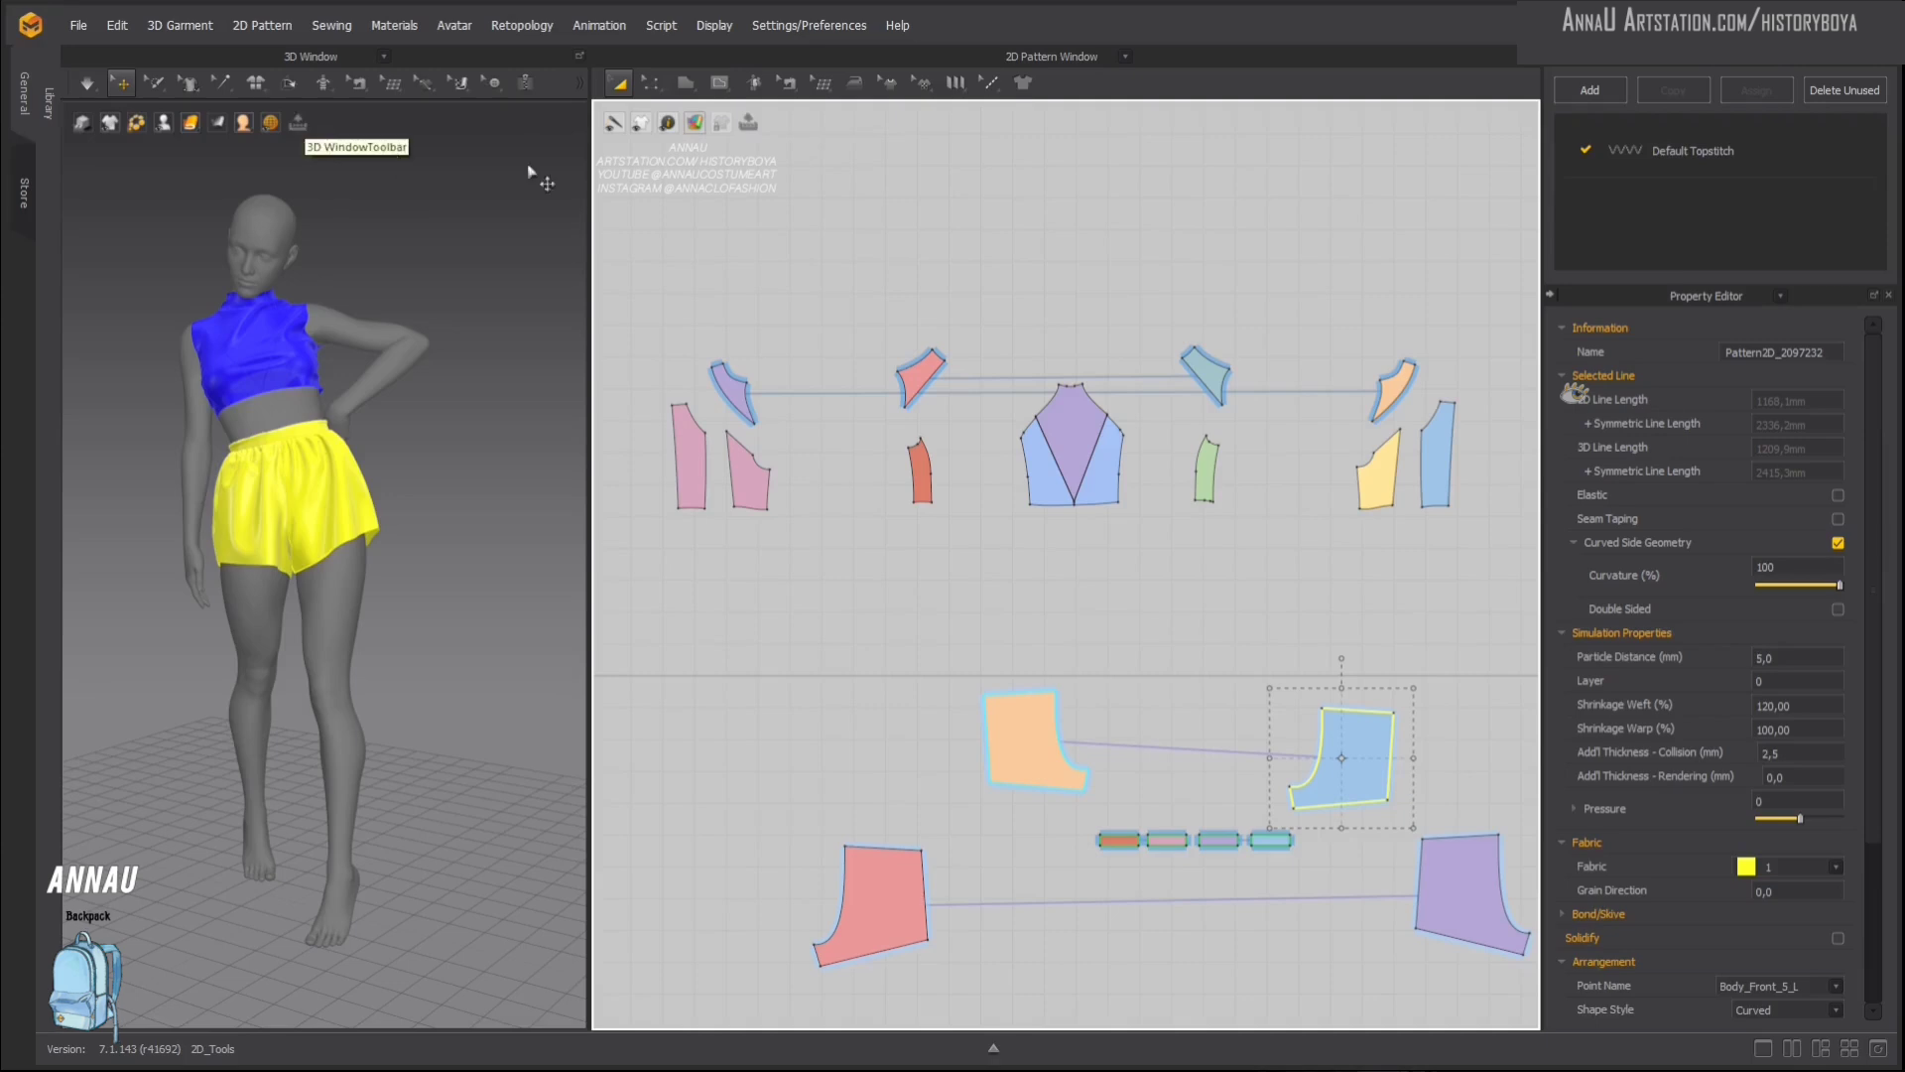
click(850, 213)
scroll(866, 632, down, 5)
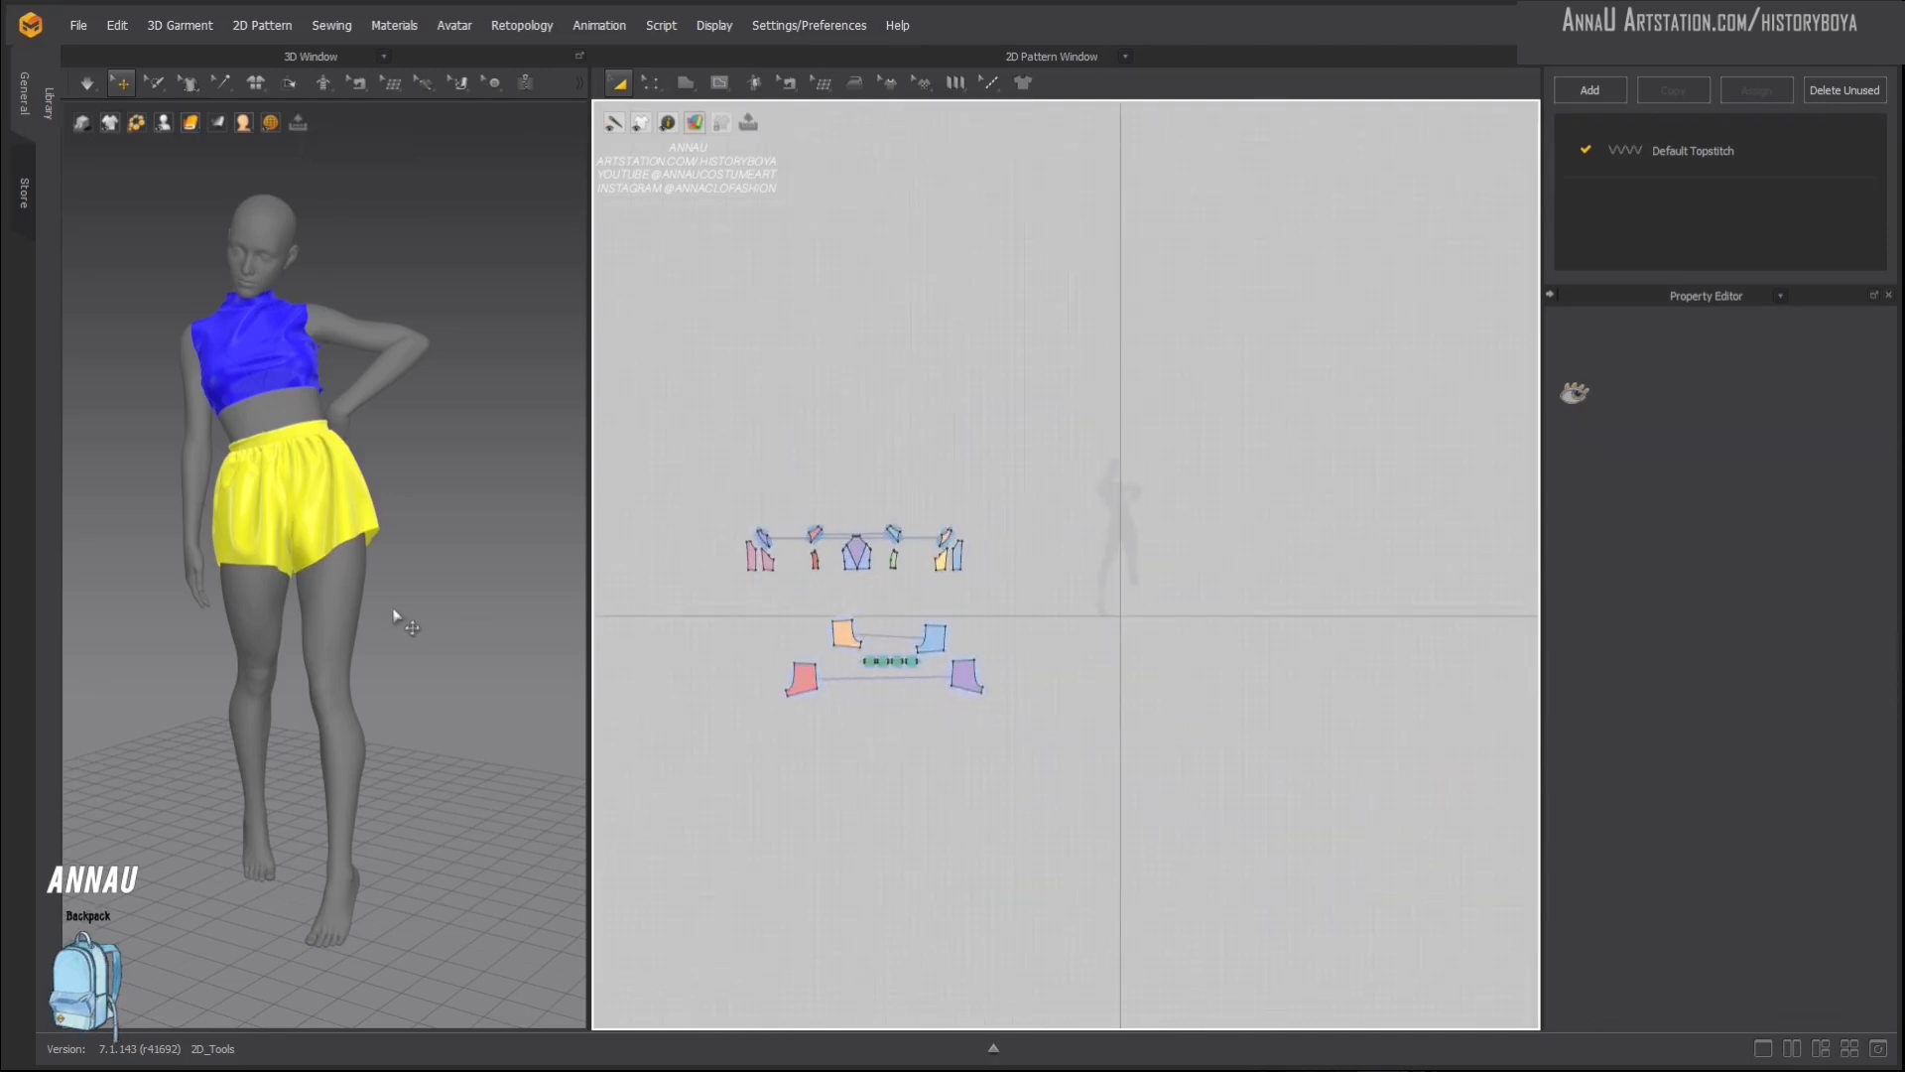
Step: Look through the Edit Pattern group of tools for the 2D patterns
click(486, 632)
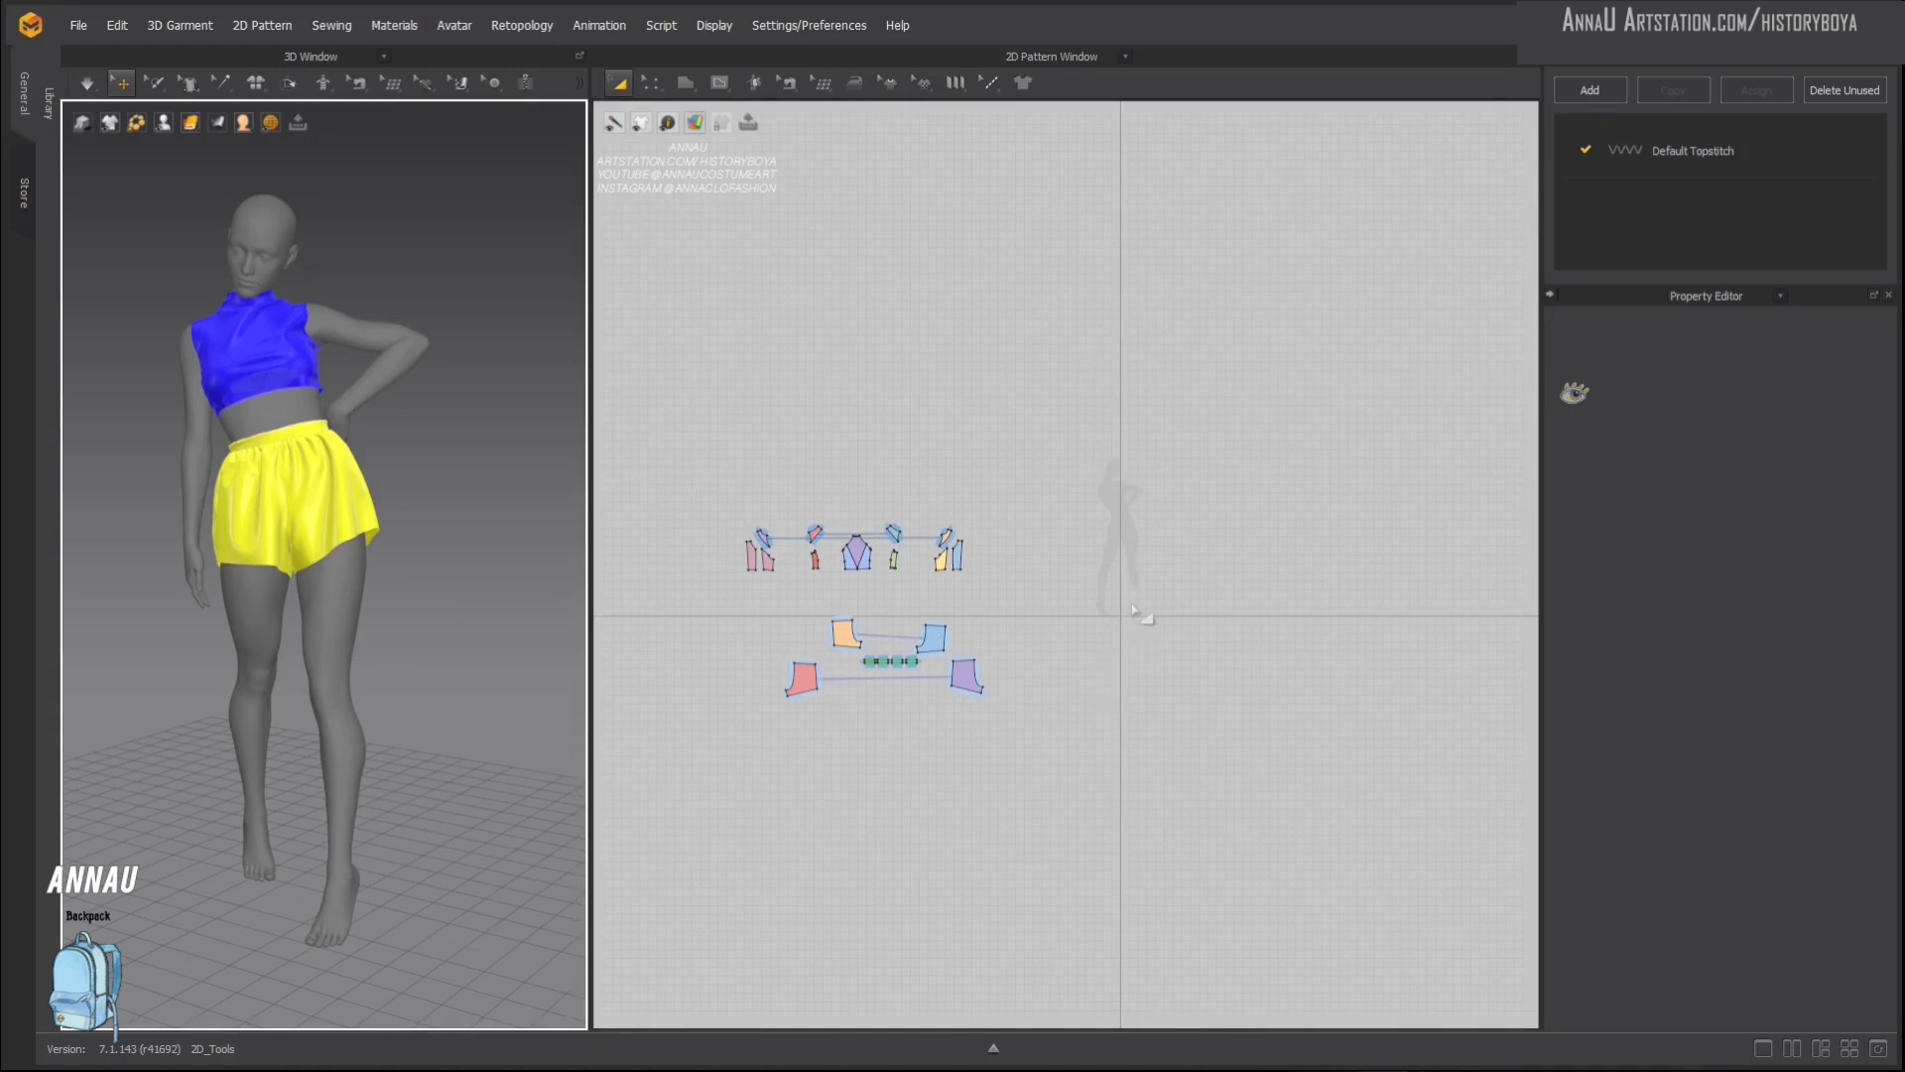
click(972, 182)
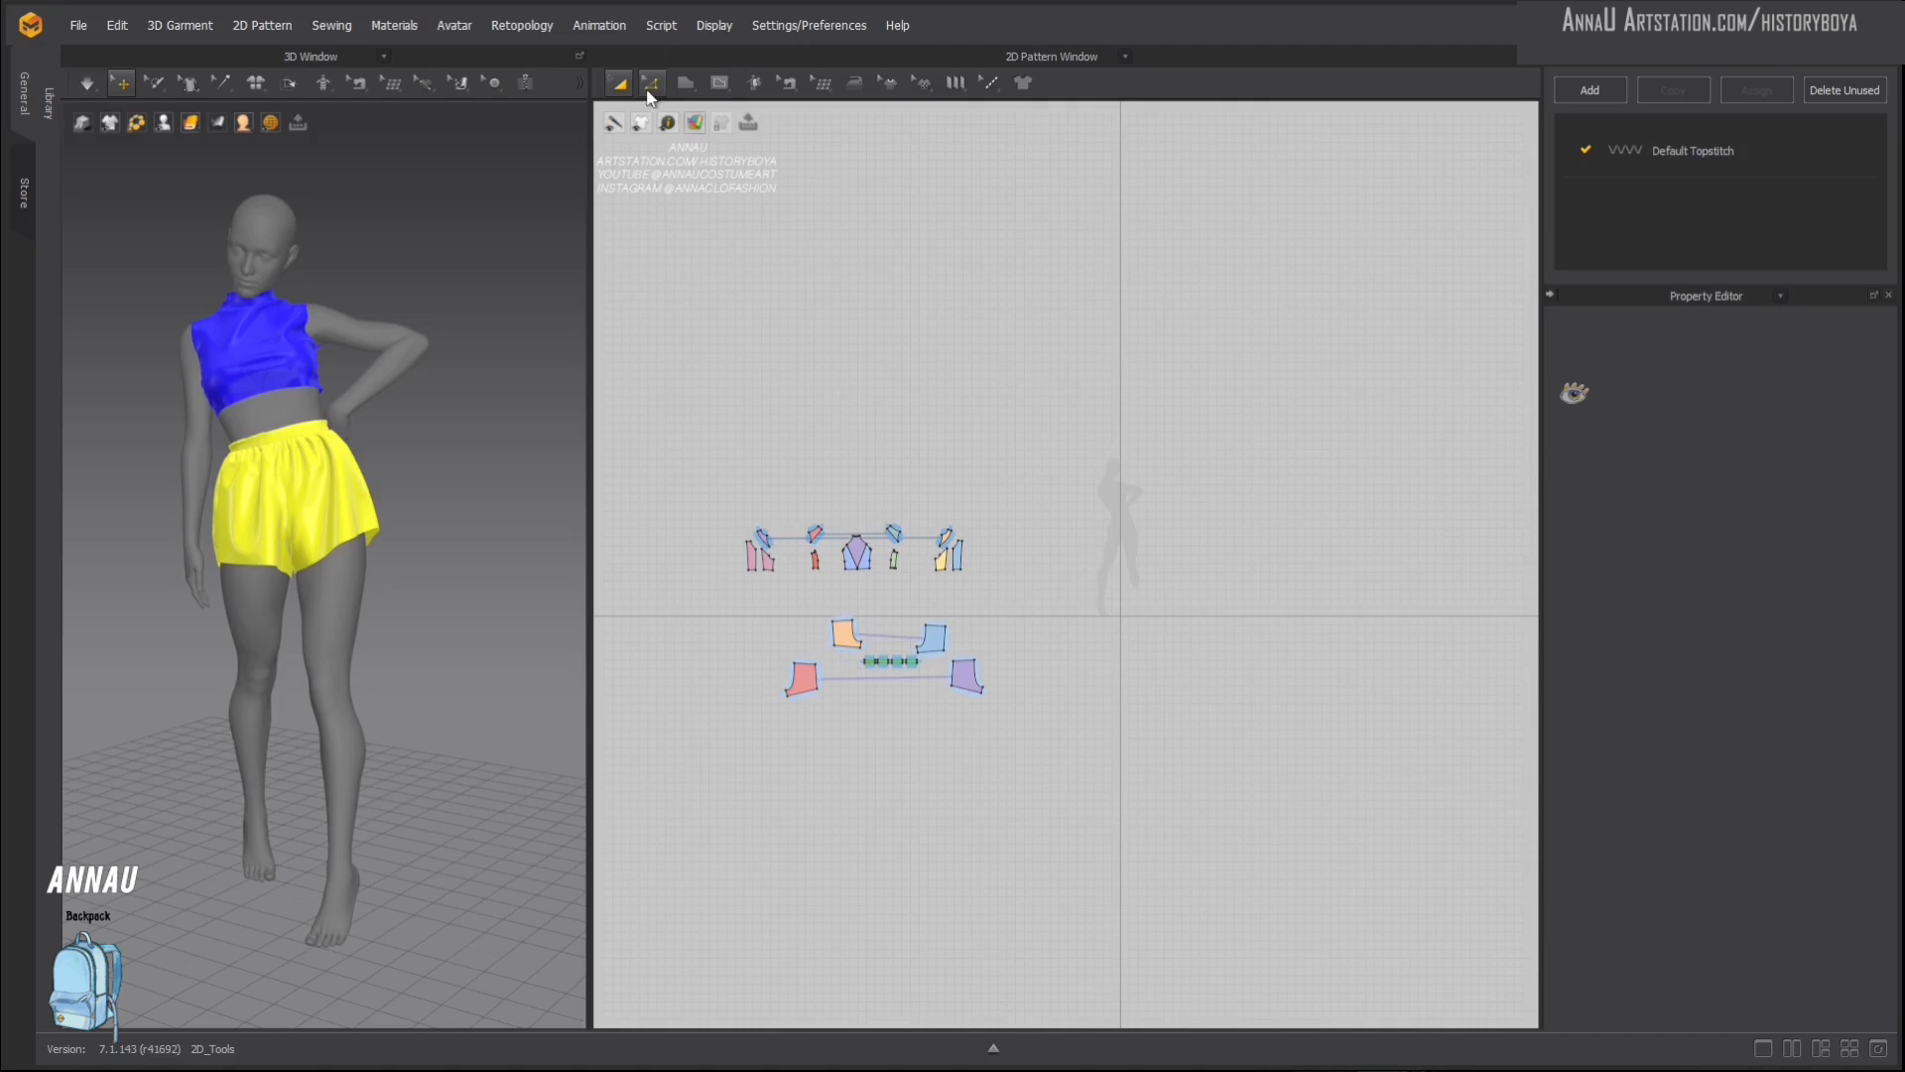
mouse_move(654, 88)
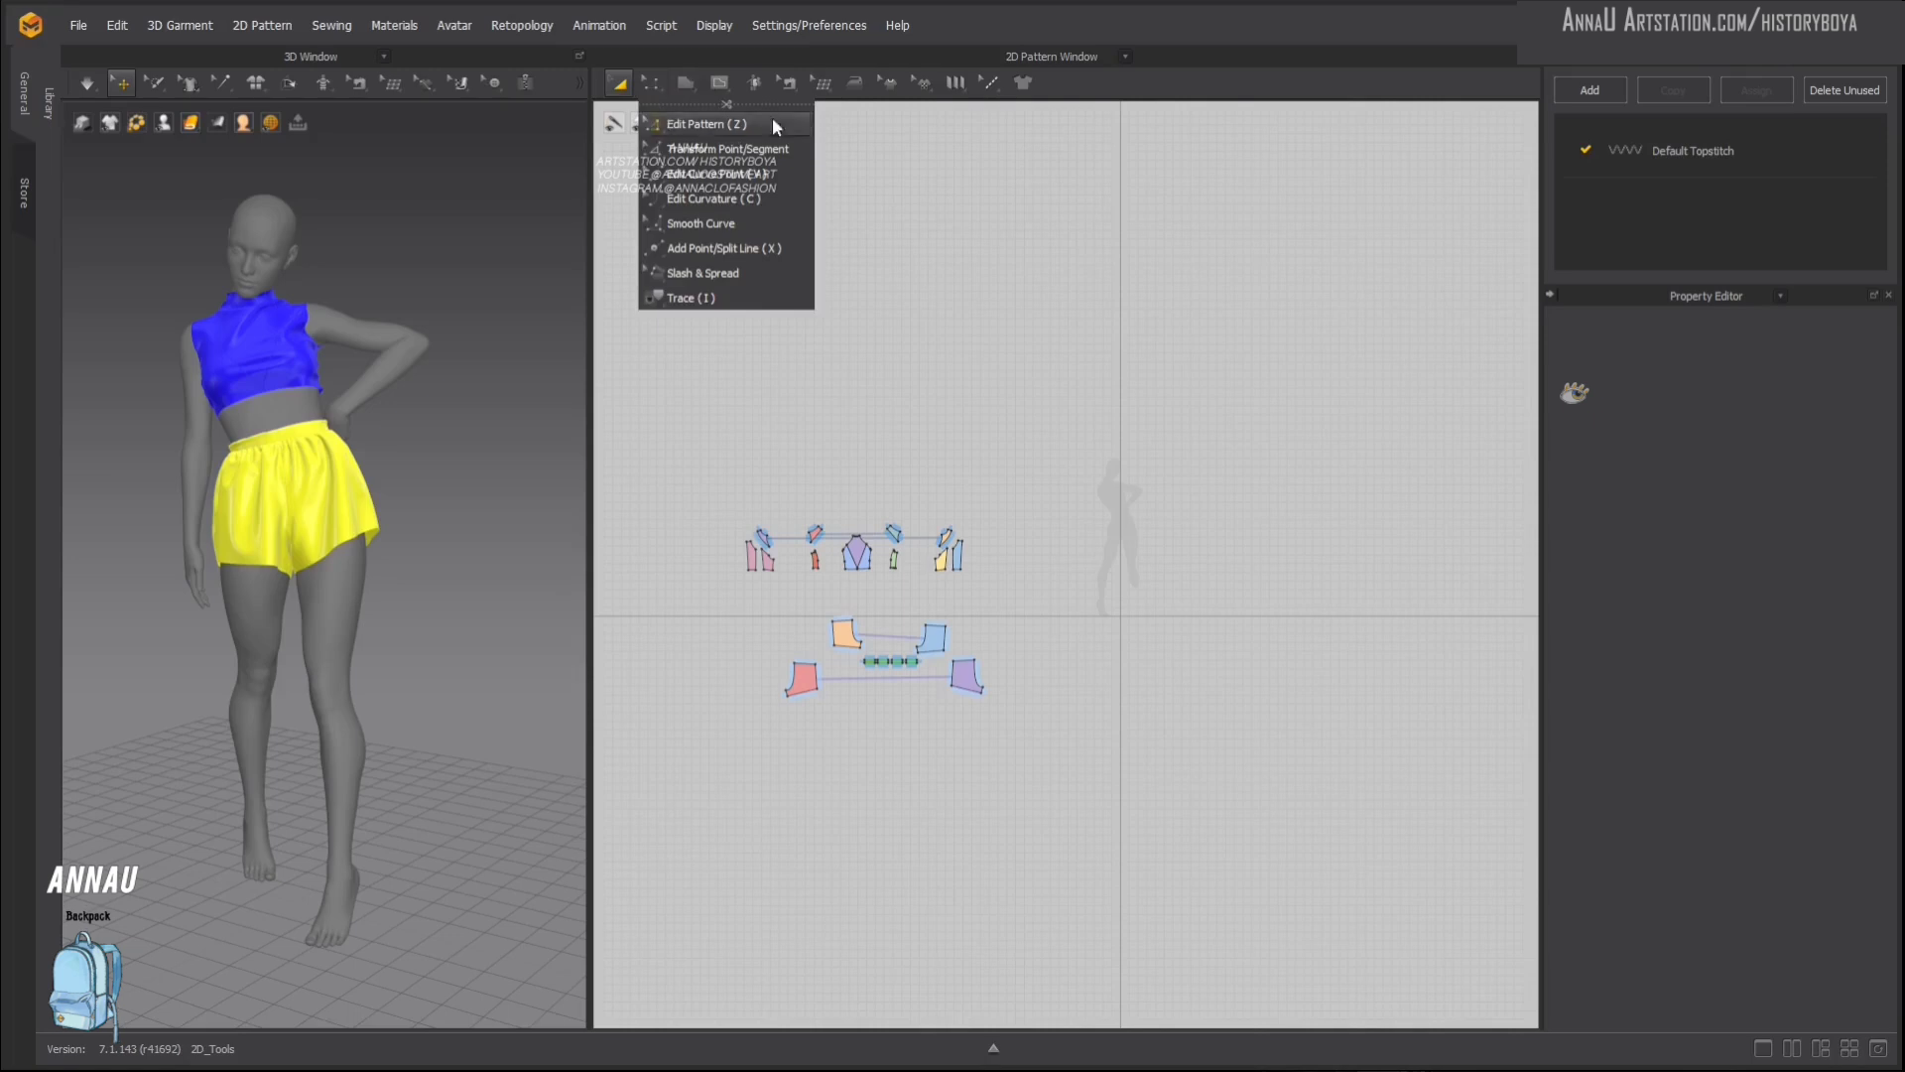
click(774, 126)
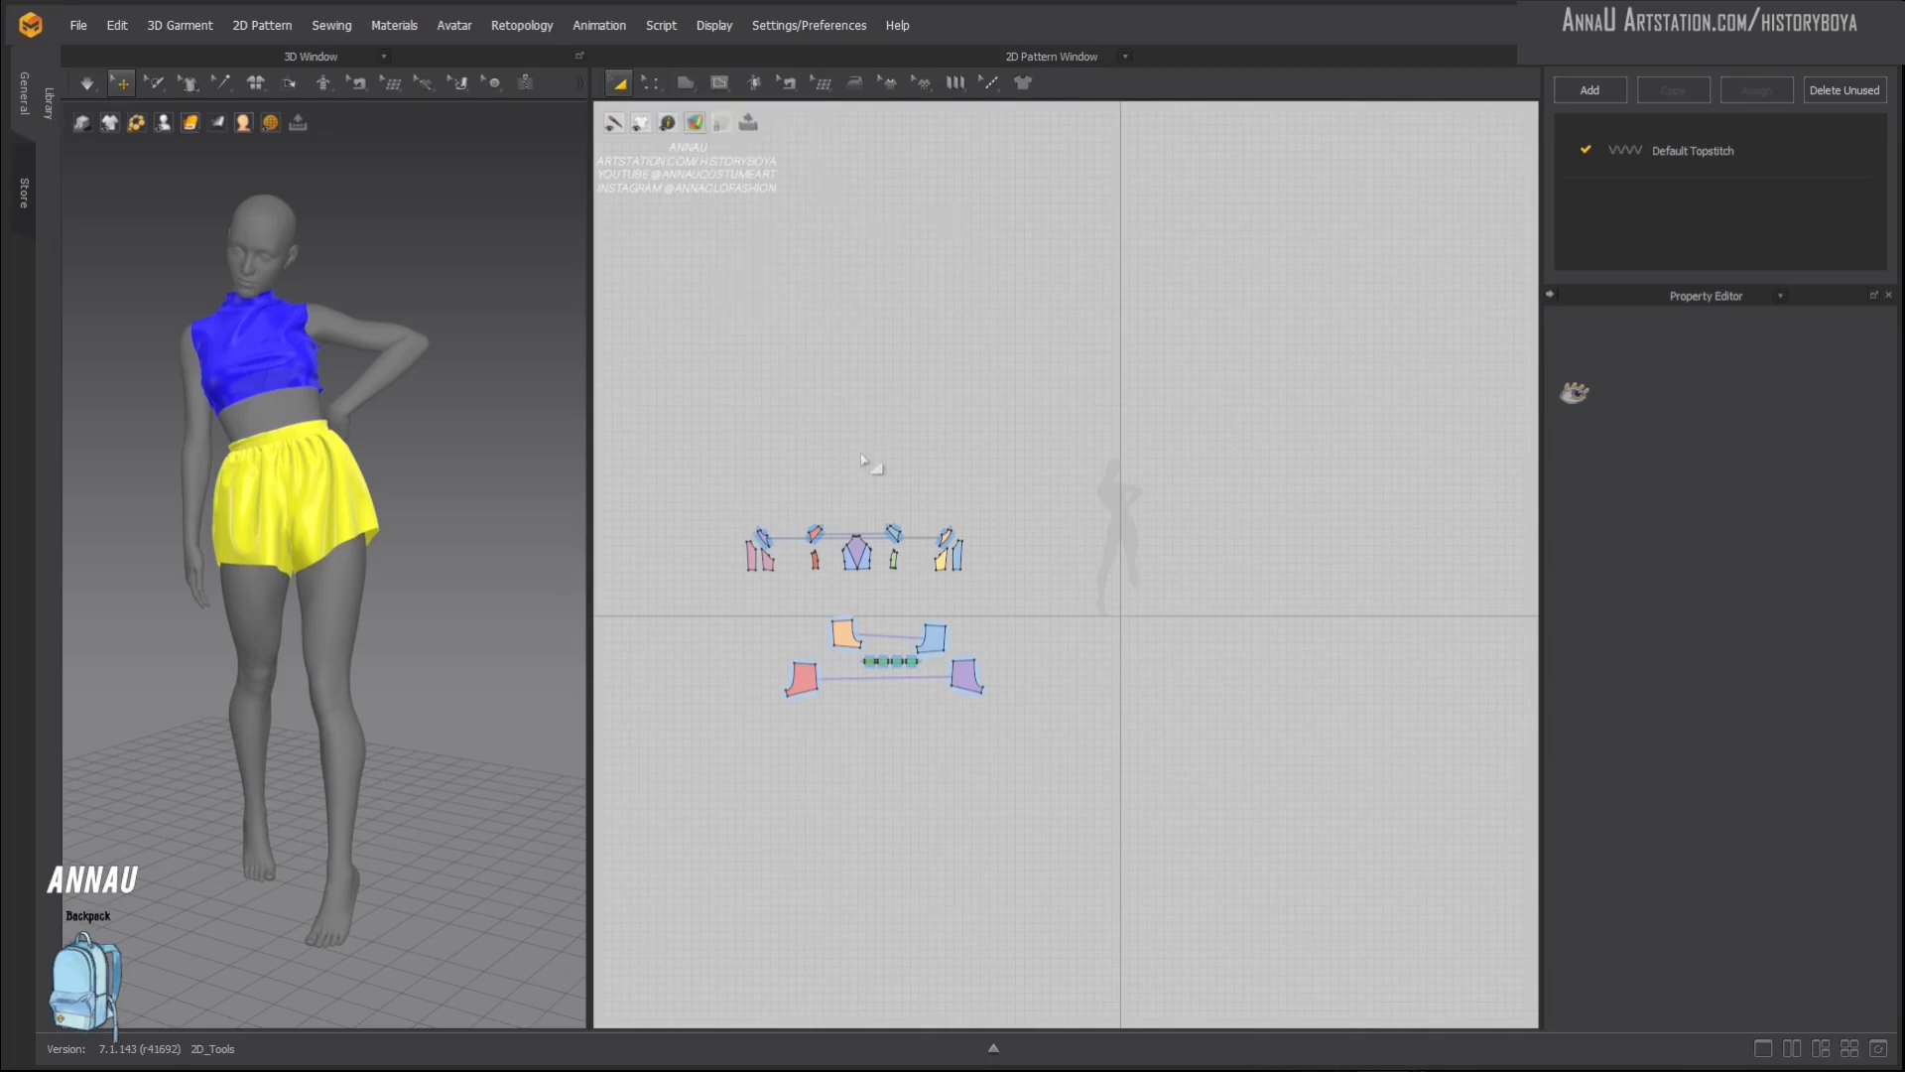